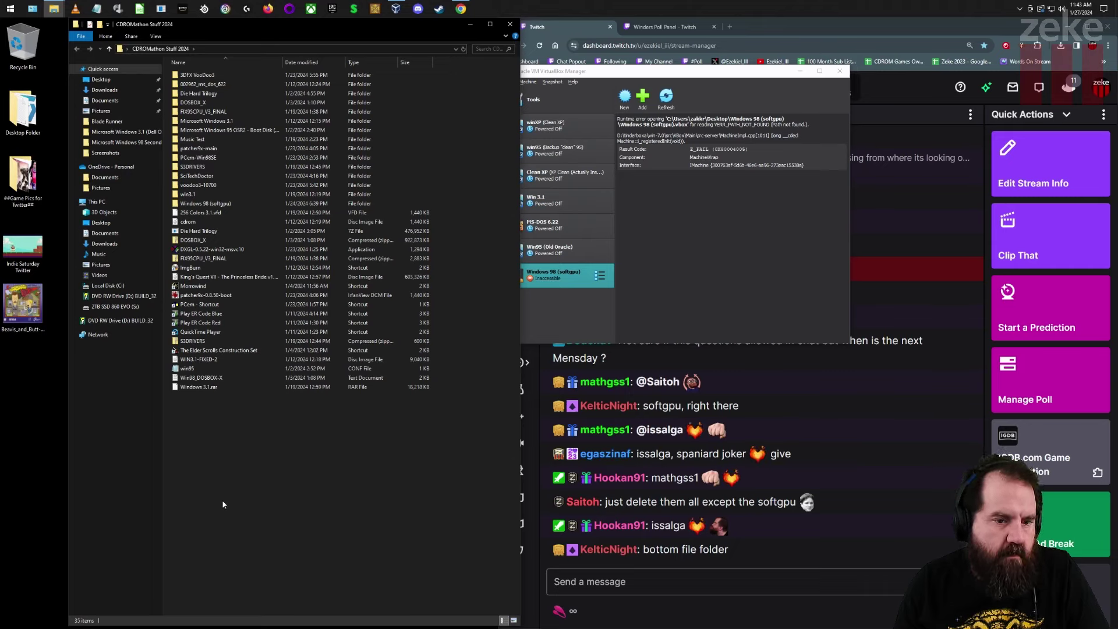
Step: Move the Windows 98 (softgpu) folder from CDROMathon Stuff 2024 onto the desktop, then close Explorer
right_click(203, 387)
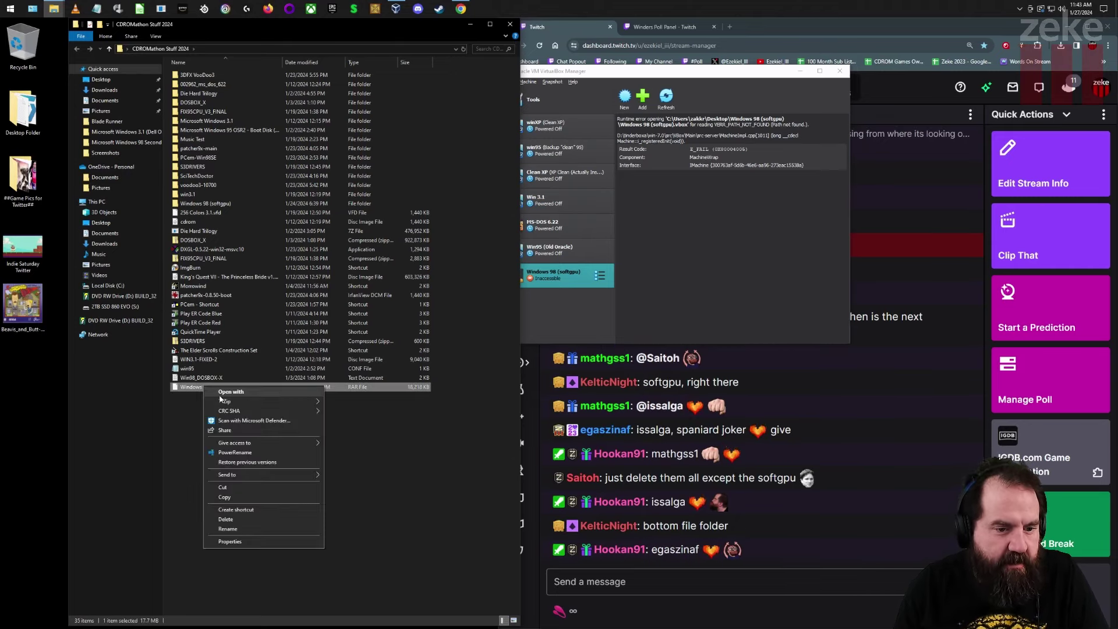
click(174, 416)
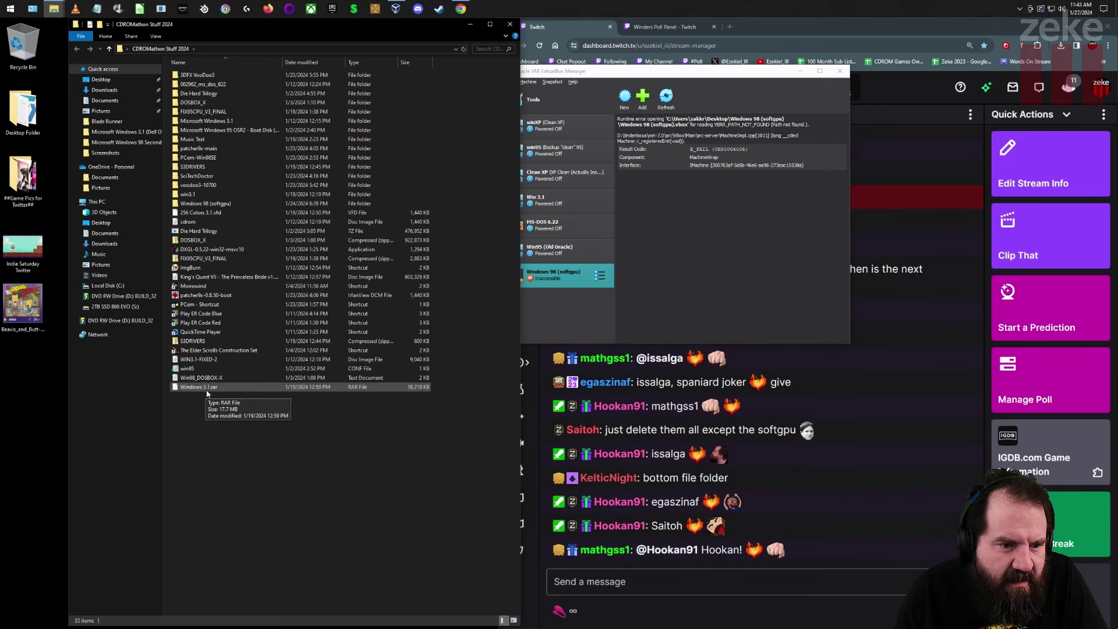
double_click(217, 205)
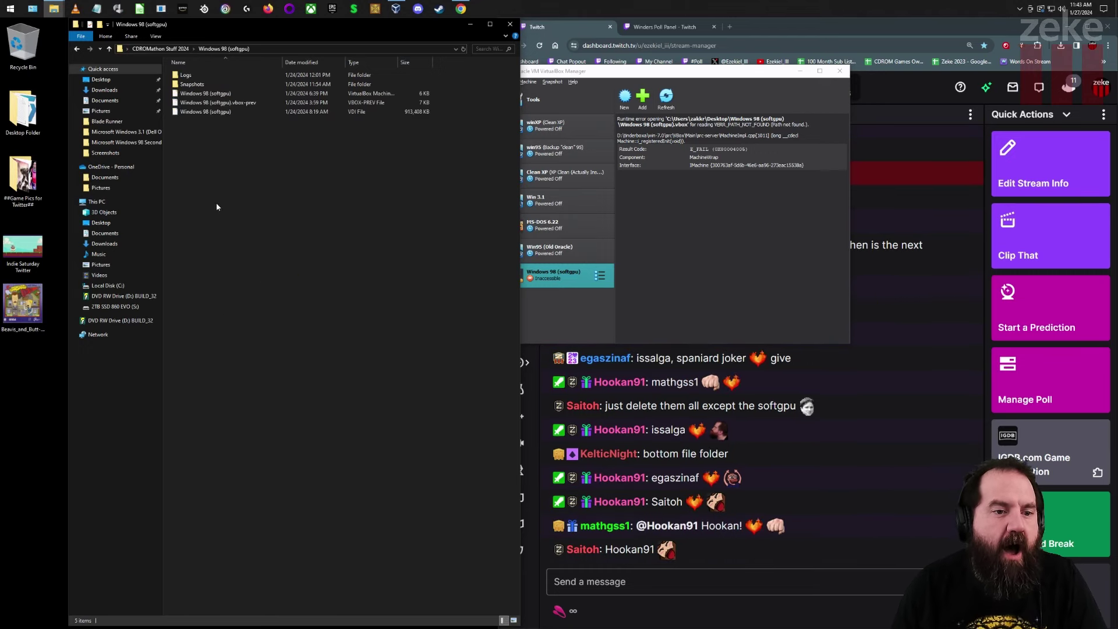
click(75, 50)
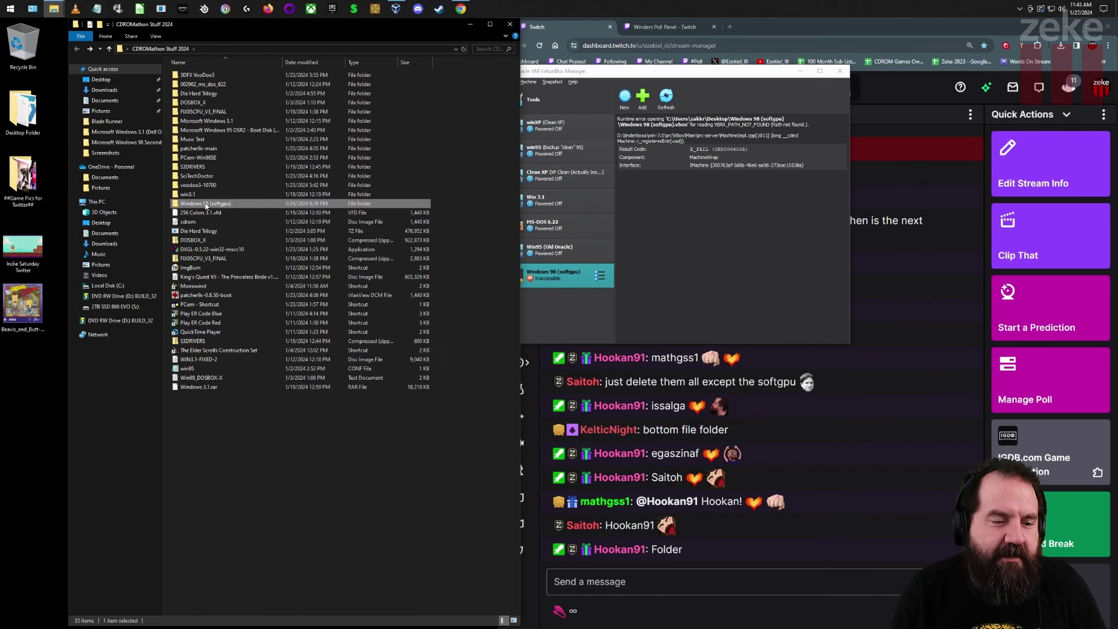
drag(206, 205, 23, 376)
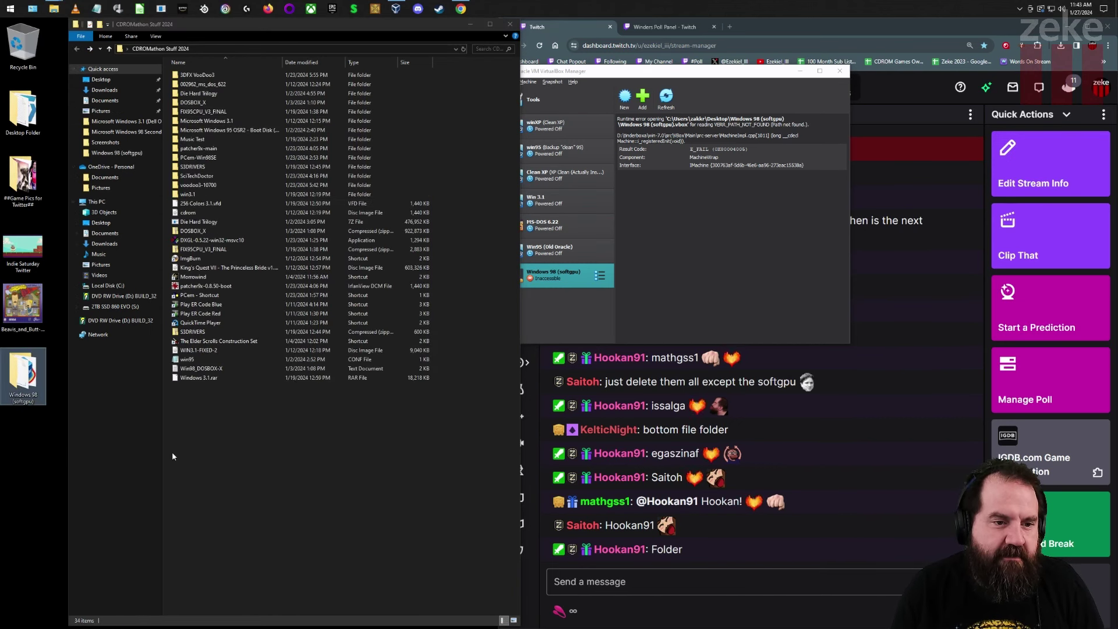
click(472, 23)
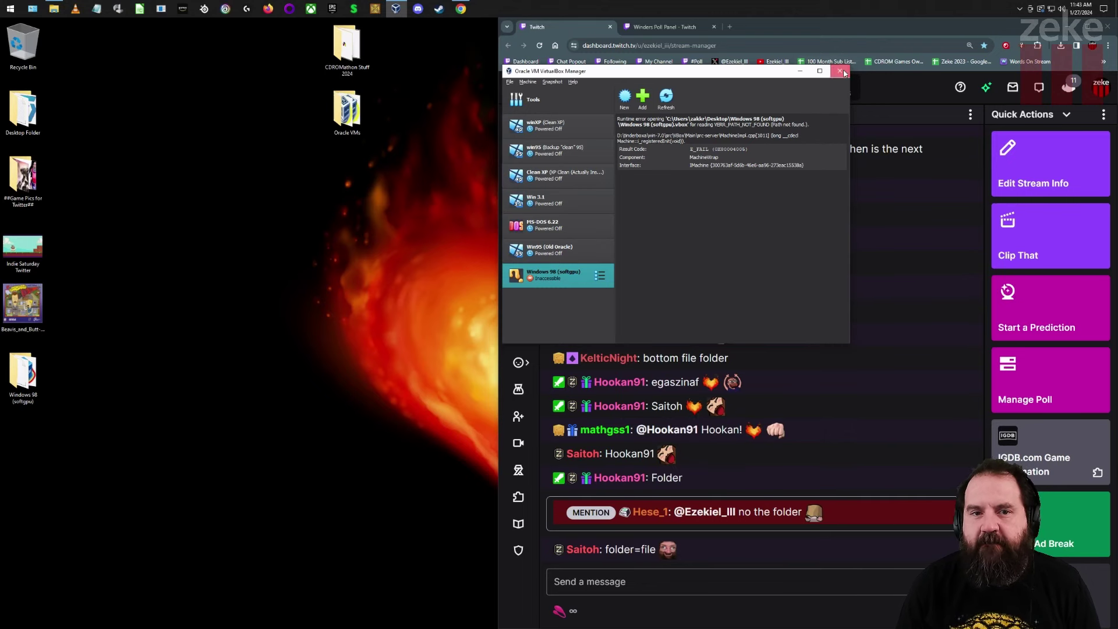
Step: Restart VirtualBox Manager, place the VM folder beside Oracle VMs, and select the machine's current state
click(840, 72)
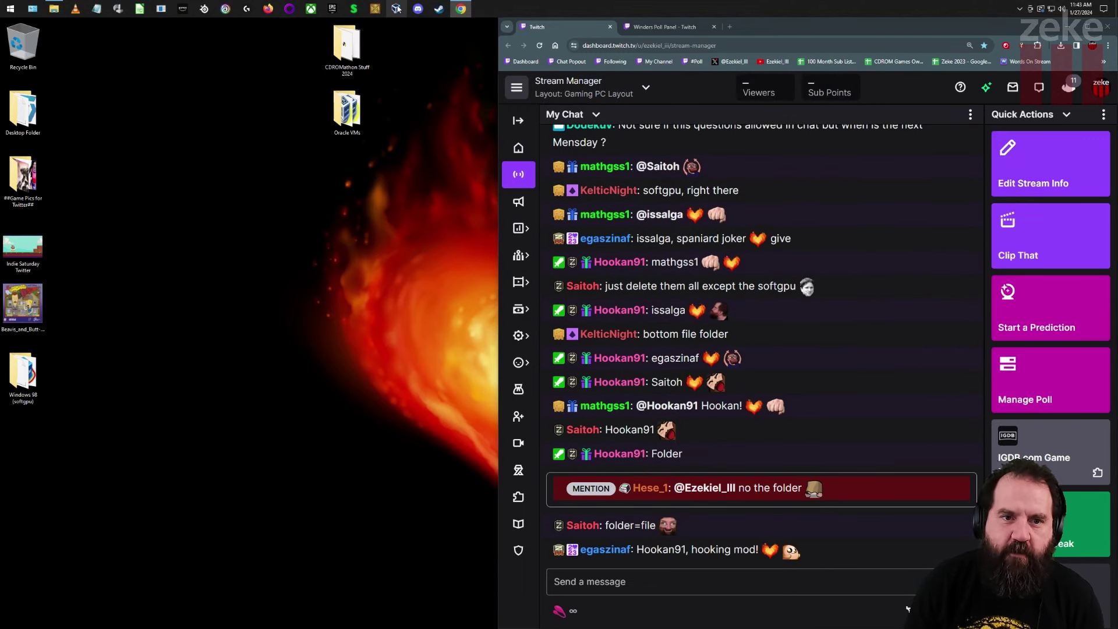
click(396, 9)
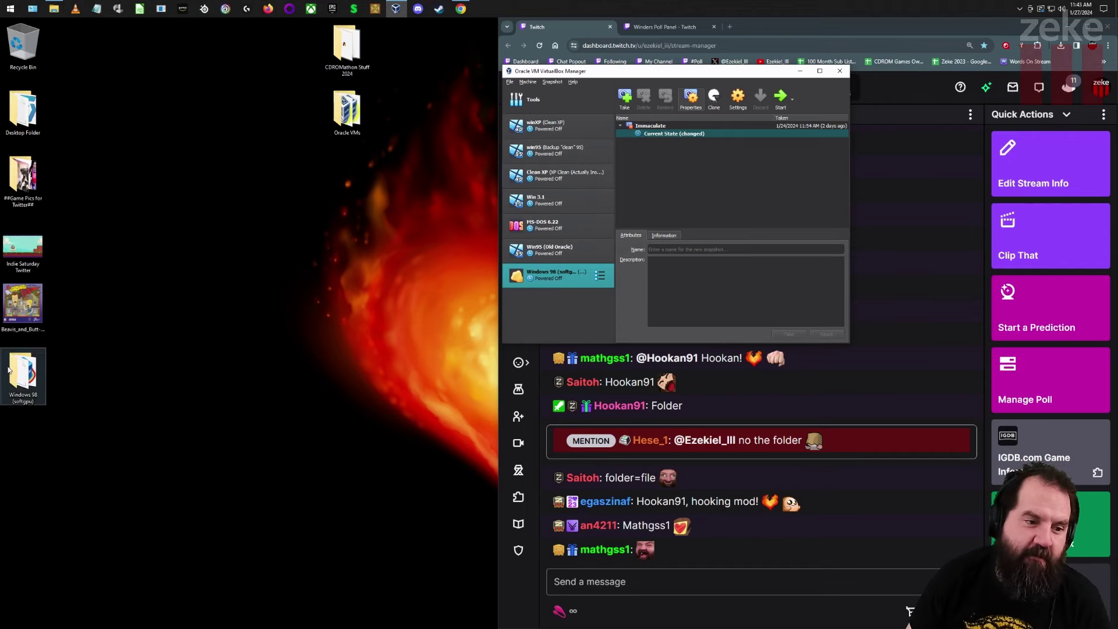
drag(8, 370, 379, 110)
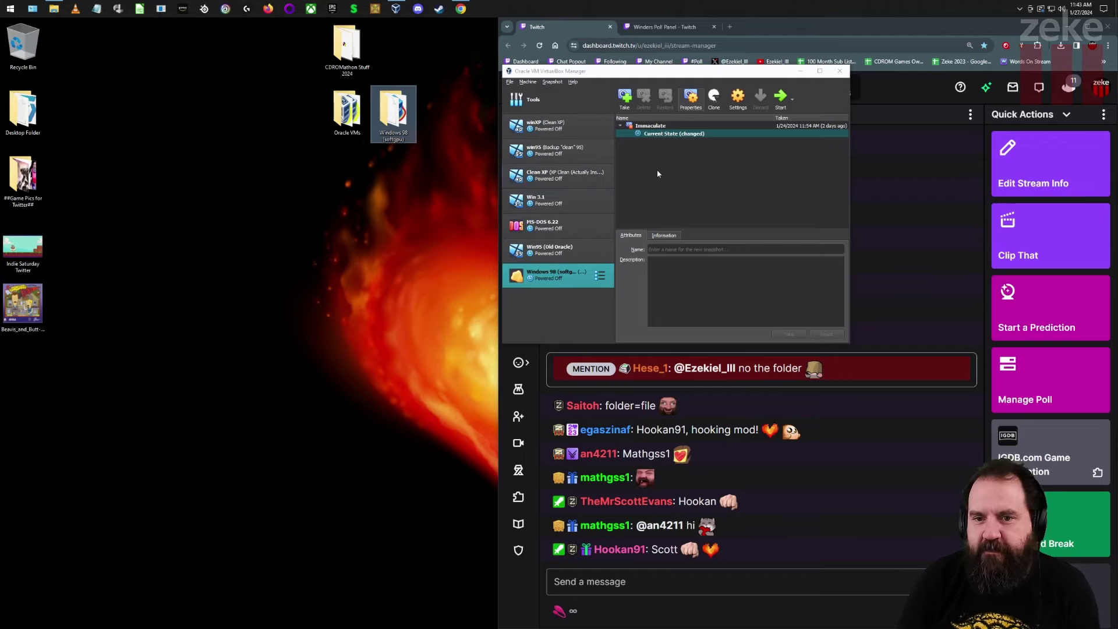
click(654, 128)
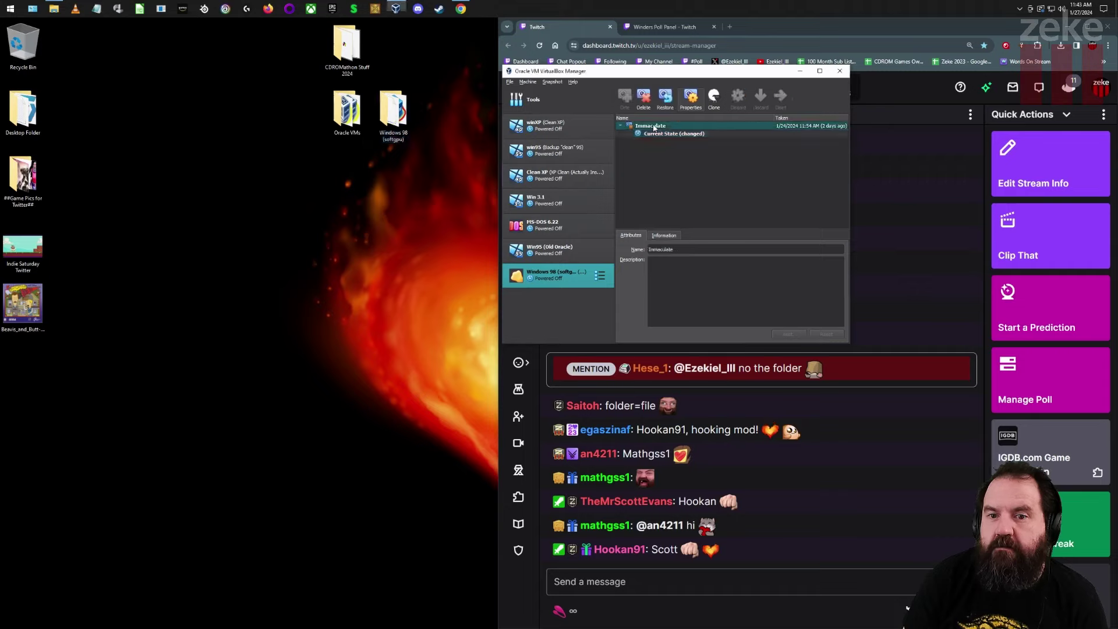
click(682, 136)
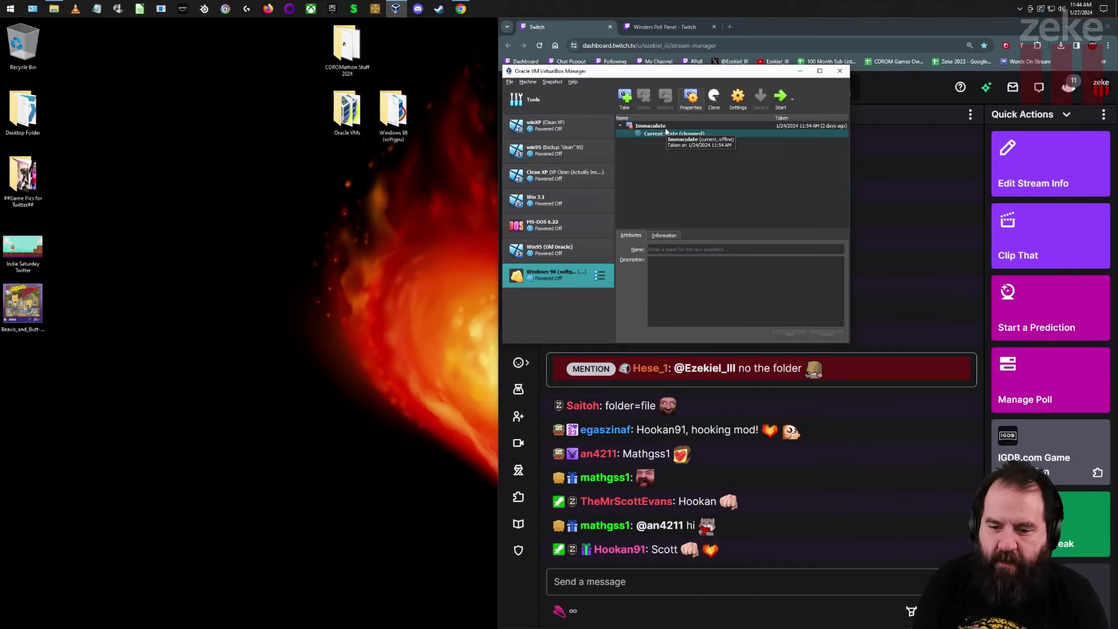
Step: Start the Windows 98 (softgpu) VM and take it out of full-screen mode
click(781, 97)
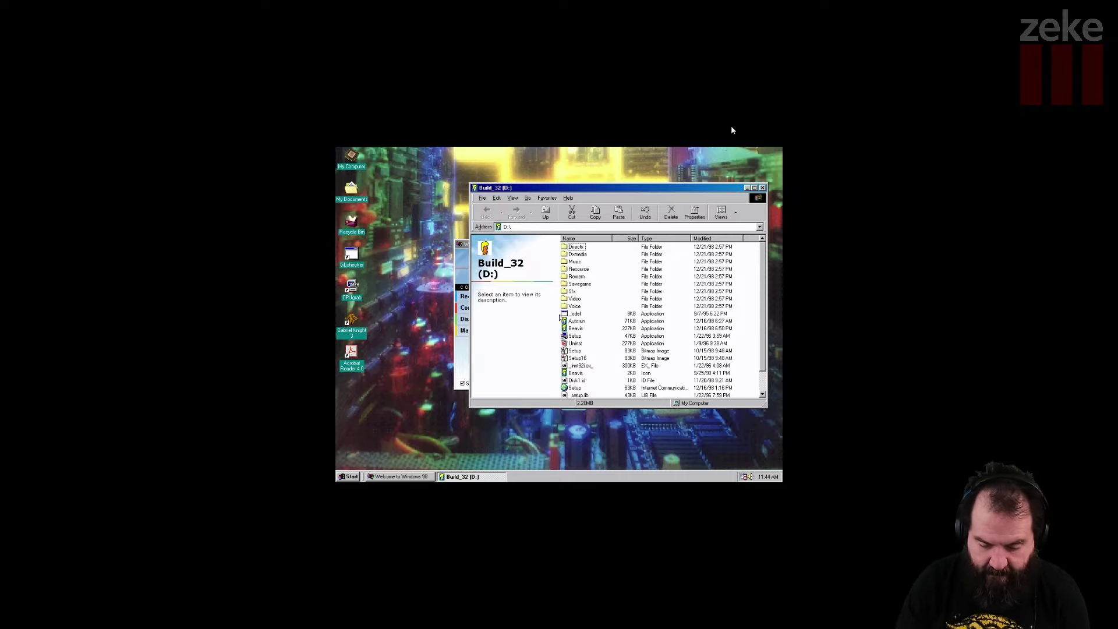
key(ctrl+f)
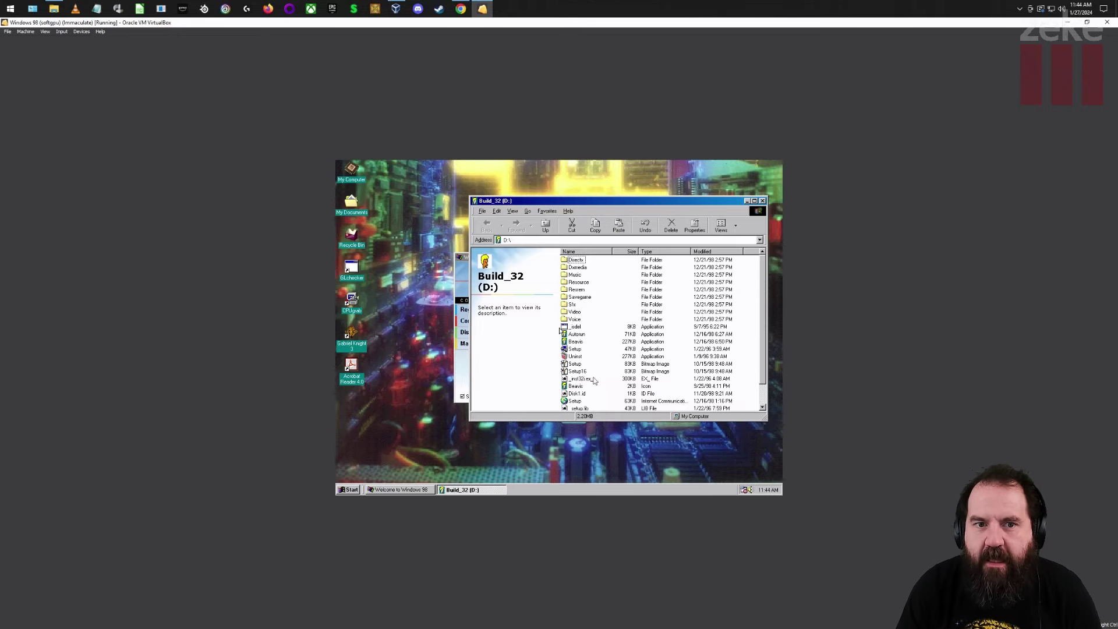
Step: Change the host display resolution to 1024 × 768, keep it, and minimise Settings
click(1087, 23)
right_click(461, 239)
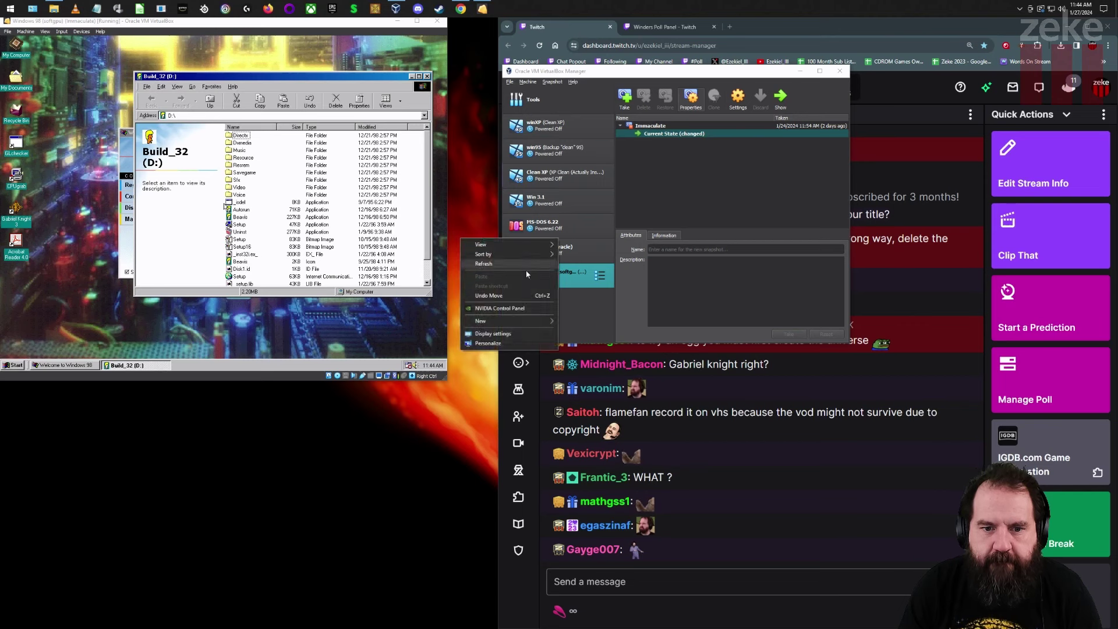
click(493, 334)
scroll(455, 198, down, 3)
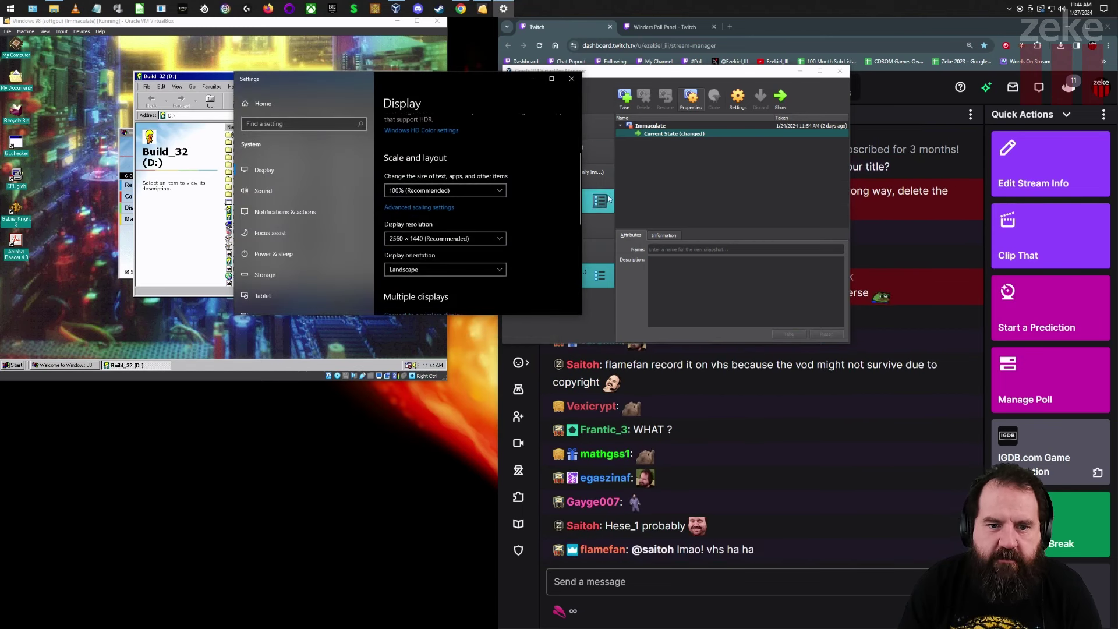
click(438, 239)
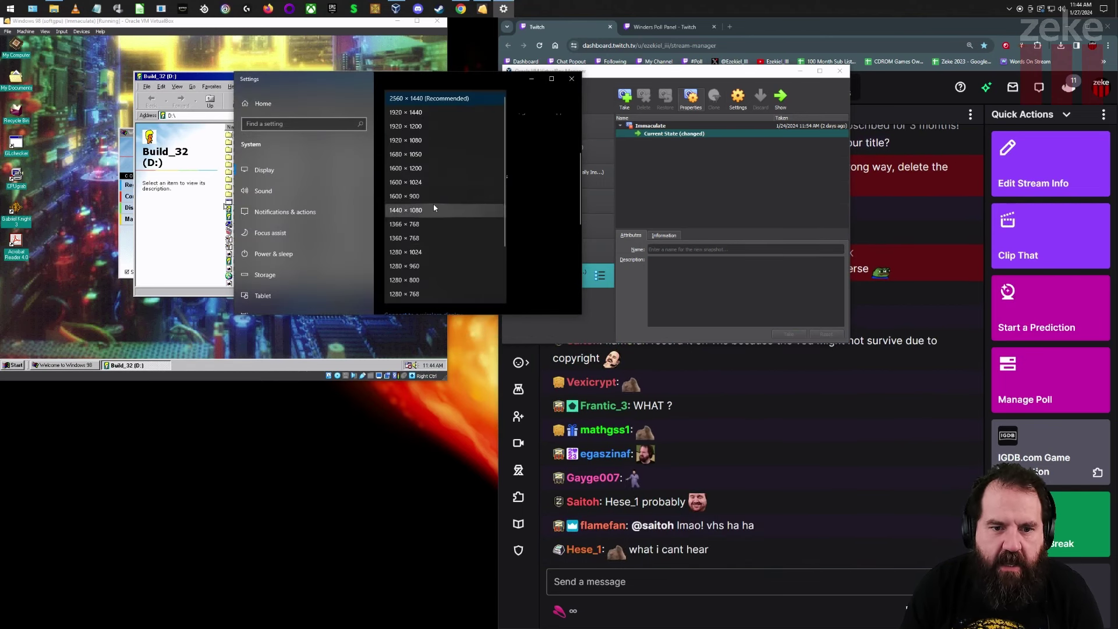
scroll(431, 211, down, 2)
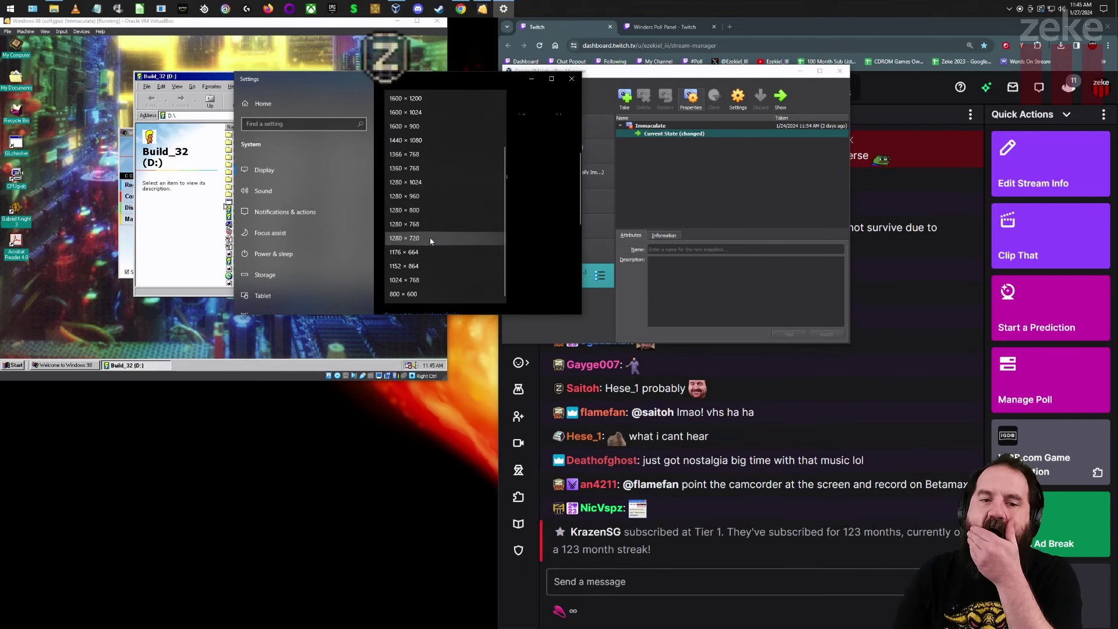
click(424, 279)
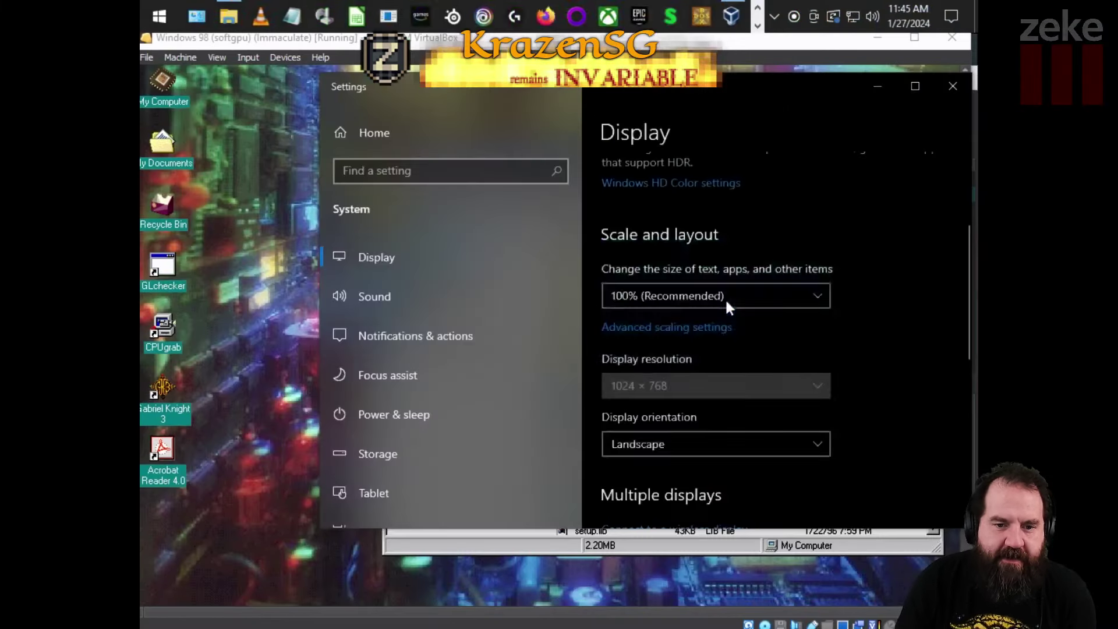
click(770, 333)
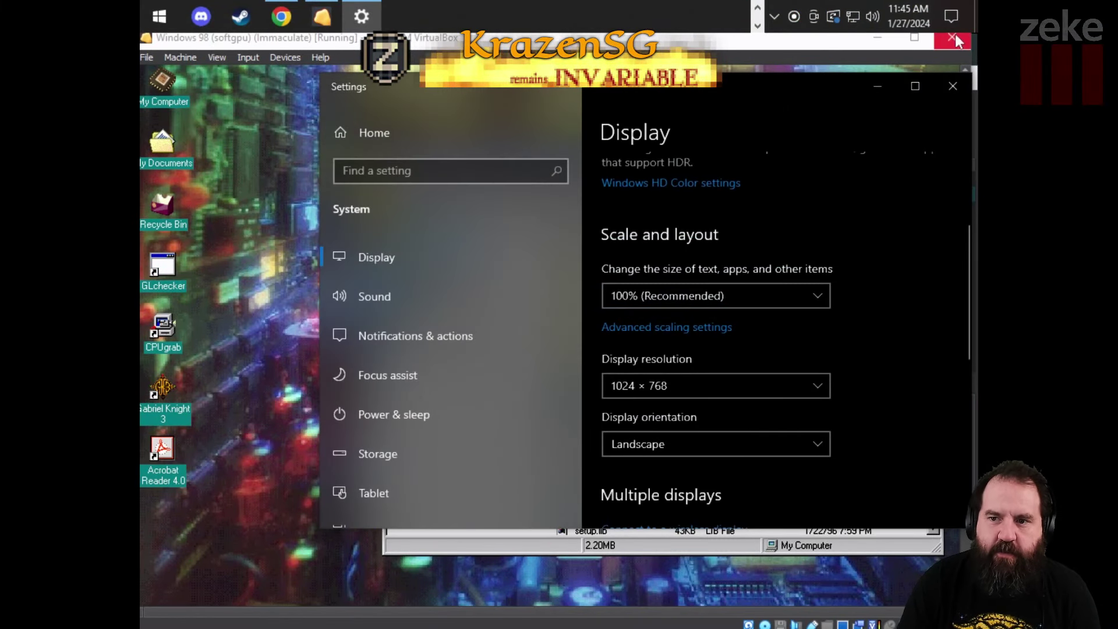
click(879, 91)
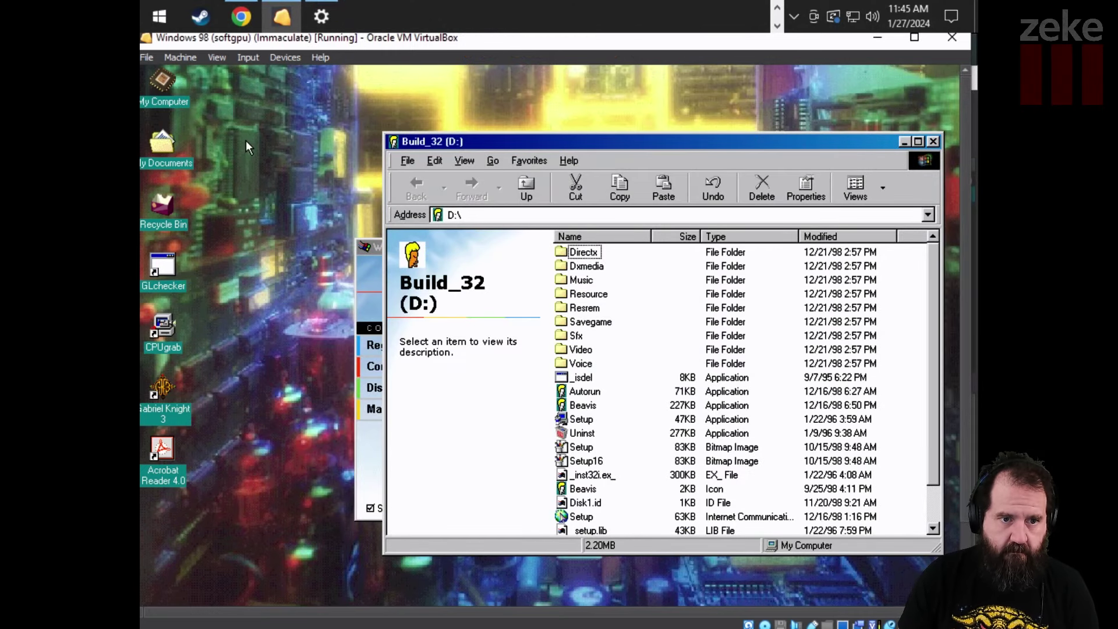
Step: In full screen, close the Build_32 and Welcome windows and launch Build_32 (D:) from My Computer
key(ctrl+f)
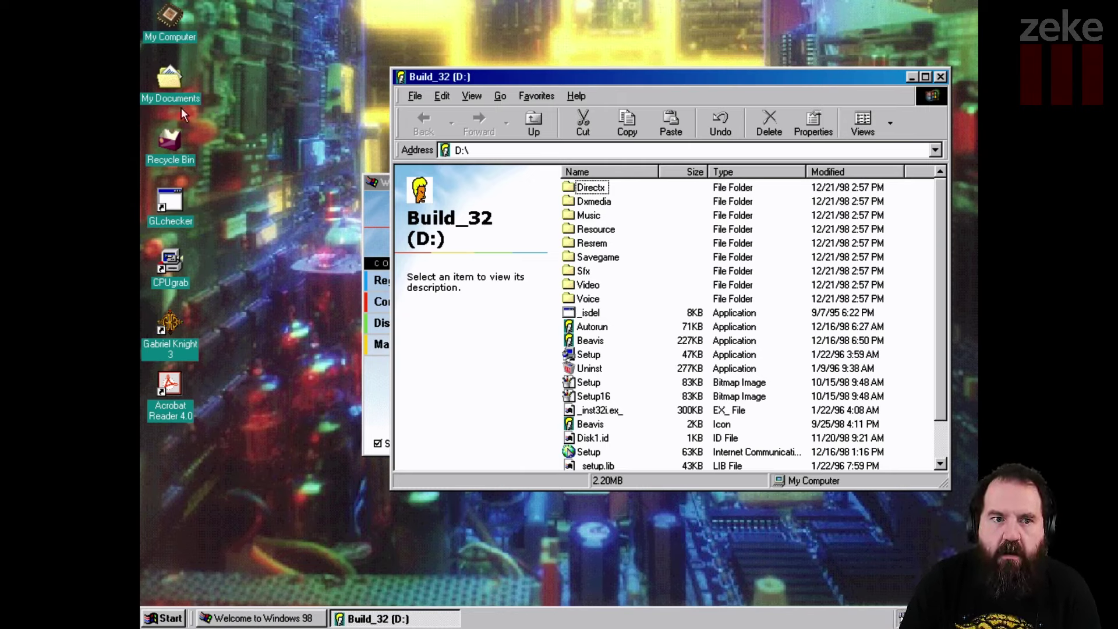
click(941, 77)
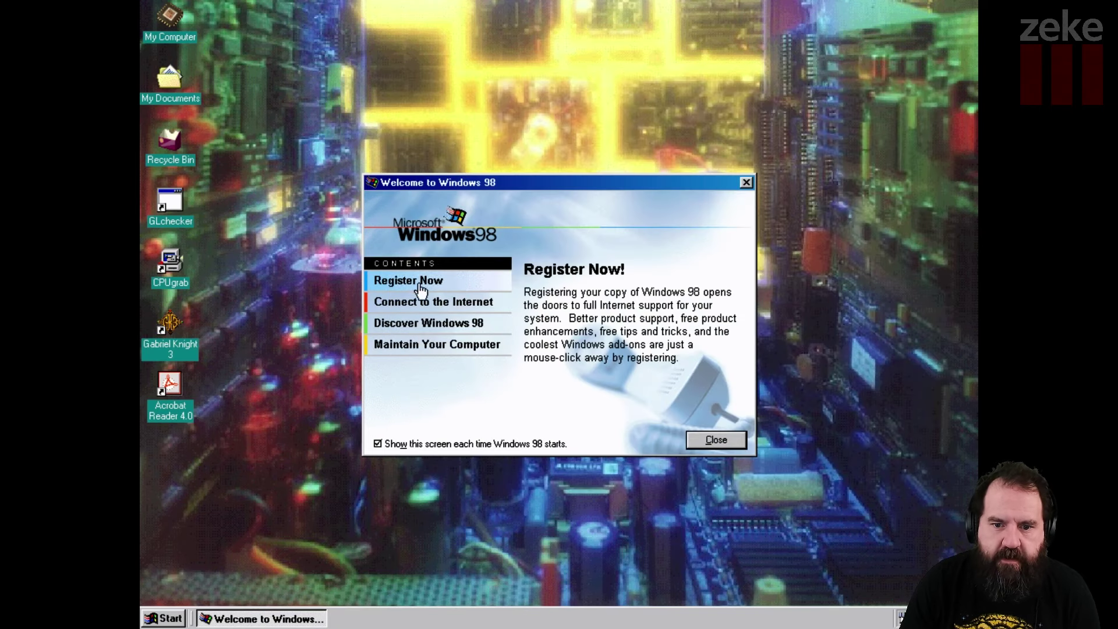
click(711, 441)
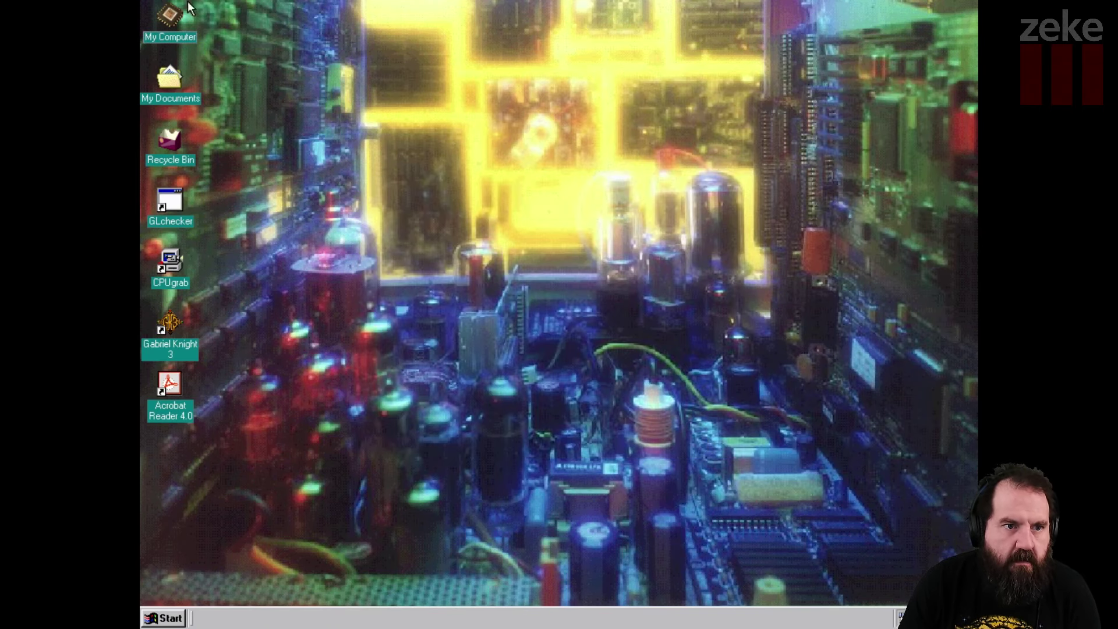
double_click(170, 17)
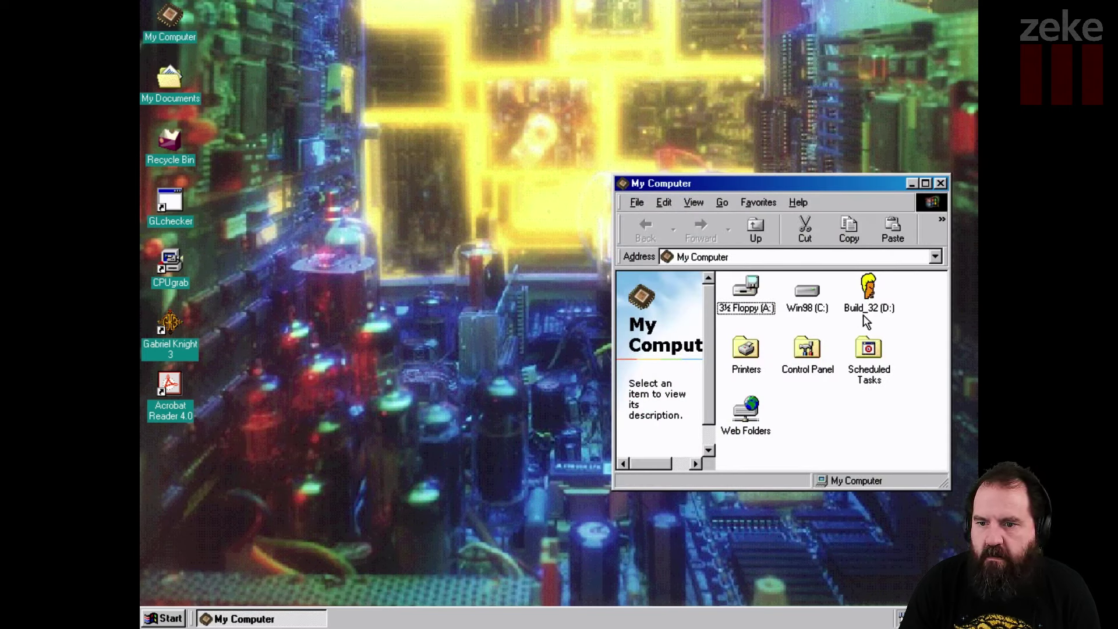
double_click(872, 292)
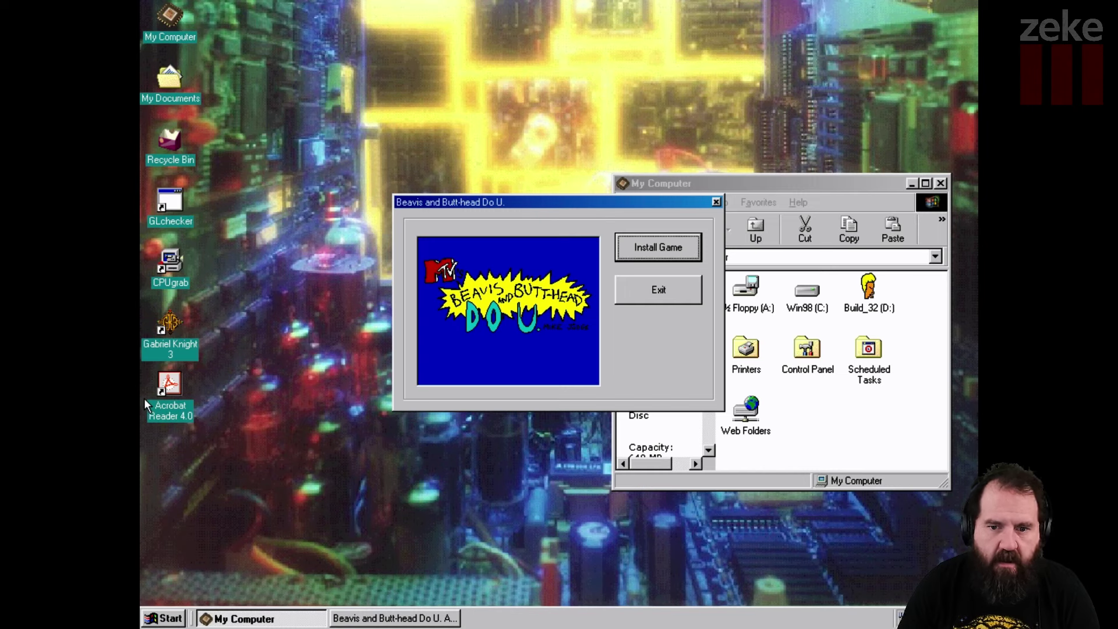
Step: Install Beavis and Butt-head Do U. to the default folder using the Complete (242 MB) setup
click(686, 252)
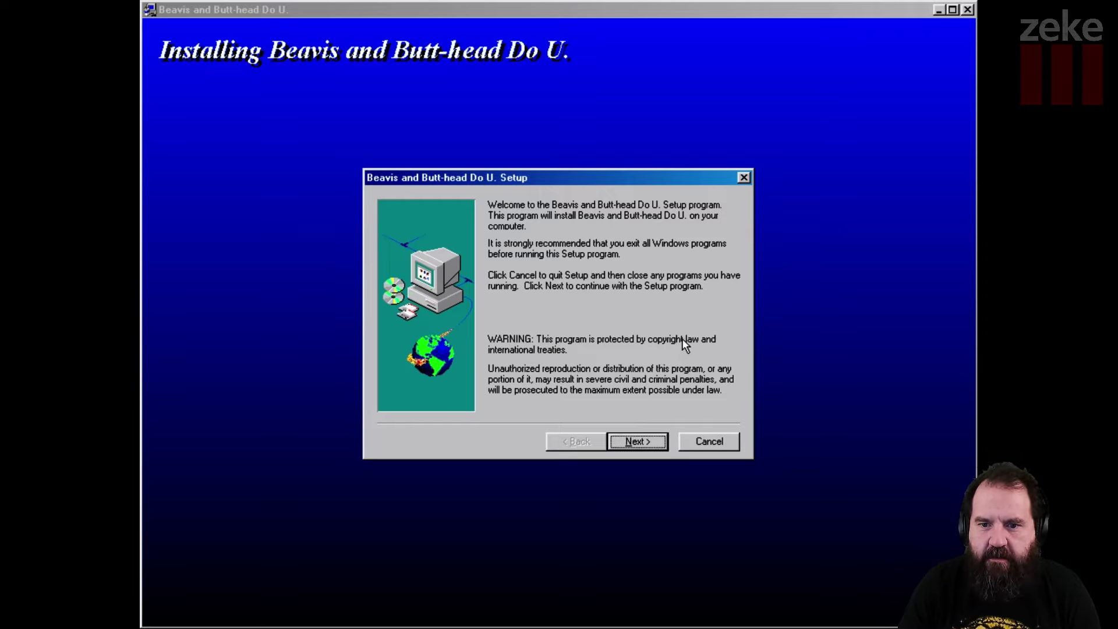
click(649, 441)
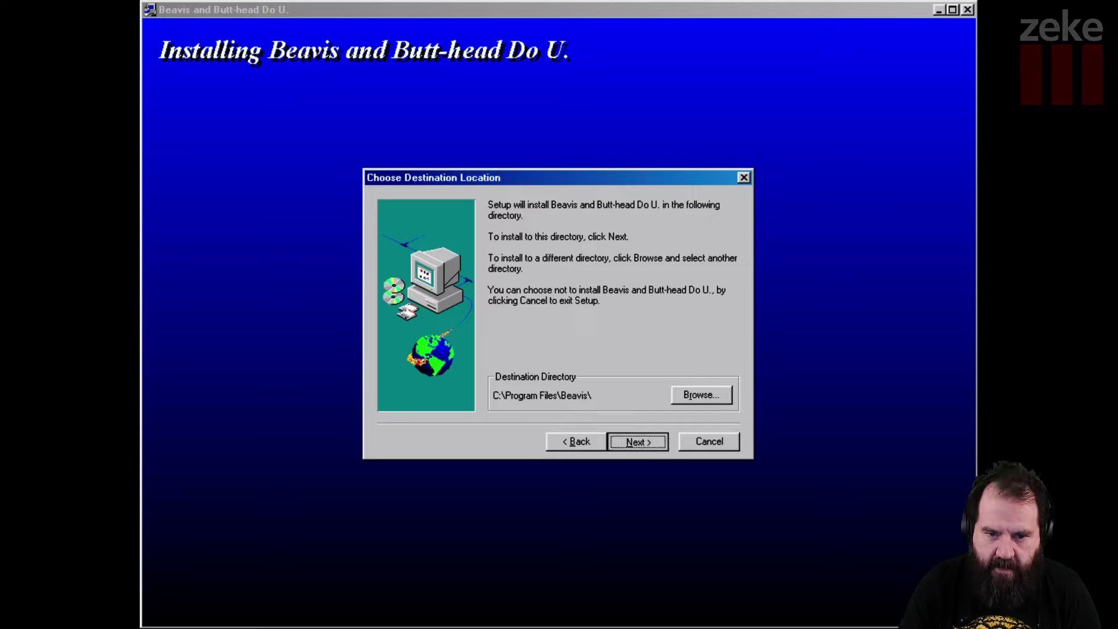
click(645, 440)
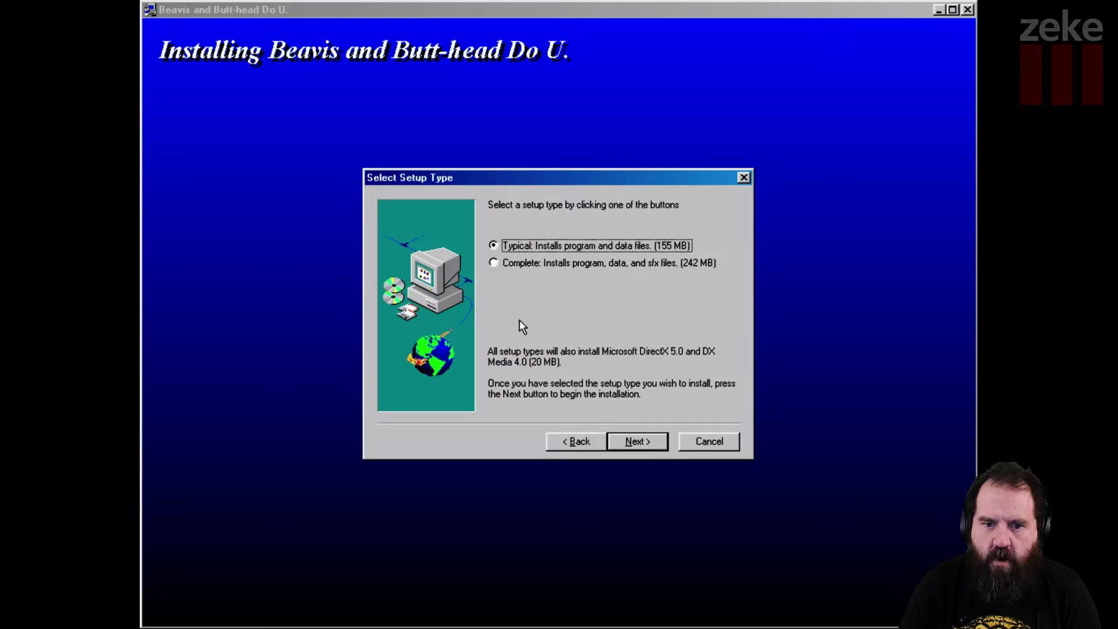
click(494, 265)
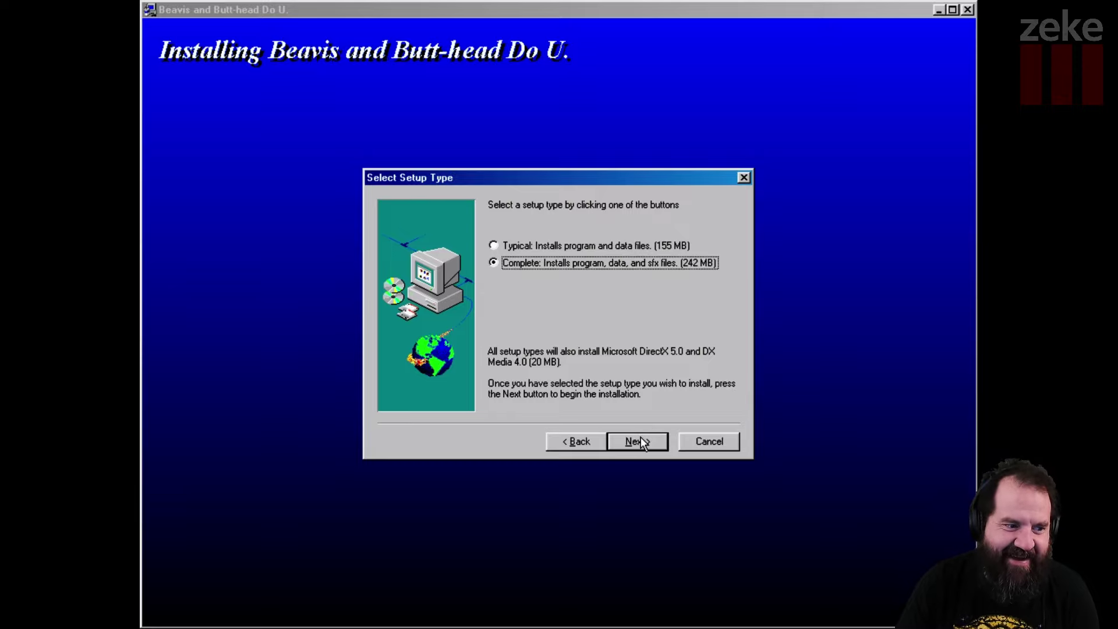
click(640, 440)
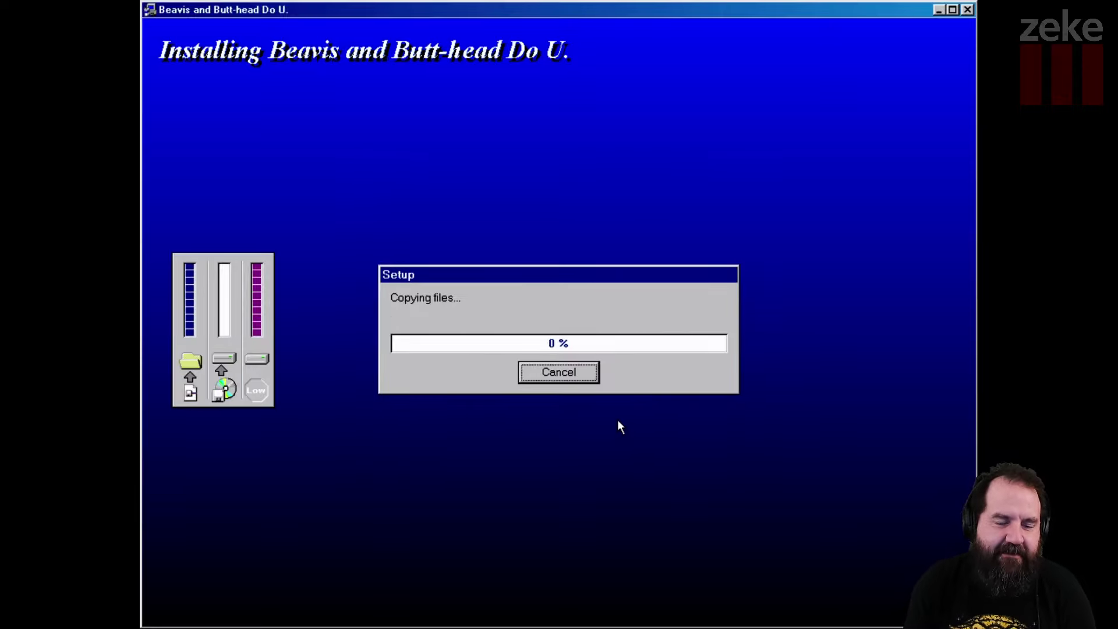
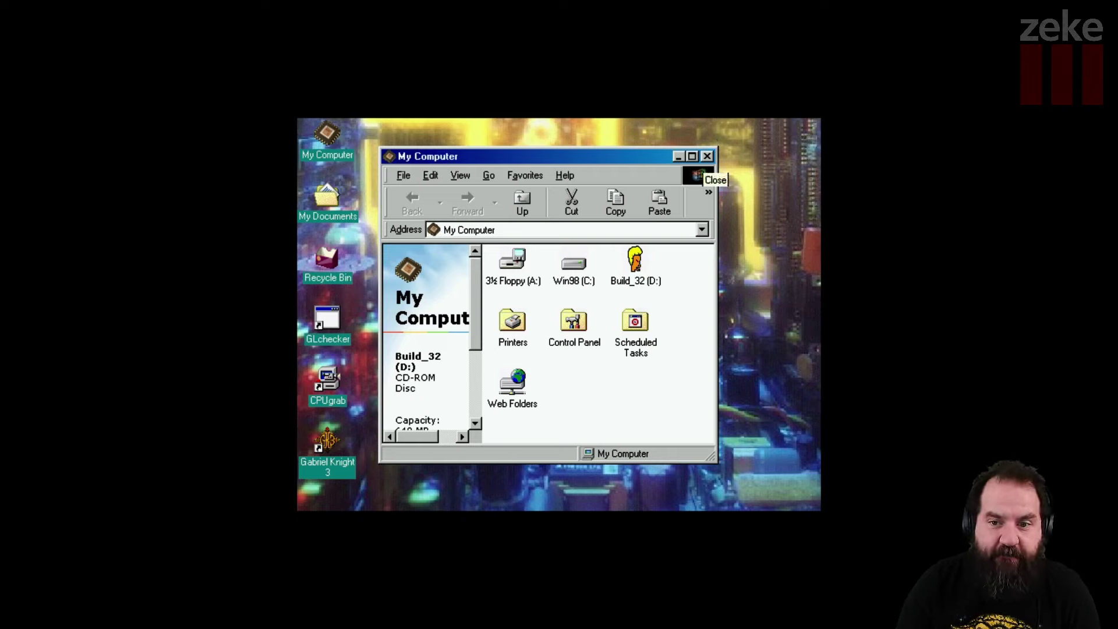
Step: Close My Computer and open the Display Properties Settings page in windowed view
click(707, 156)
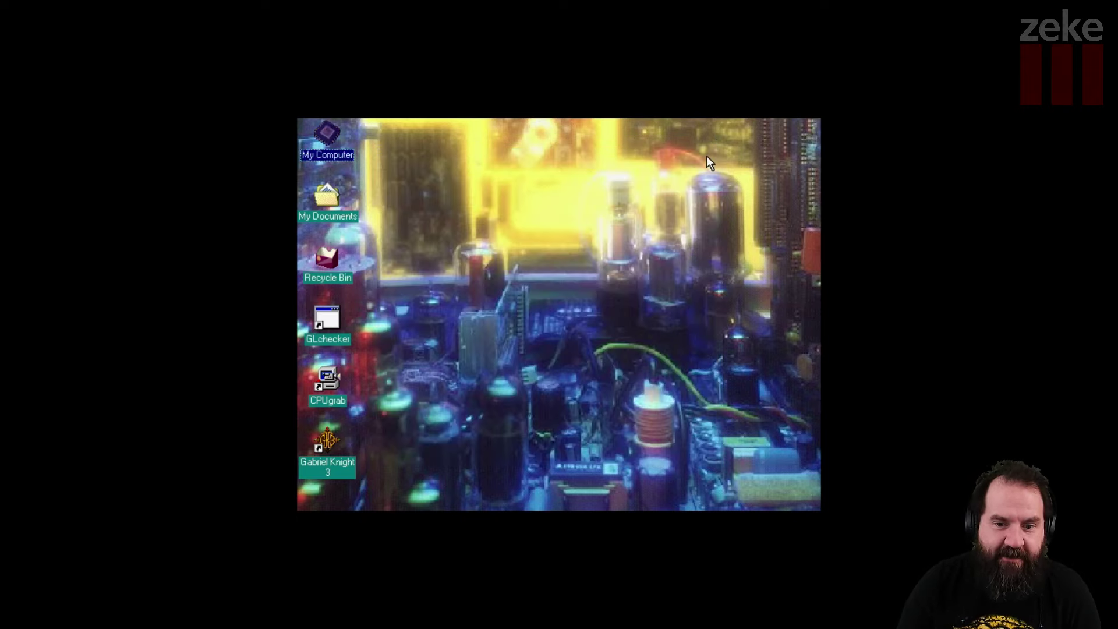
right_click(607, 255)
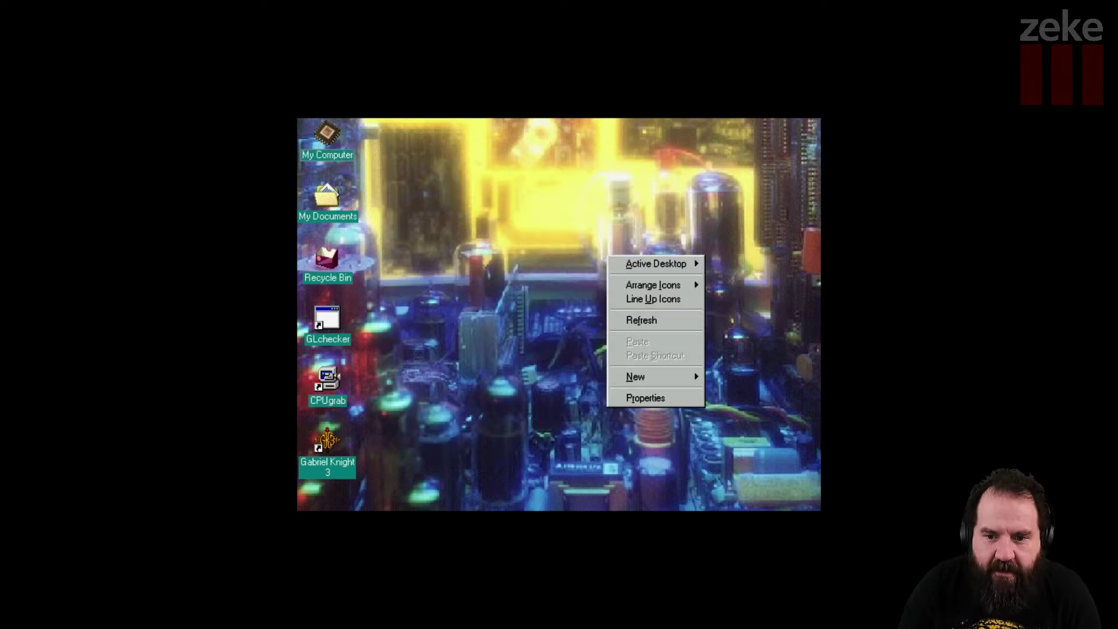
click(641, 398)
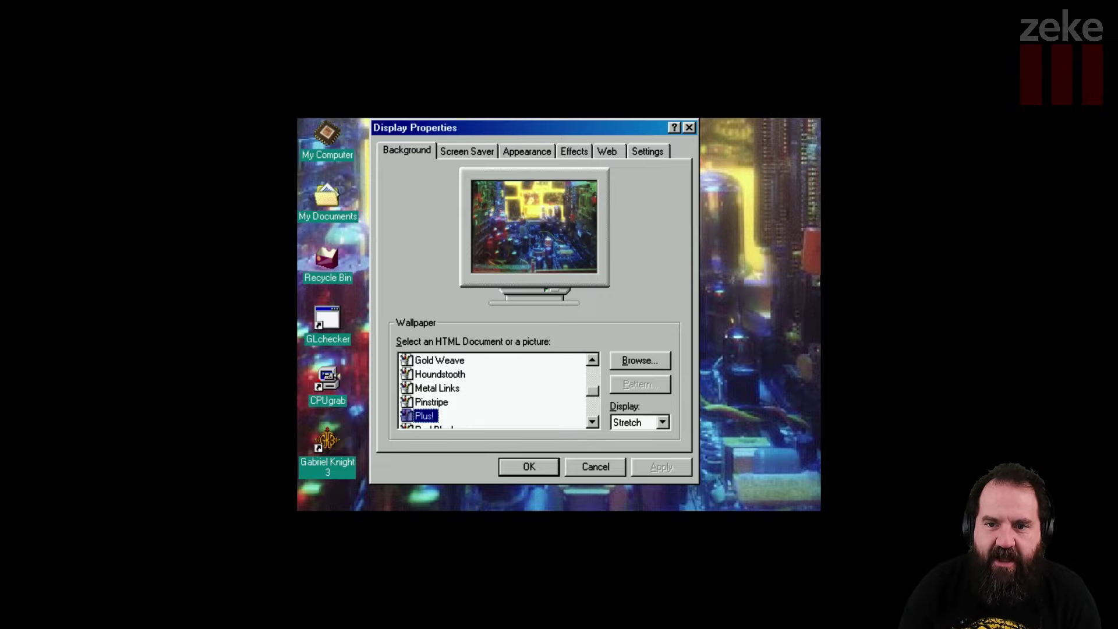
key(Control_R+f)
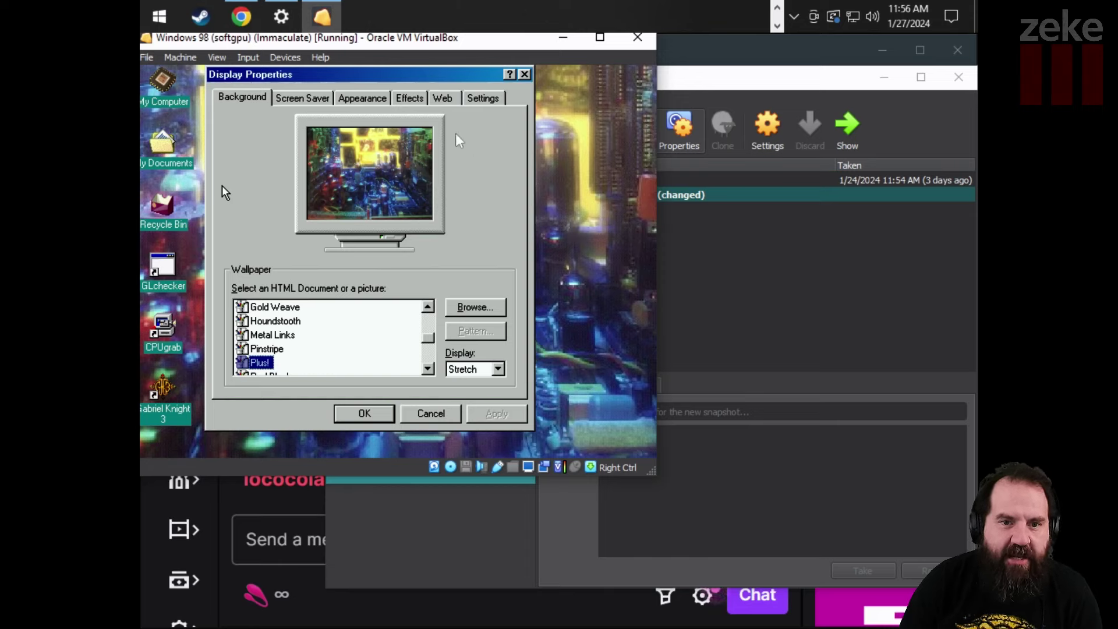
click(489, 98)
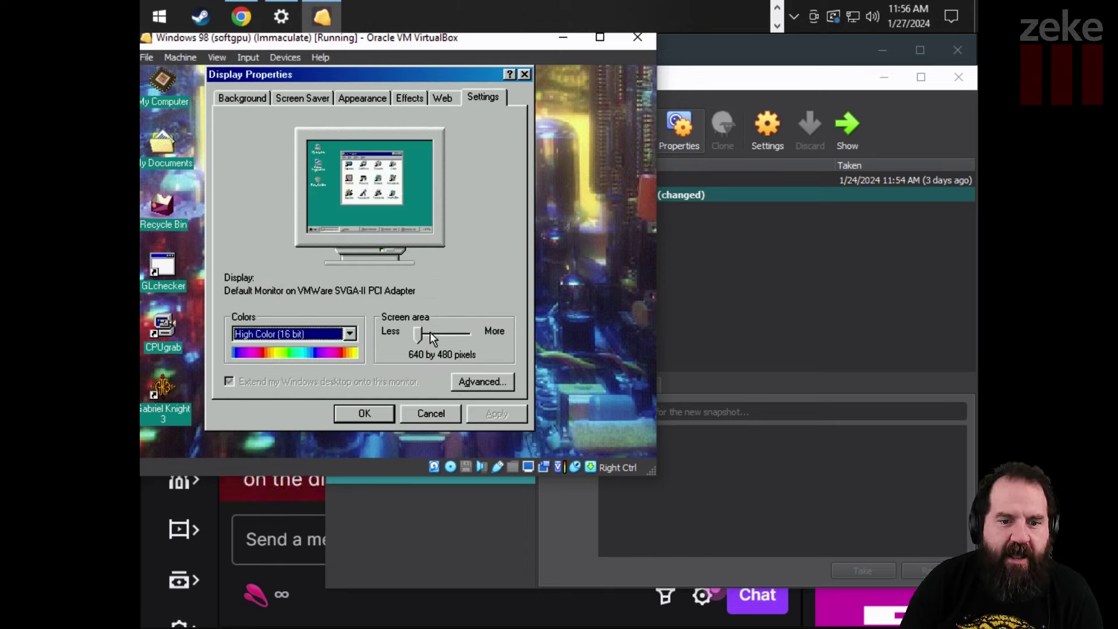
Step: Set the screen area to 1024 by 768, keep it, and return to full screen
mouse_move(421, 334)
mouse_down()
mouse_move(483, 330)
mouse_move(428, 333)
mouse_up()
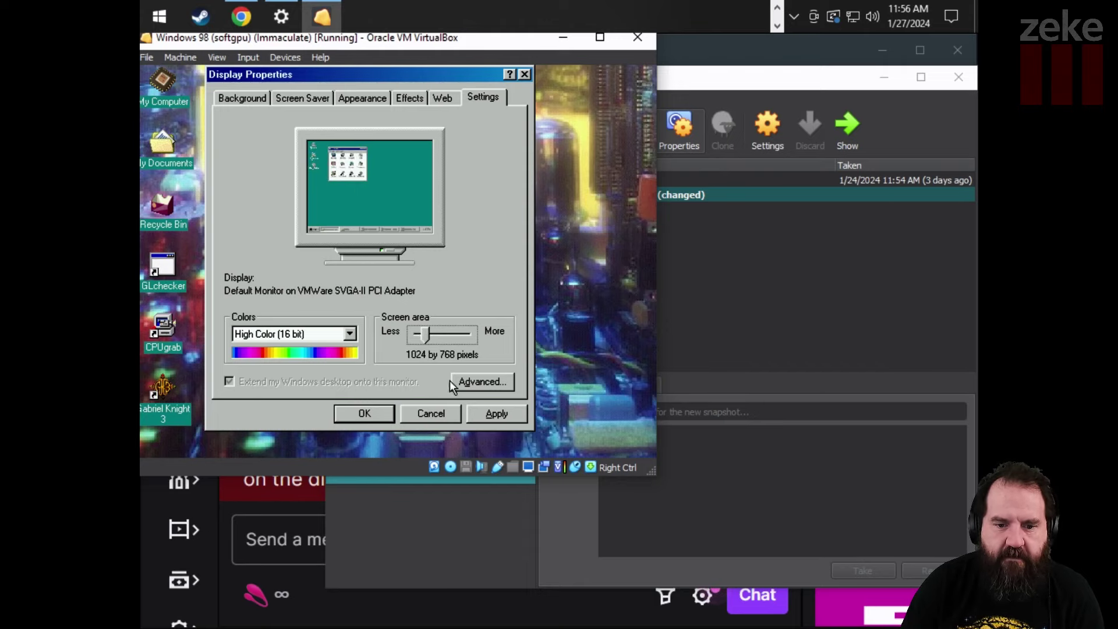
click(492, 417)
key(Return)
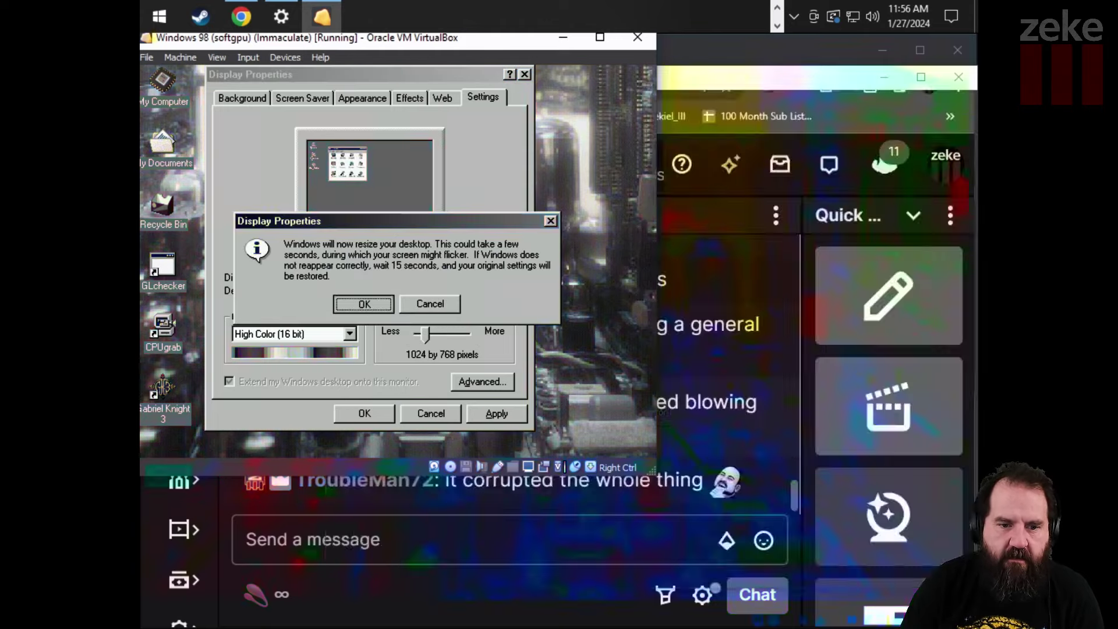
click(462, 198)
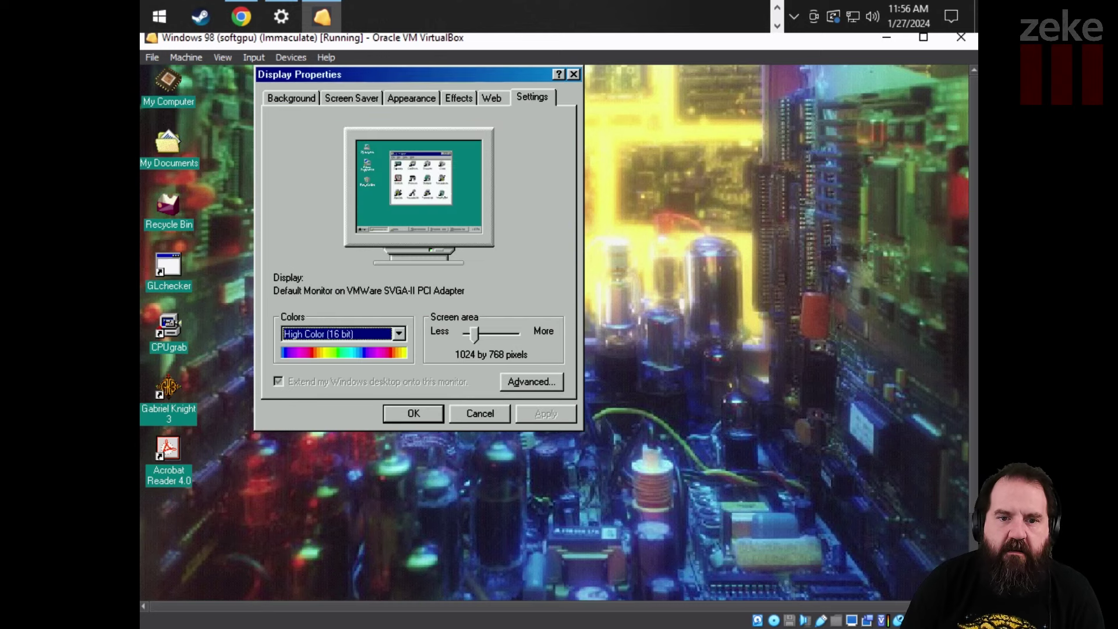
click(423, 411)
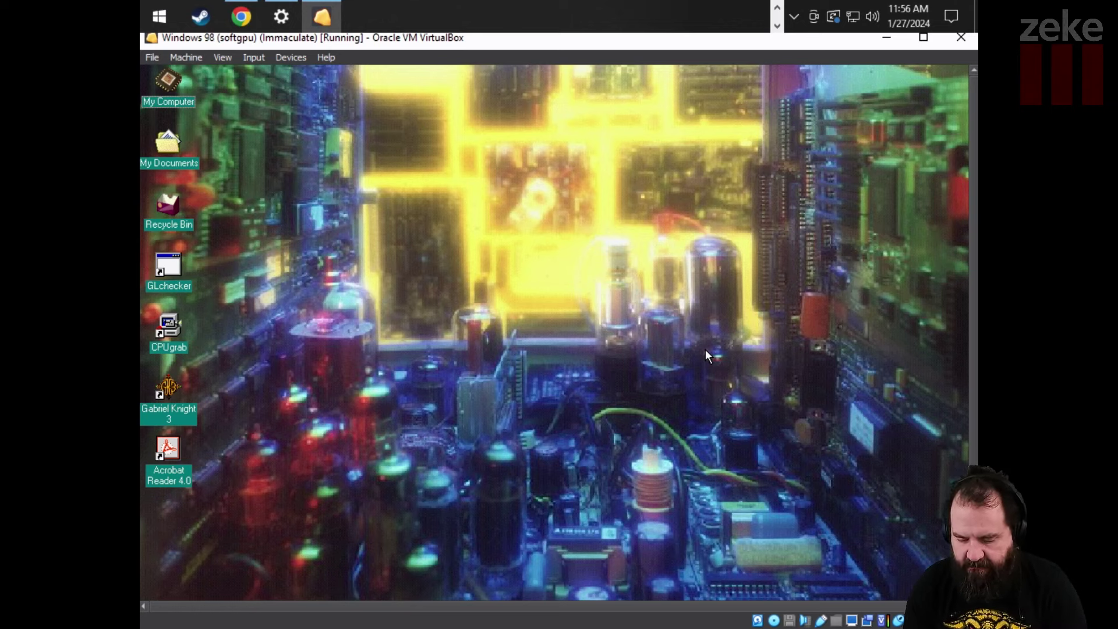
key(ctrl+f)
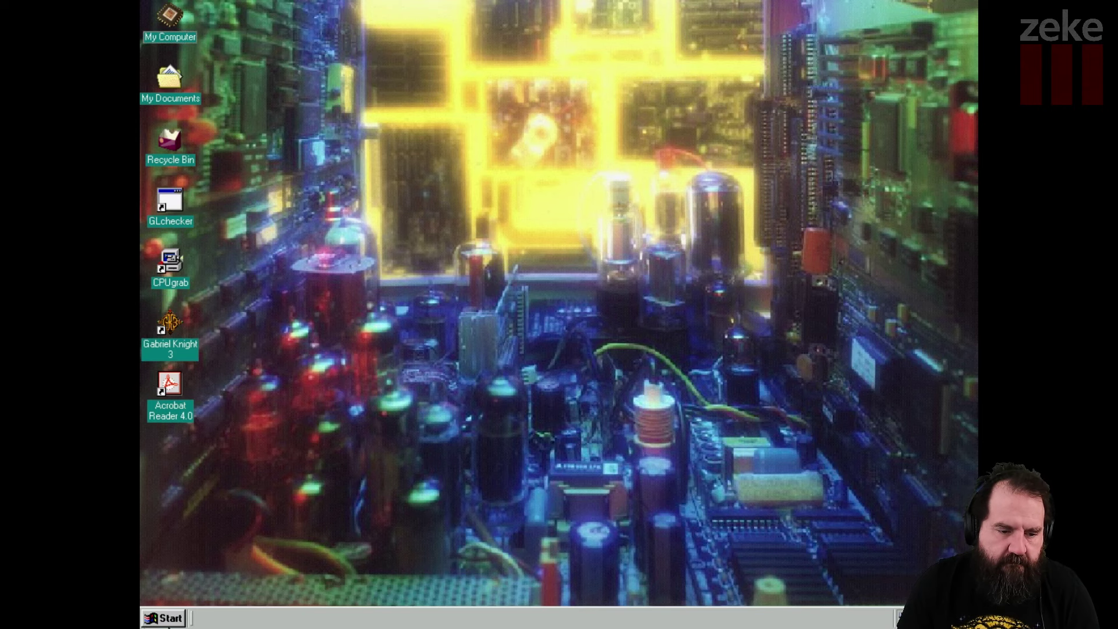
click(165, 618)
Step: Restart Windows 98 through Shut Down, then close the Welcome to Windows 98 screen after reboot
click(227, 594)
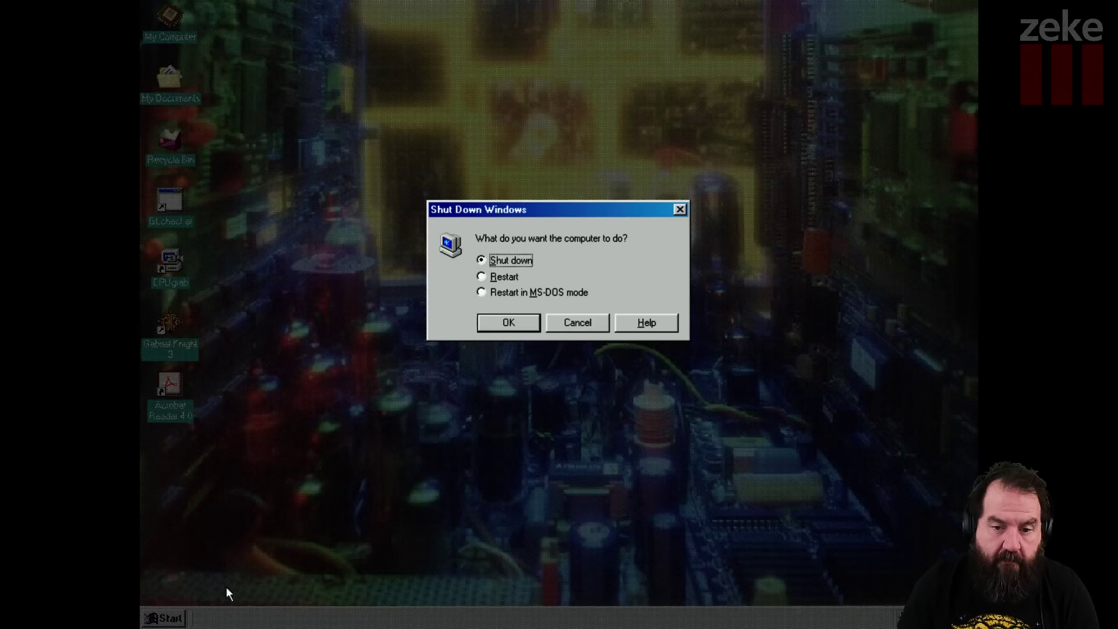
click(507, 322)
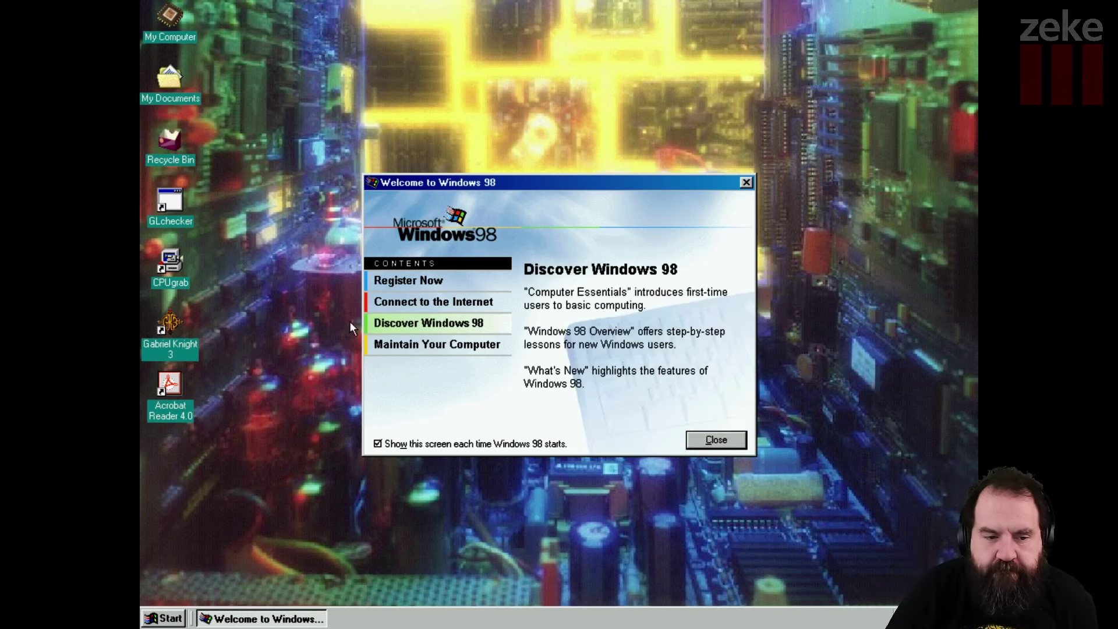
click(746, 182)
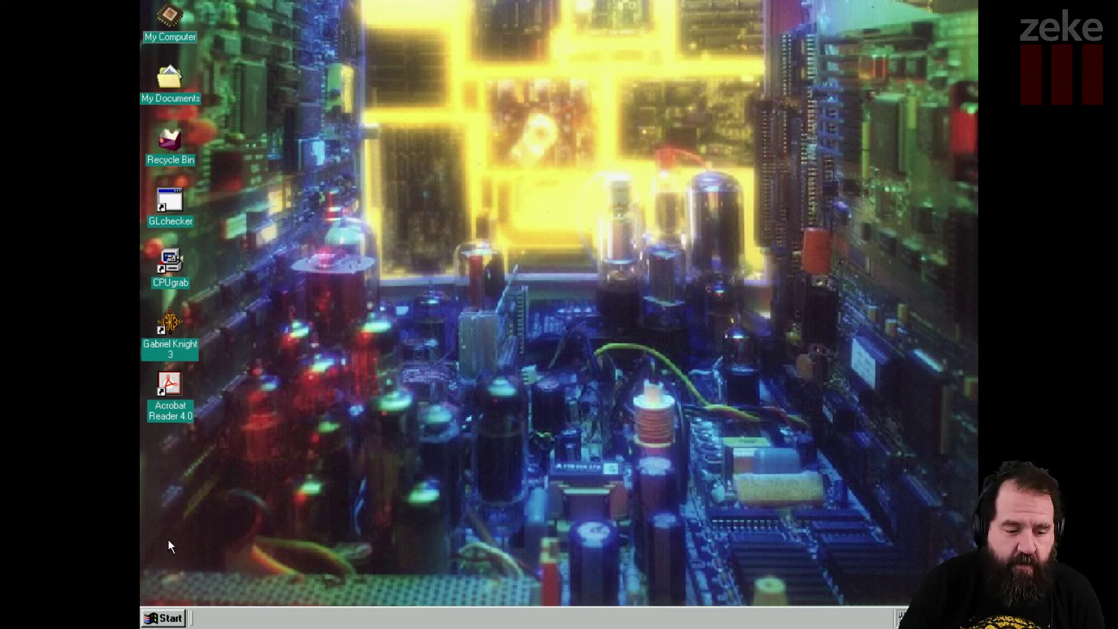
click(164, 620)
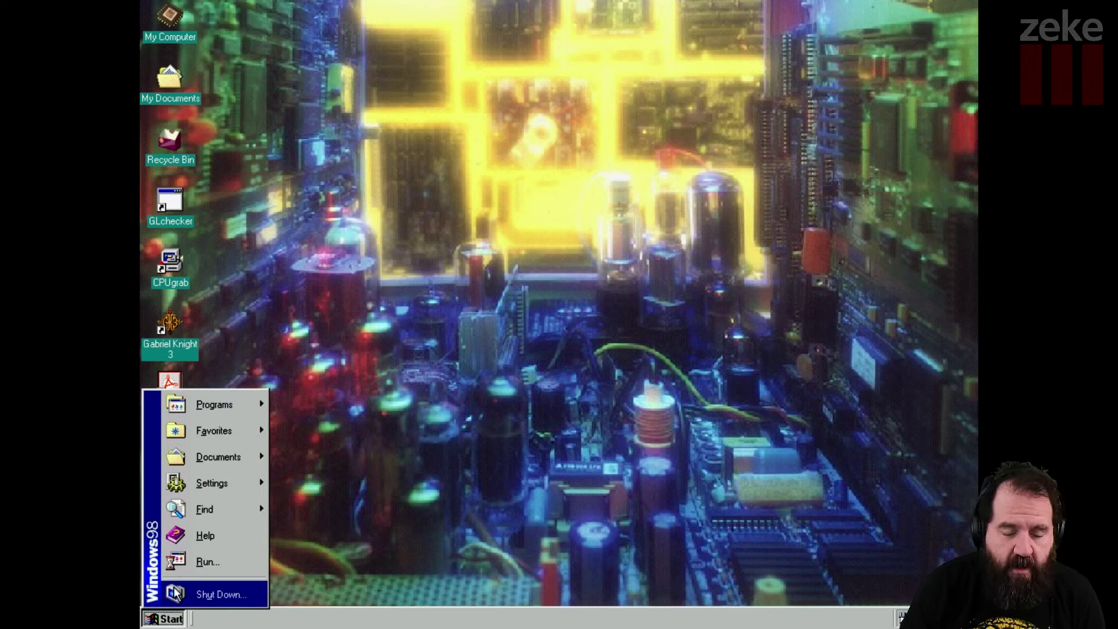
Step: Open the Build_32 (D:) CD from My Computer and choose Play Game for Do U
click(454, 406)
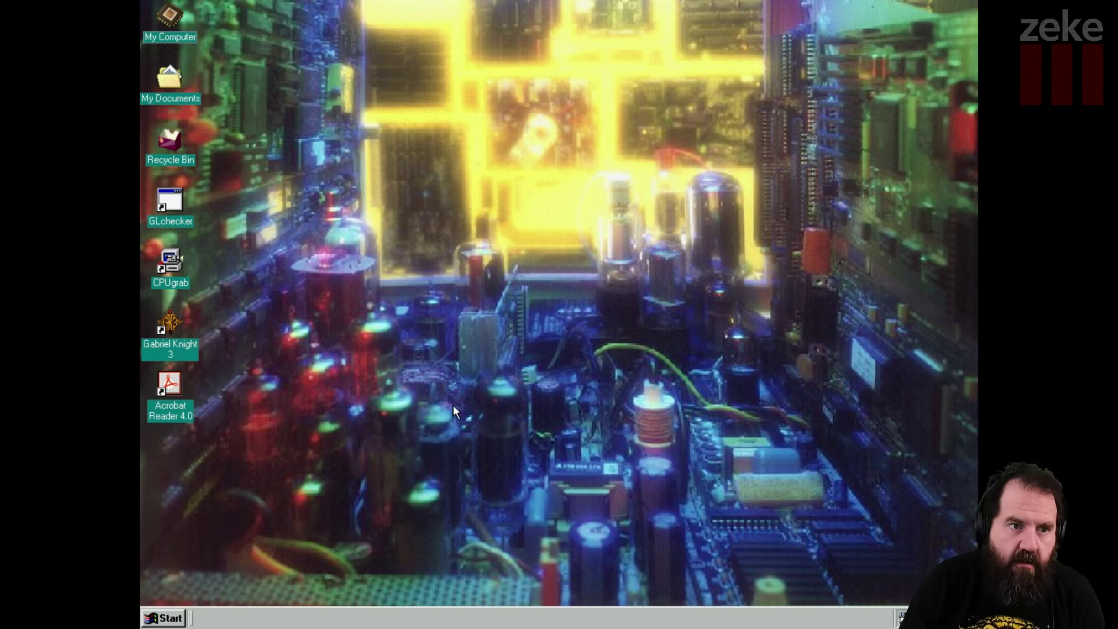
double_click(177, 19)
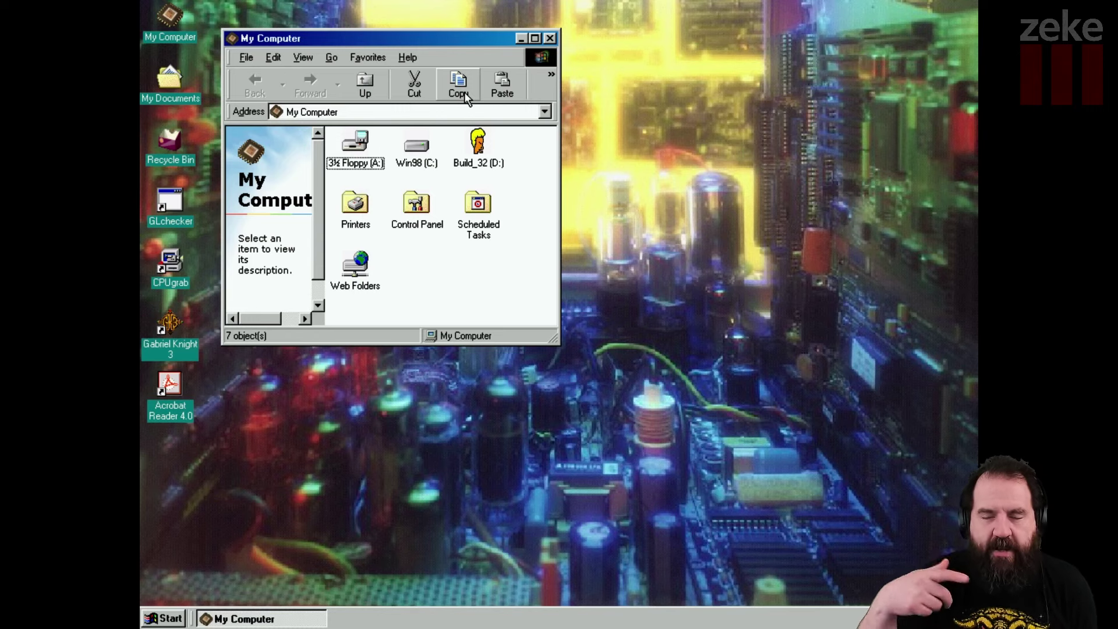
click(481, 145)
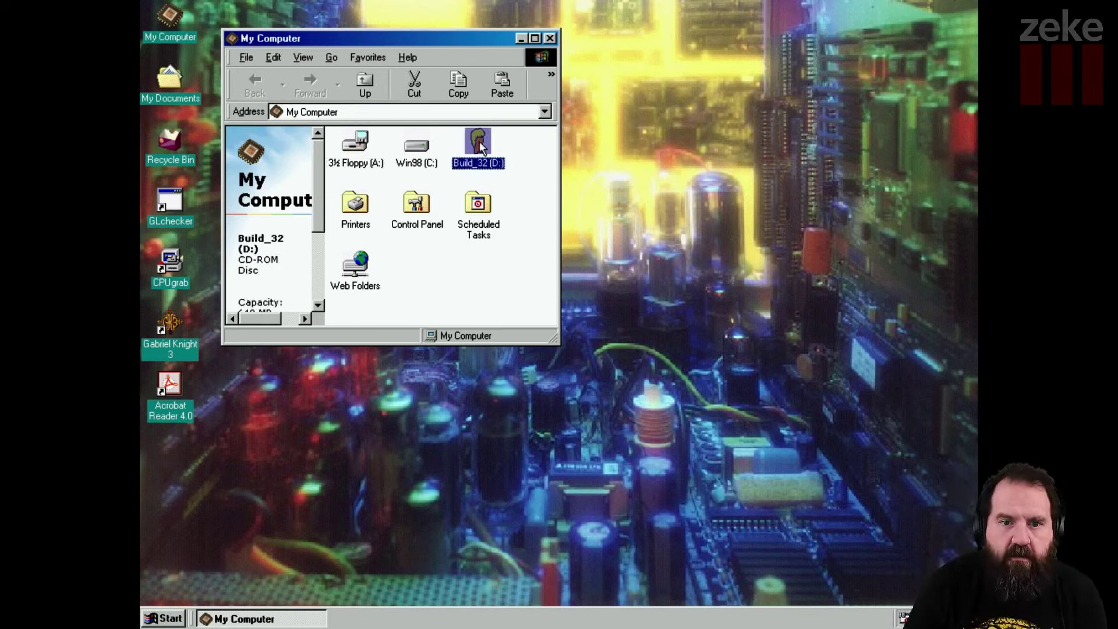
double_click(480, 146)
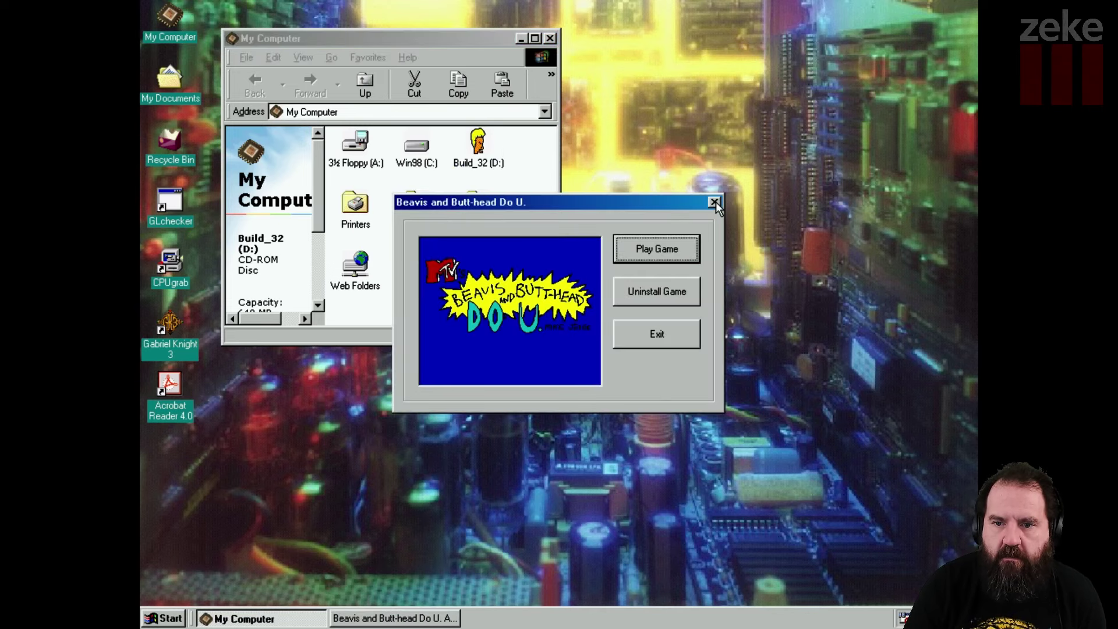
click(678, 247)
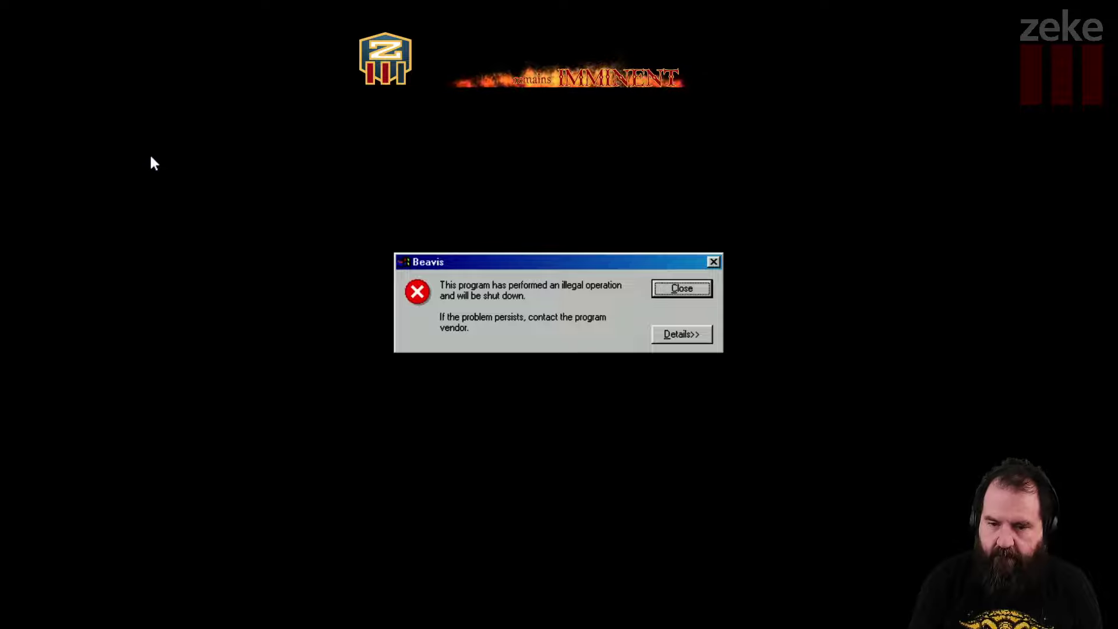
Step: Expand the Details of the BEAVIS.EXE invalid page fault report and select its text
key(Tab)
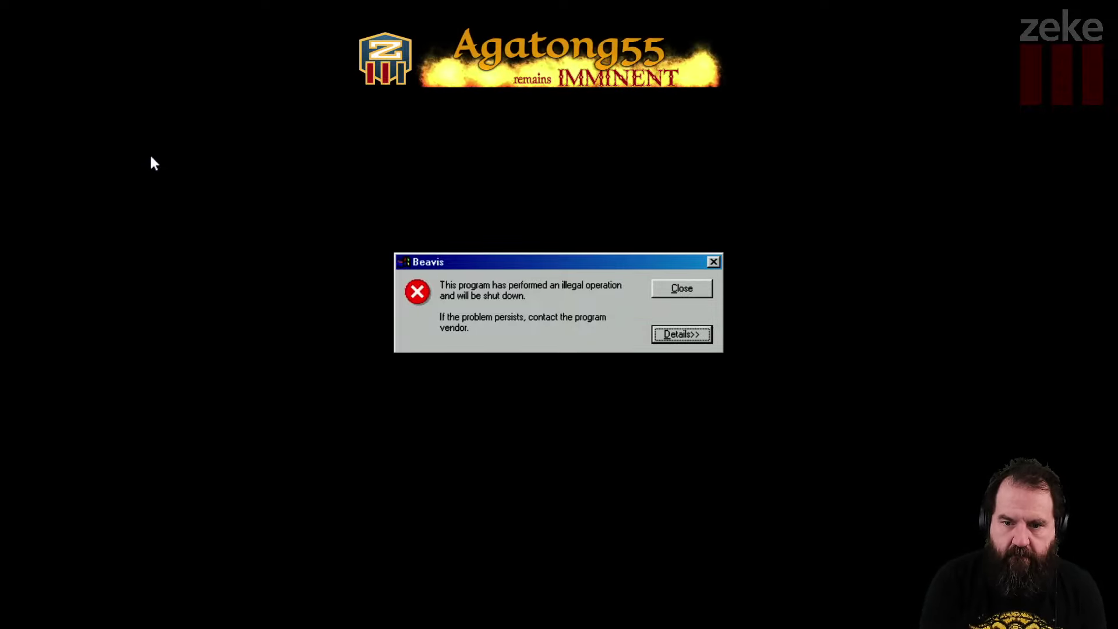
key(Return)
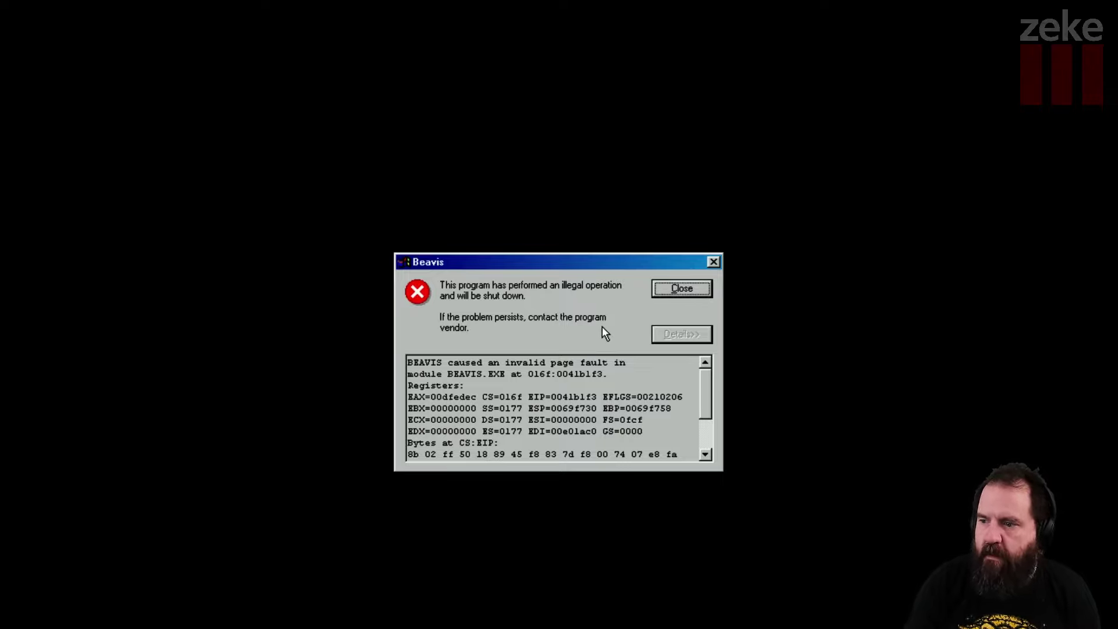
key(Tab)
key(Tab)
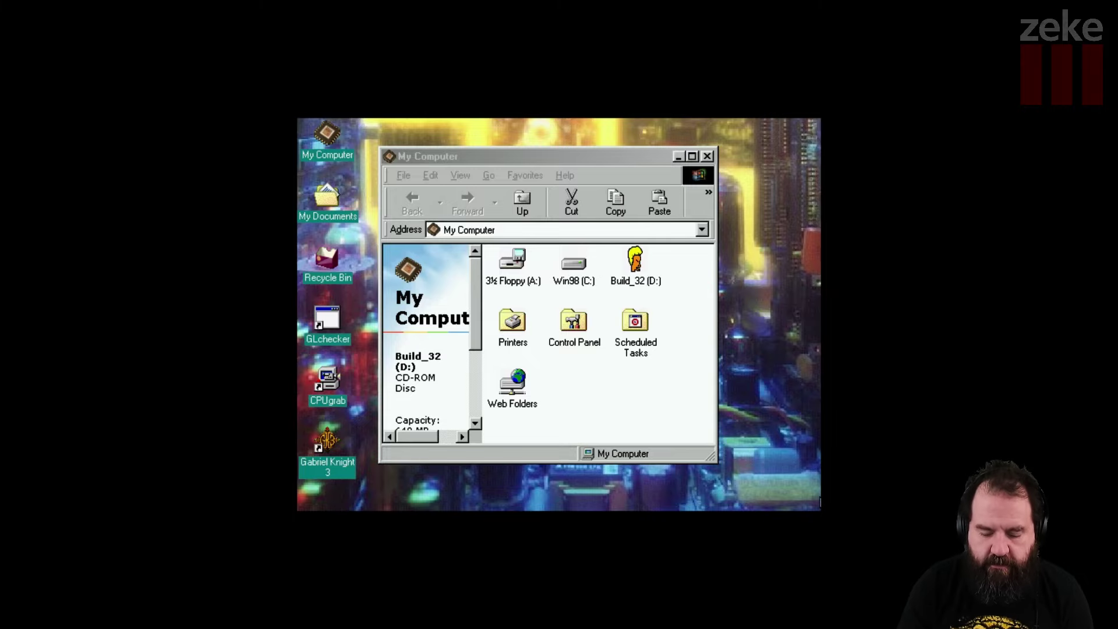
Step: Send an ACPI shutdown from the VM menu, dismiss the failure notice, and go full screen
key(Control_R+f)
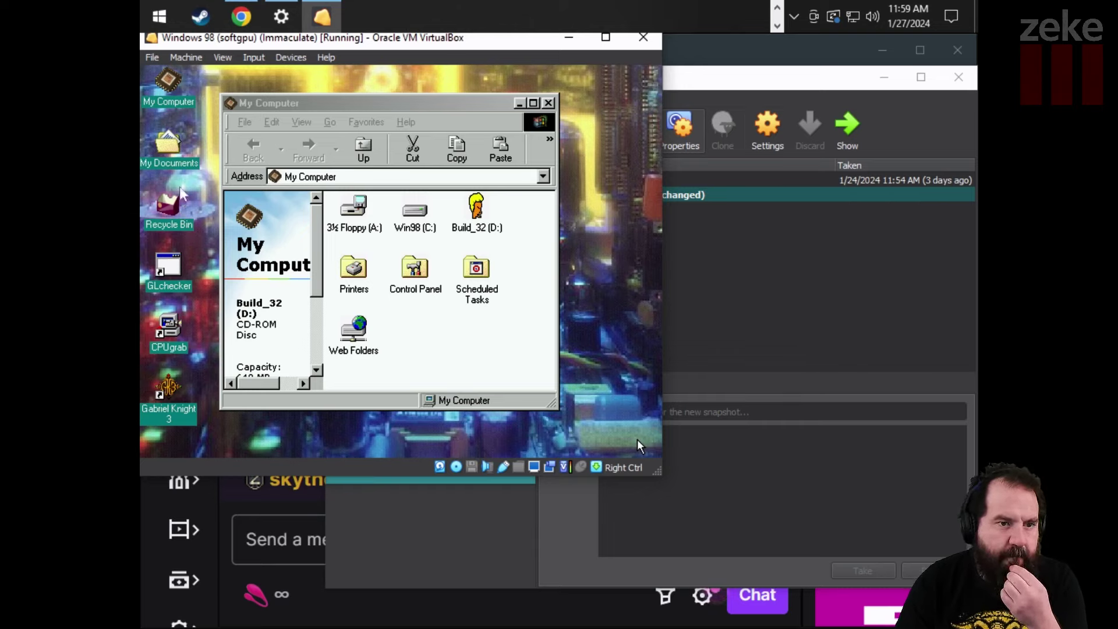
click(153, 60)
mouse_move(186, 58)
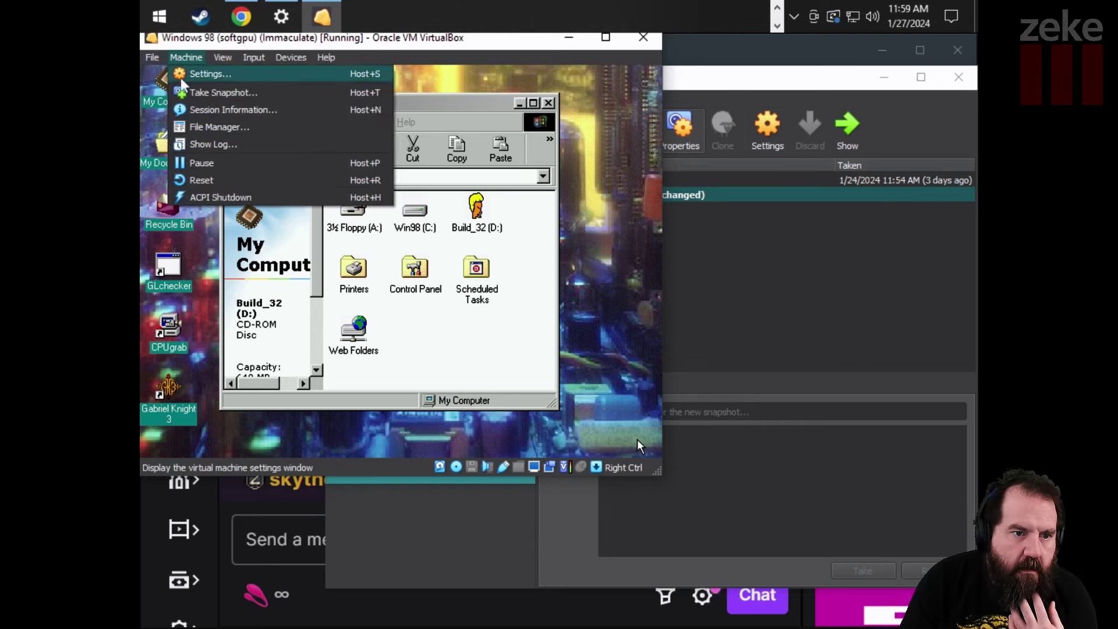
click(204, 197)
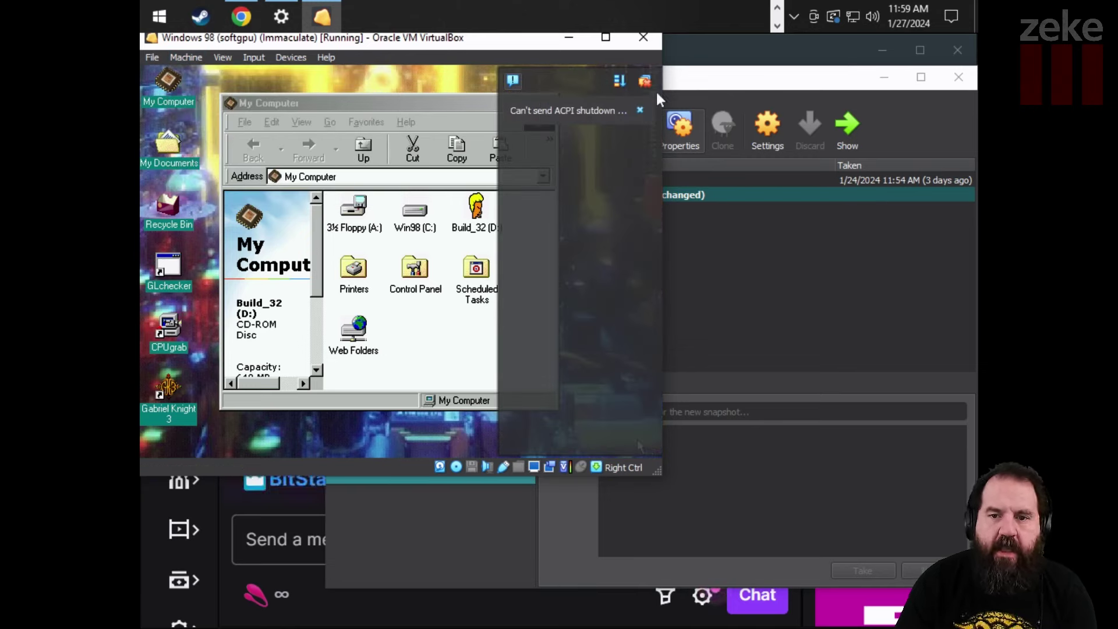
click(642, 110)
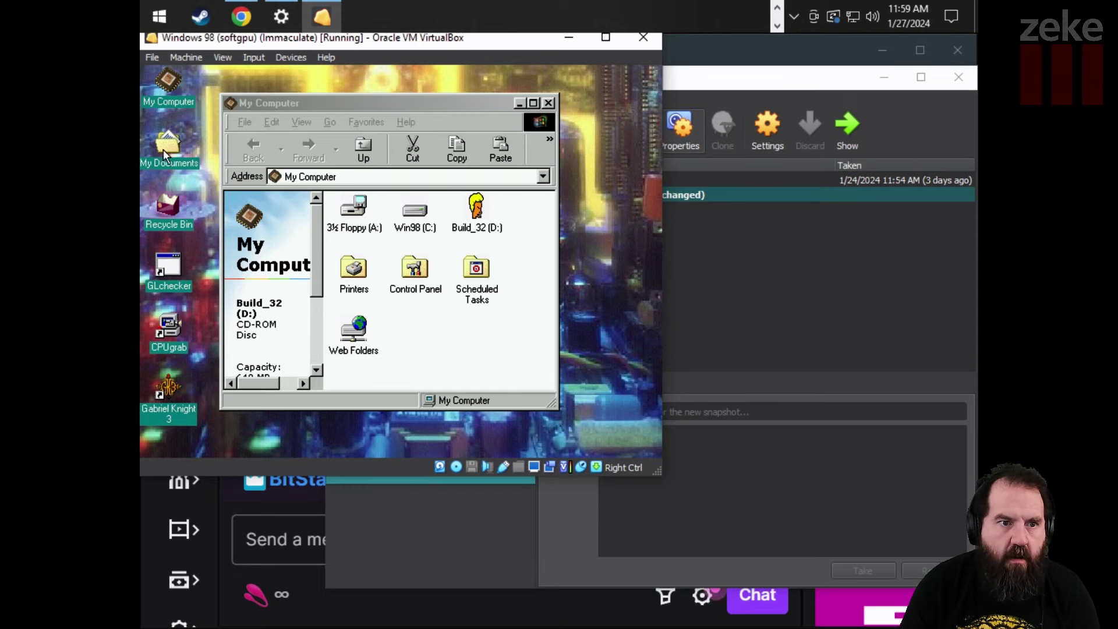
key(Control_R+f)
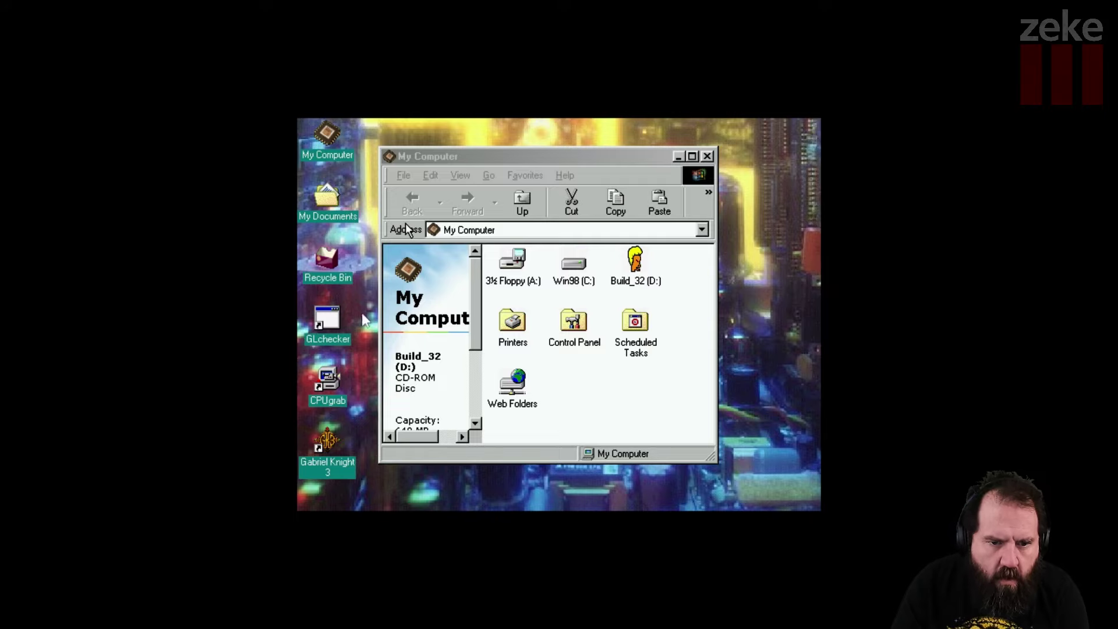
Step: Open Display Properties to its Settings page, then close it without changes
right_click(749, 349)
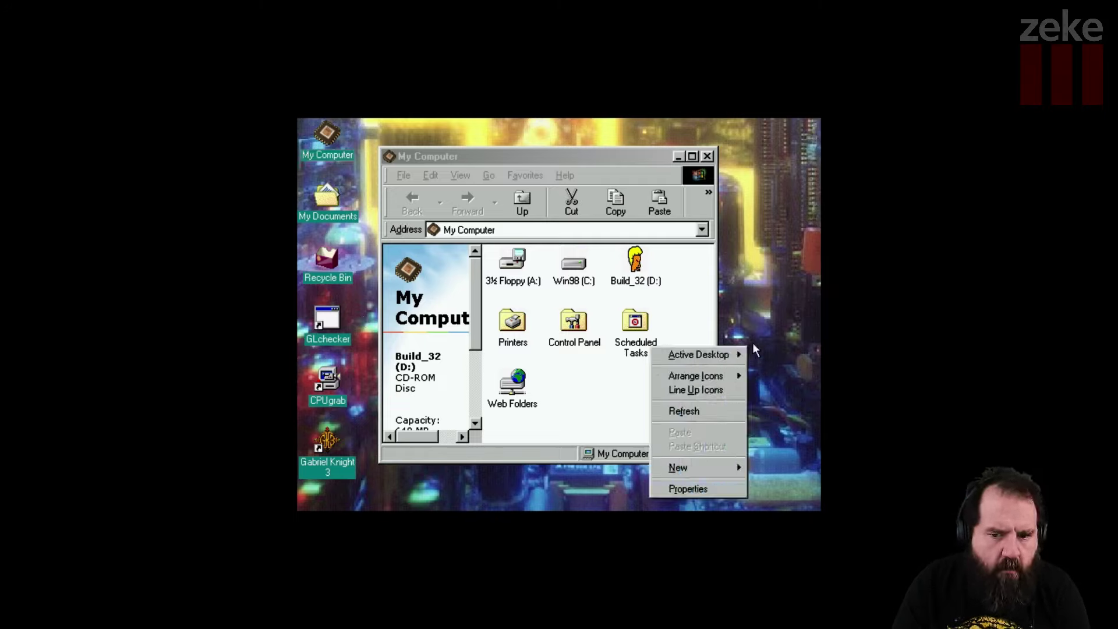
click(707, 488)
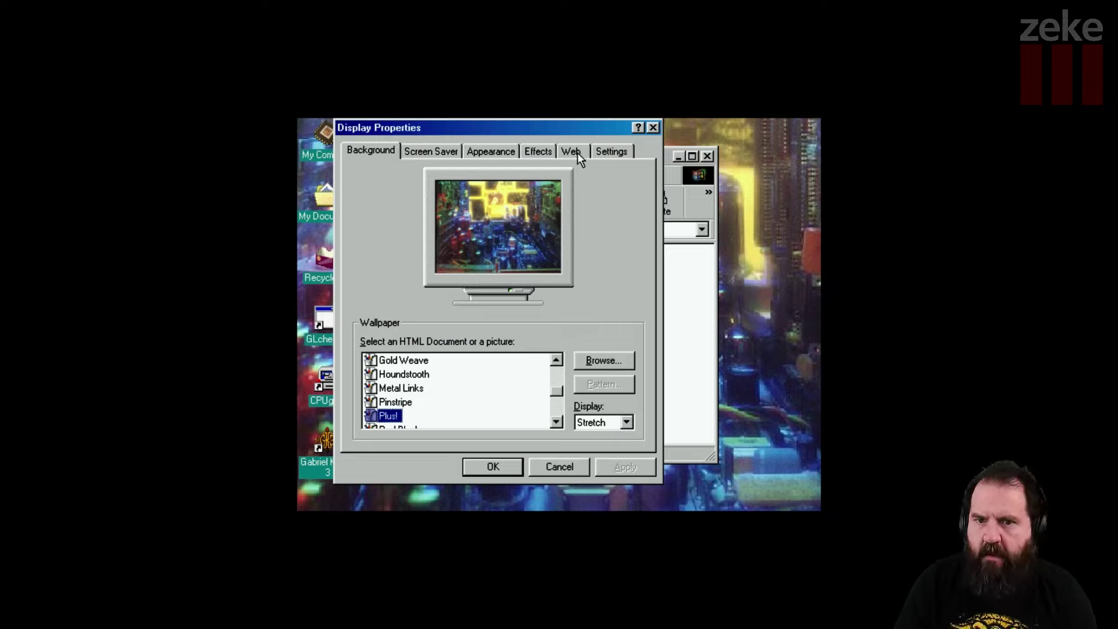
click(609, 152)
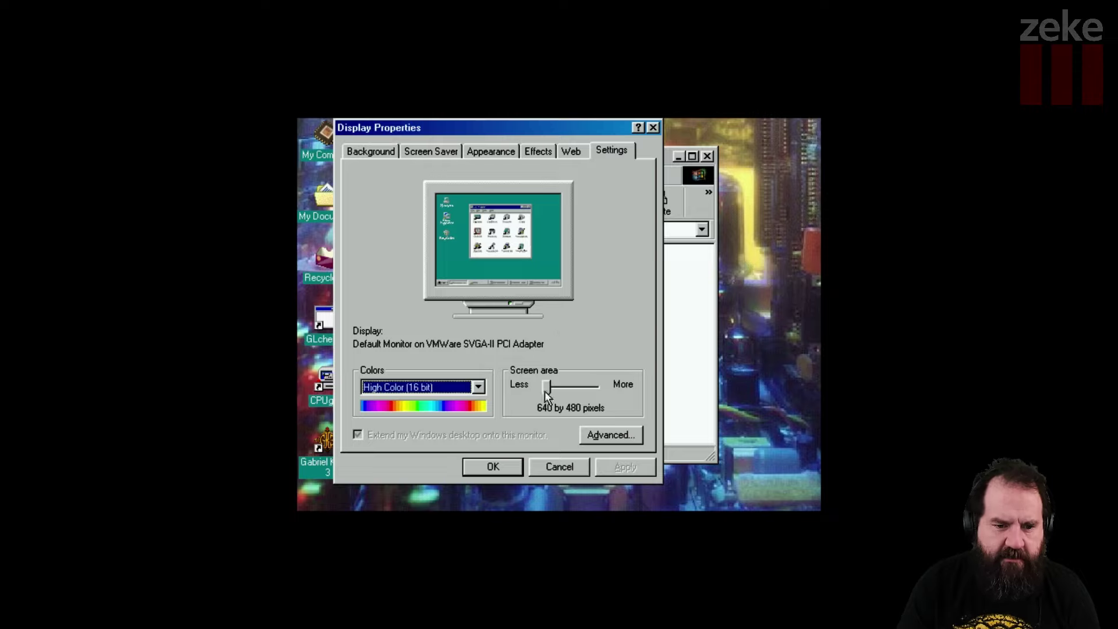
click(501, 470)
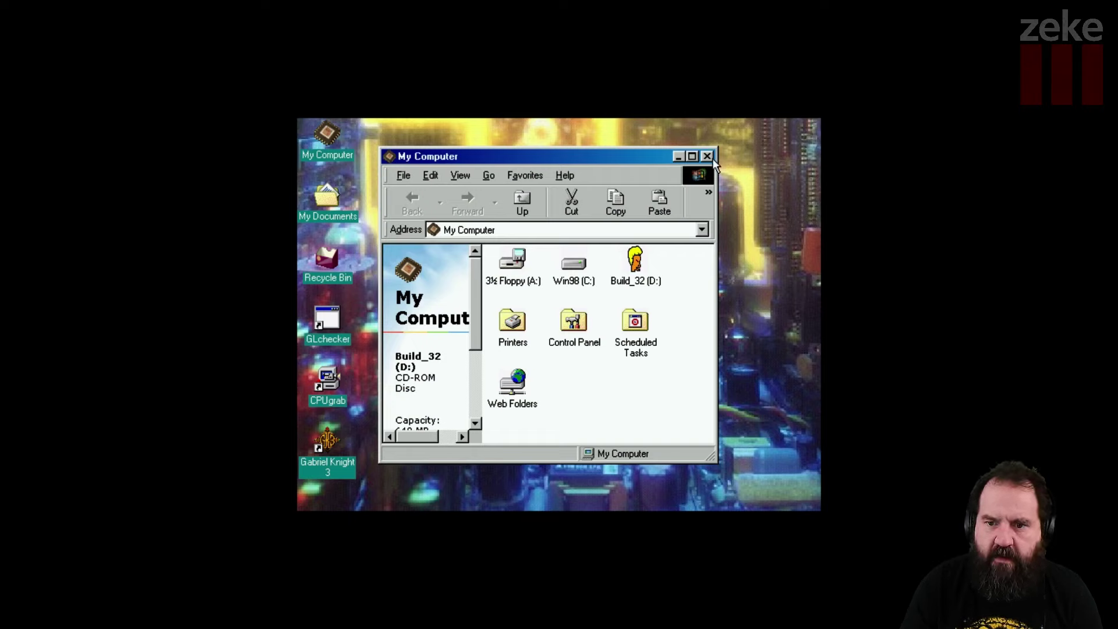
Step: Set the screen area to 1024 by 768 and keep the new resolution
right_click(754, 186)
click(707, 330)
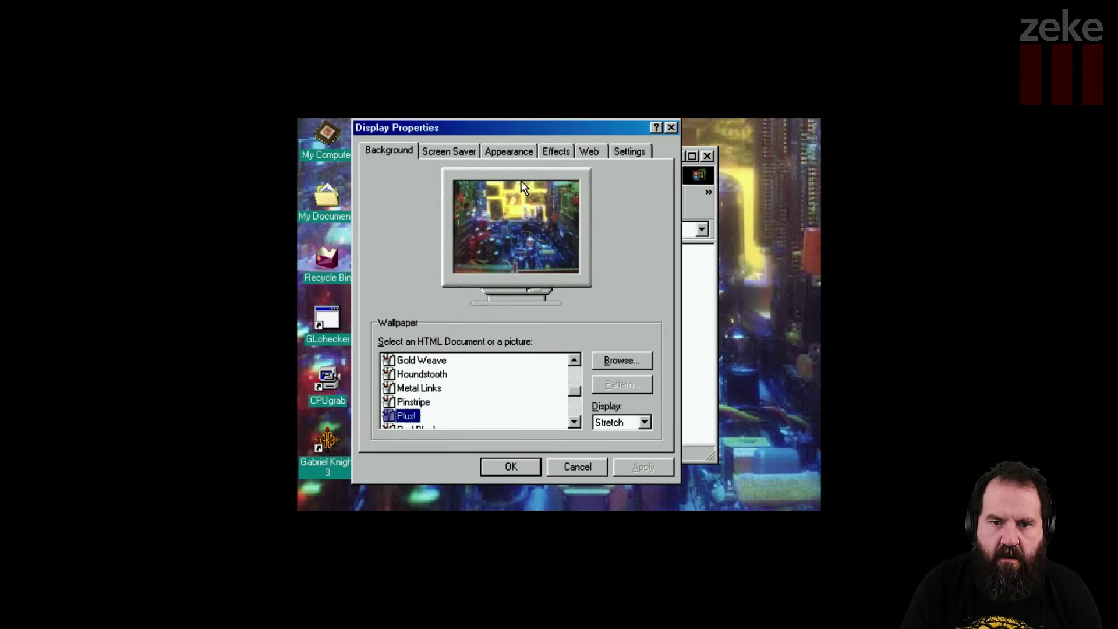
click(624, 152)
mouse_move(565, 387)
mouse_down()
mouse_move(612, 386)
mouse_move(573, 387)
mouse_up()
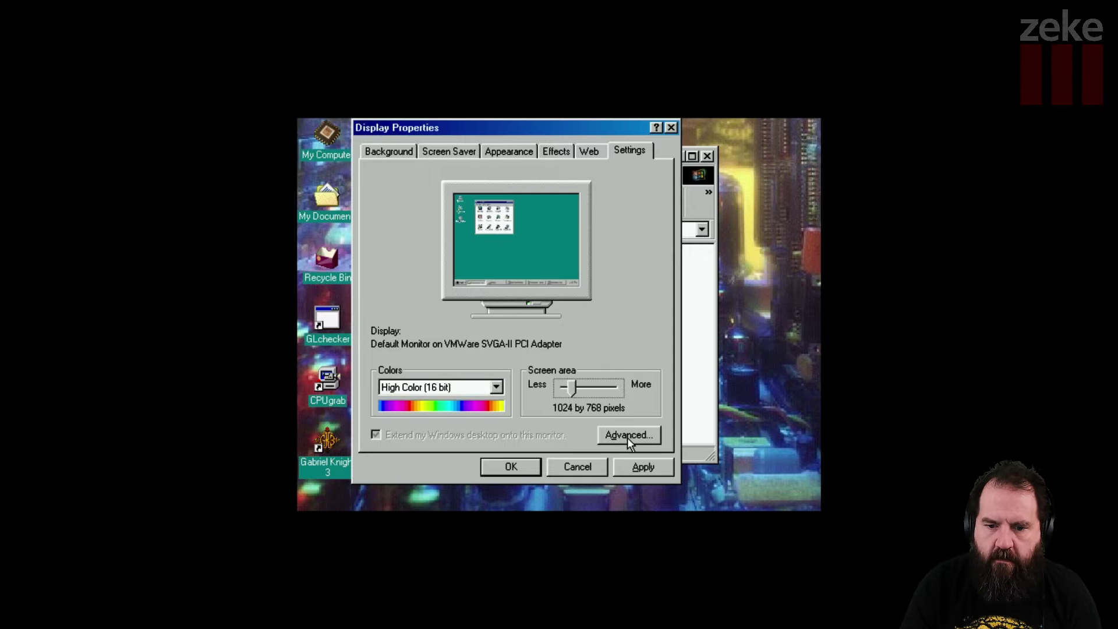
click(637, 466)
click(530, 356)
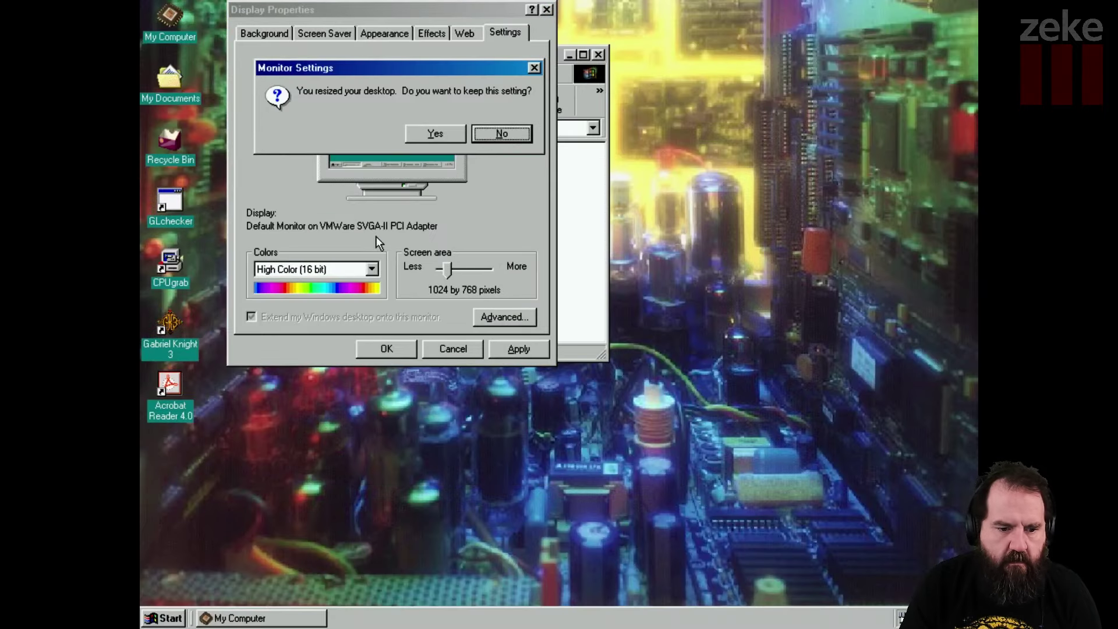
click(385, 445)
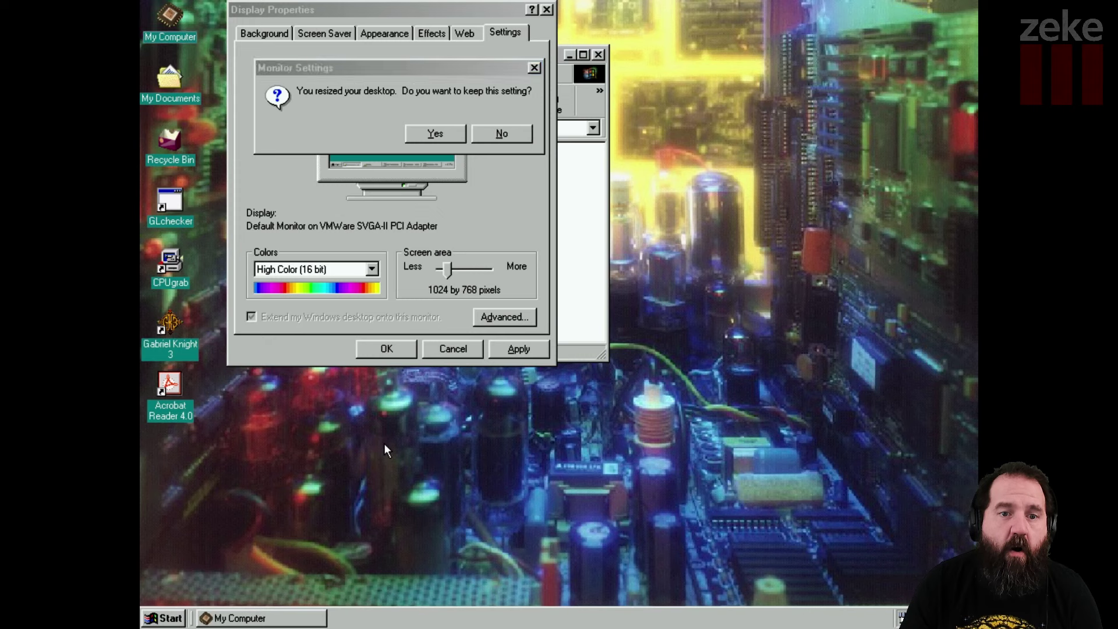
click(423, 131)
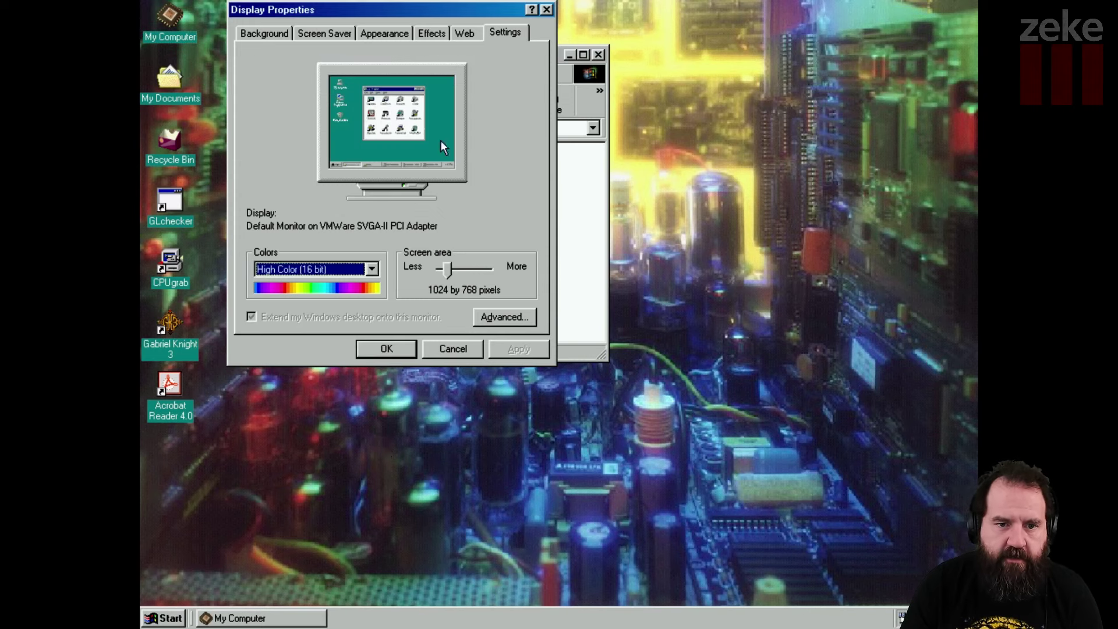
Step: Shut down Windows 98 by choosing Shut down in the Shut Down Windows dialog
click(163, 619)
click(231, 592)
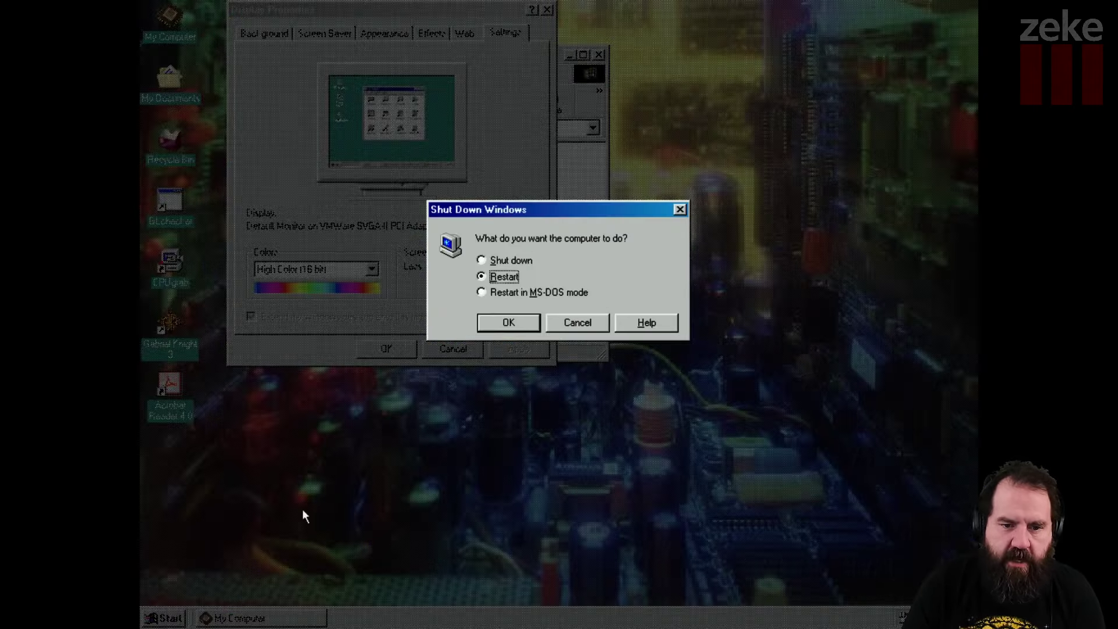
click(492, 262)
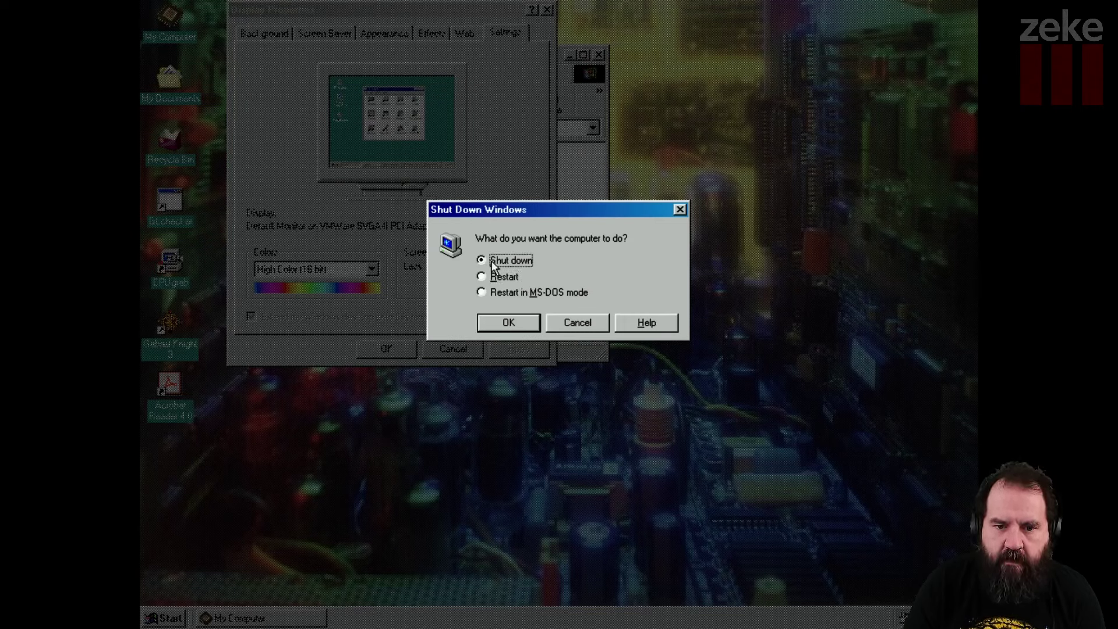
click(505, 323)
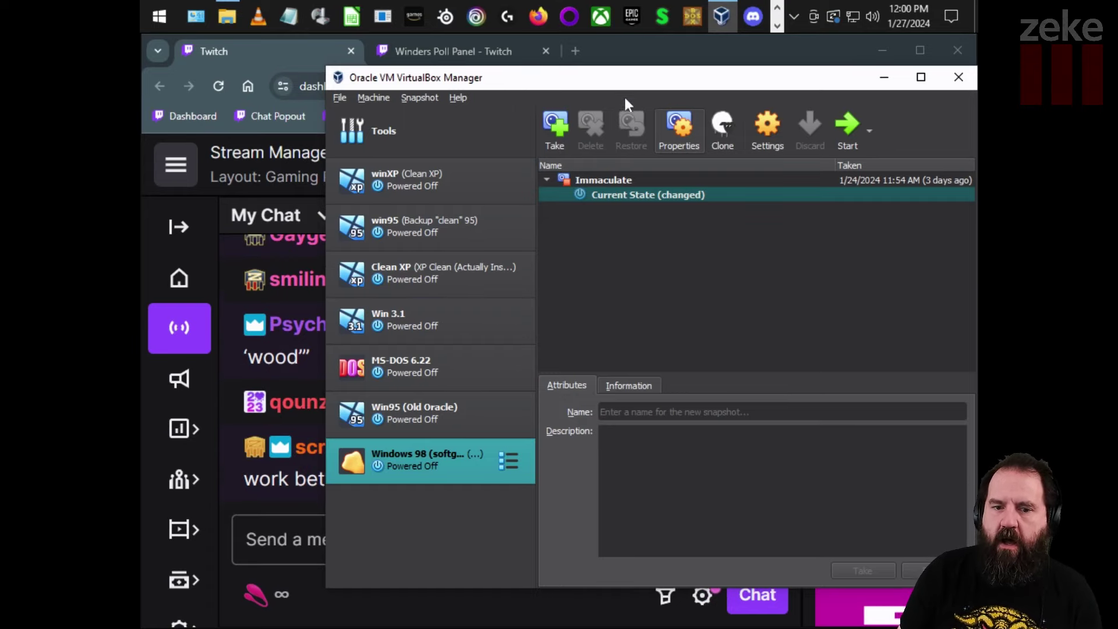
Step: Open Settings for Windows 98 (softgpu) and show its System page
click(765, 127)
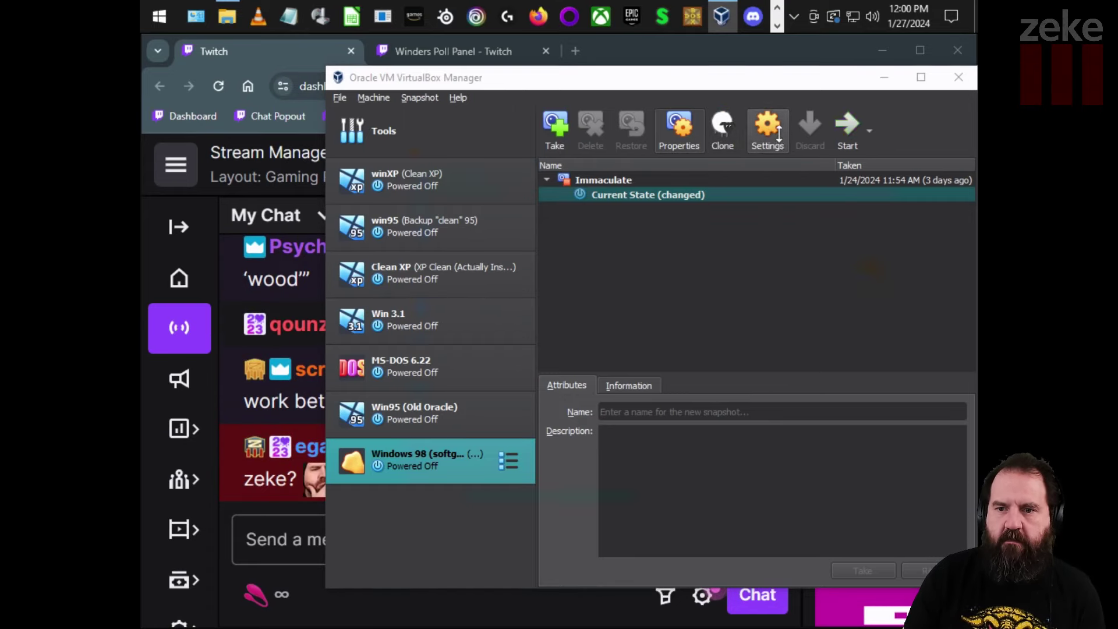
click(447, 206)
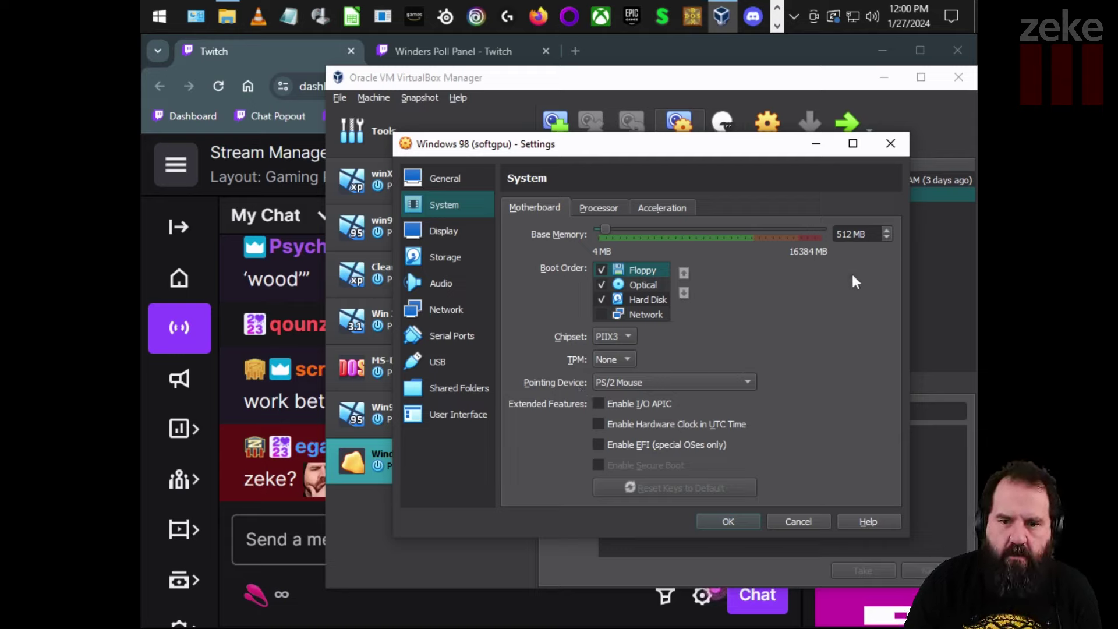
Step: Look over the Processor and Acceleration tabs, then return to Motherboard
click(604, 210)
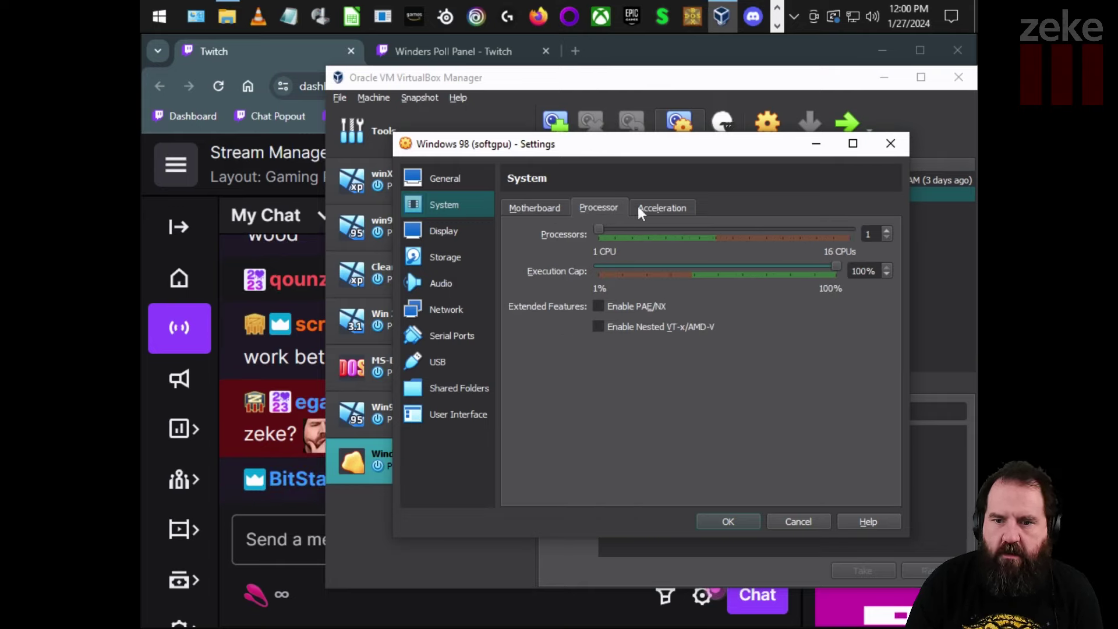
click(661, 209)
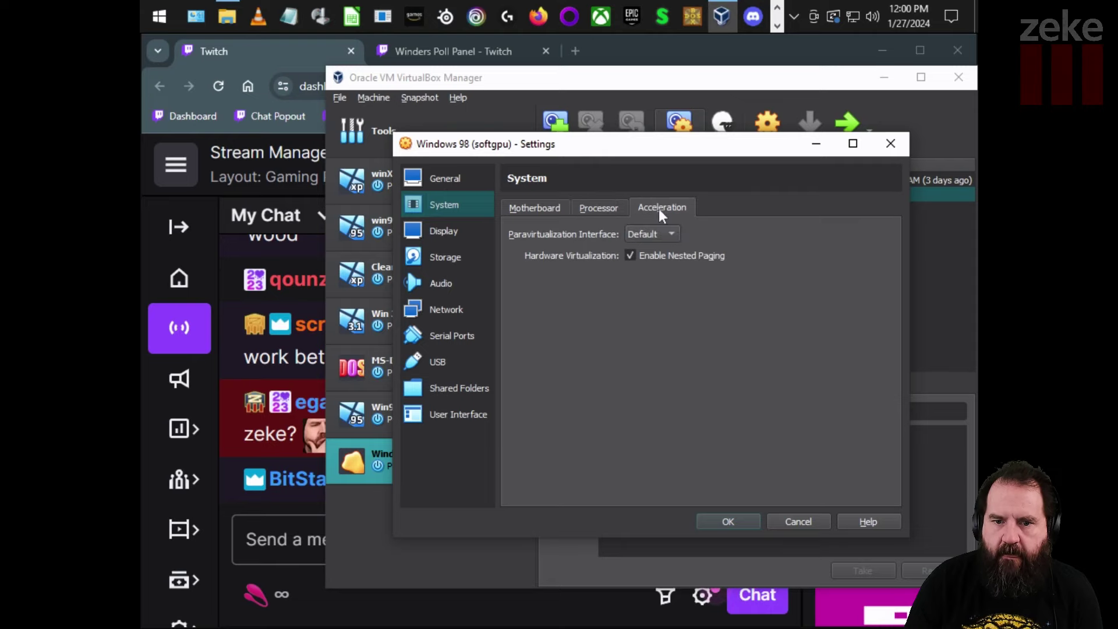
click(541, 208)
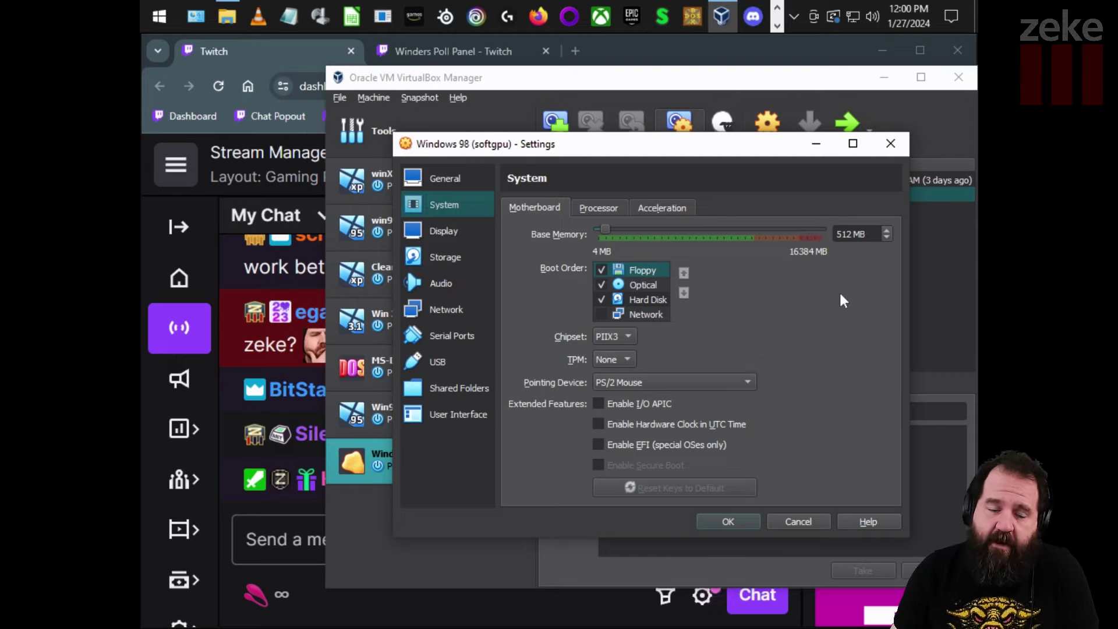
Step: Lower the Base Memory from 512 MB to 64 MB and save the settings
click(886, 237)
click(886, 237)
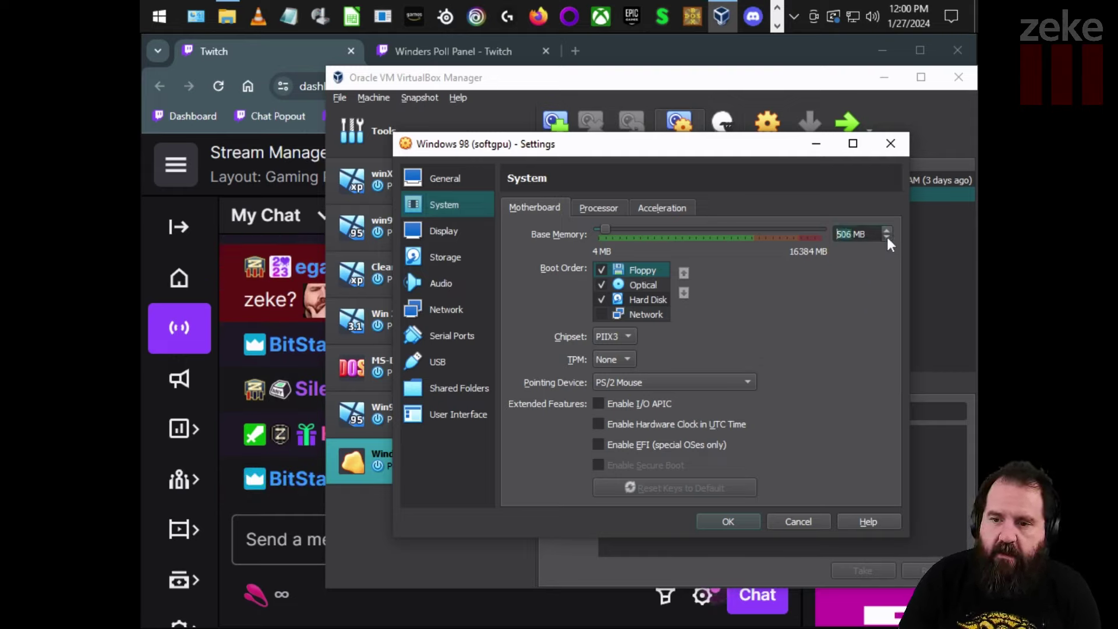
click(886, 238)
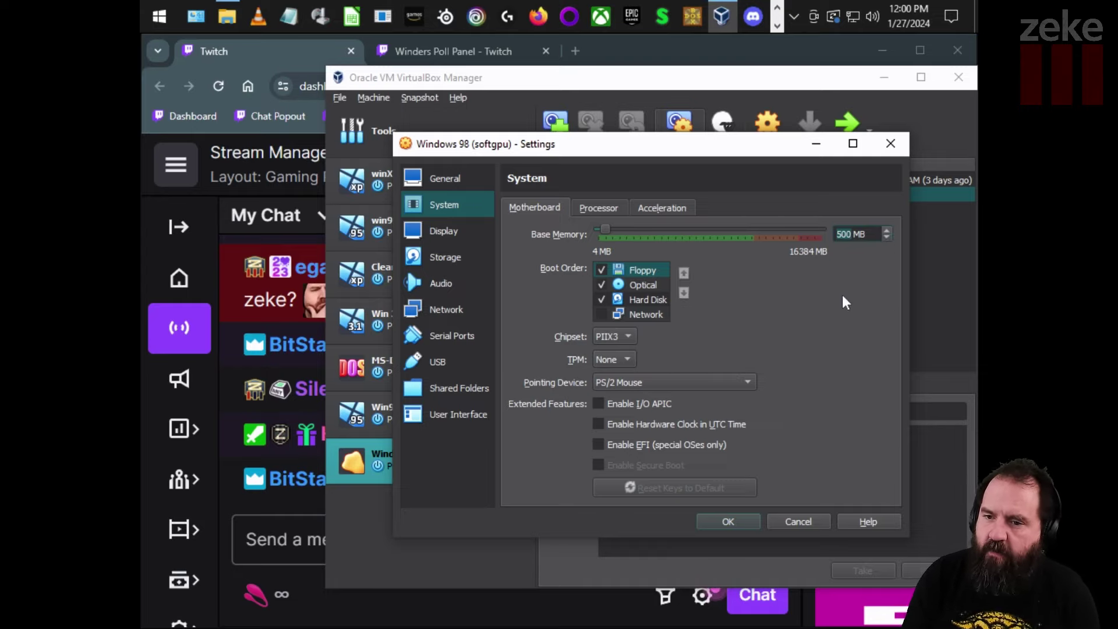
key(Home)
key(Home)
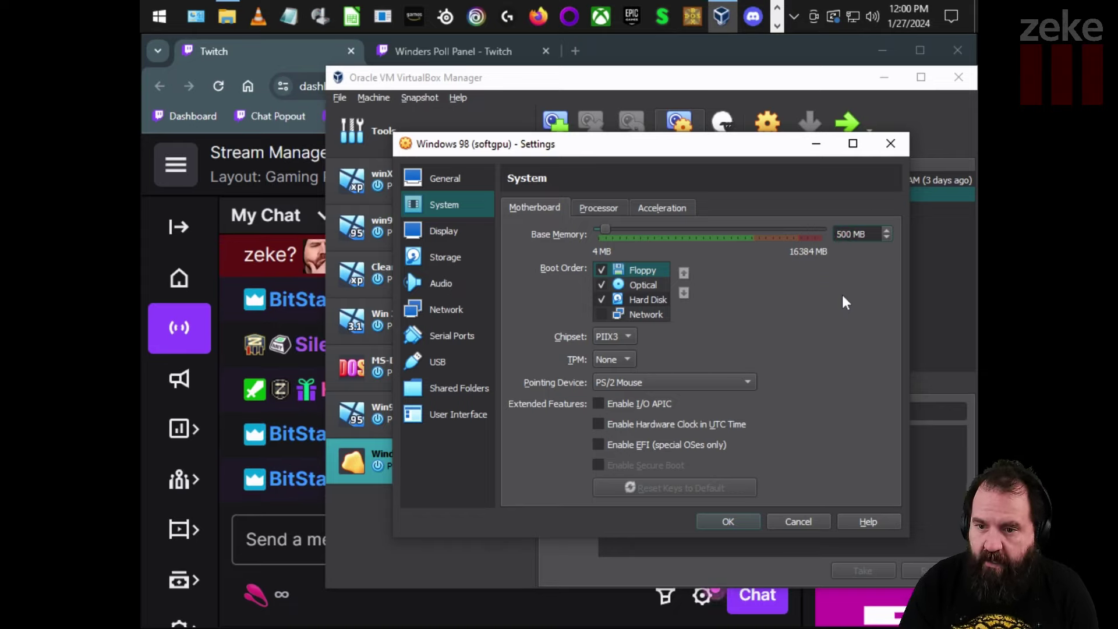
double_click(846, 233)
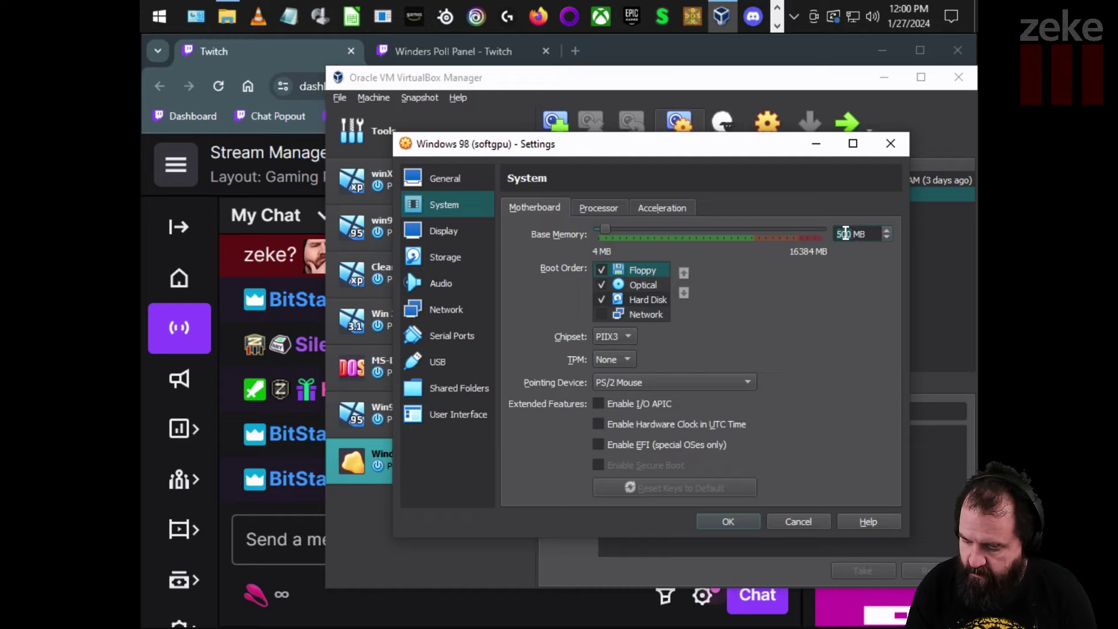
key(End)
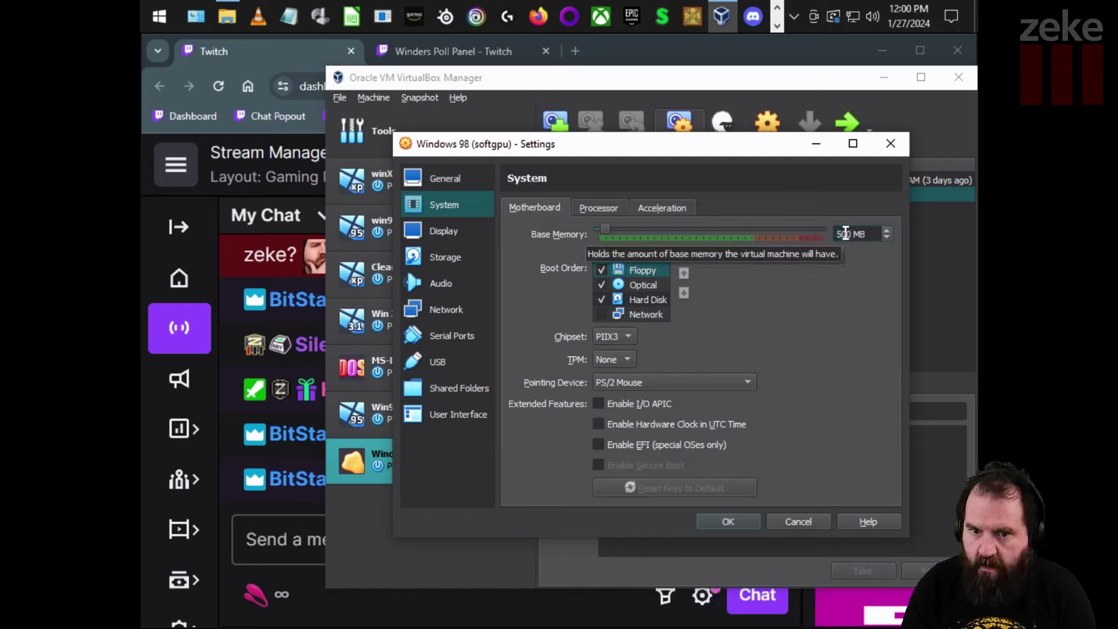
drag(609, 232, 602, 230)
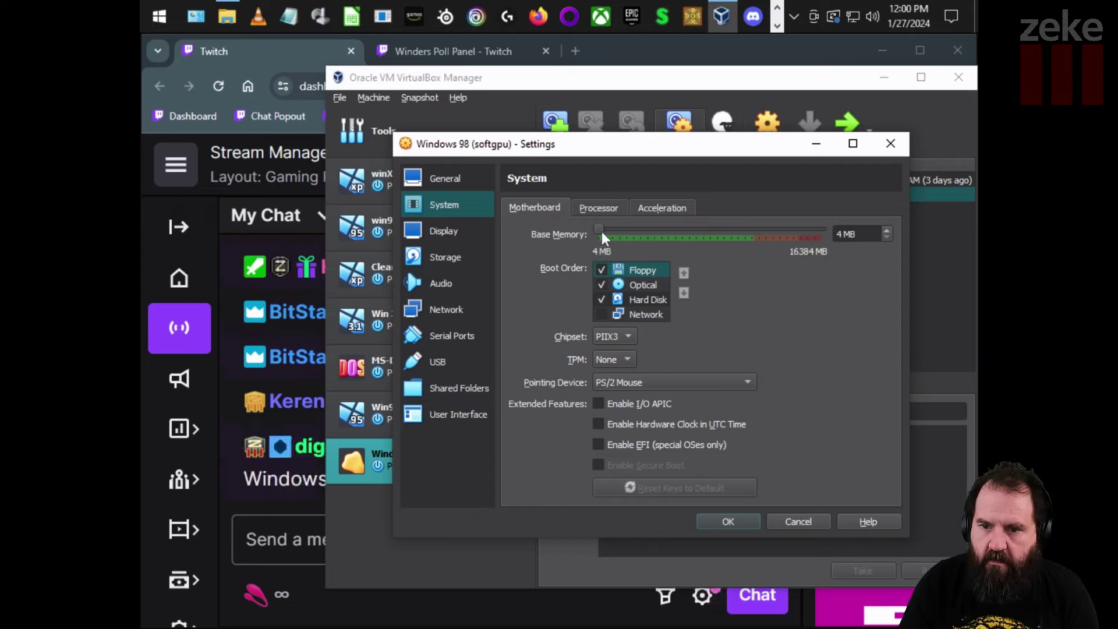
text(6)
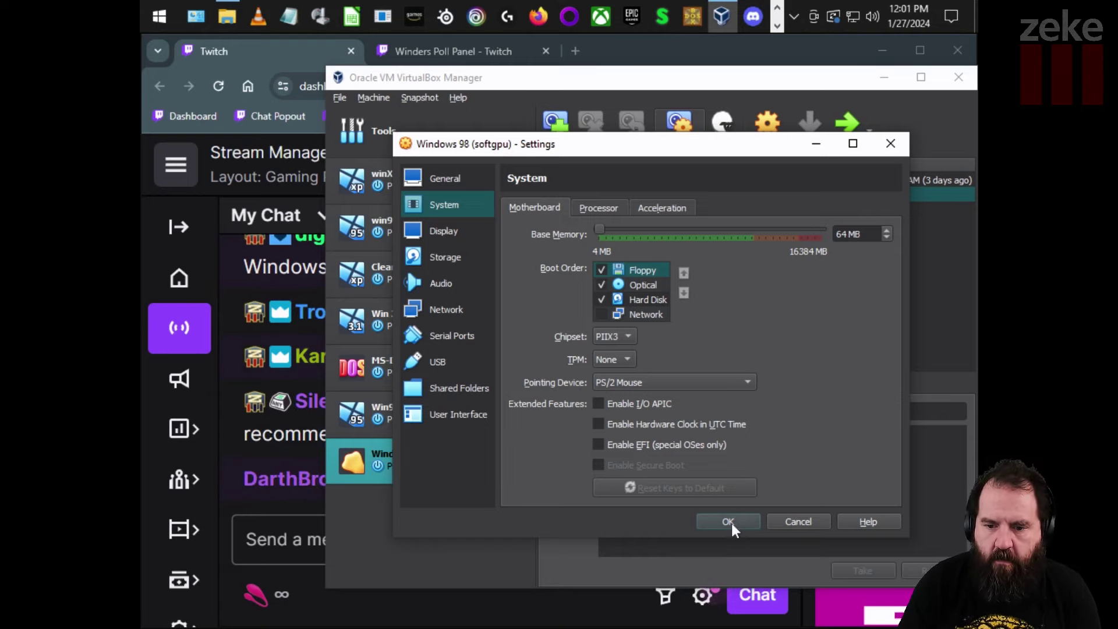
click(728, 522)
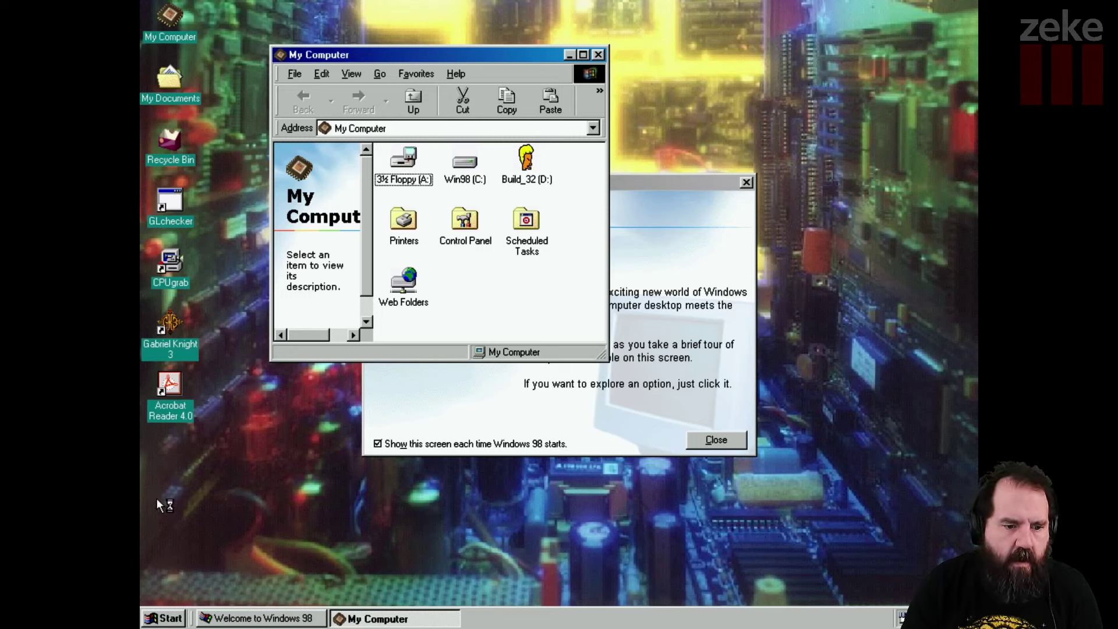
Step: Close the Welcome screen, browse Start > Programs > Accessories, then launch Do U. from the desktop
click(723, 441)
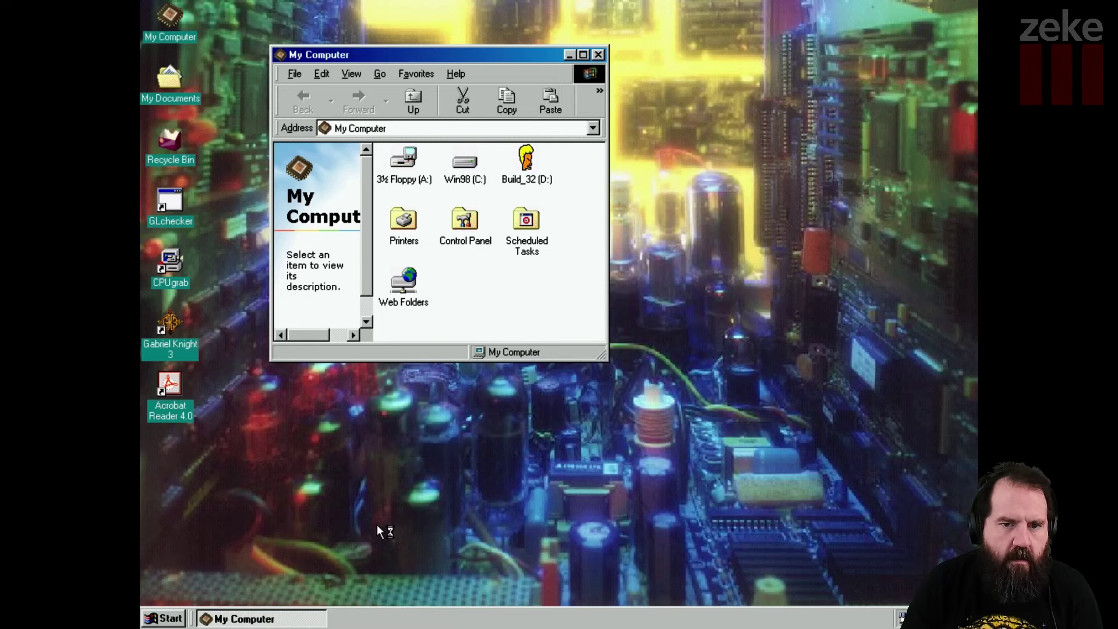
key(super)
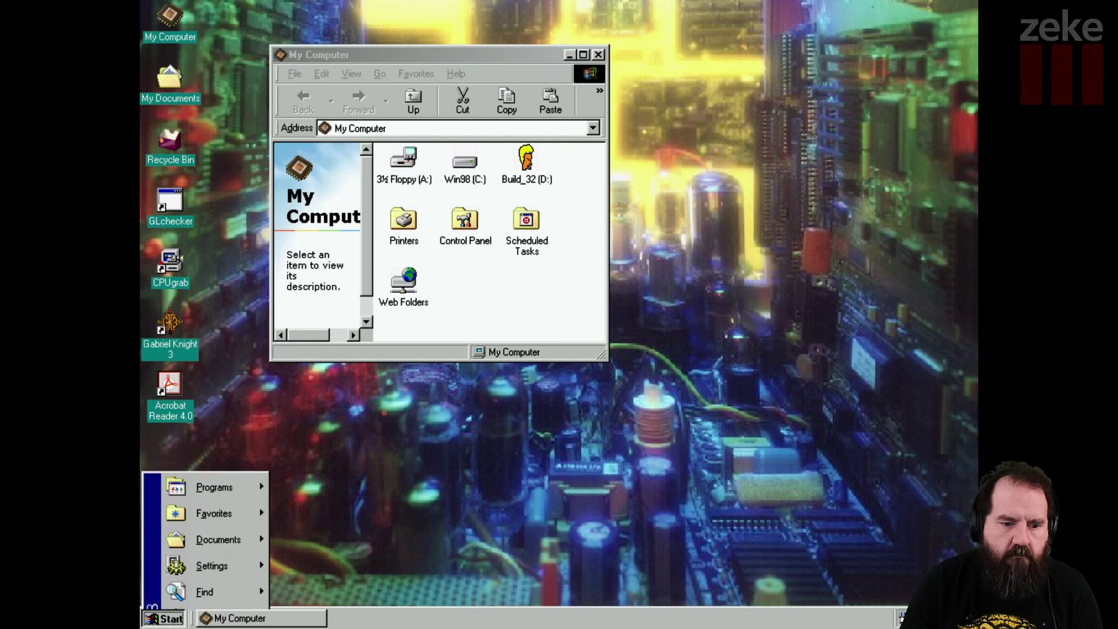
key(Up)
key(Up)
key(Up)
key(Up)
key(Up)
key(Up)
key(Up)
key(Up)
key(Right)
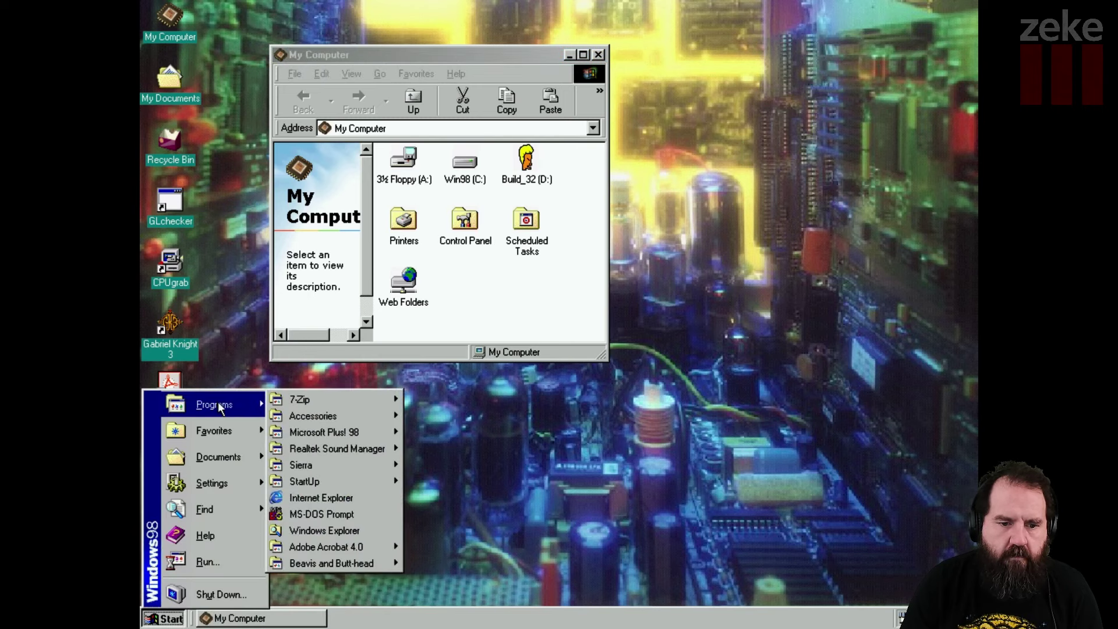
key(Down)
key(Right)
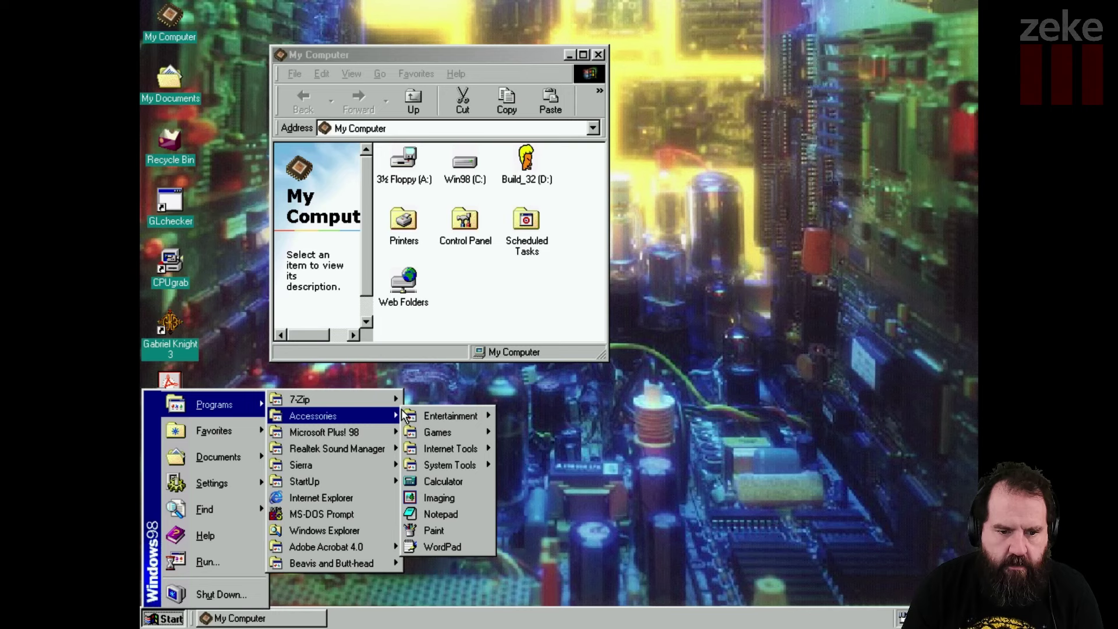
mouse_move(350, 481)
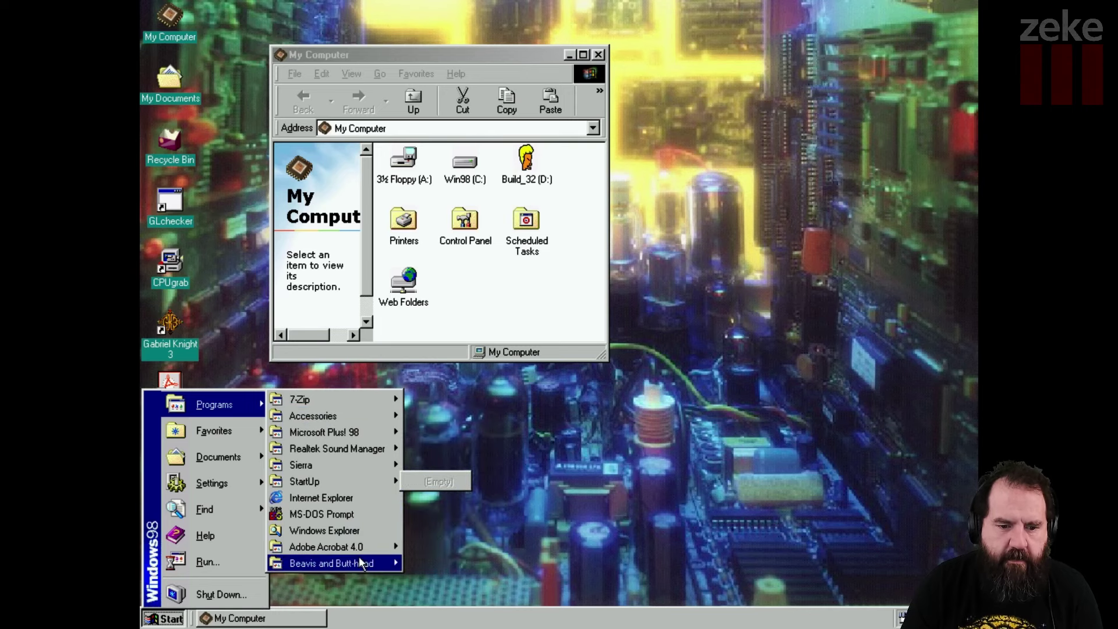
mouse_move(359, 559)
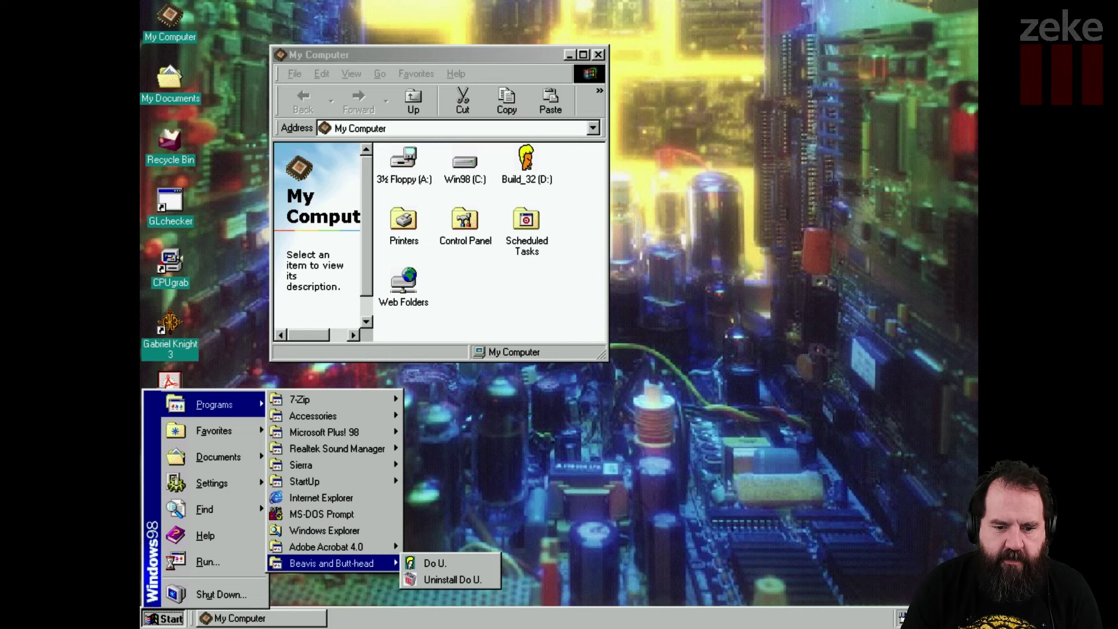
click(457, 470)
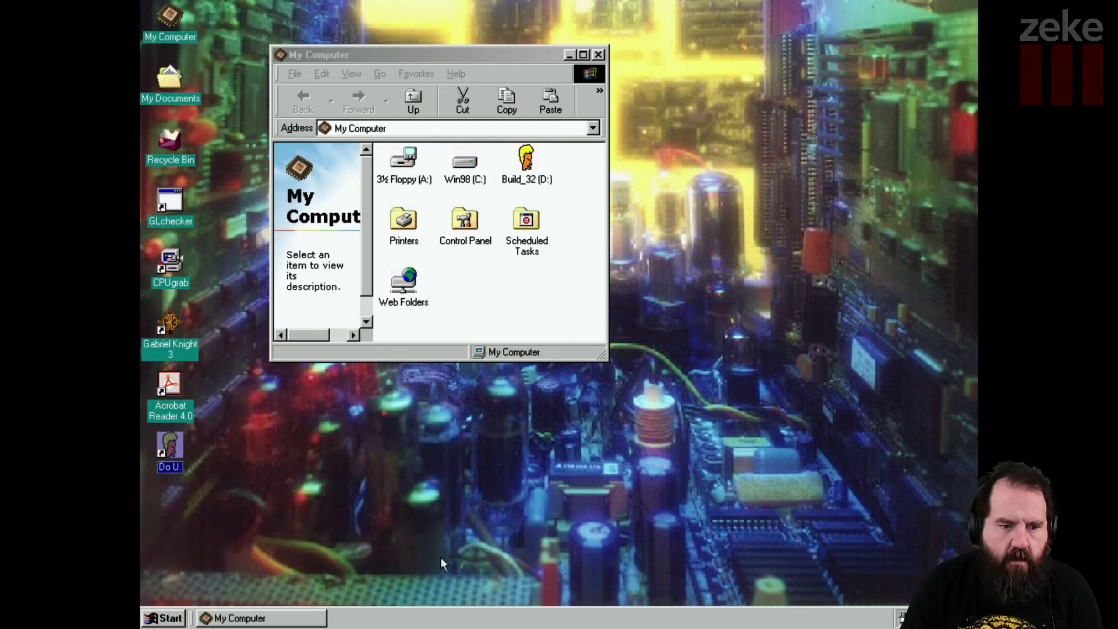
double_click(163, 453)
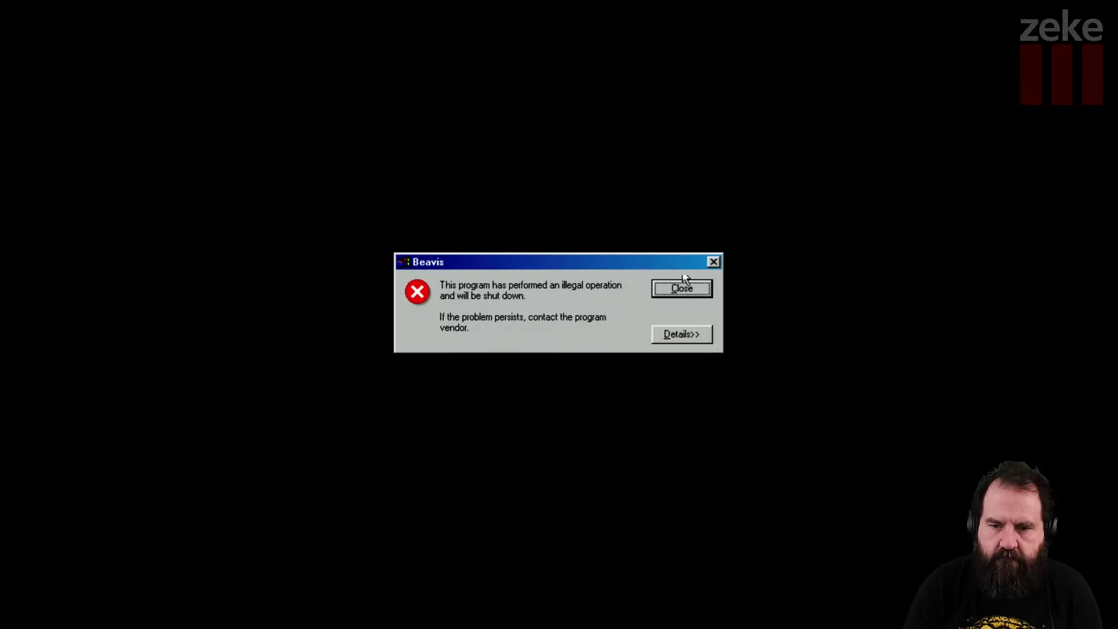
Step: Close the Beavis illegal-operation error and the My Computer window
click(680, 289)
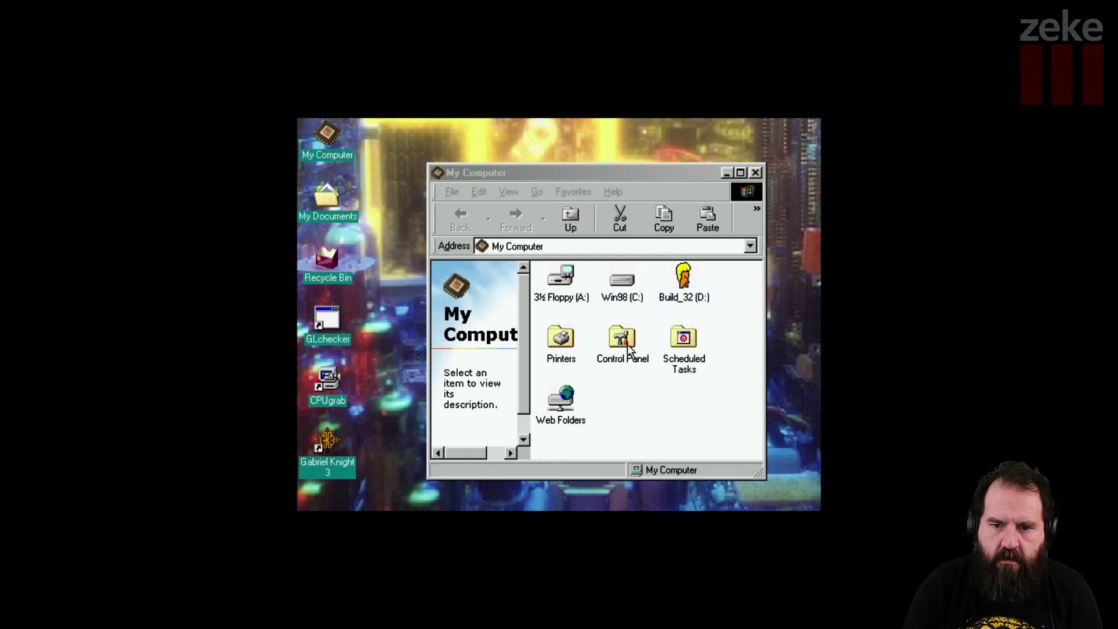
click(755, 173)
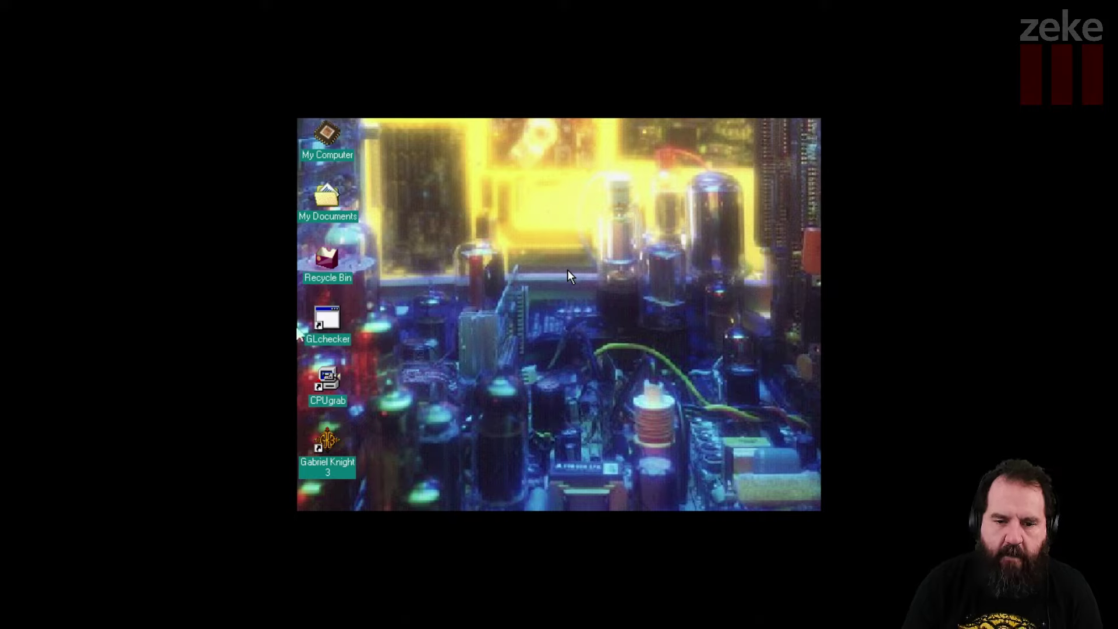
Step: In Display Properties Settings, change the screen area from 640x480 to 1024x768 and keep the new resolution
right_click(635, 269)
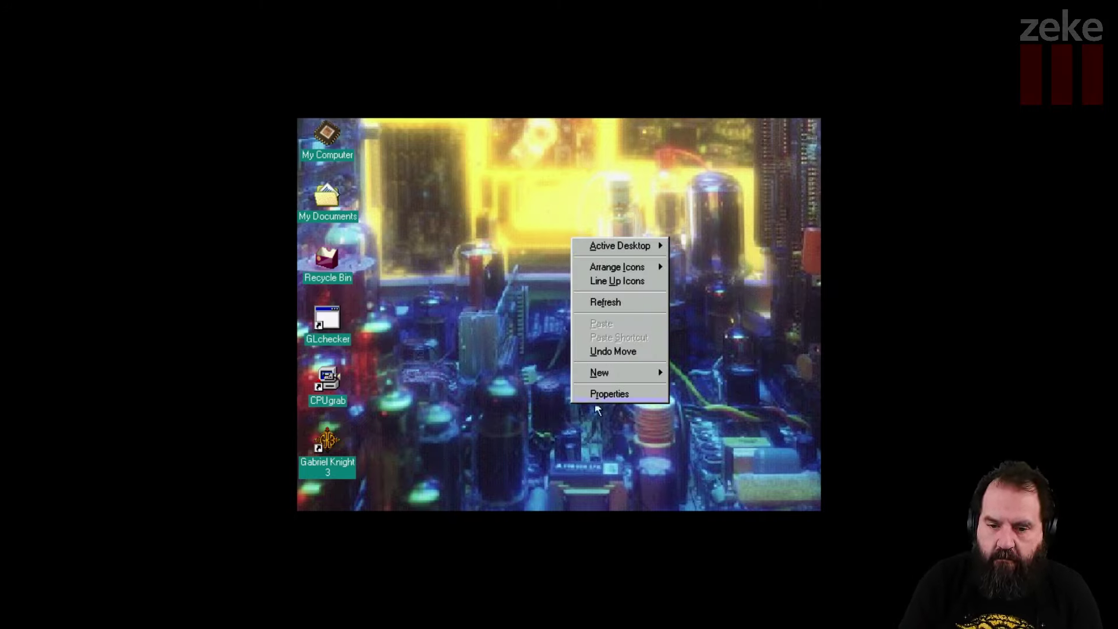
click(601, 396)
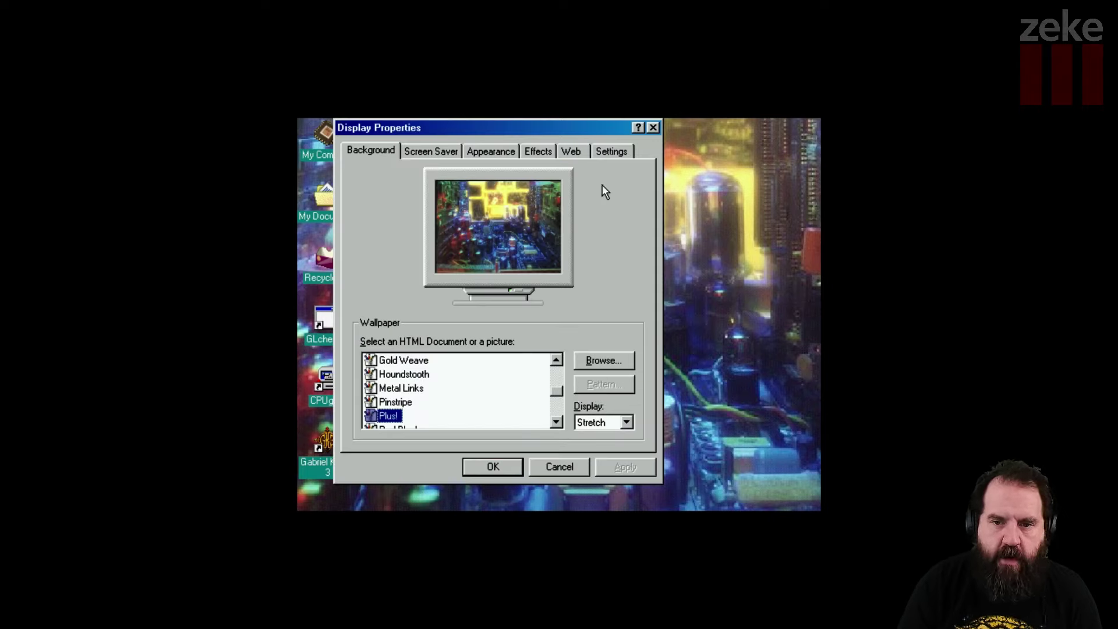
click(613, 153)
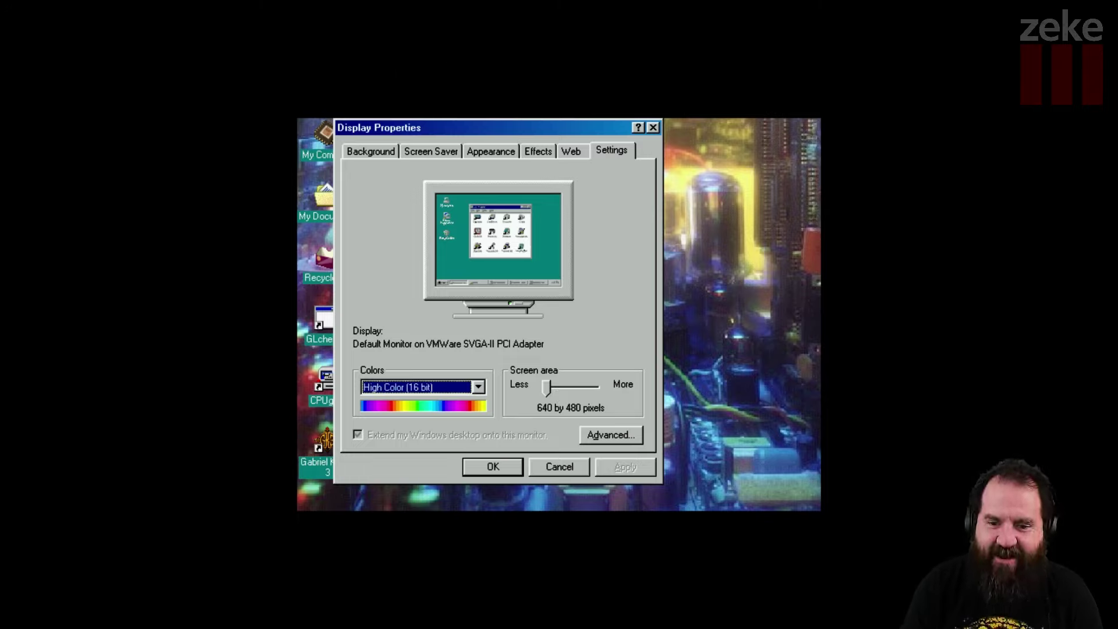
drag(545, 384, 552, 382)
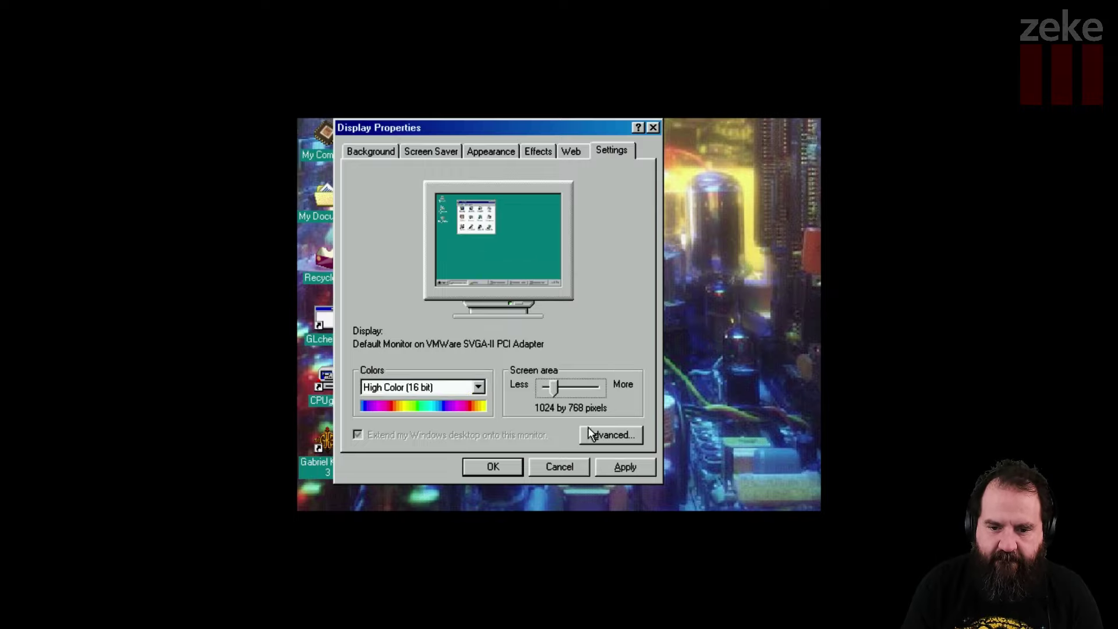
key(Return)
click(528, 358)
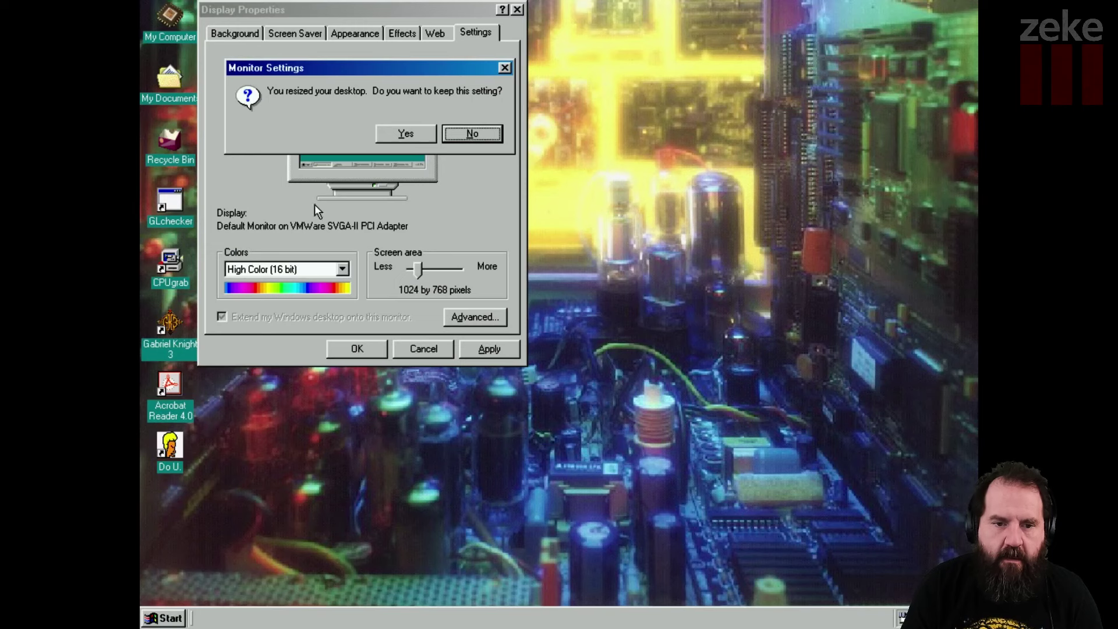
click(386, 132)
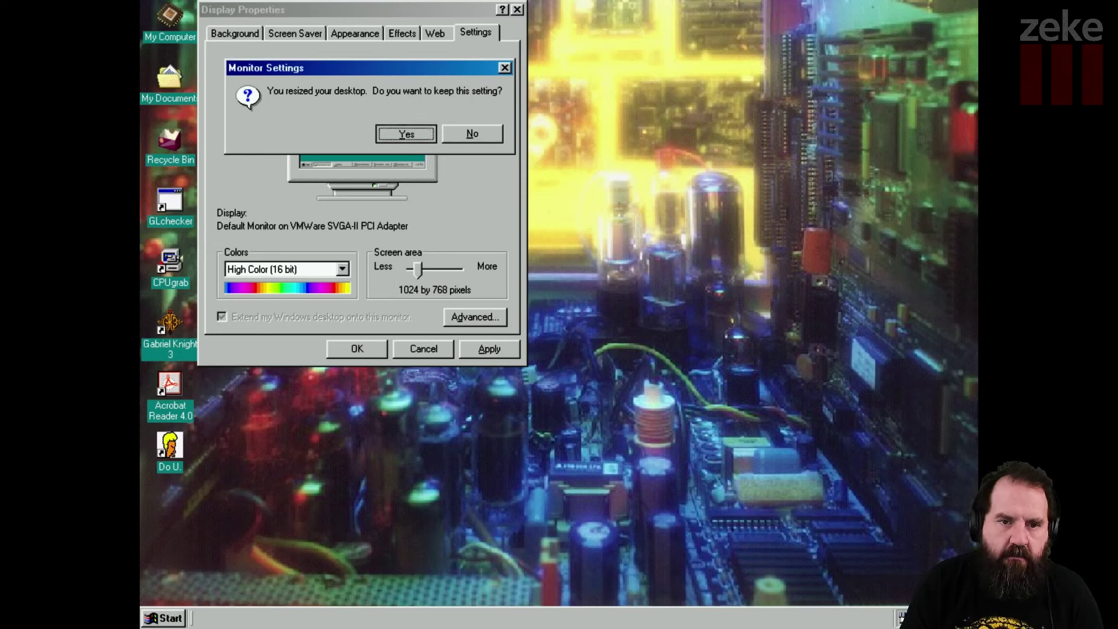
click(357, 349)
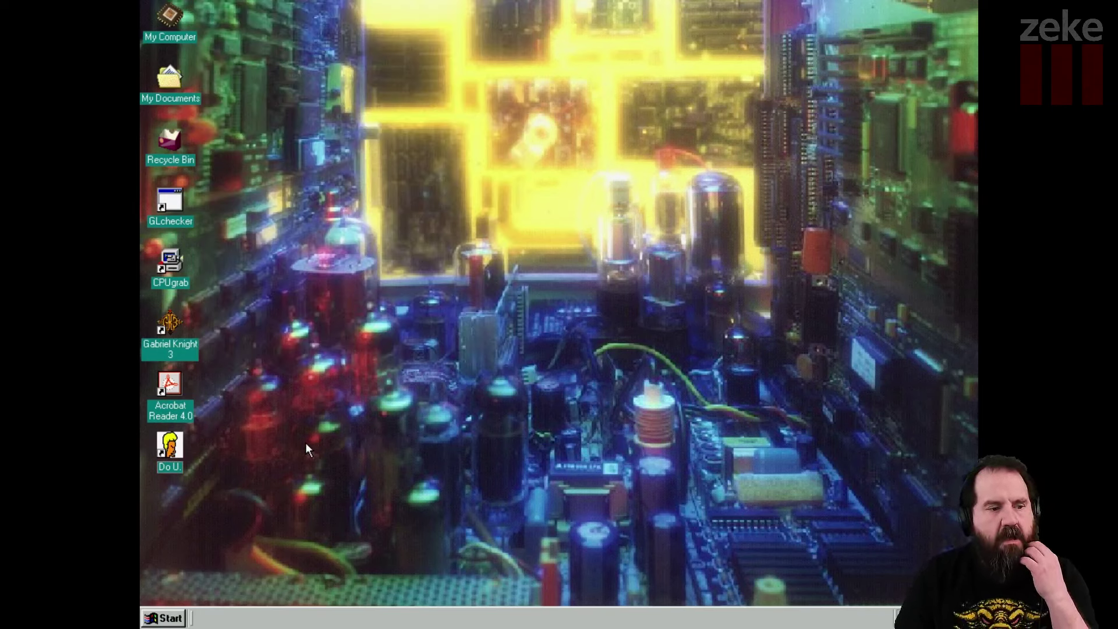
Step: Open My Computer from the desktop and close it again
click(166, 620)
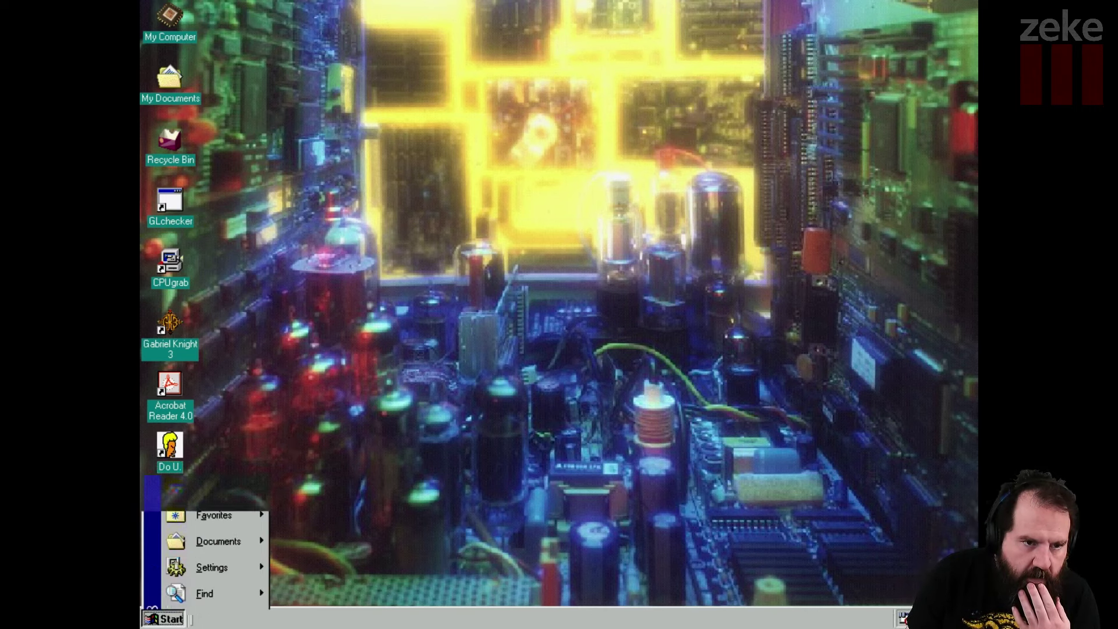
click(167, 620)
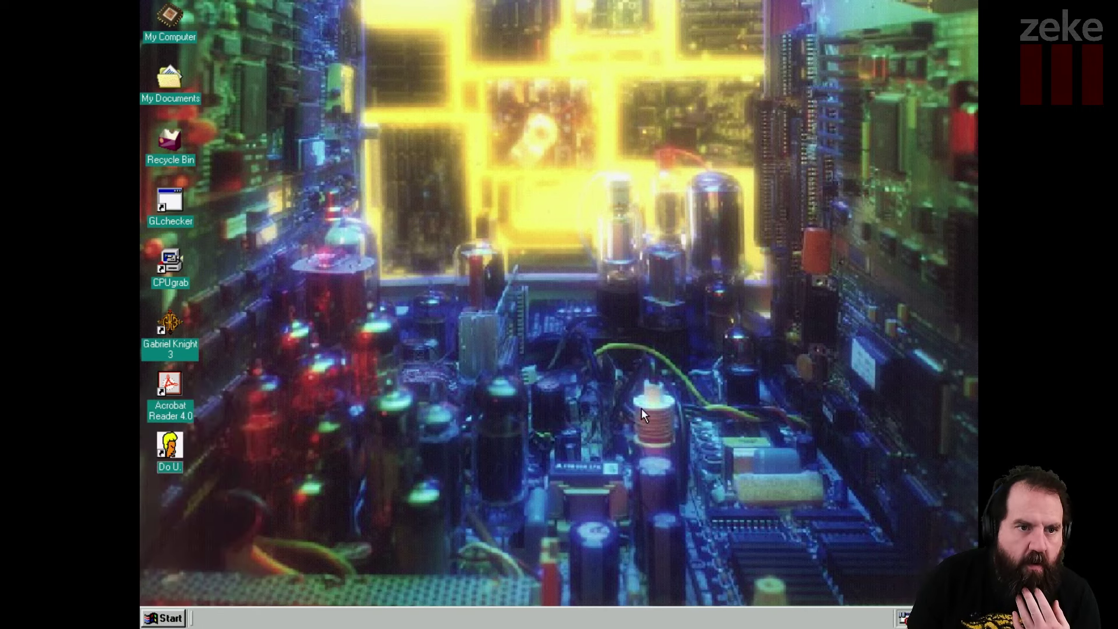
click(166, 18)
double_click(167, 18)
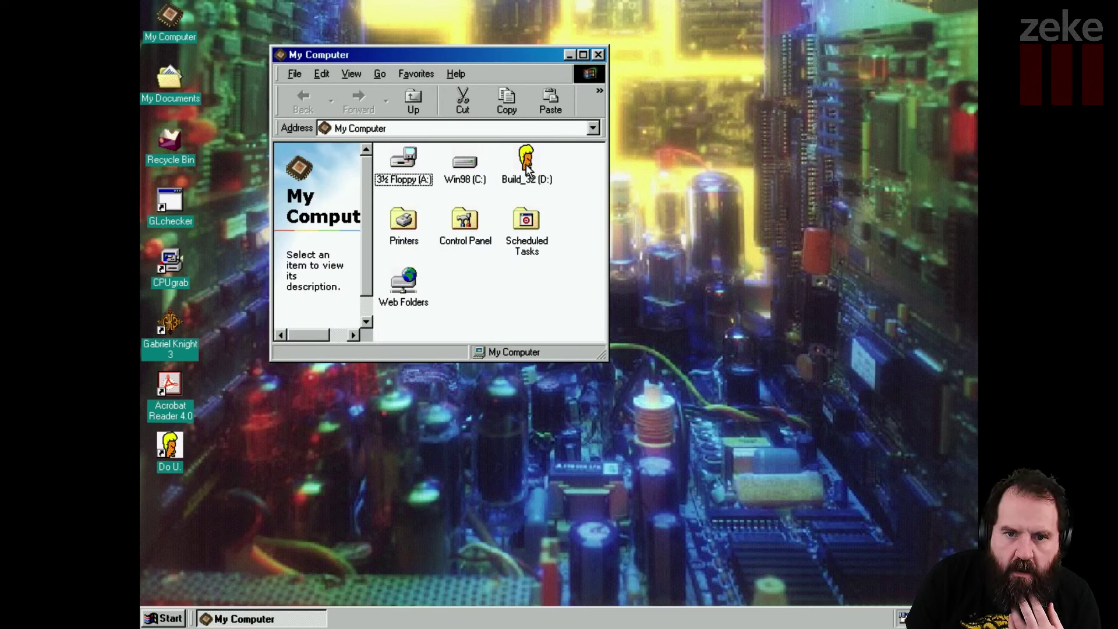
click(600, 54)
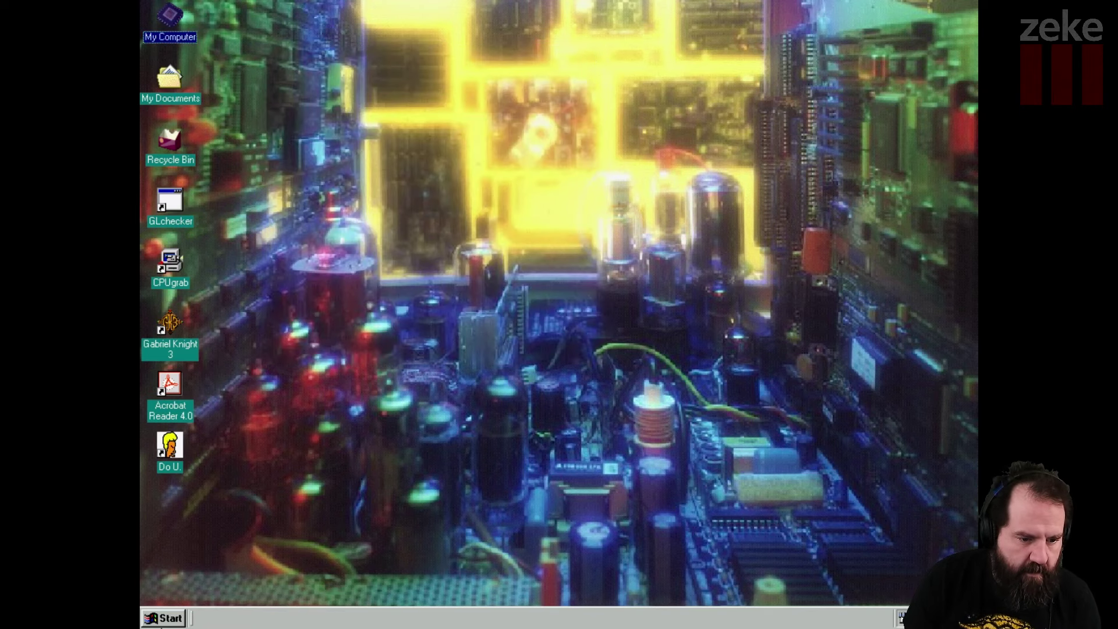
Step: Shut down Windows 98 from the Start menu with the Shut down option
click(164, 619)
click(212, 603)
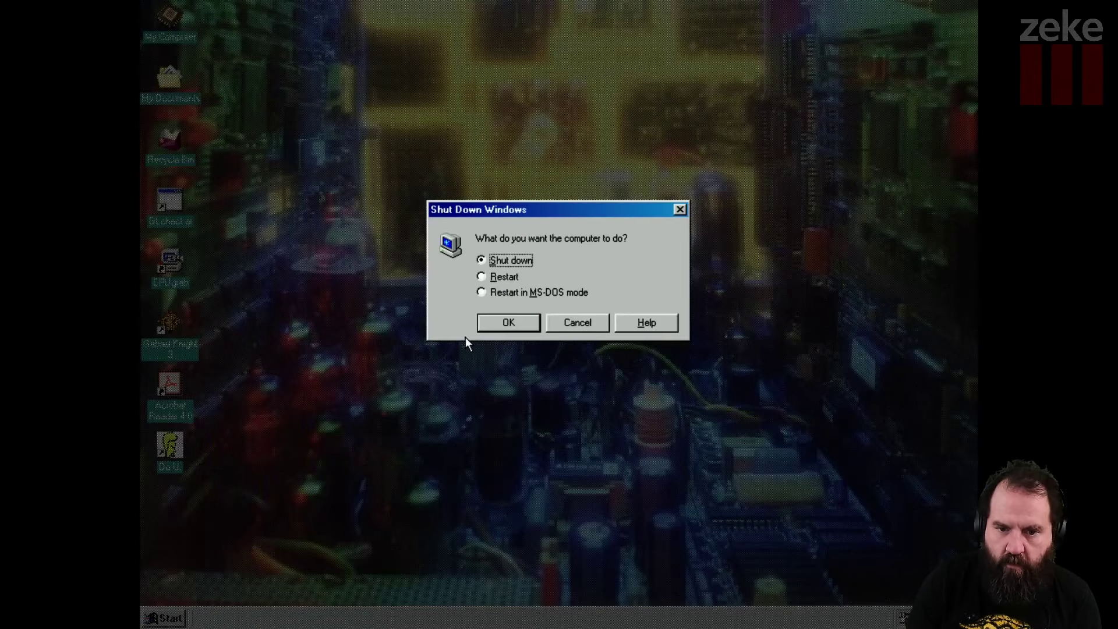
click(508, 322)
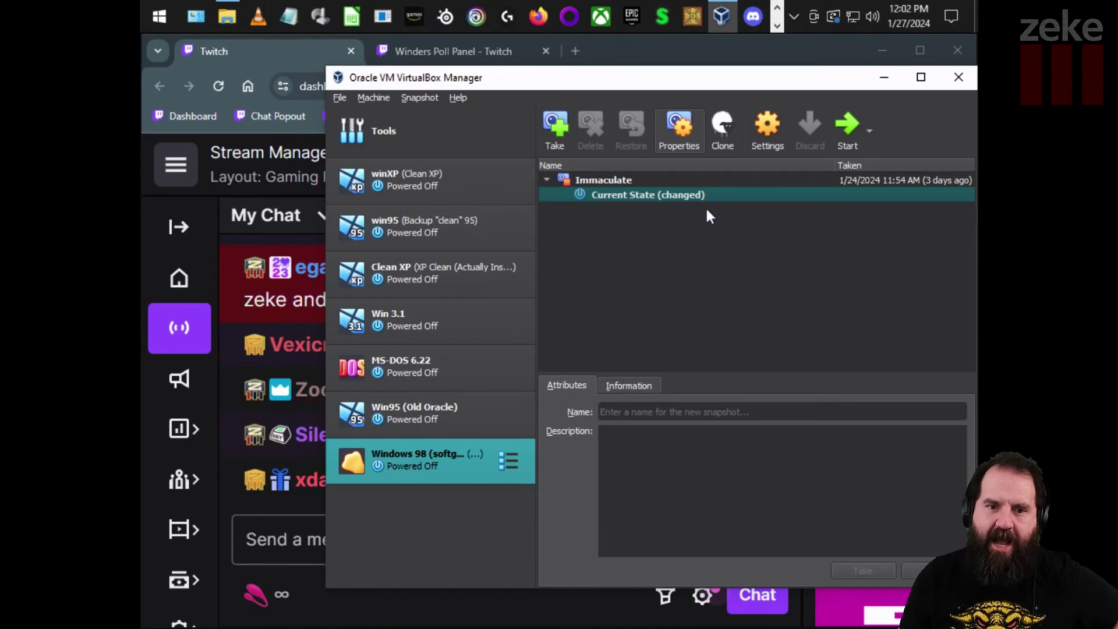
Step: Select the Immaculate snapshot and choose Restore from the snapshot toolbar
click(618, 180)
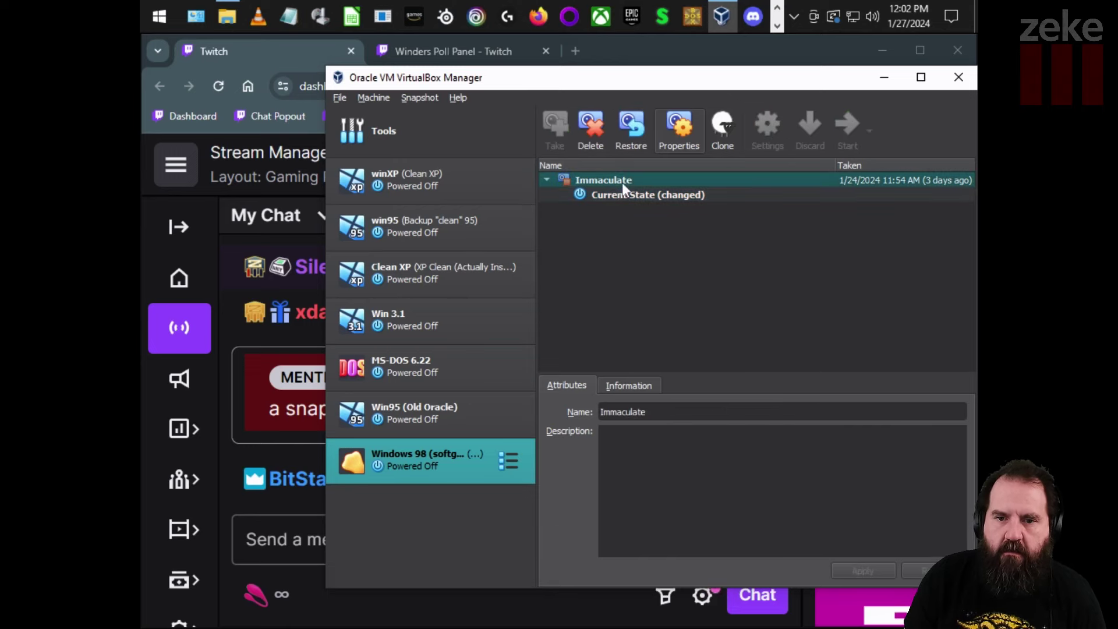
click(630, 142)
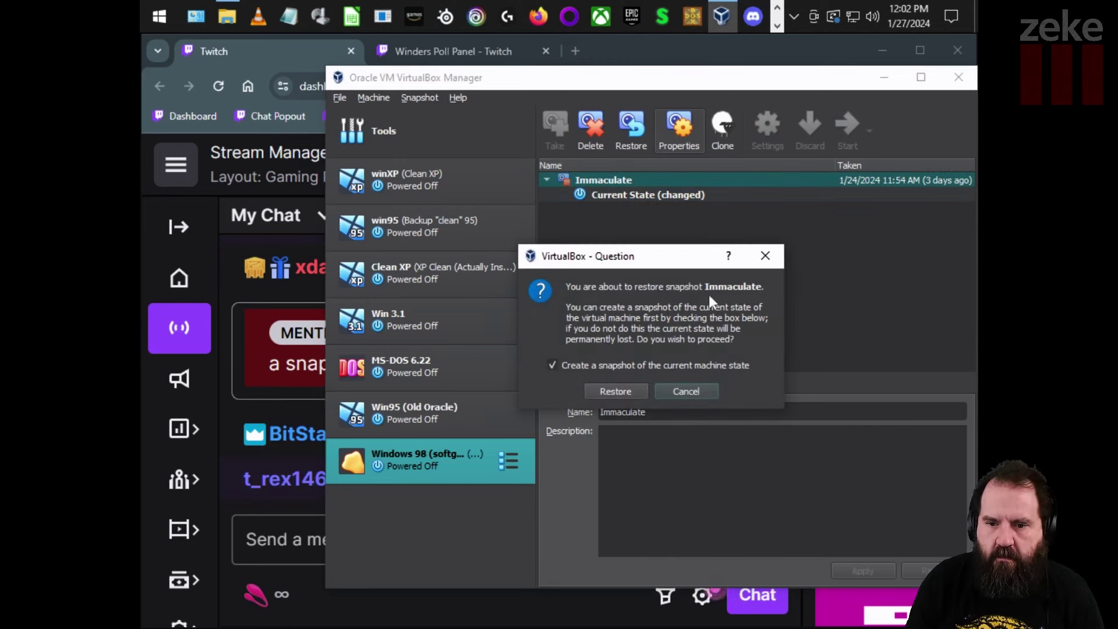
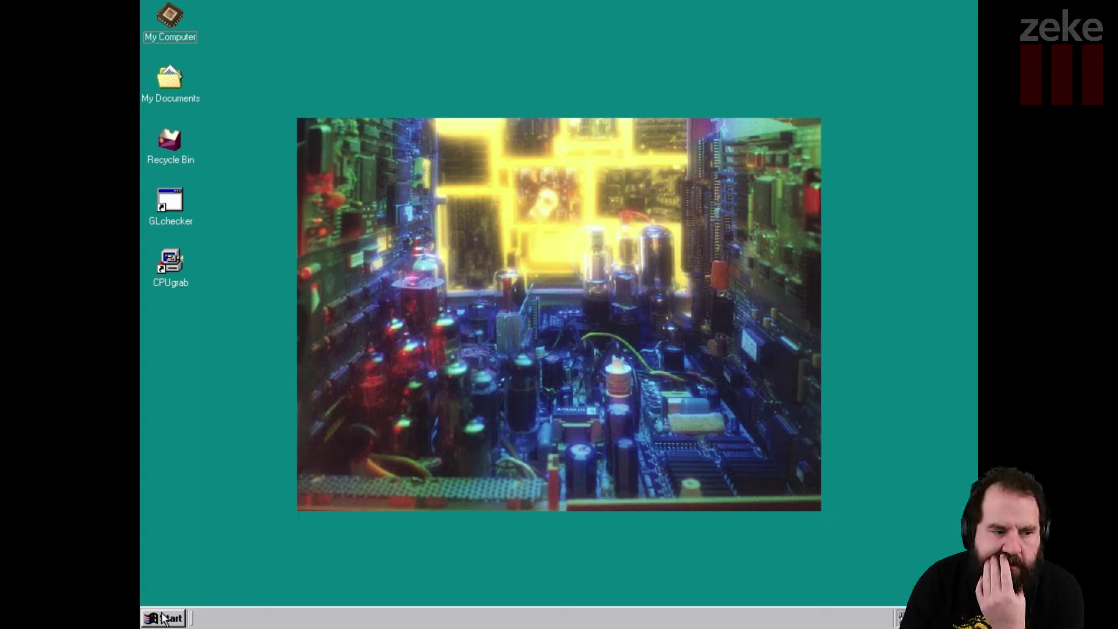
Step: Set the guest screen area to 800 by 600 in Display Properties and keep it
right_click(250, 349)
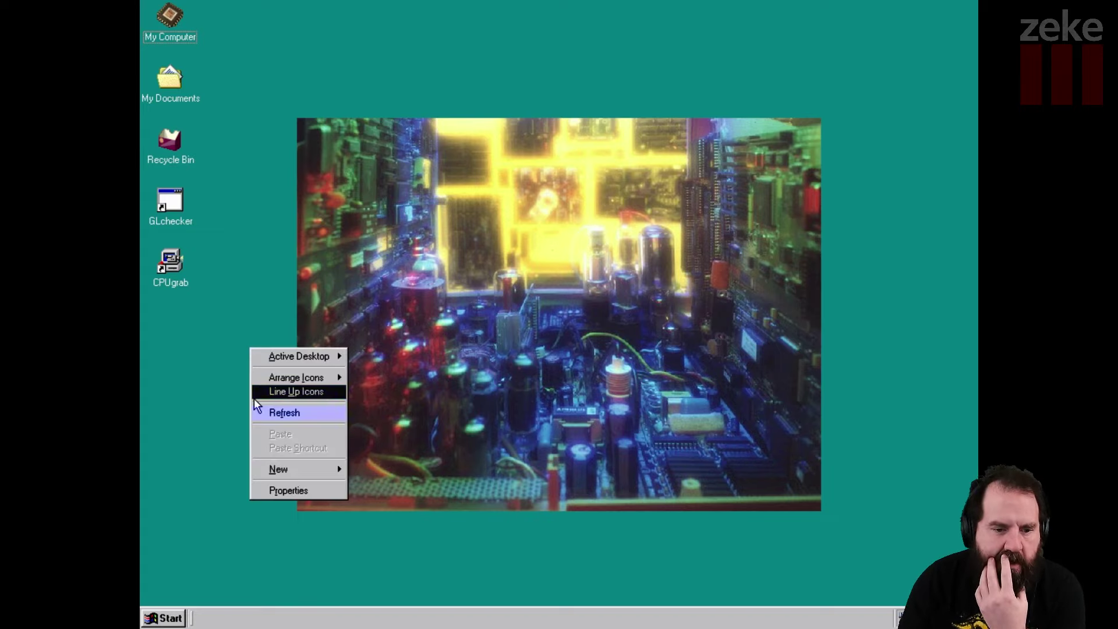
click(268, 491)
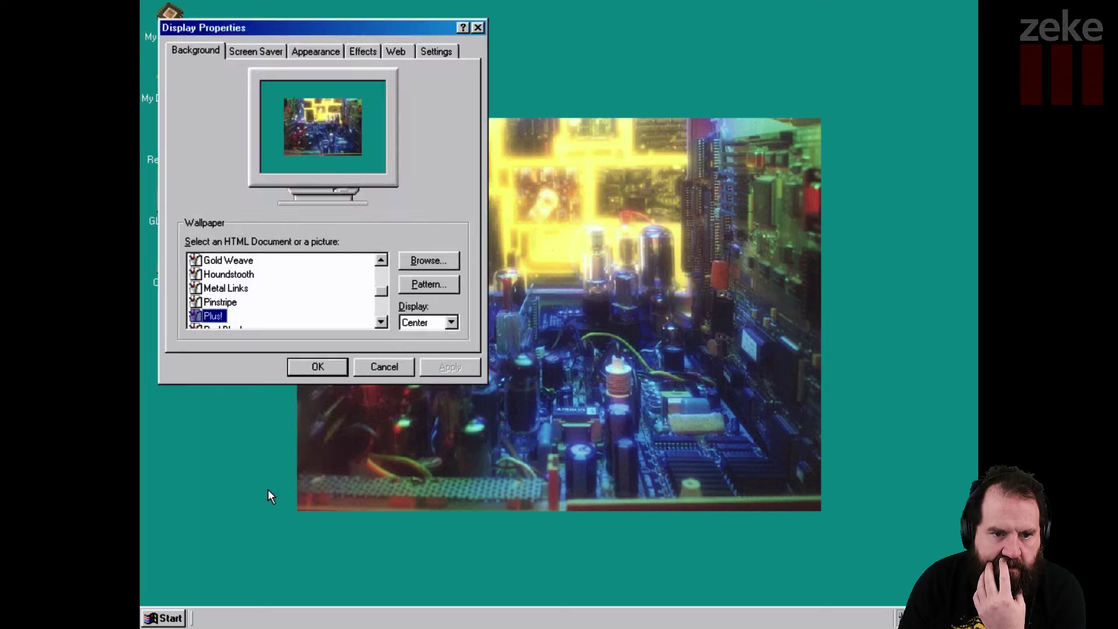
click(438, 51)
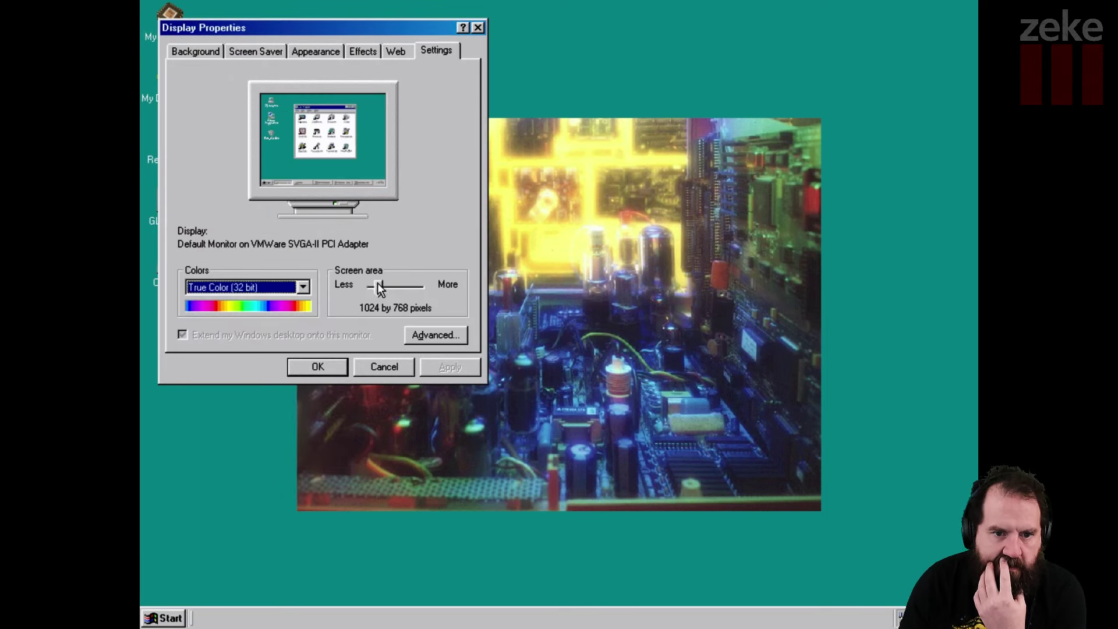
drag(377, 282, 373, 282)
click(449, 368)
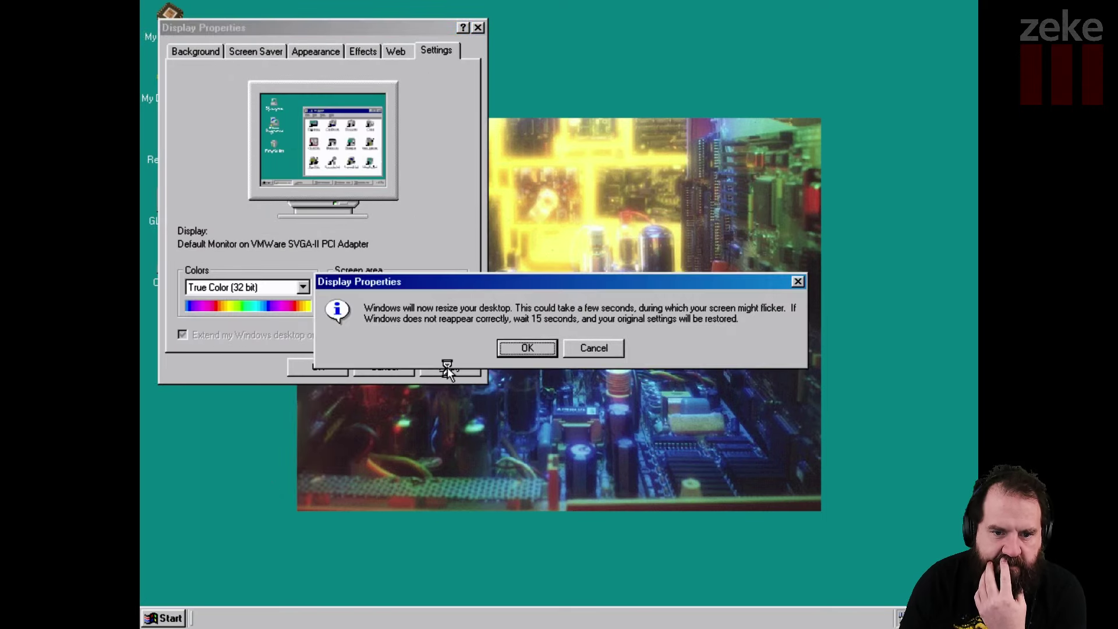
click(551, 348)
click(476, 220)
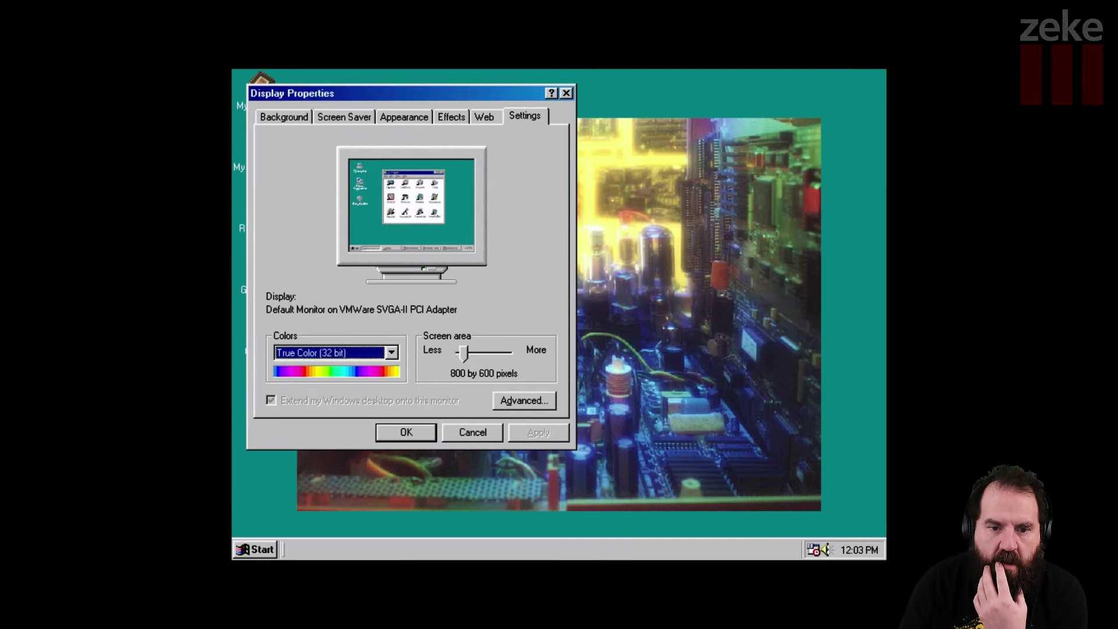
Step: Lower the screen area to 640 by 480 and keep the new resolution
drag(460, 351, 447, 352)
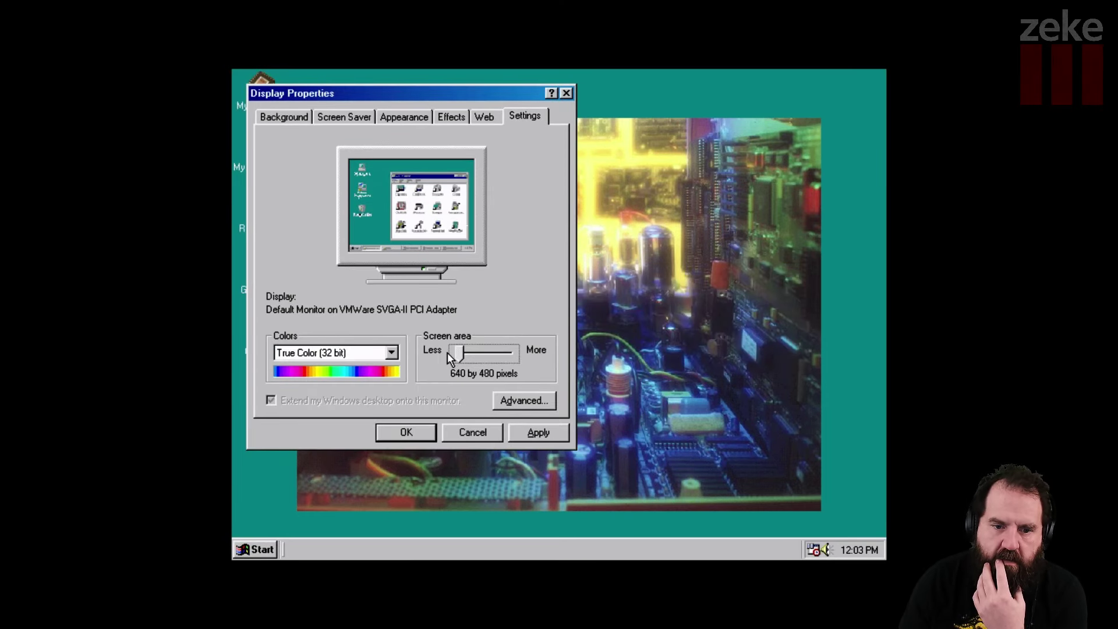
click(540, 430)
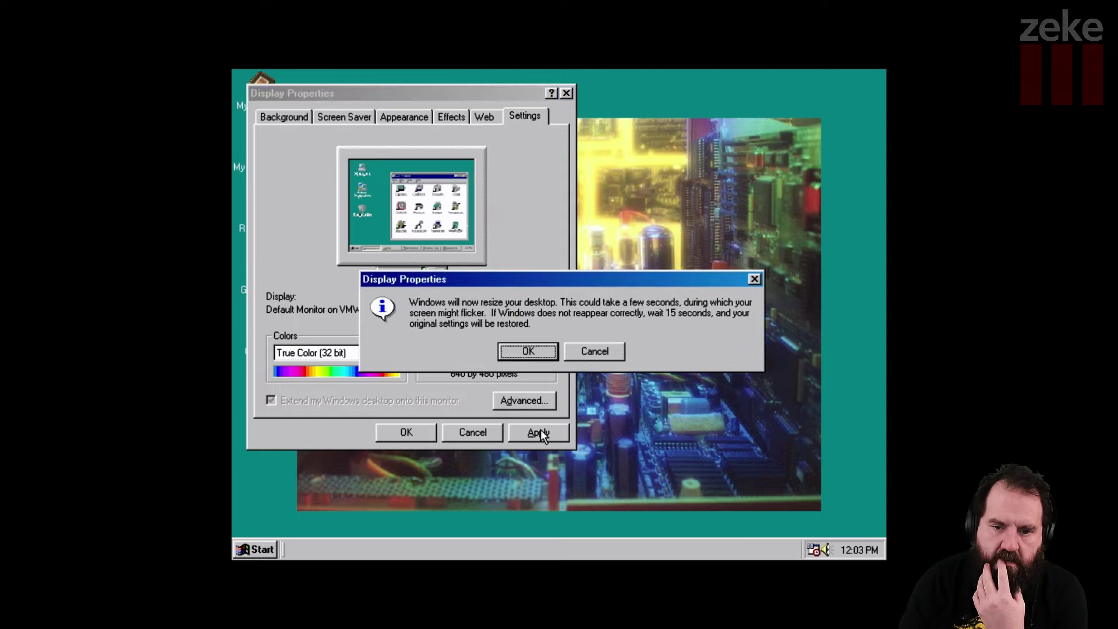
click(552, 352)
click(516, 251)
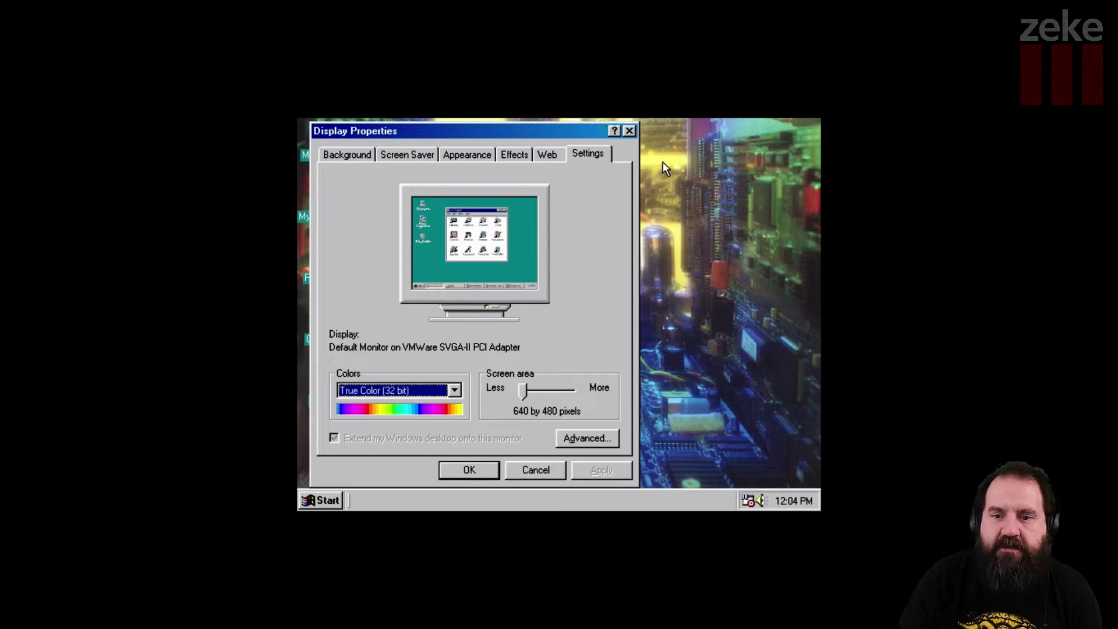
click(651, 224)
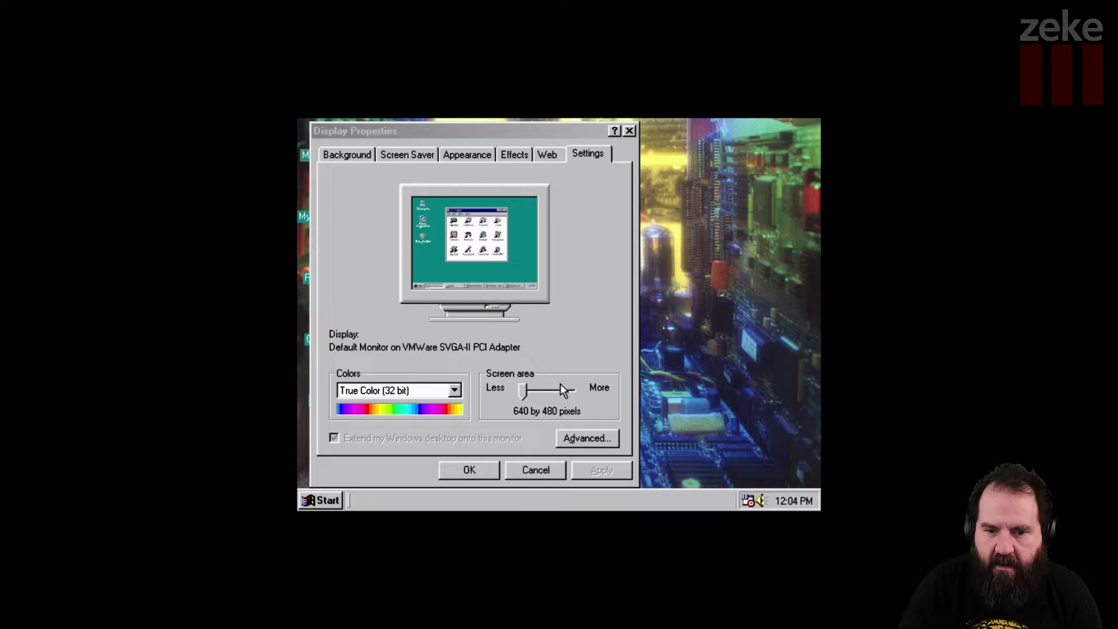
Step: Raise the screen area back to 800 by 600, keep it, and close Display Properties
drag(522, 391, 528, 388)
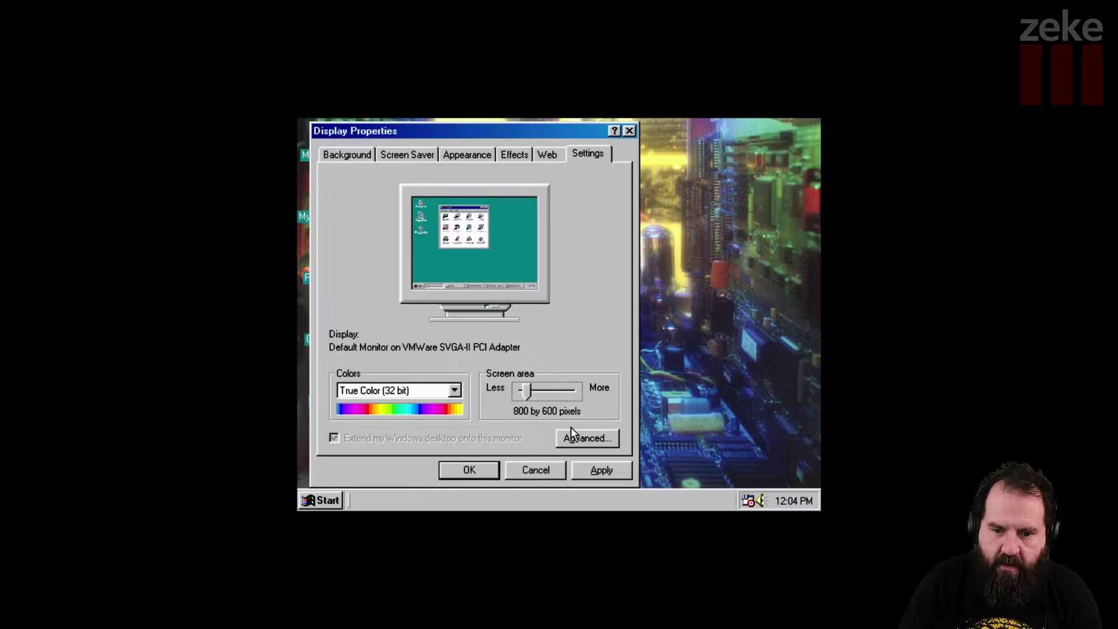
click(605, 472)
click(529, 357)
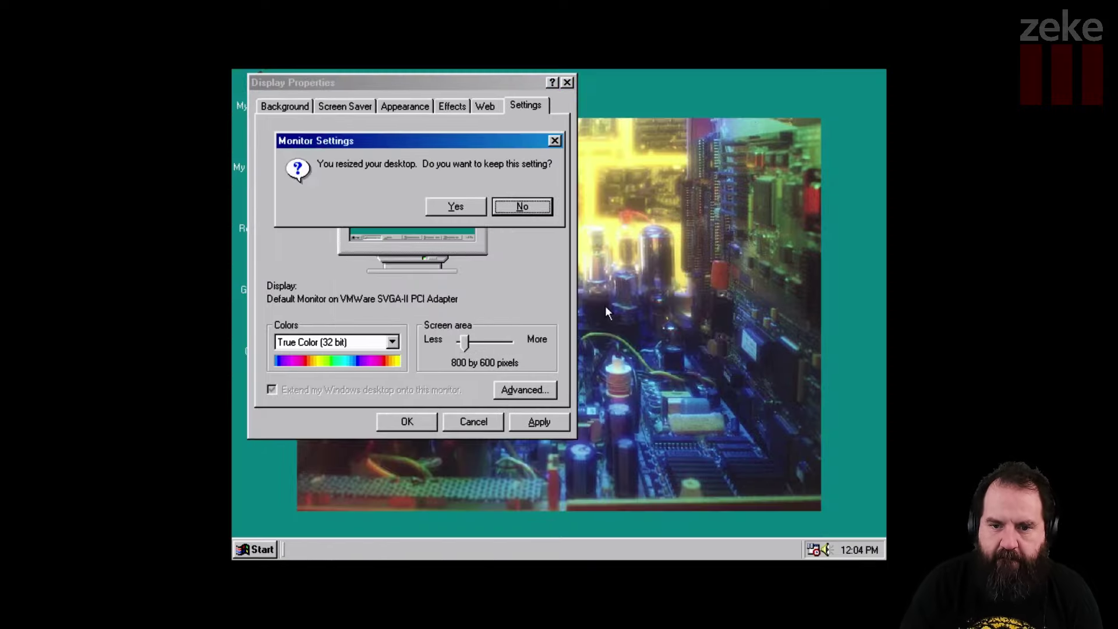
click(432, 204)
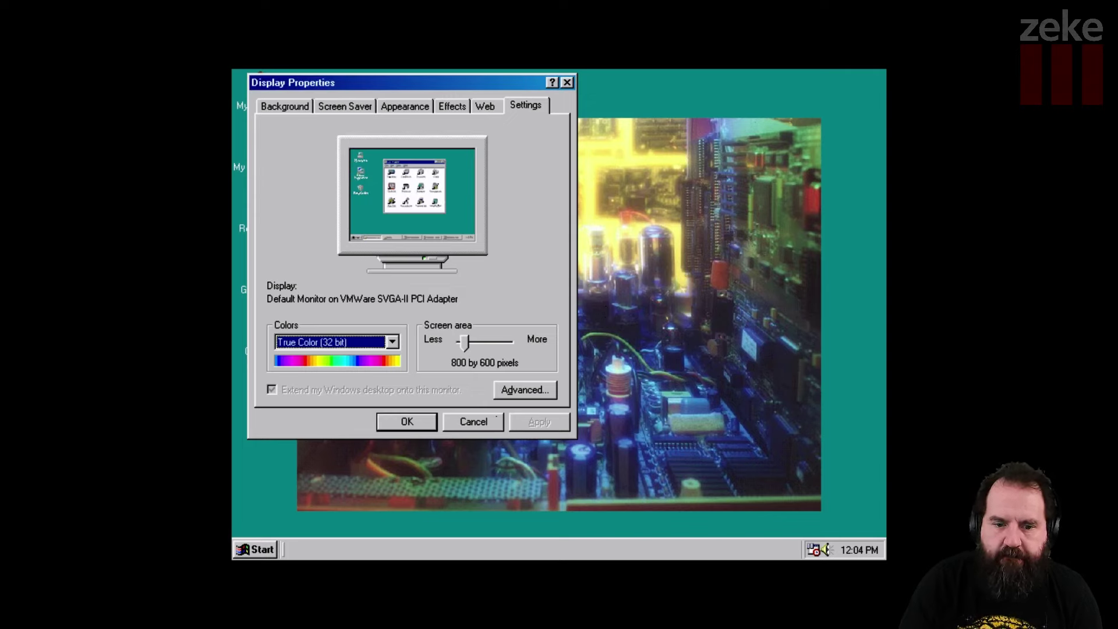
click(430, 420)
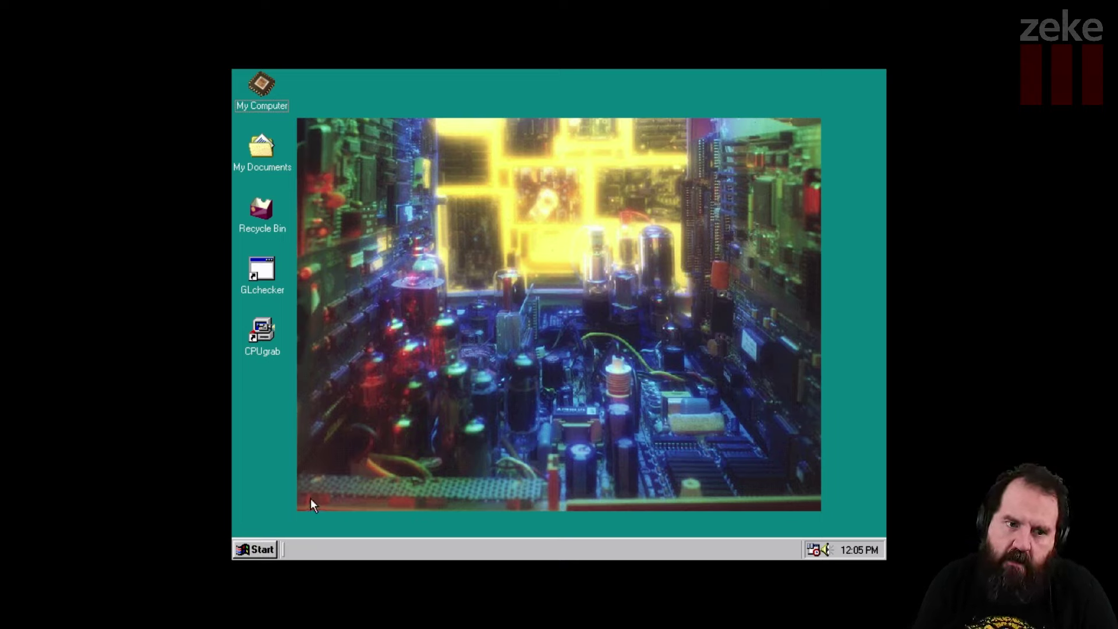
Step: Dismiss the Start menu, then open My Computer to view the drives and close it
click(264, 549)
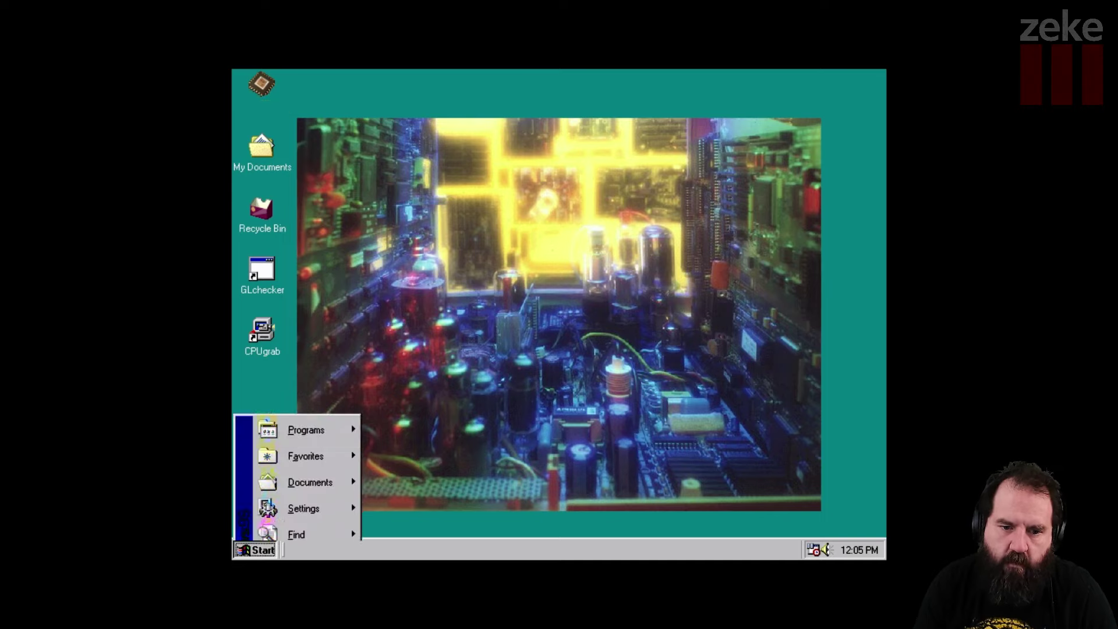
key(Escape)
double_click(263, 85)
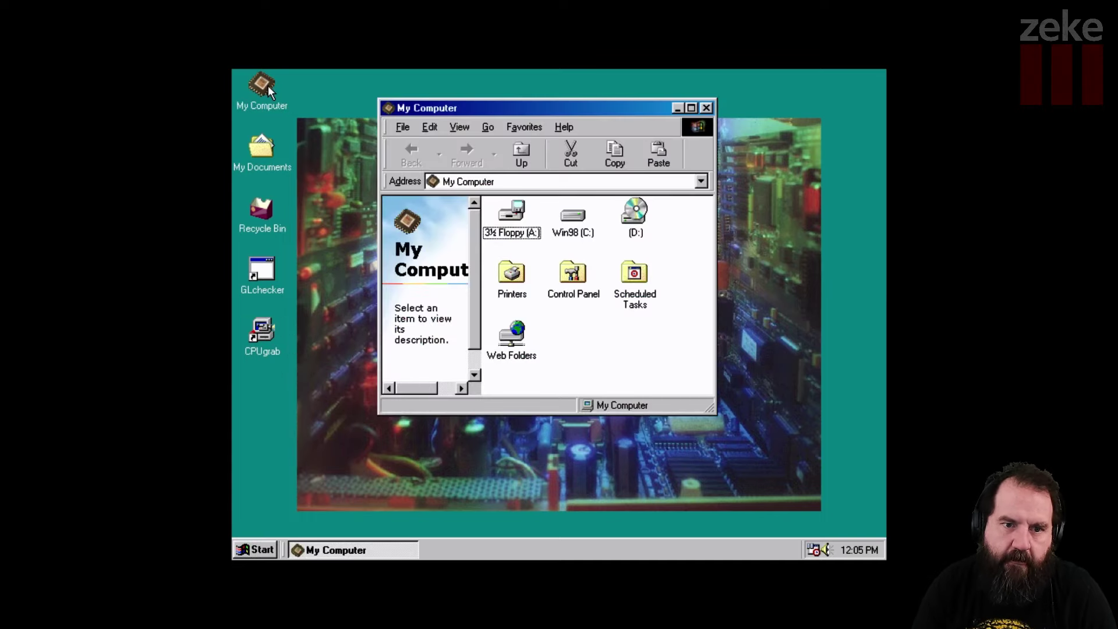
click(706, 108)
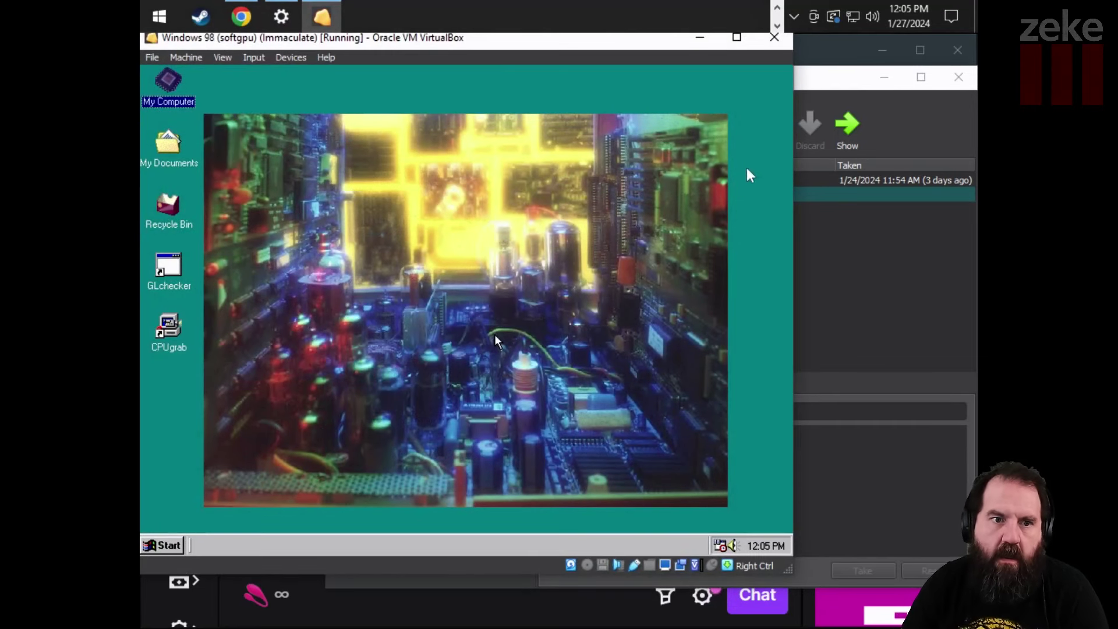
Step: Change the host Display resolution to 800 × 600, keep changes, and minimize Settings
click(321, 16)
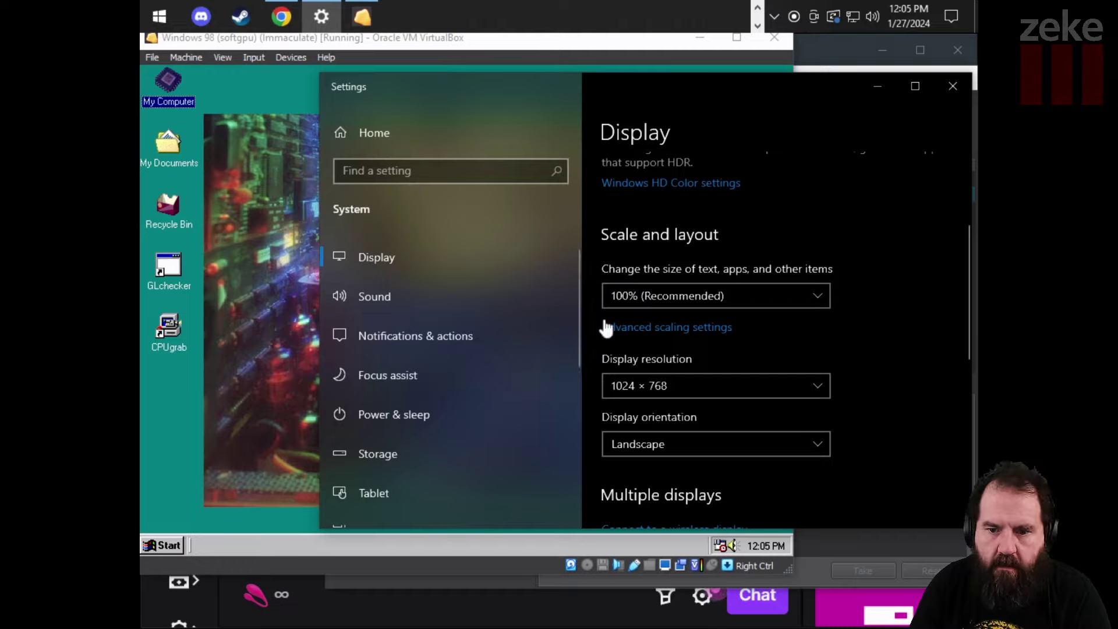
click(675, 386)
click(656, 488)
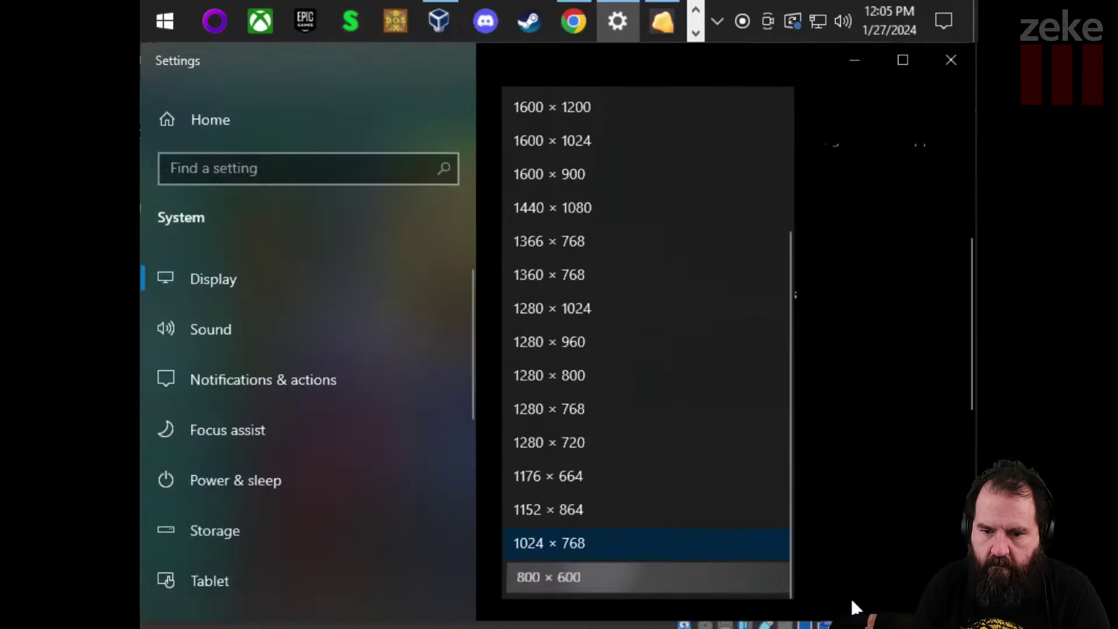
click(739, 378)
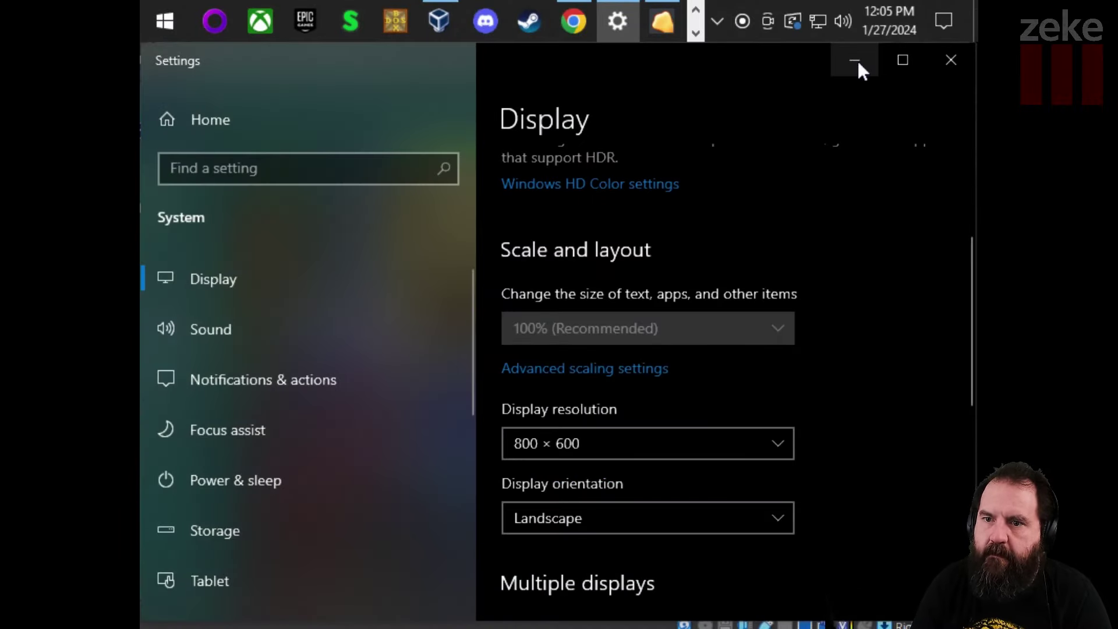
click(855, 60)
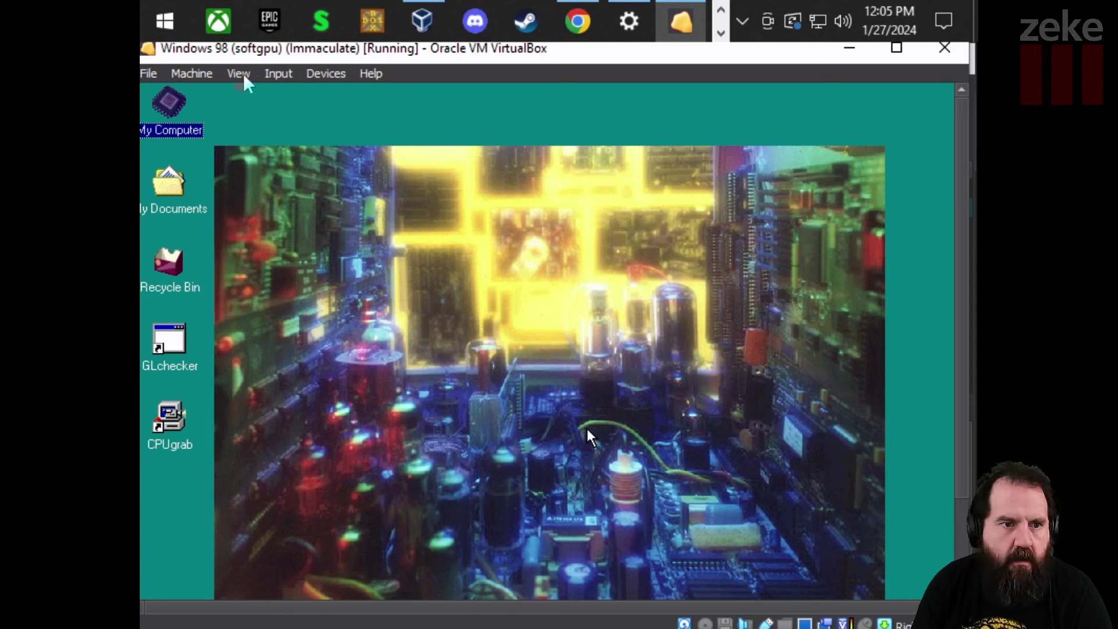
Step: Put host drive D: into the VM's optical drive from the Devices menu
click(324, 74)
mouse_move(567, 100)
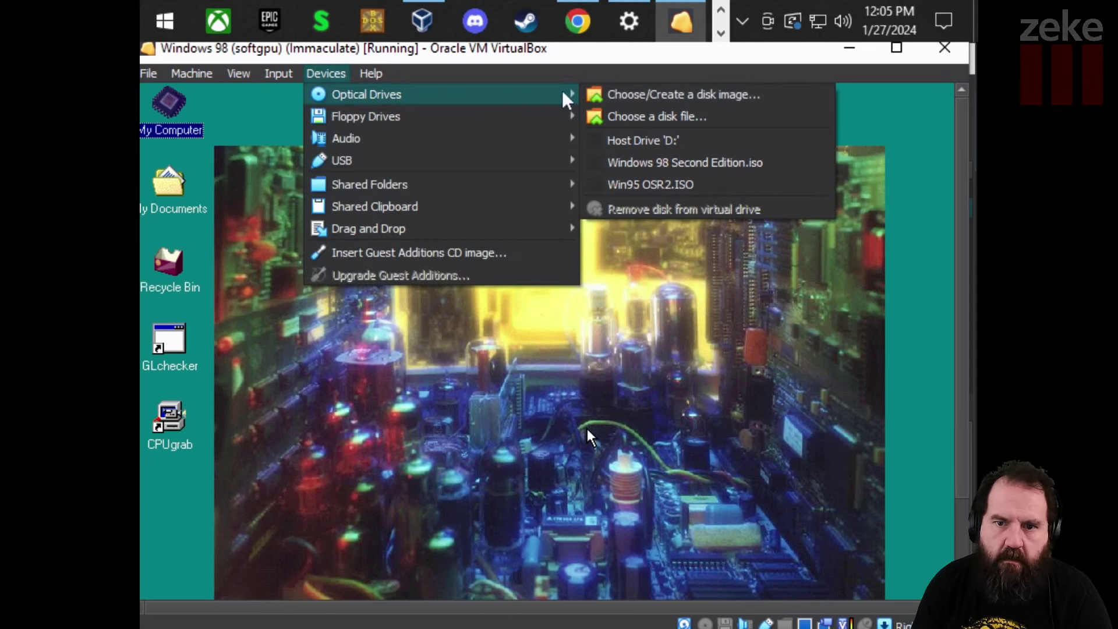
click(629, 140)
click(325, 75)
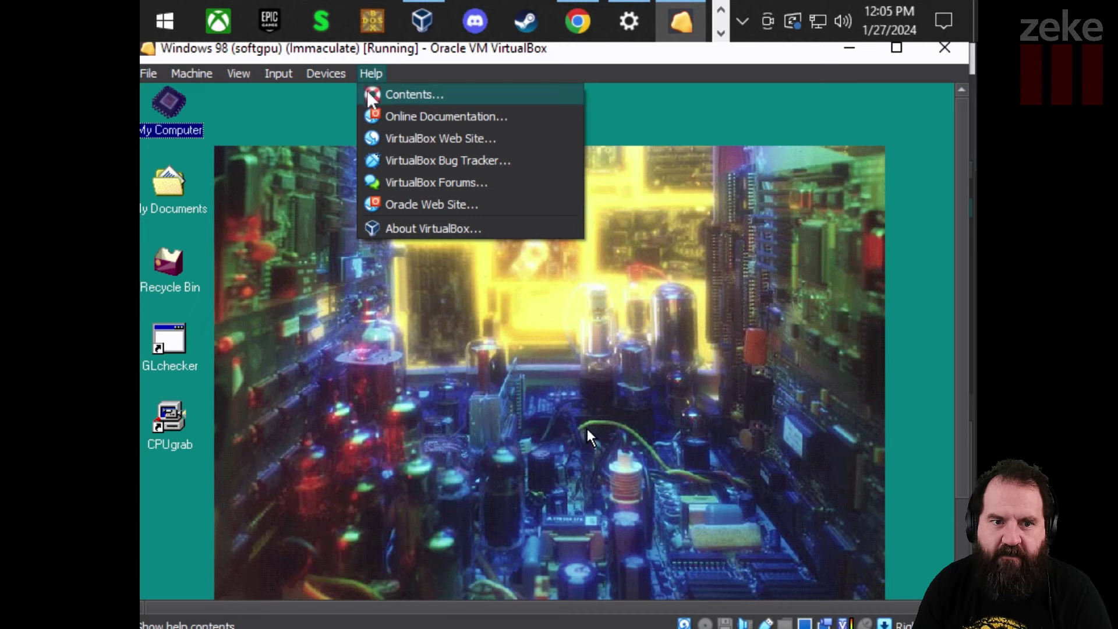
mouse_move(327, 98)
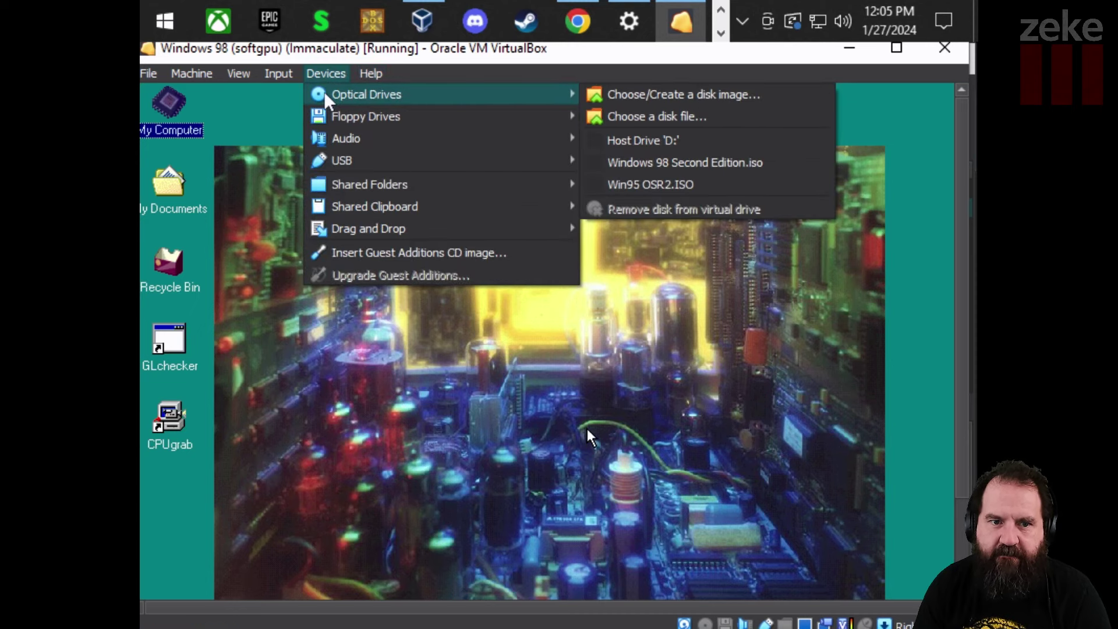
click(324, 189)
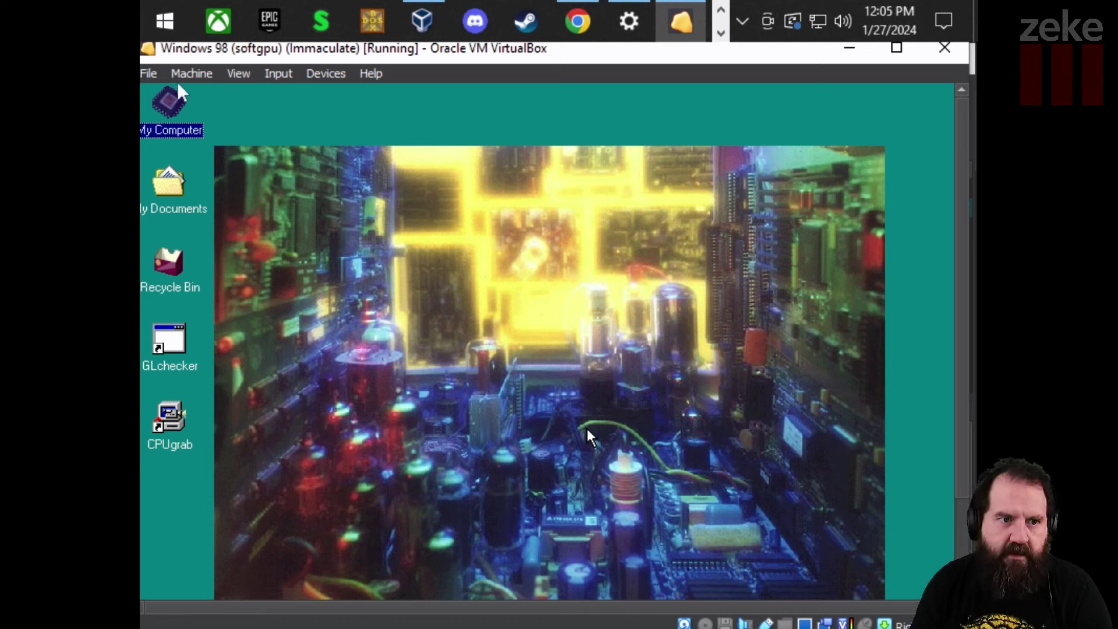
Step: Browse the Machine menu options, then switch the VM to full screen with Ctrl+F
click(149, 73)
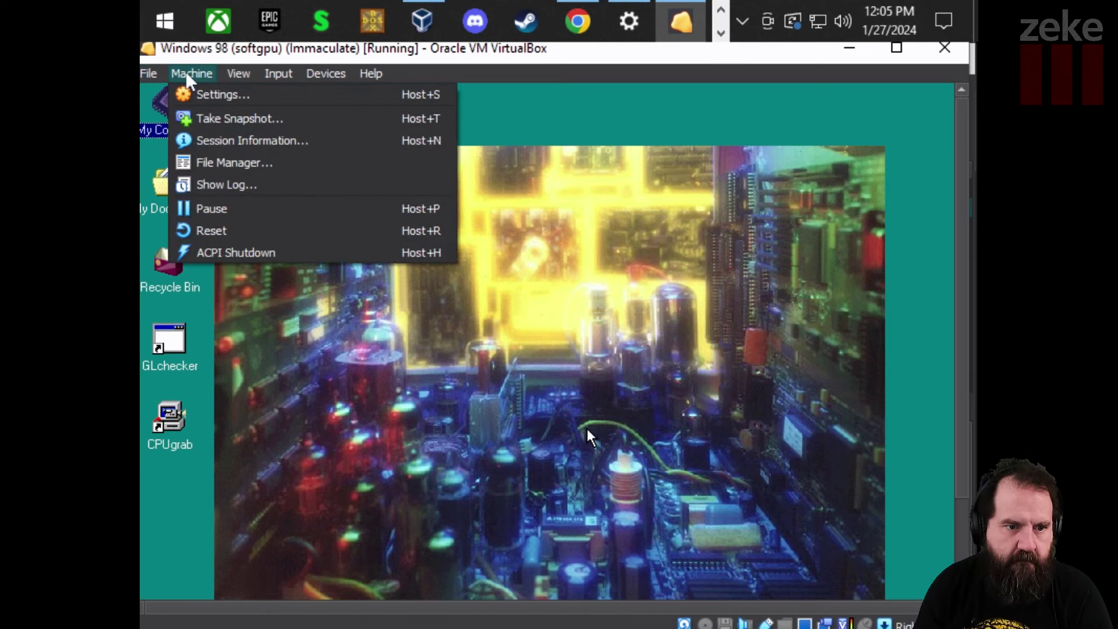
click(688, 137)
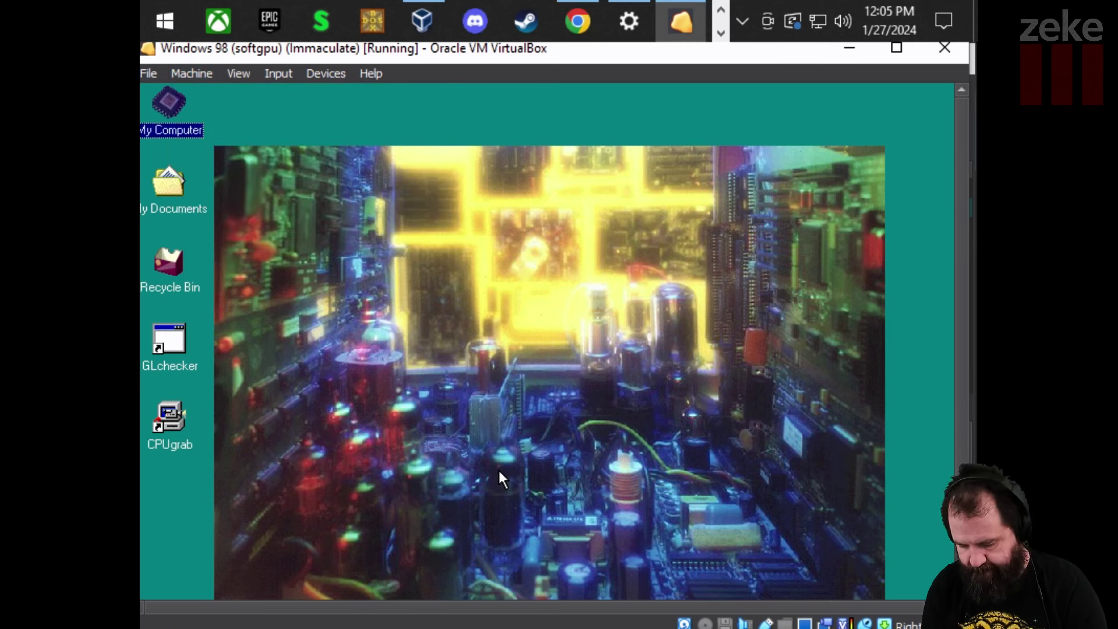
key(ctrl+f)
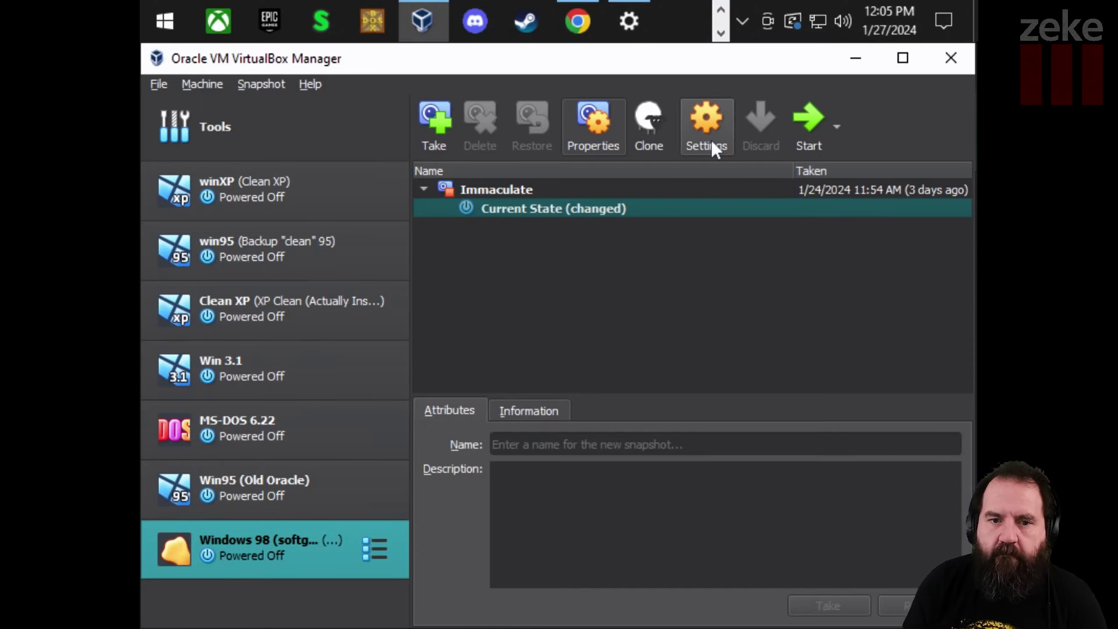
Step: Attach host drive D: to the empty IDE optical drive in Storage settings and save
click(693, 143)
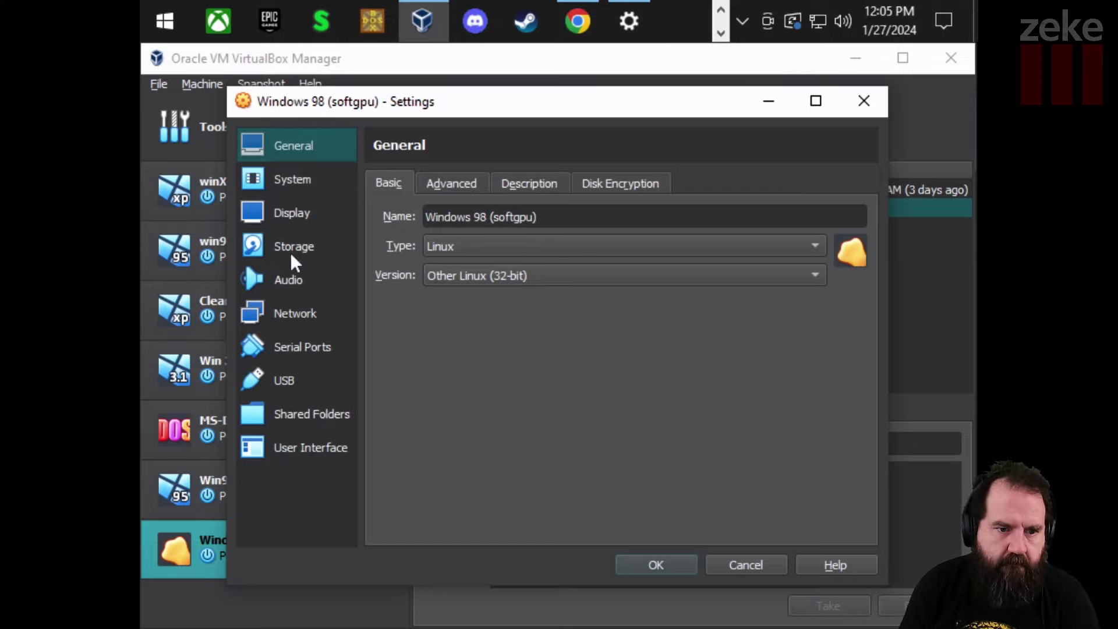
click(291, 251)
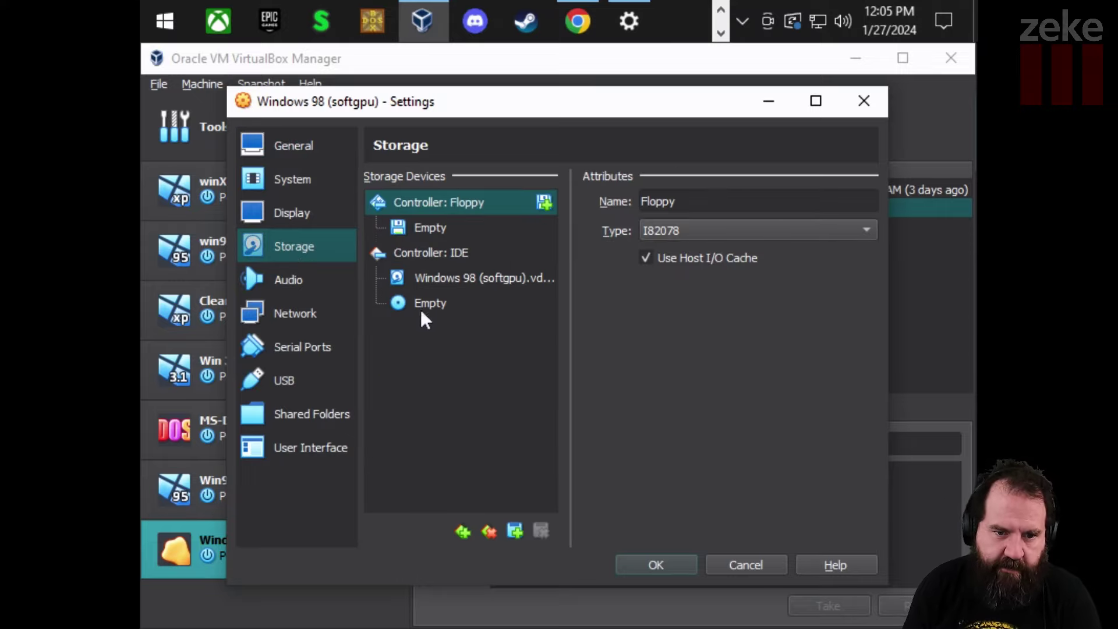
click(443, 306)
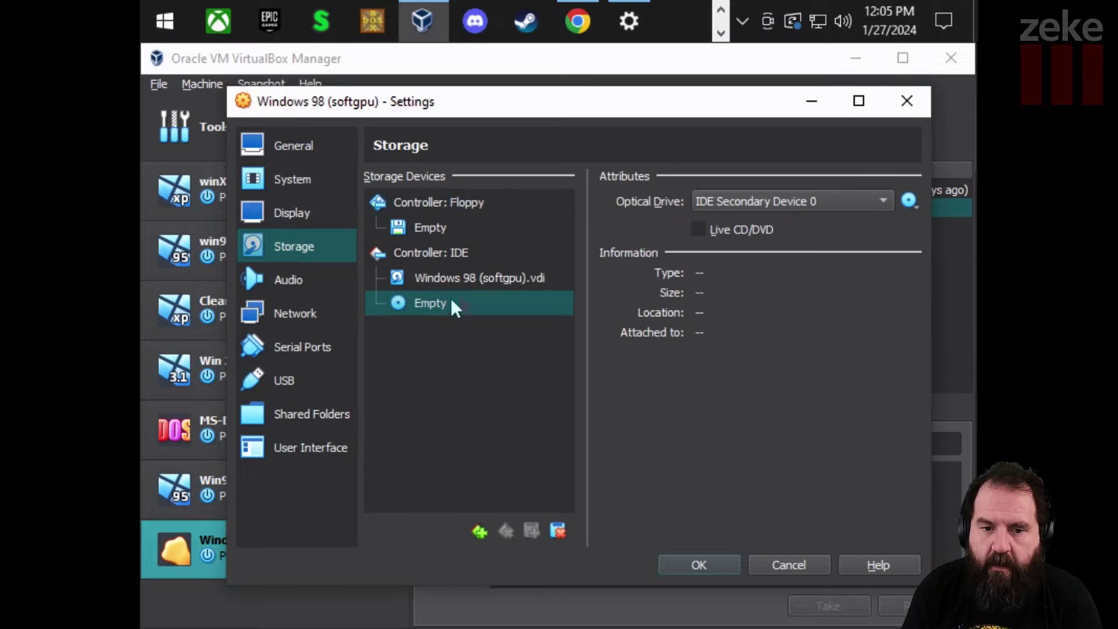
click(908, 201)
click(770, 268)
click(699, 565)
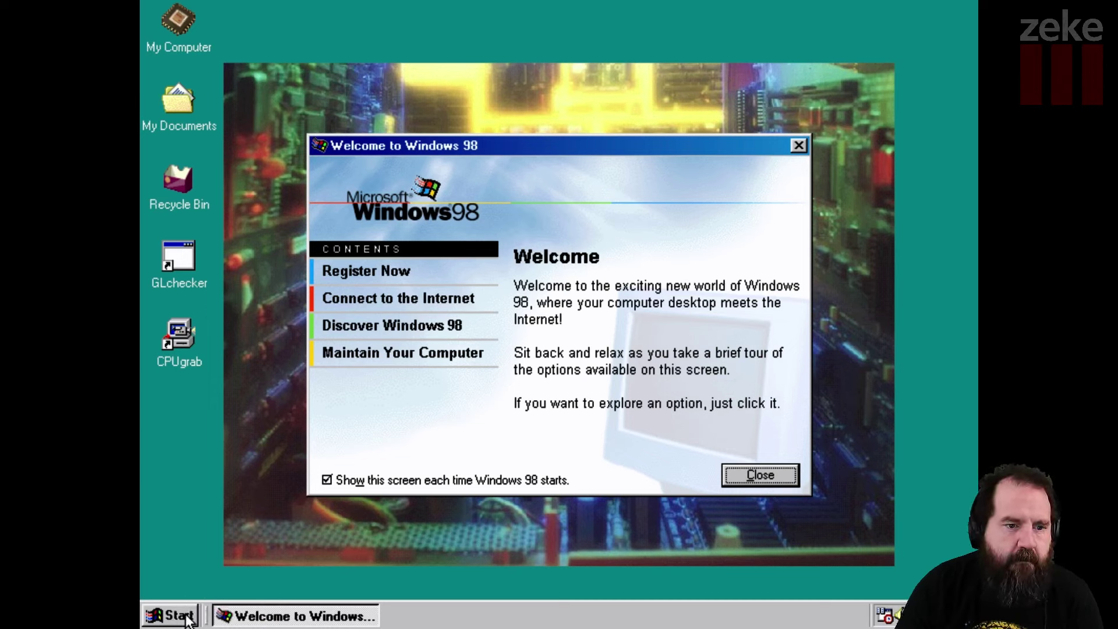
Step: Open the Build_32 (D:) CD from My Computer and choose Install Game
click(188, 616)
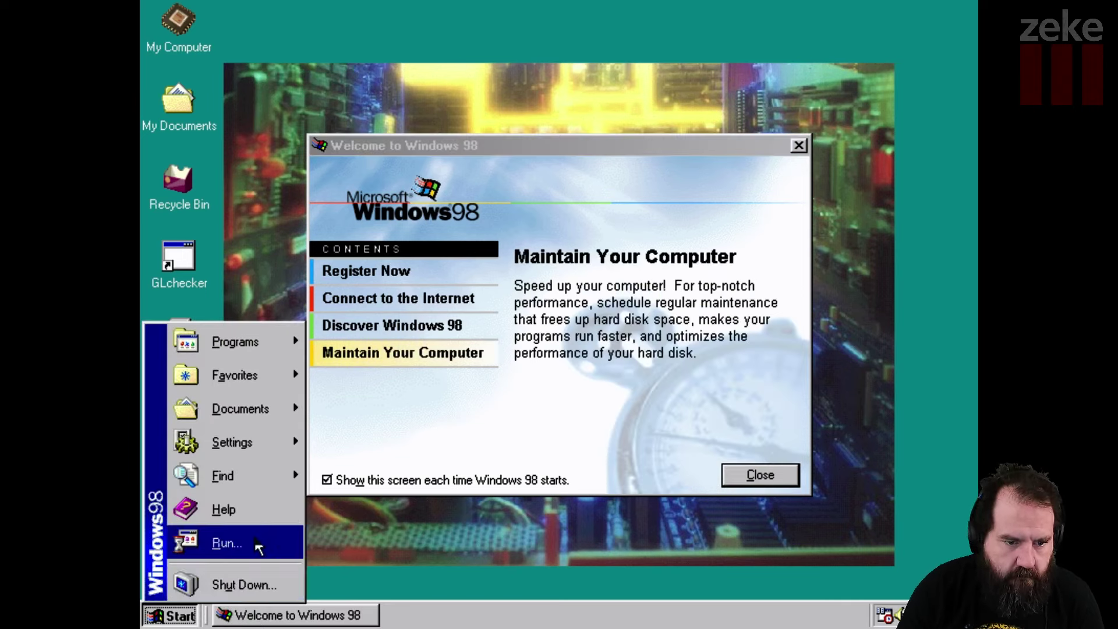
click(310, 128)
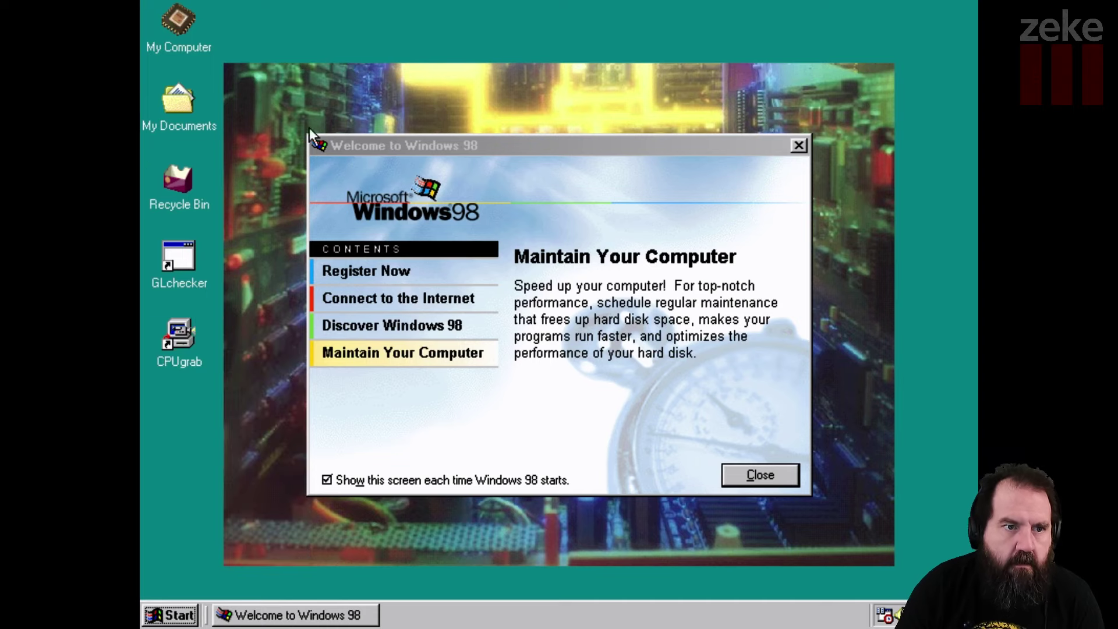
double_click(160, 26)
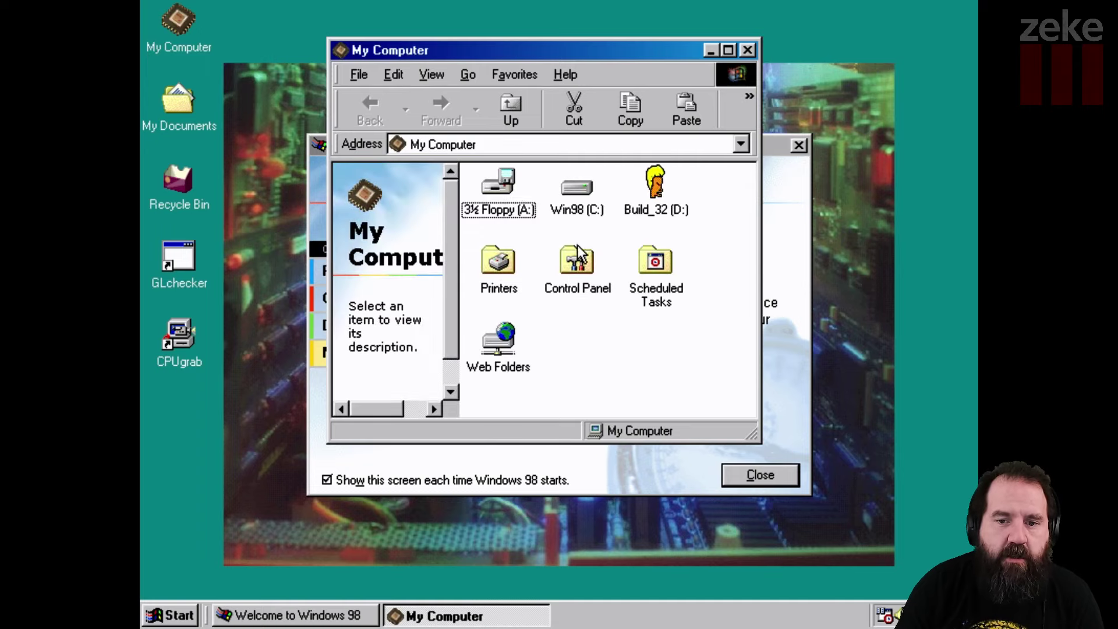
double_click(656, 194)
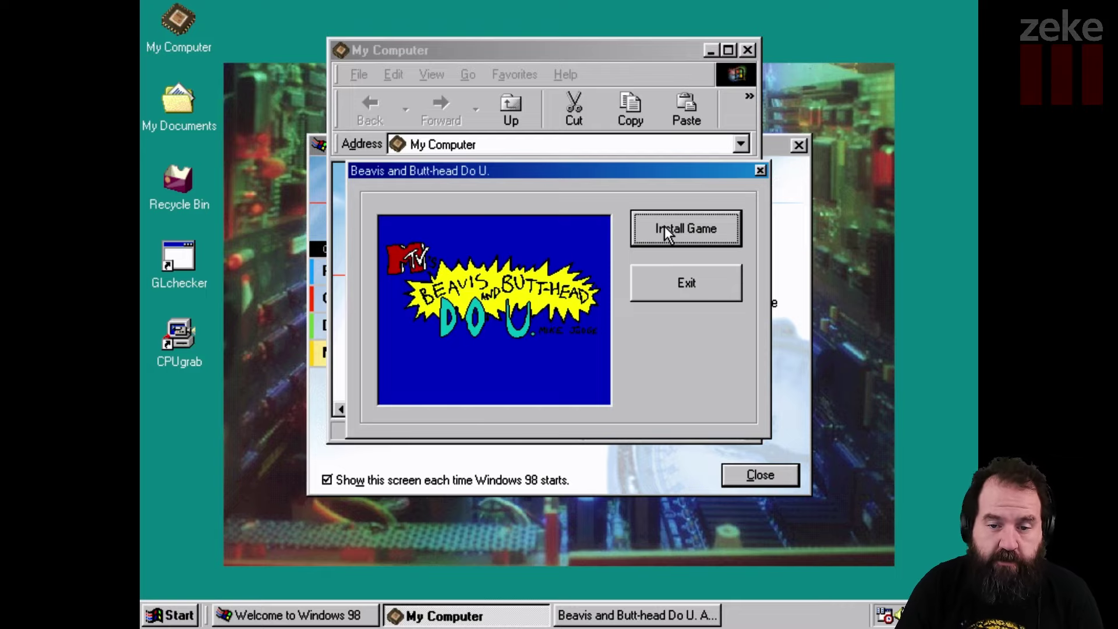
click(665, 228)
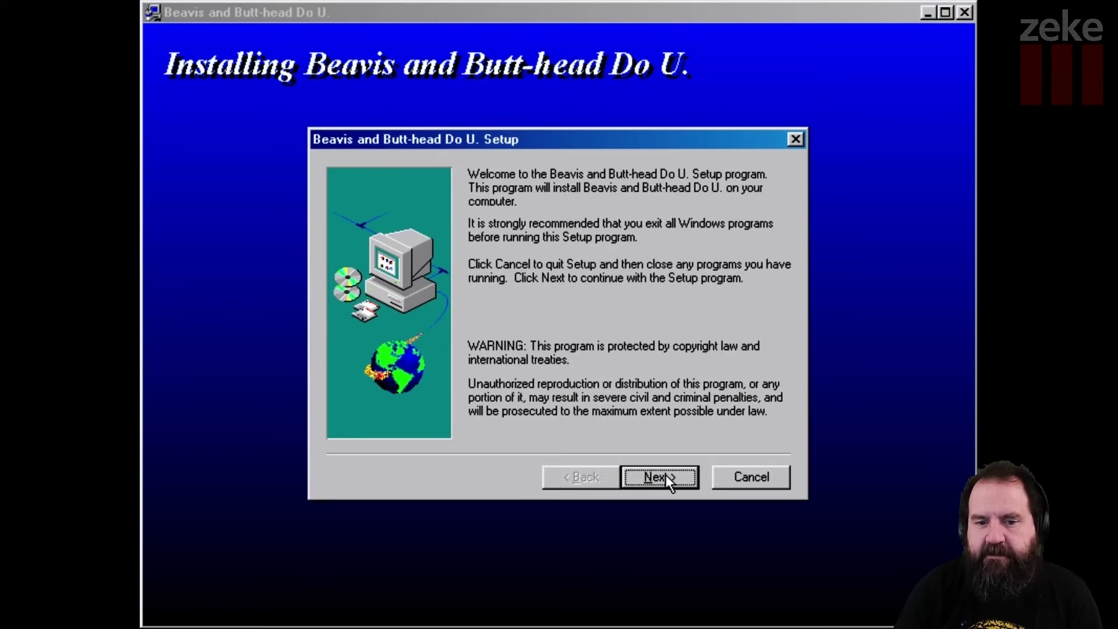
Step: Pass the welcome page, accept the default destination, and start the Typical (155 MB) install
click(666, 474)
click(666, 475)
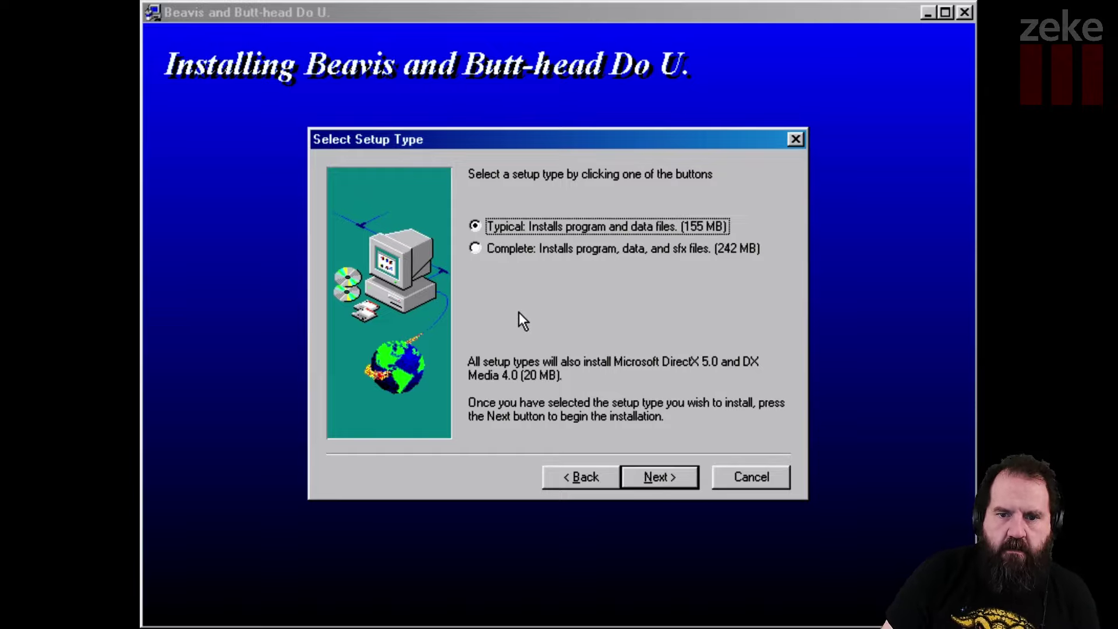
click(663, 477)
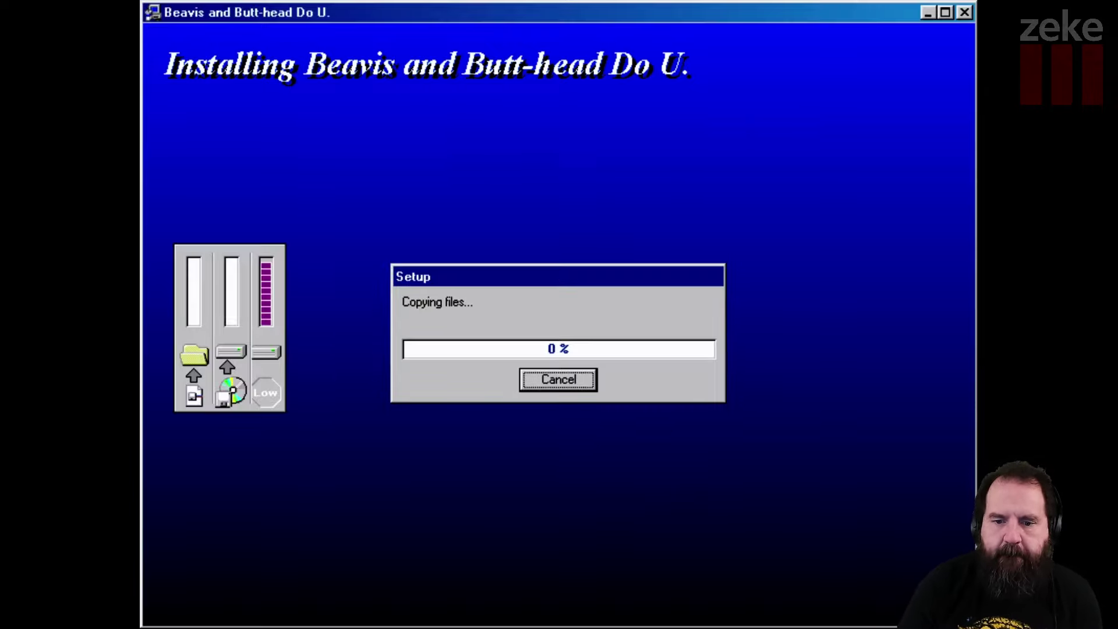
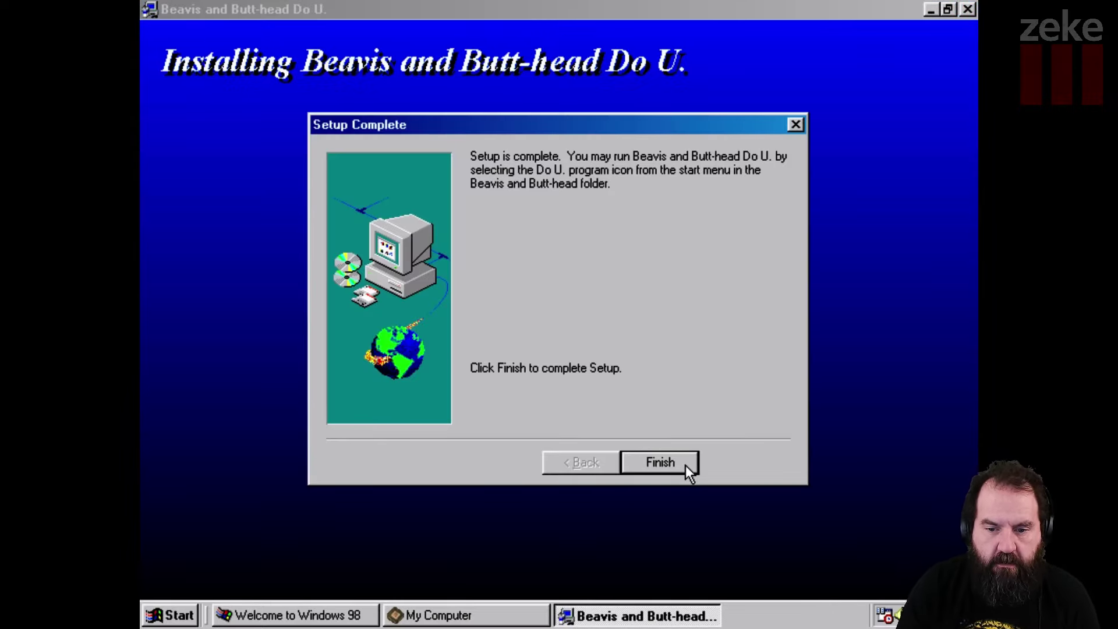
Step: Finish the Do U. setup and try launching Do U. from the Beavis and Butt-head folder
click(685, 461)
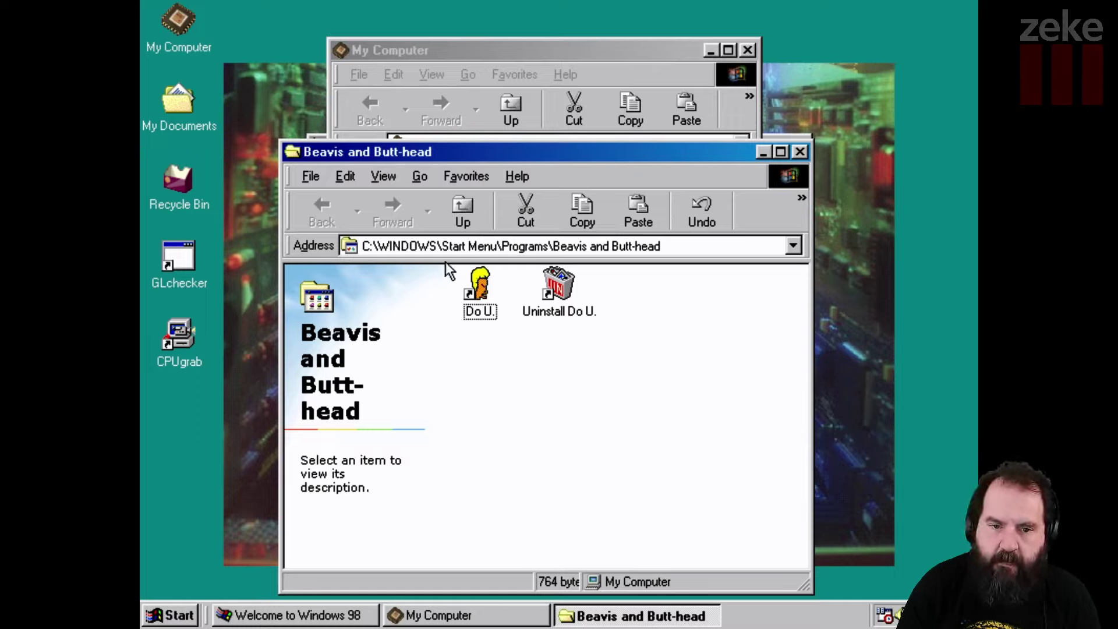
double_click(475, 290)
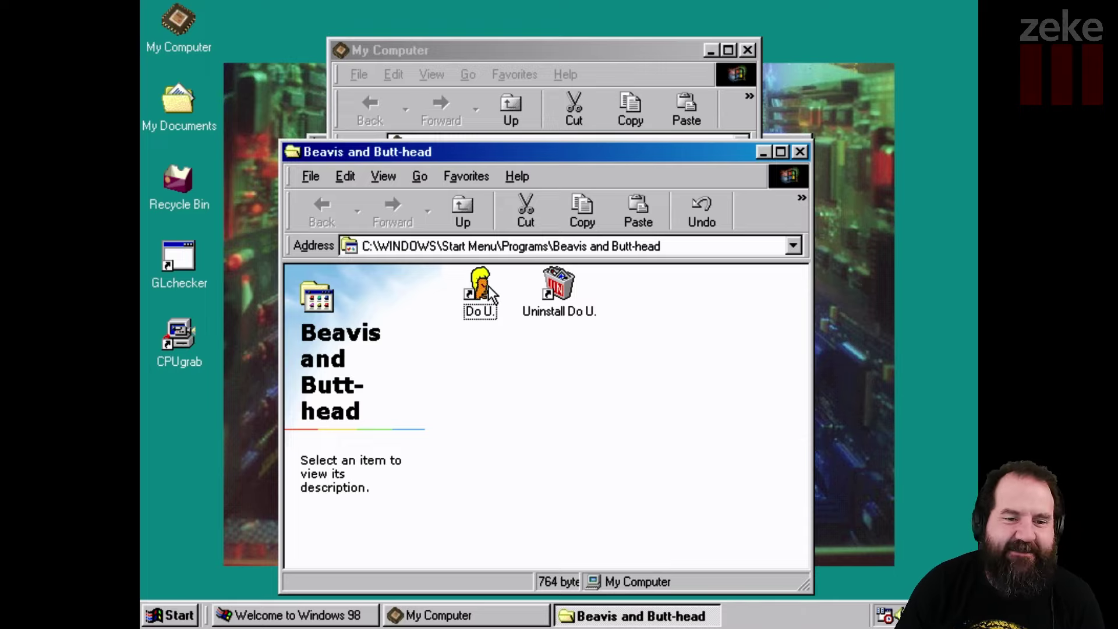
double_click(488, 286)
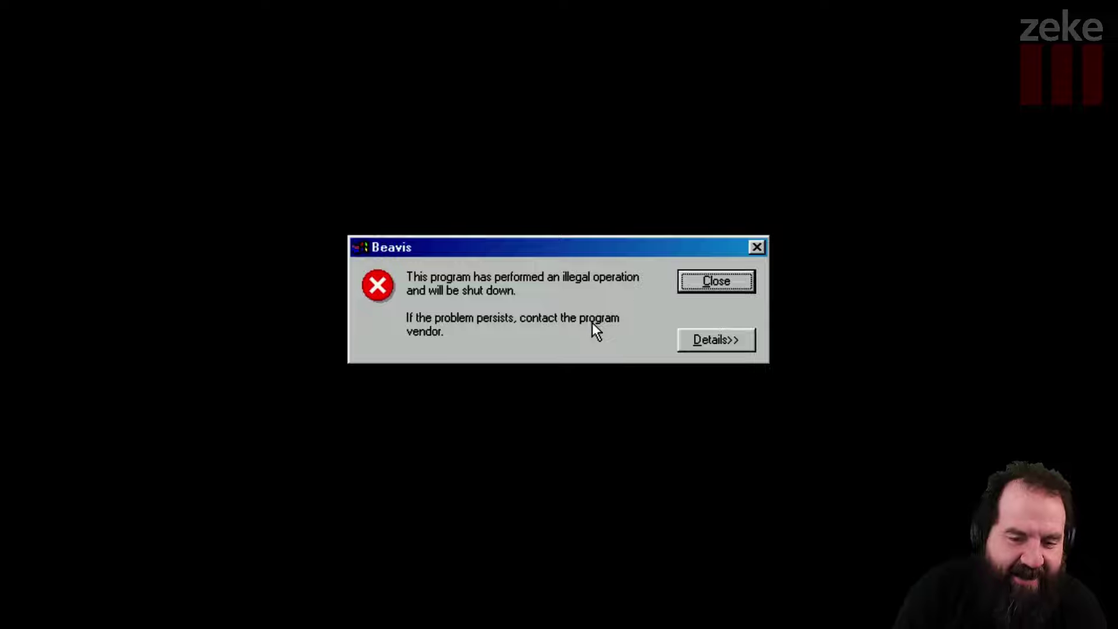
click(728, 284)
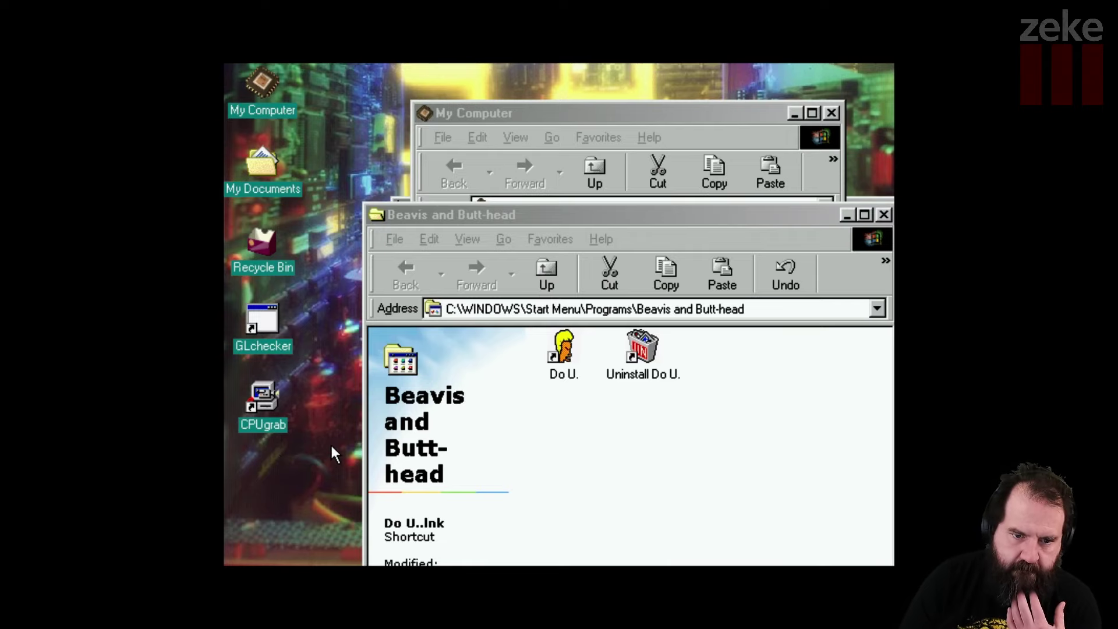
right_click(315, 364)
click(356, 544)
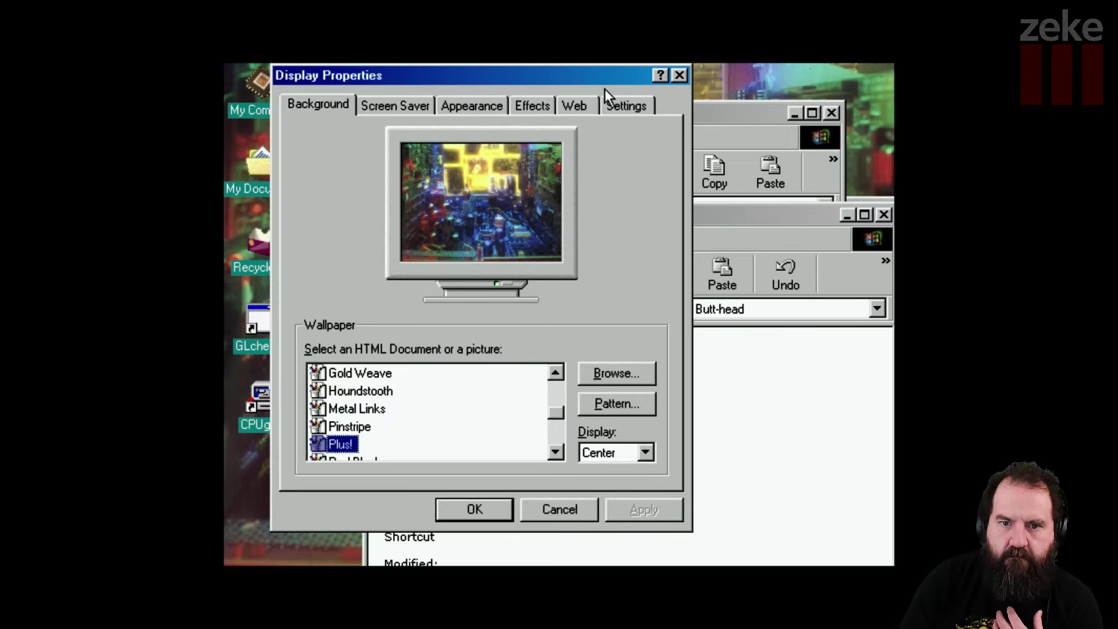
click(617, 105)
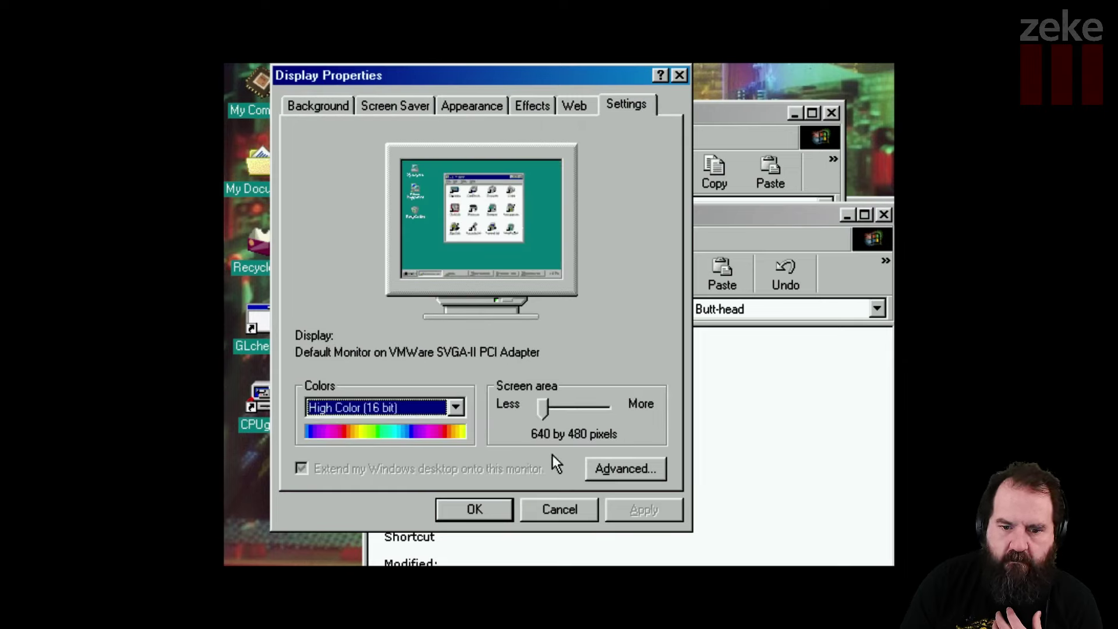
drag(543, 408, 540, 416)
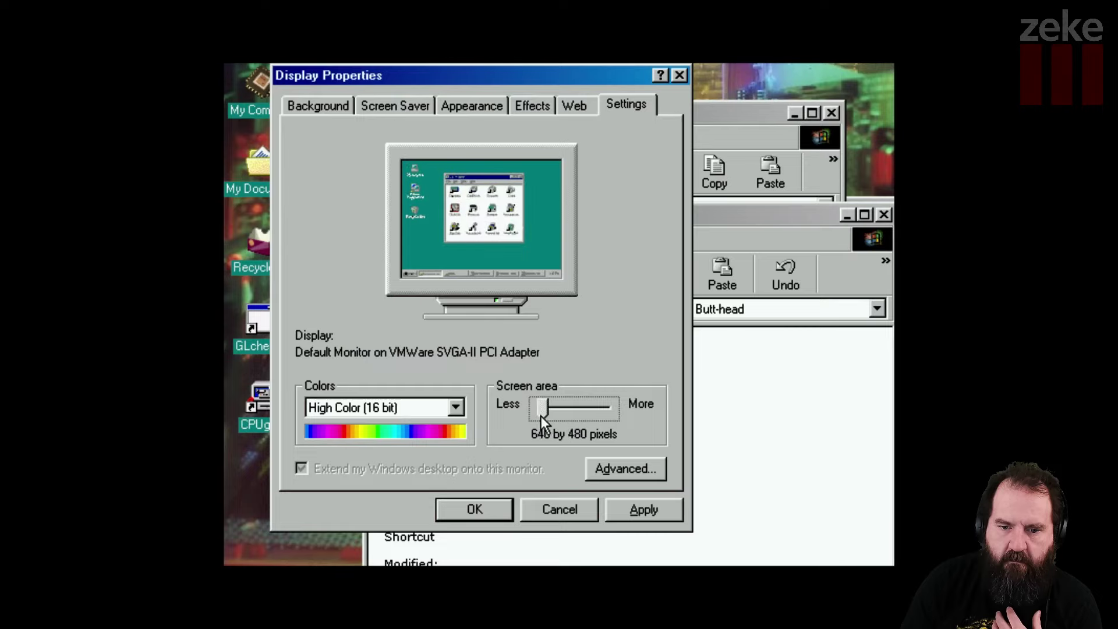
click(617, 511)
click(454, 505)
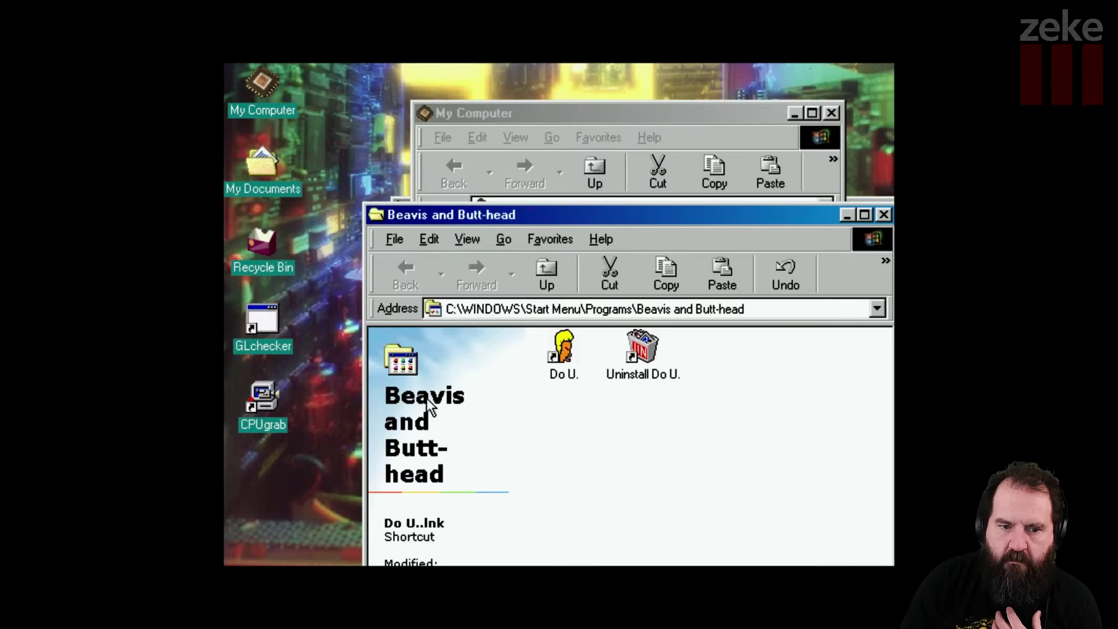
right_click(330, 285)
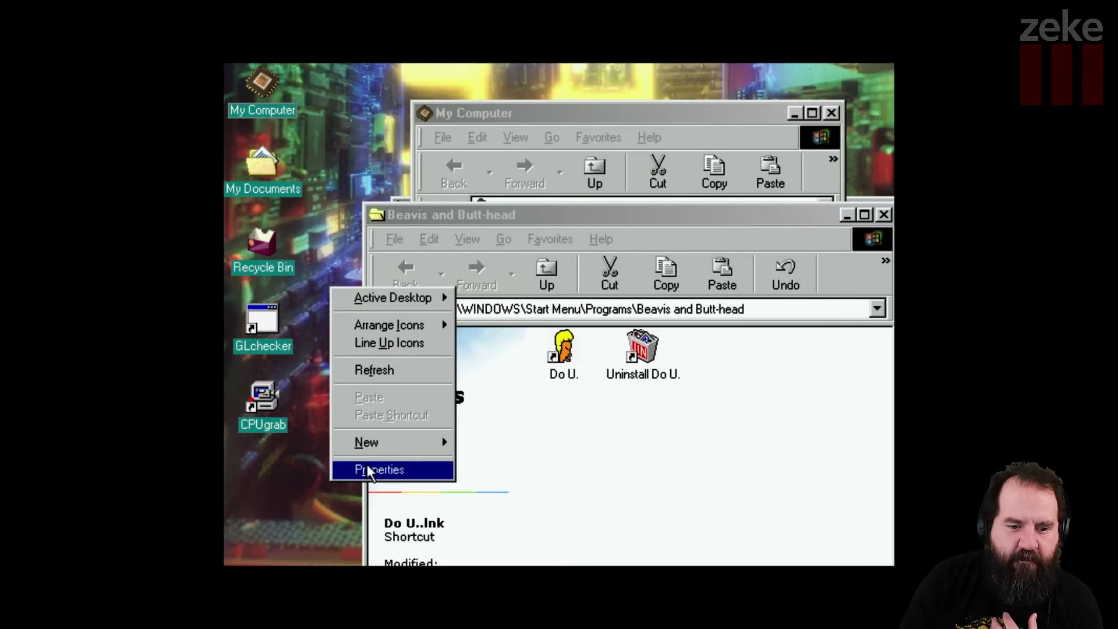
click(367, 466)
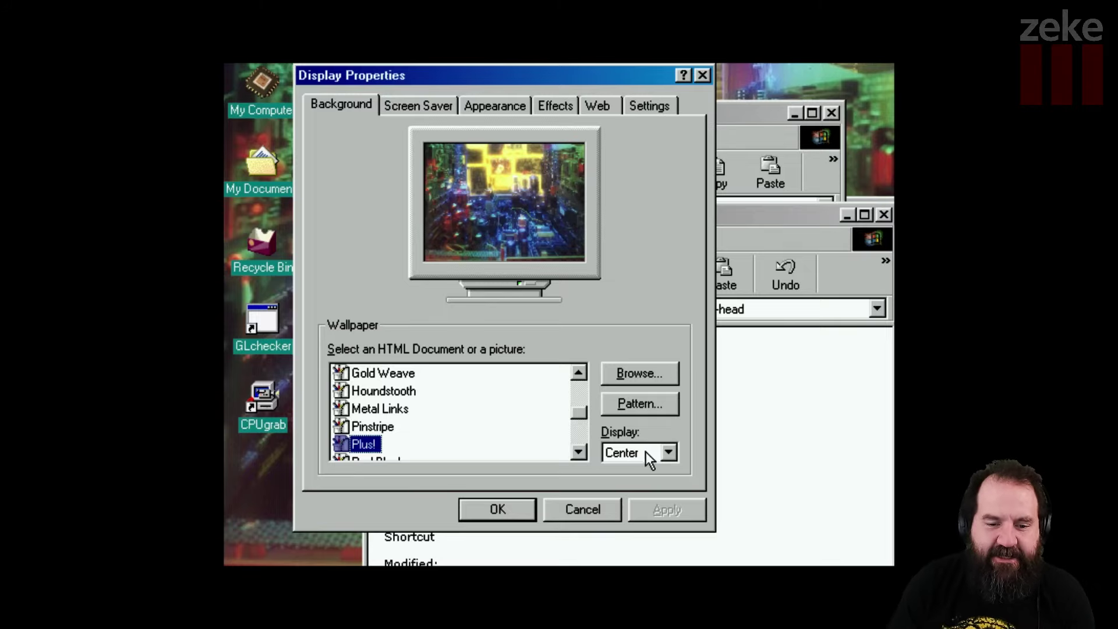
click(657, 107)
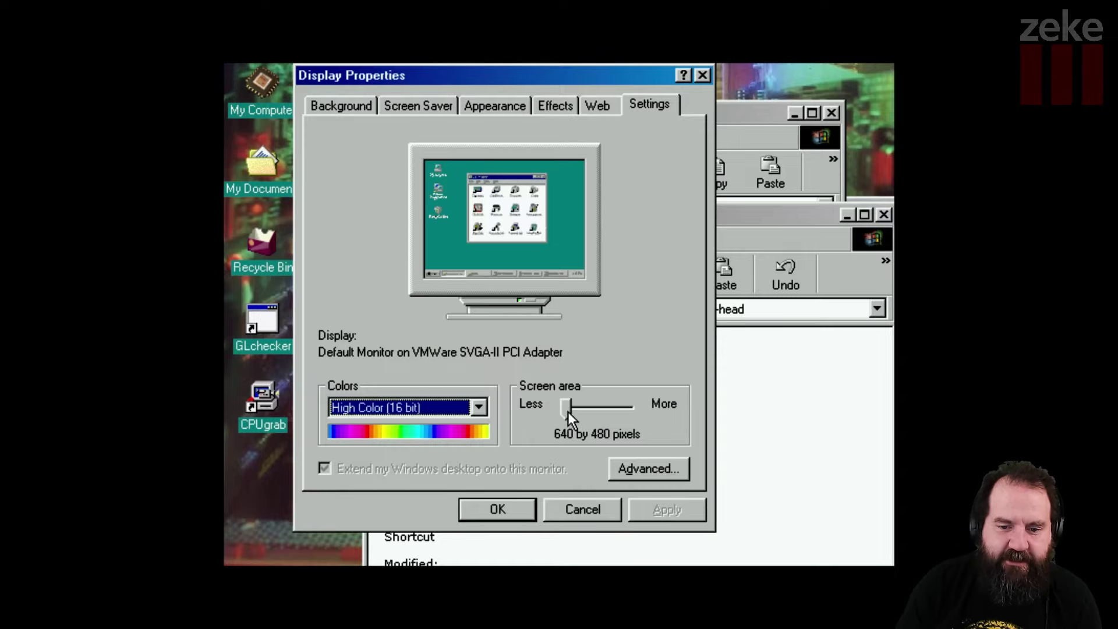
drag(568, 411, 572, 411)
click(629, 507)
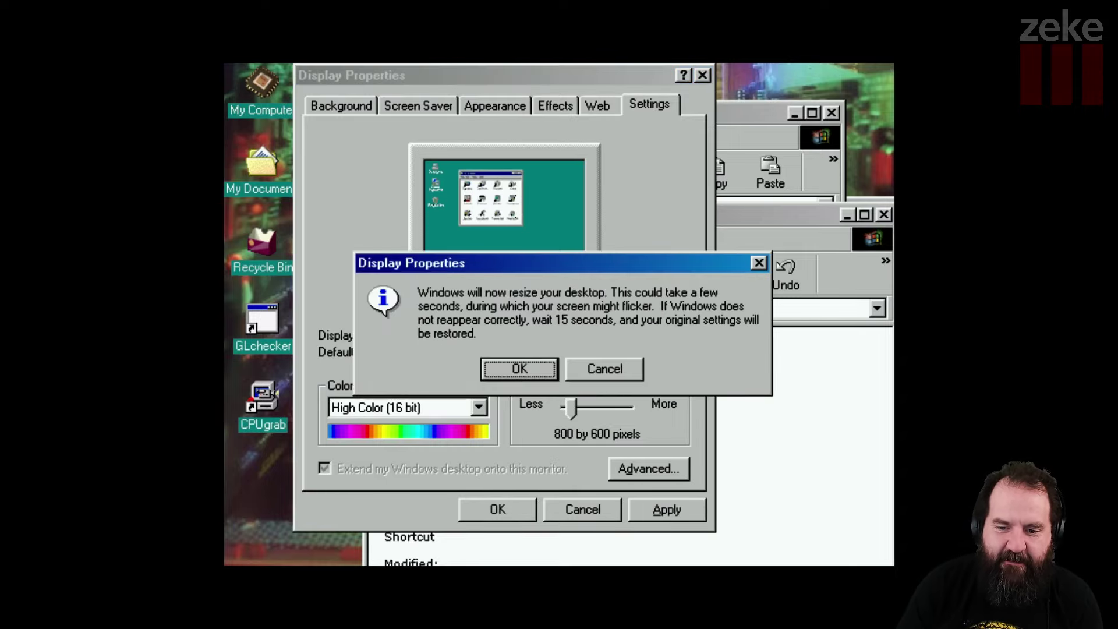
click(542, 369)
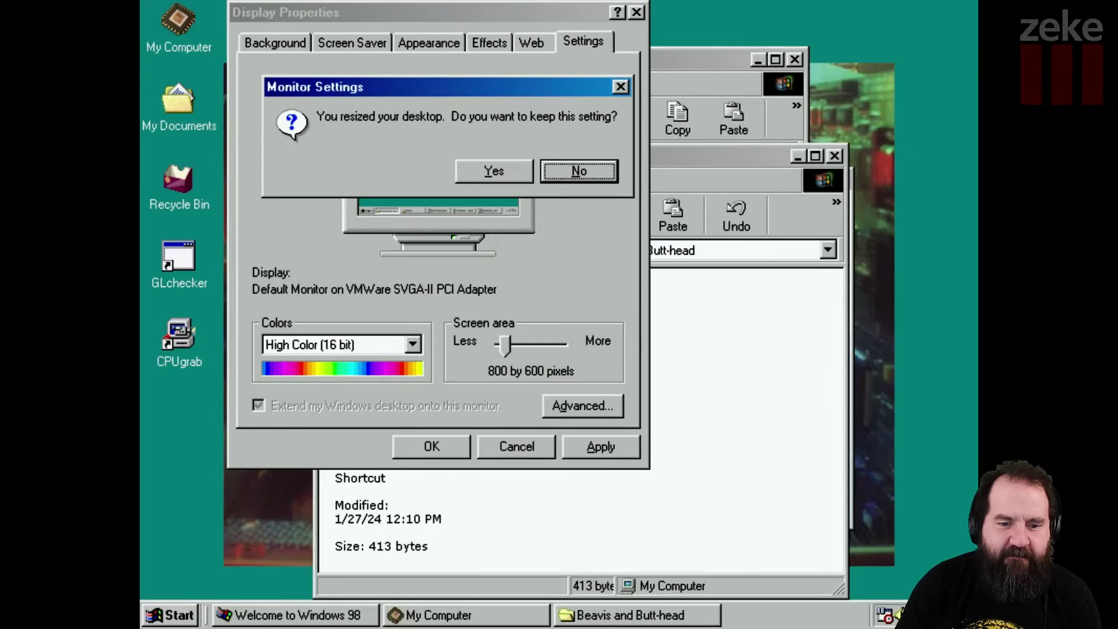
click(507, 171)
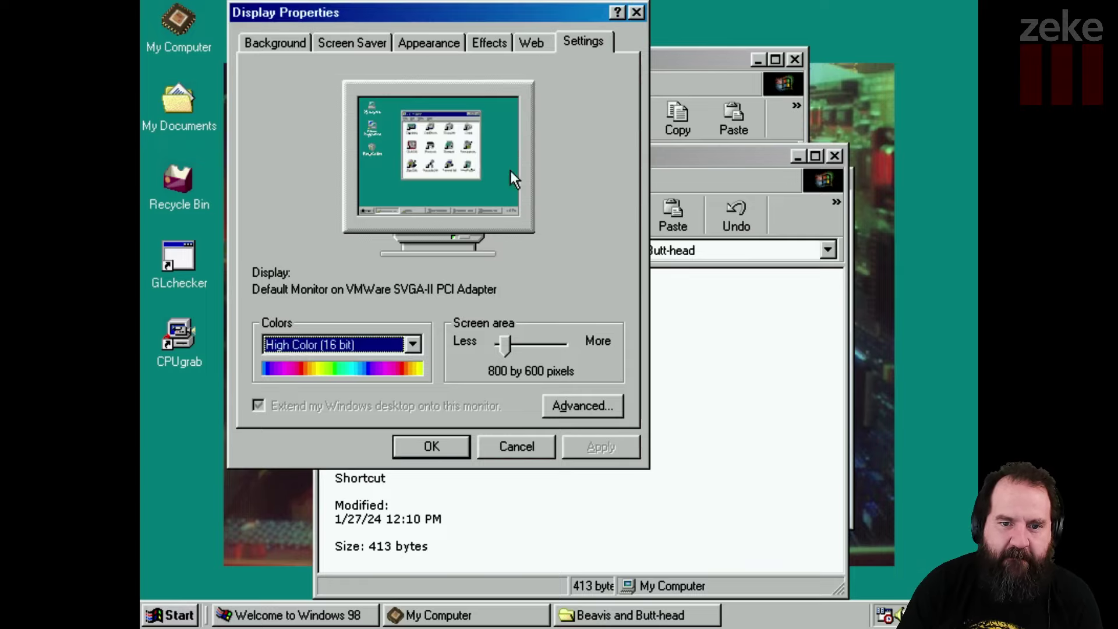
drag(505, 343, 497, 345)
click(594, 444)
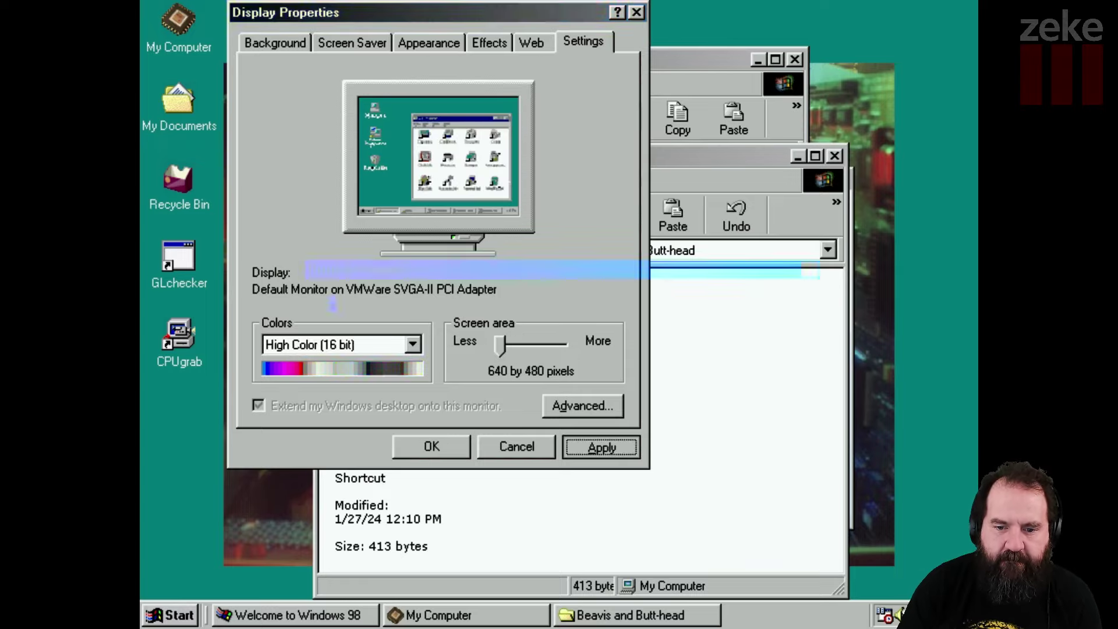
click(512, 361)
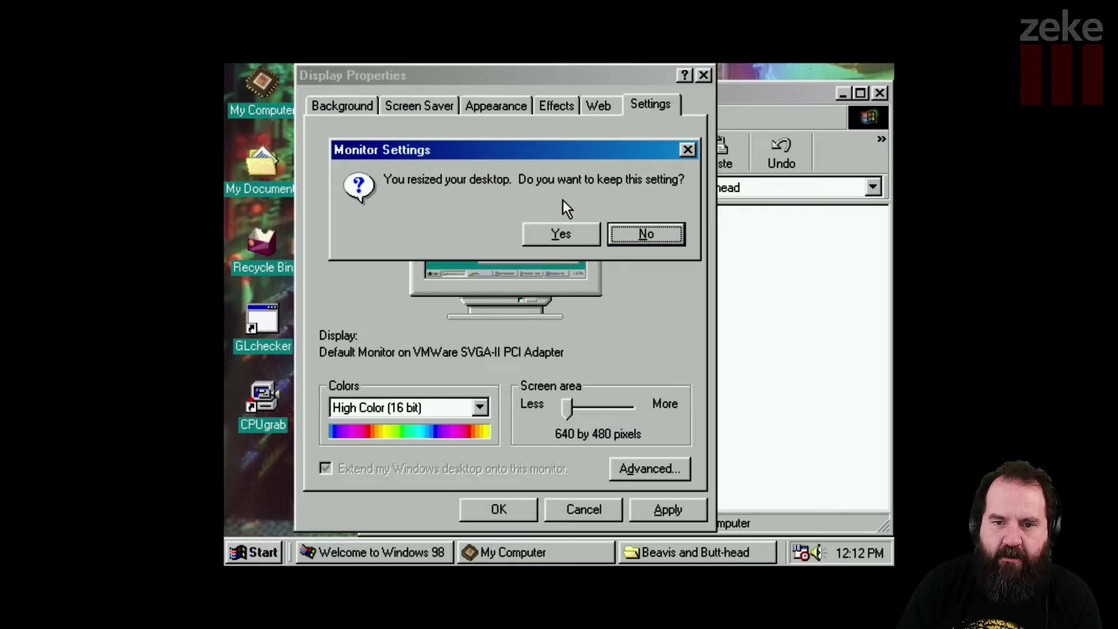
click(561, 234)
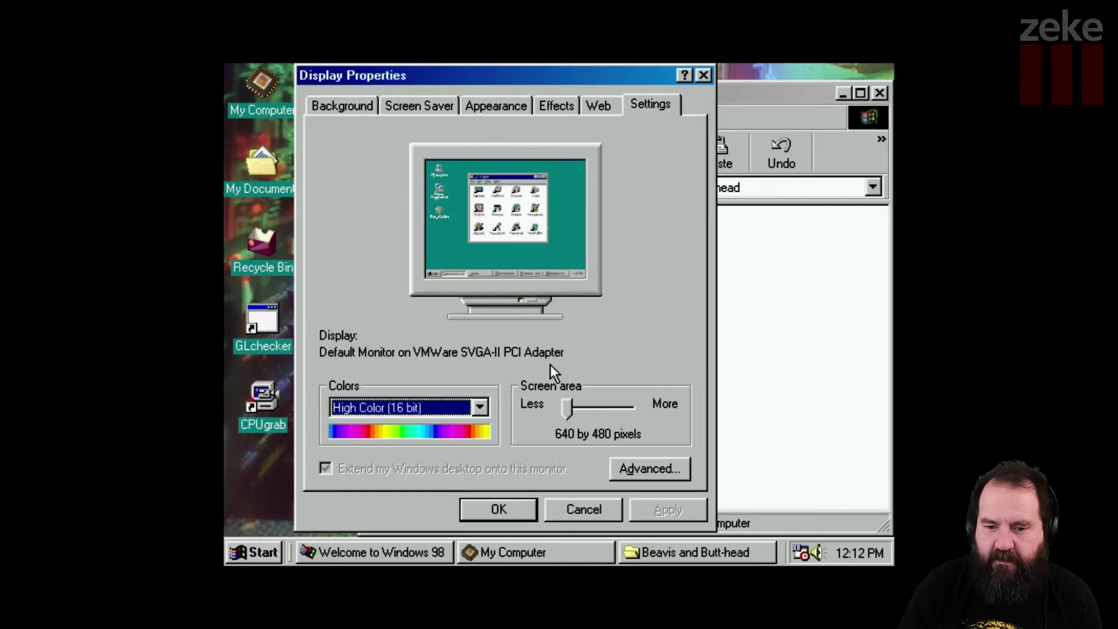
click(498, 504)
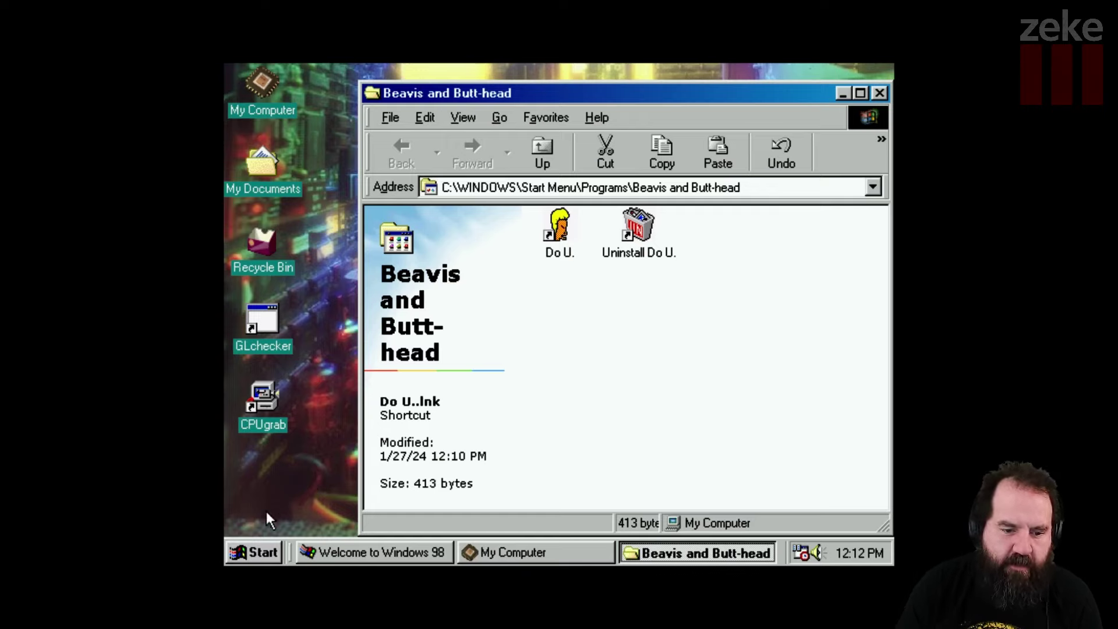
click(264, 550)
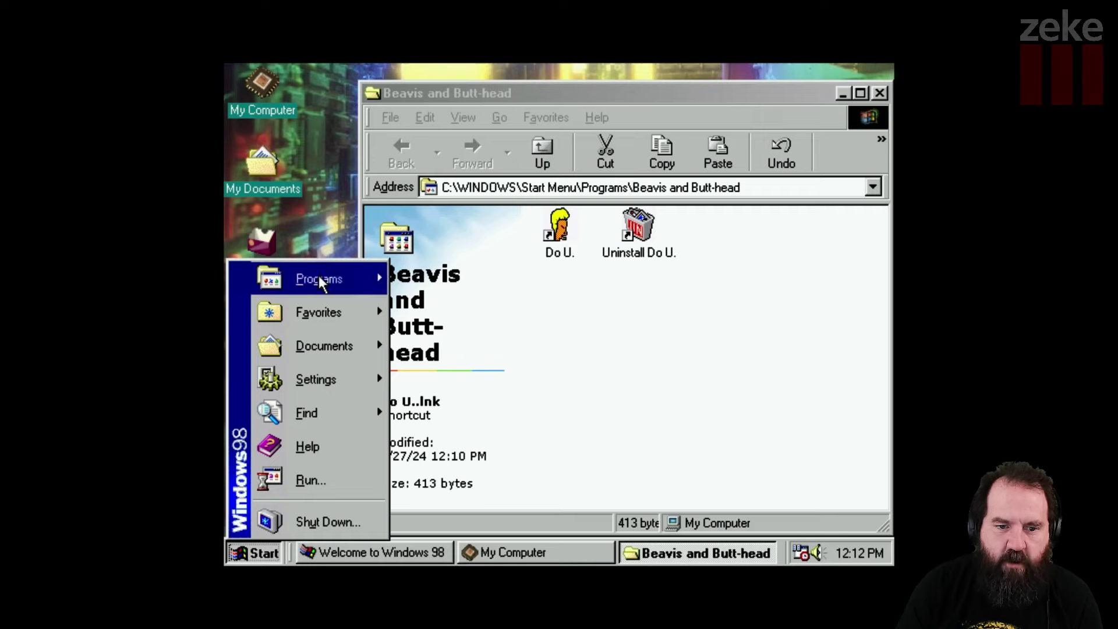
mouse_move(320, 284)
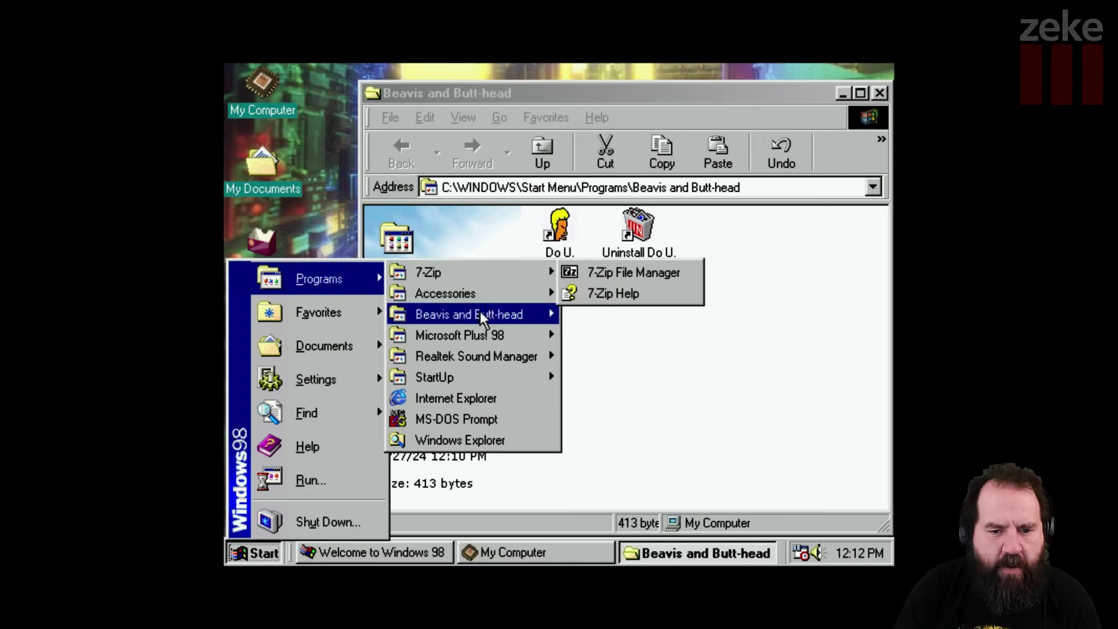
mouse_move(487, 317)
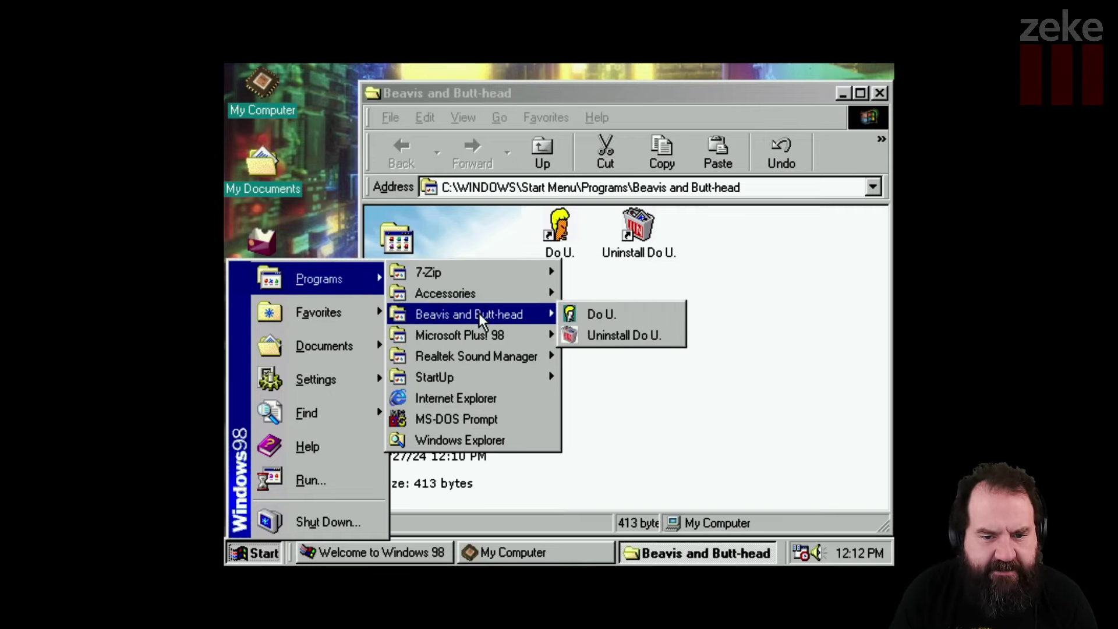
right_click(615, 324)
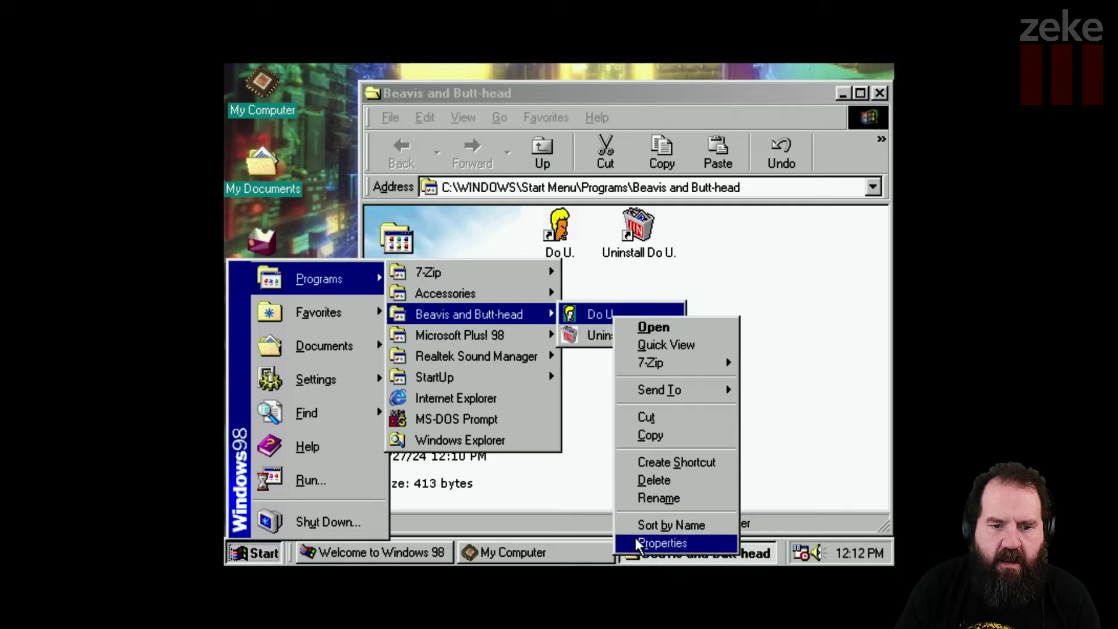
click(639, 543)
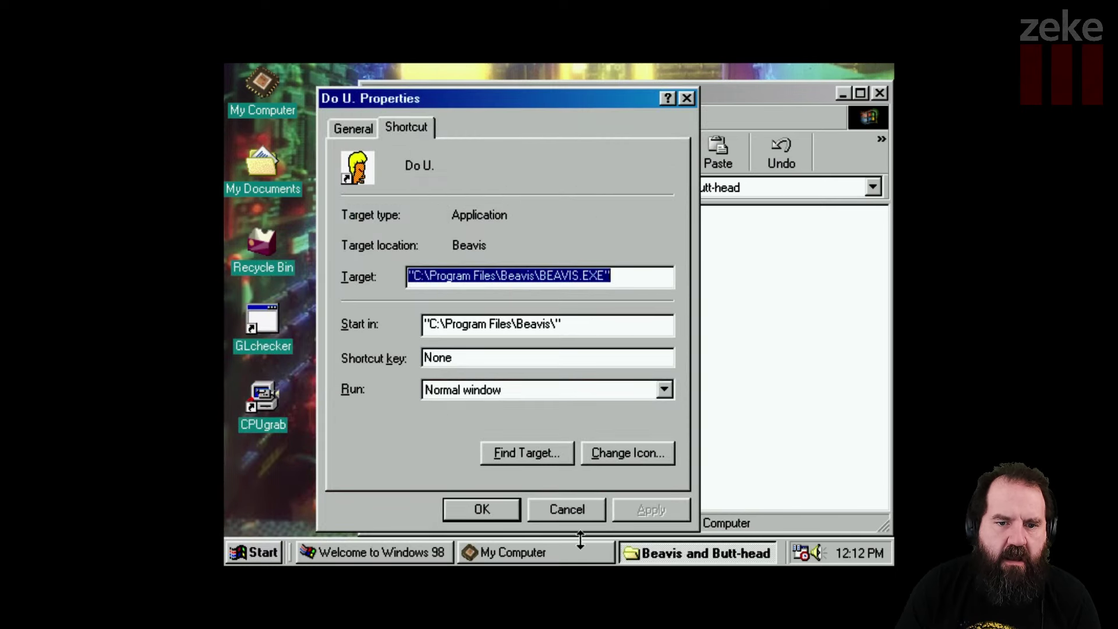
click(687, 98)
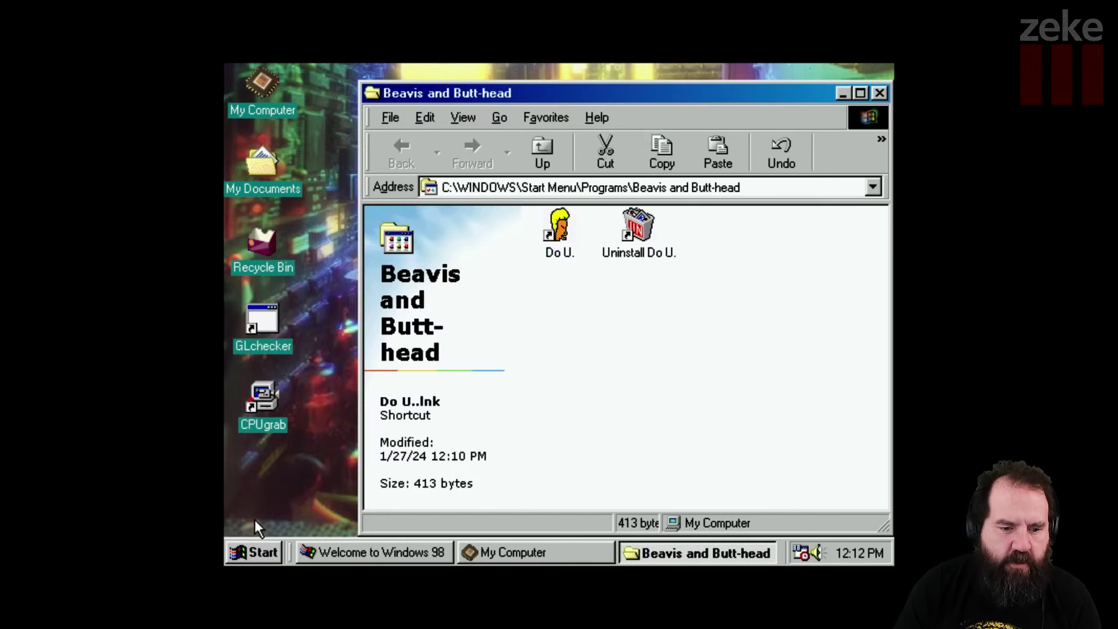
double_click(265, 88)
double_click(659, 257)
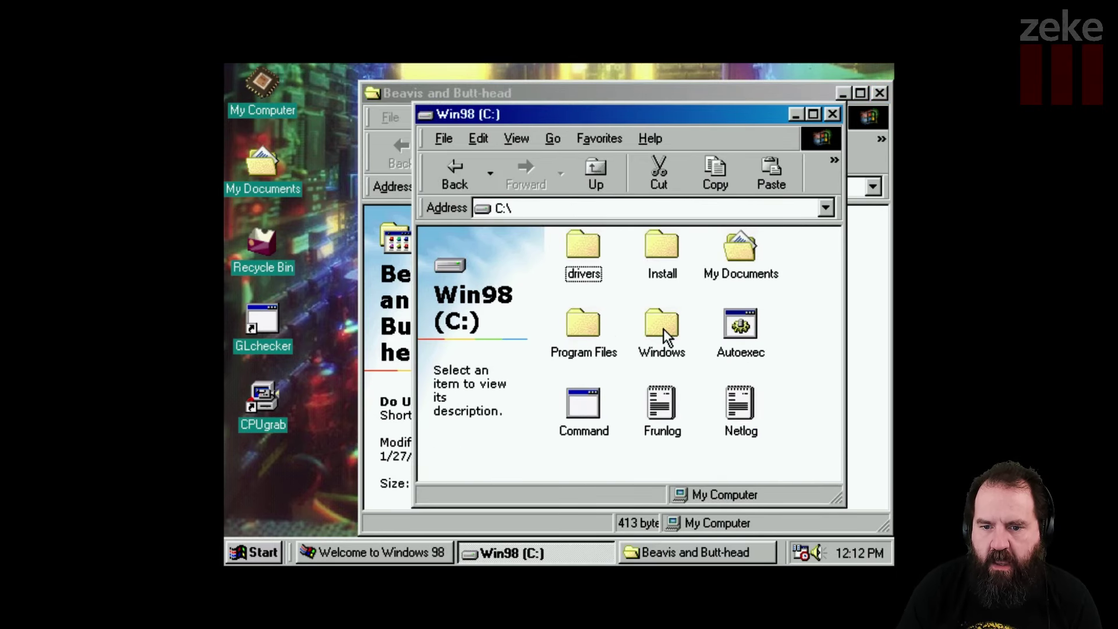
double_click(579, 326)
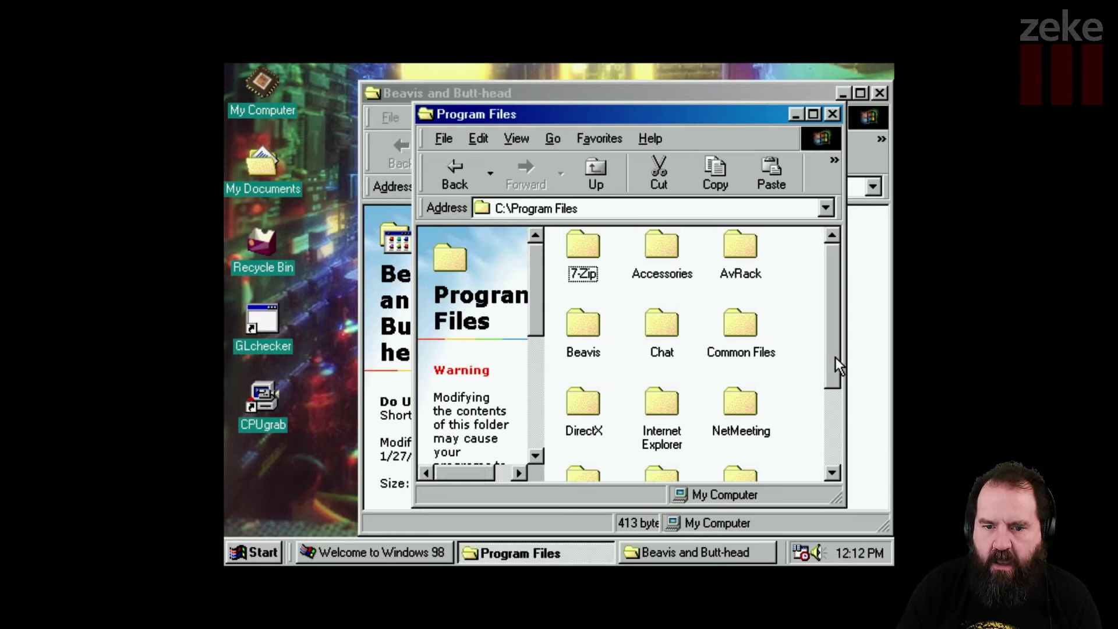
double_click(586, 326)
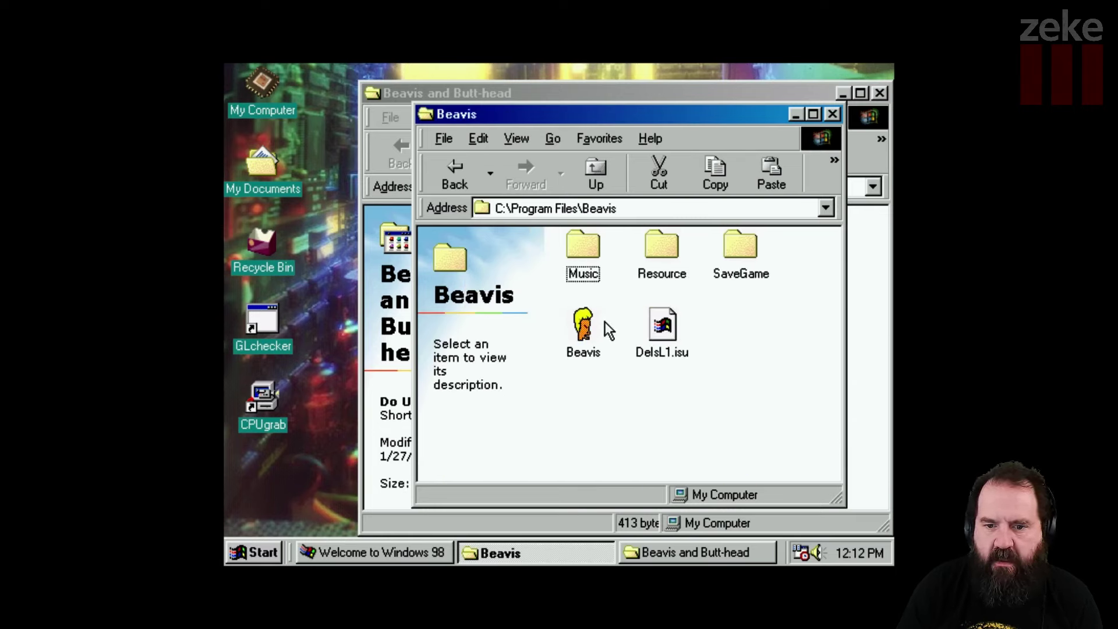
right_click(575, 326)
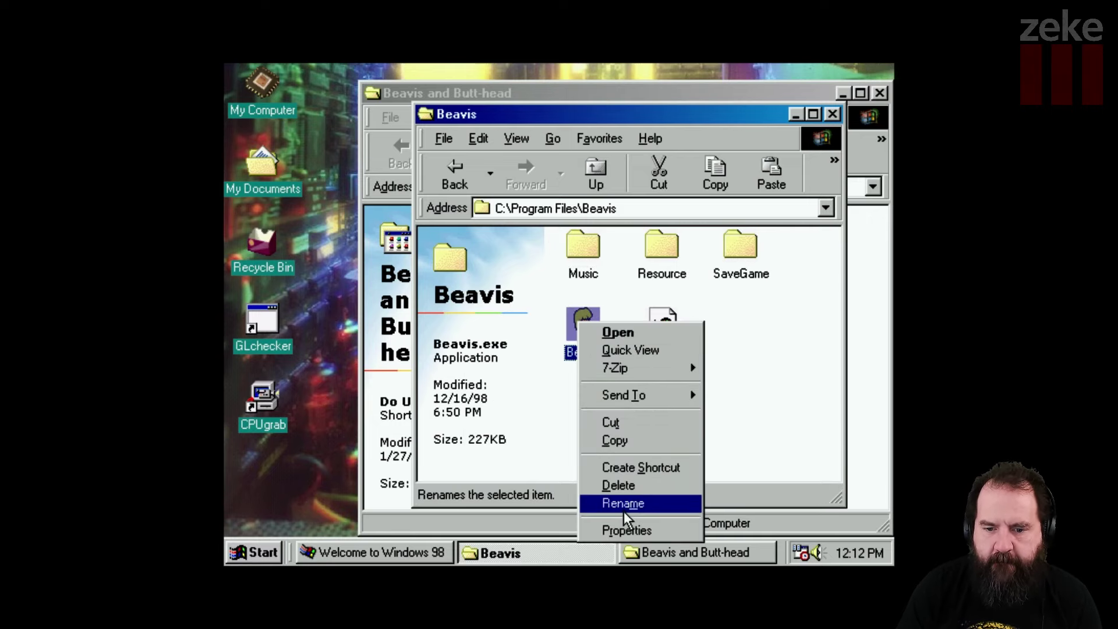
click(623, 526)
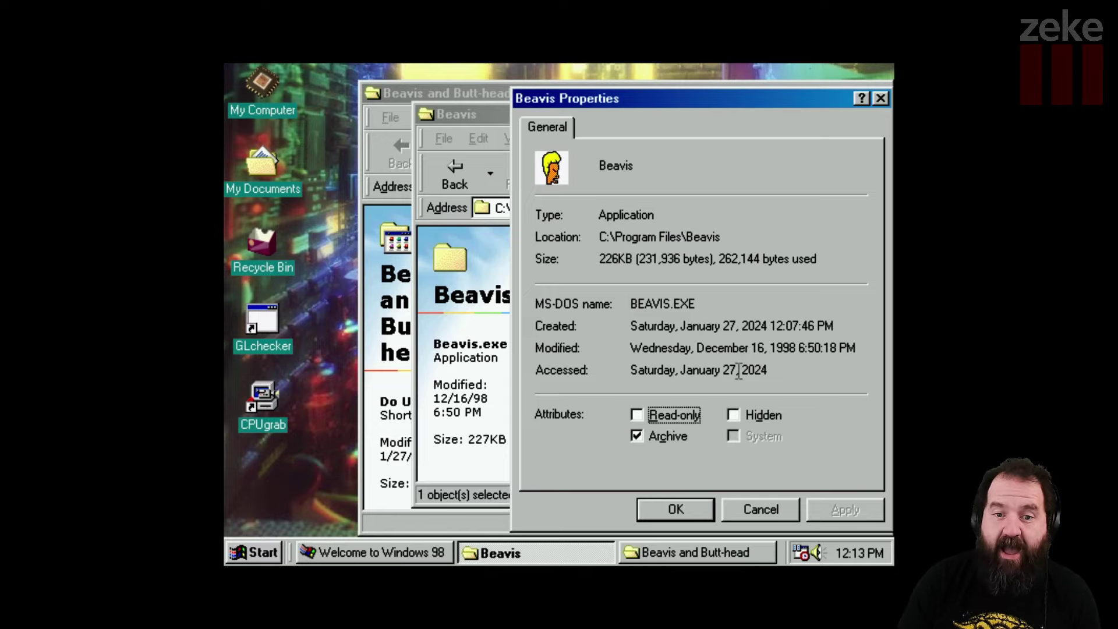
click(765, 515)
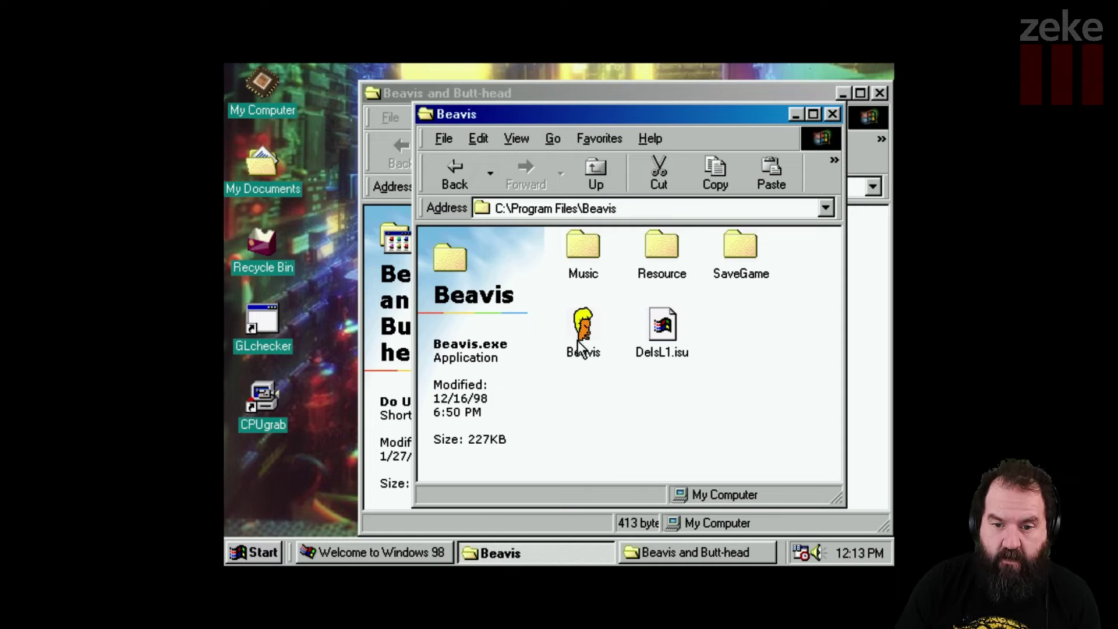
right_click(583, 335)
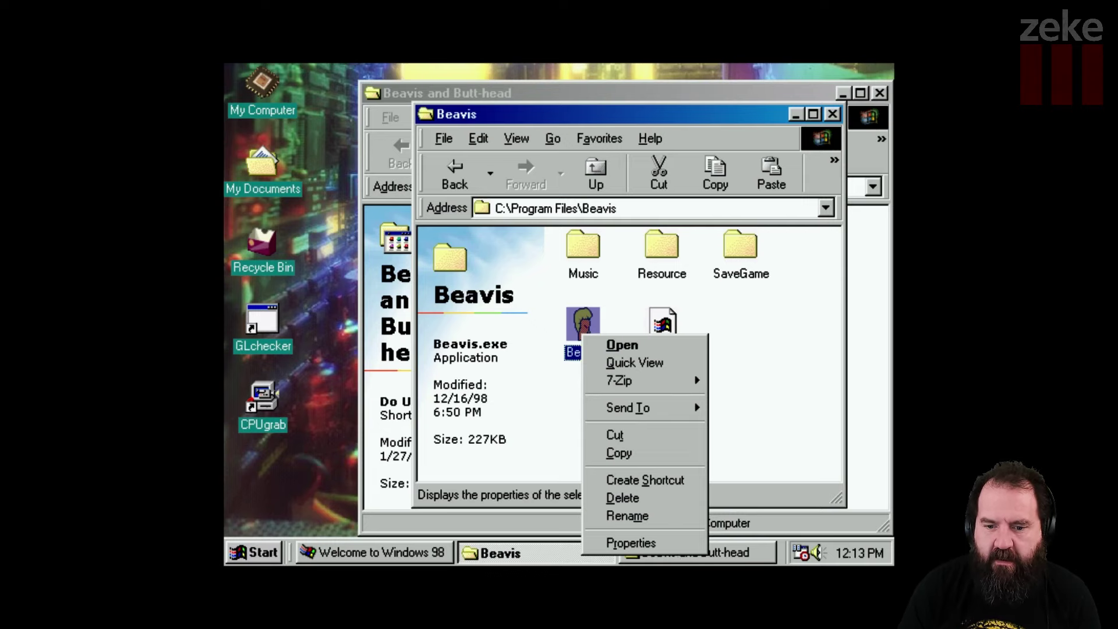
click(668, 544)
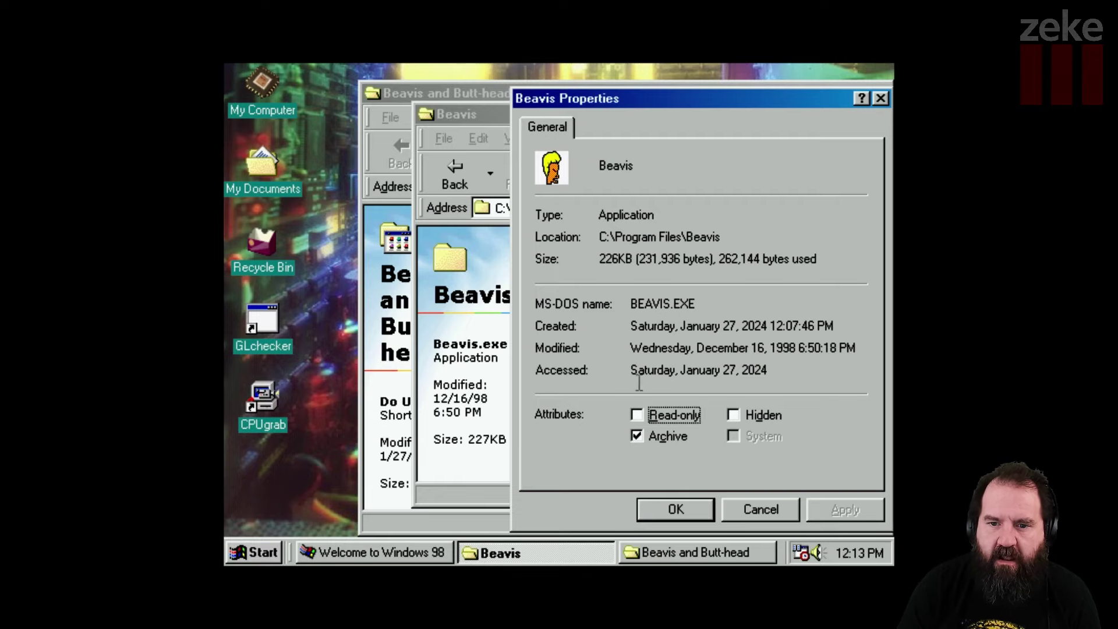
click(881, 99)
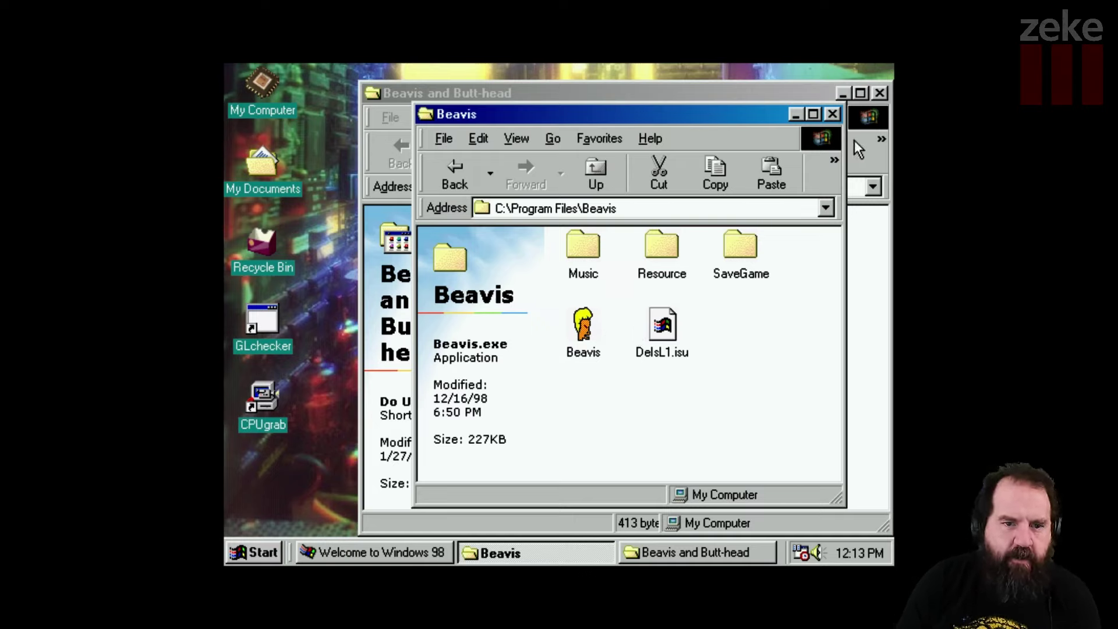
Step: Review the Do U. shortcut's General and Shortcut tabs and locate its BEAVIS.EXE target folder
click(723, 94)
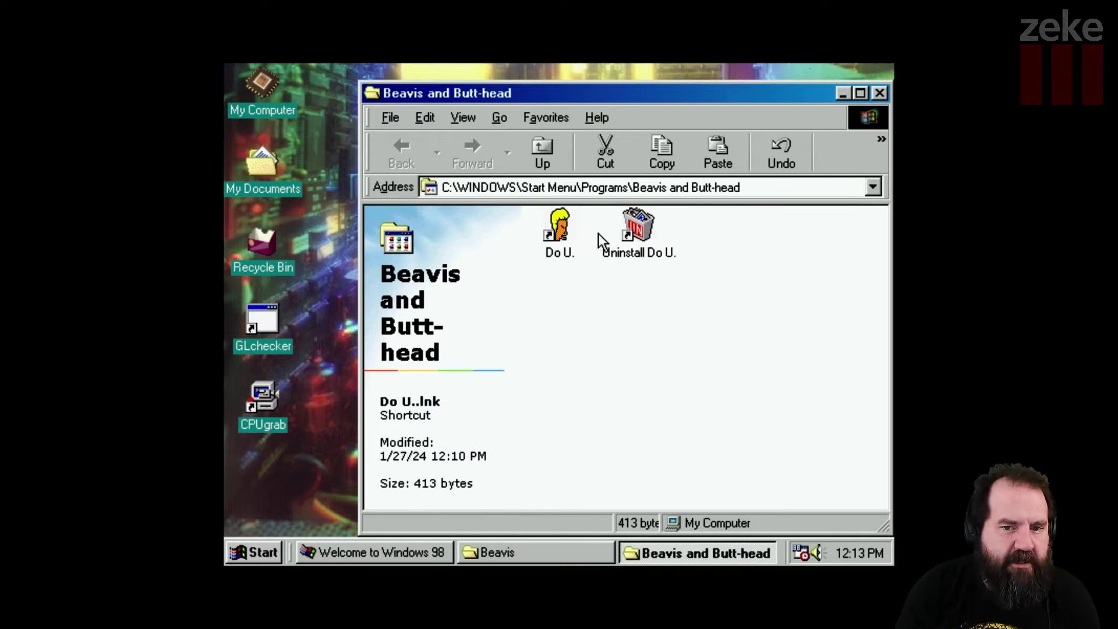
right_click(561, 228)
click(605, 431)
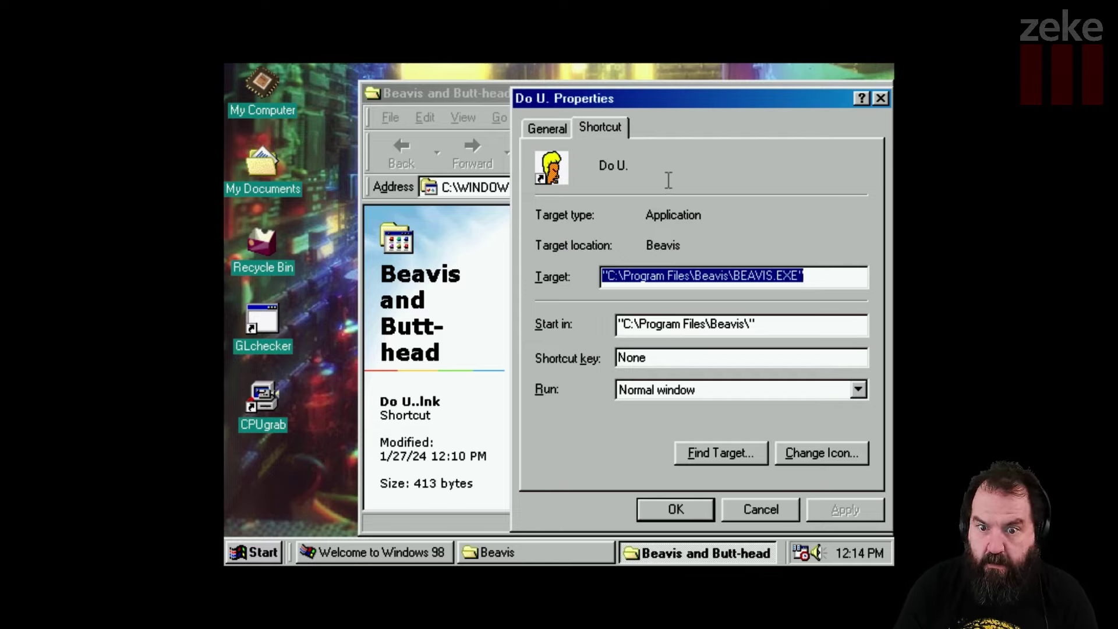
click(669, 180)
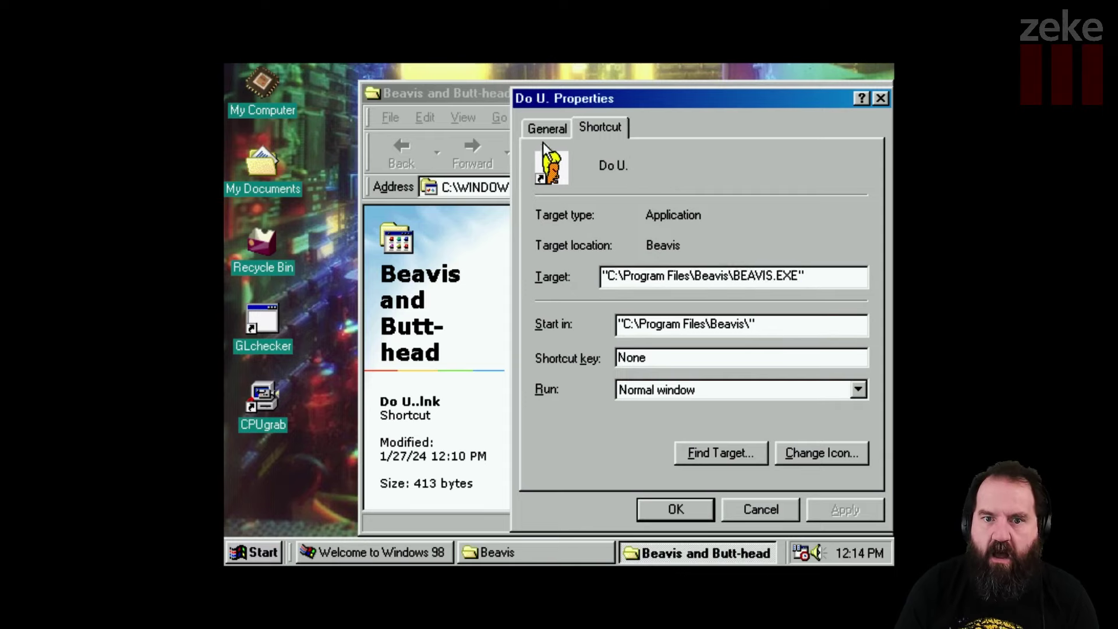
key(ctrl+Tab)
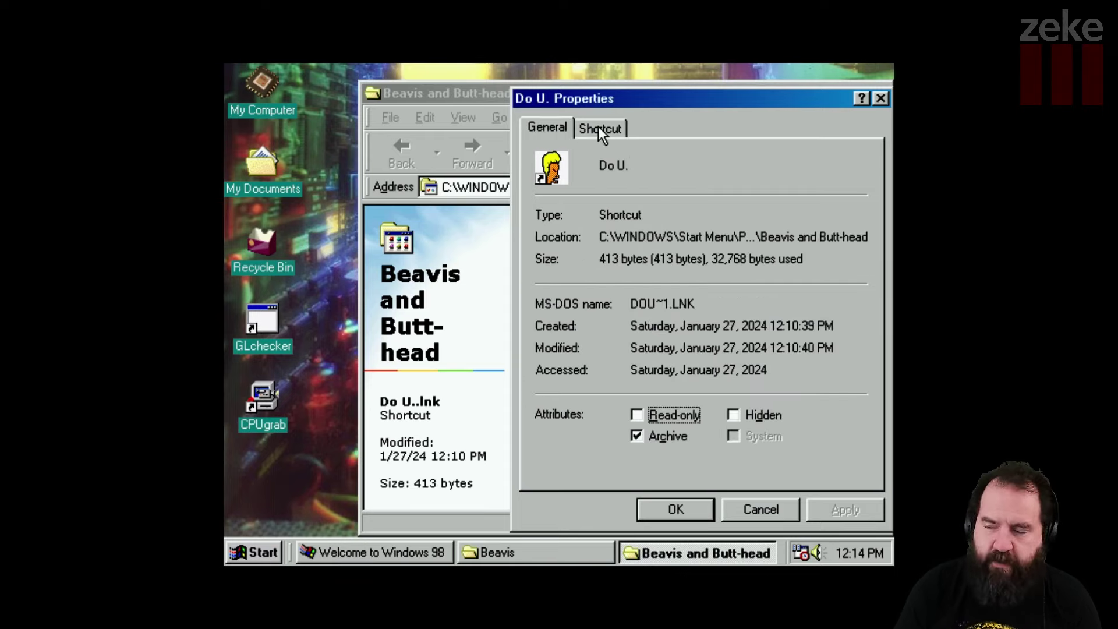
click(599, 127)
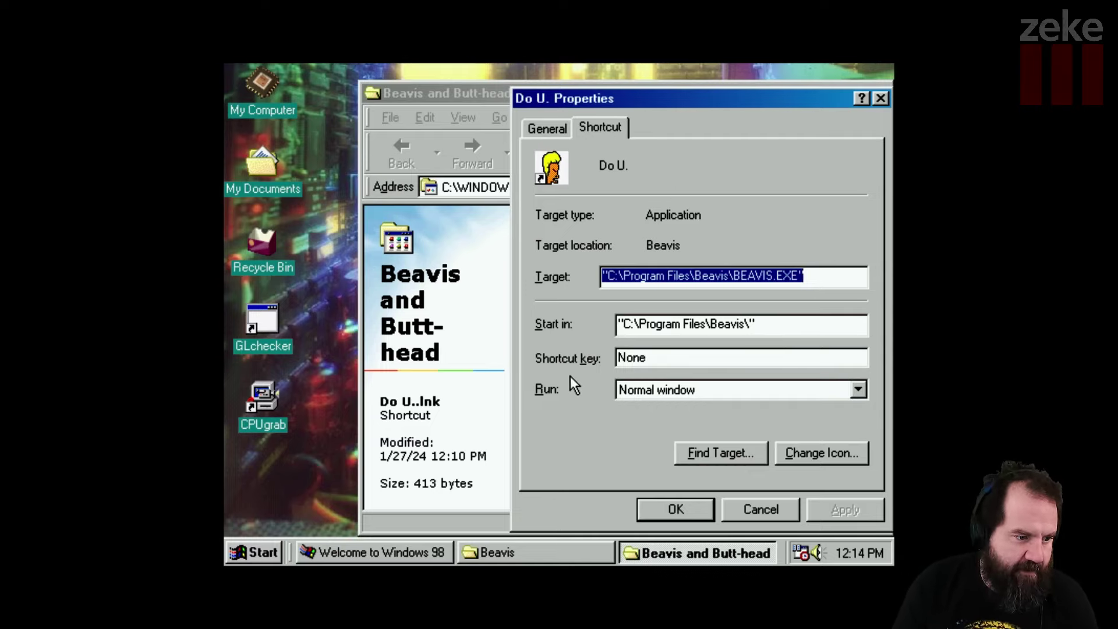
click(728, 454)
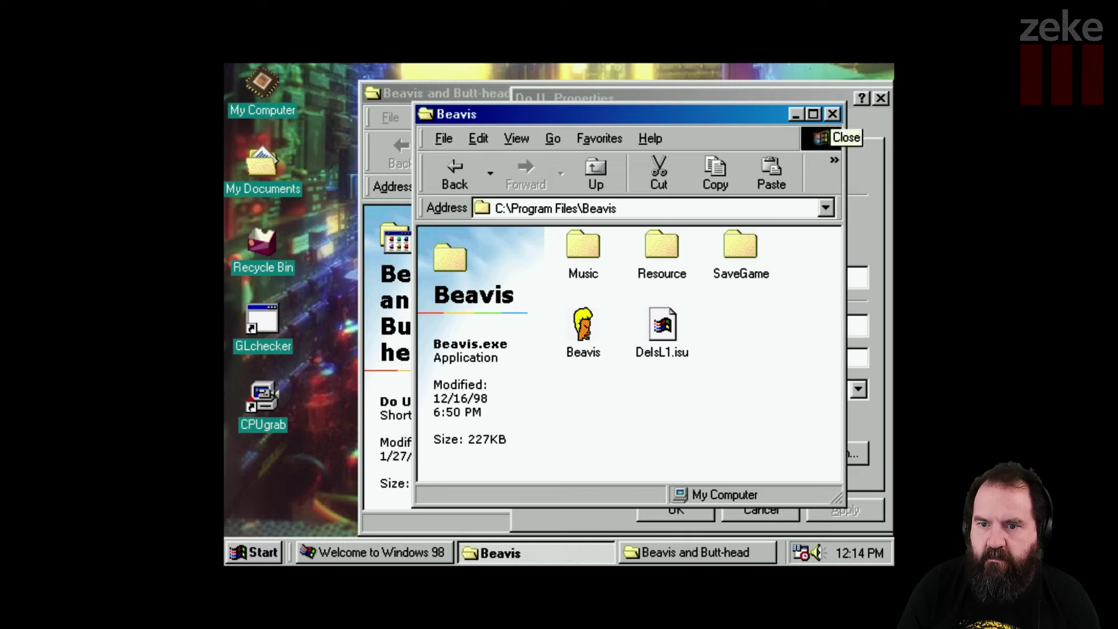
Step: Close the C:\Program Files\Beavis window and take the VM out of full-screen
click(833, 114)
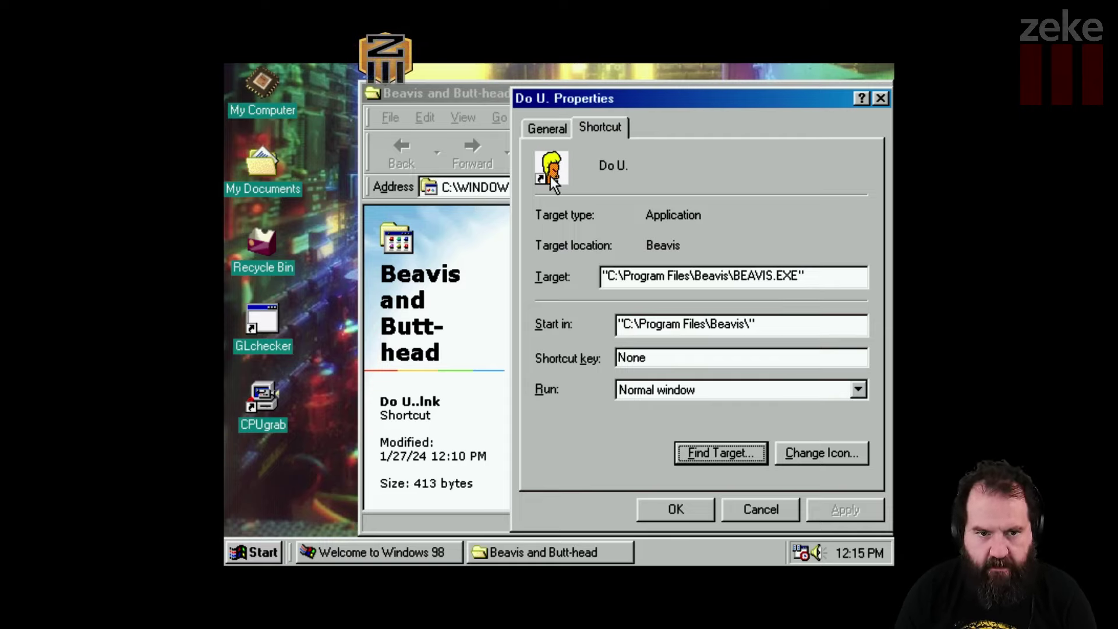
key(Control_R+f)
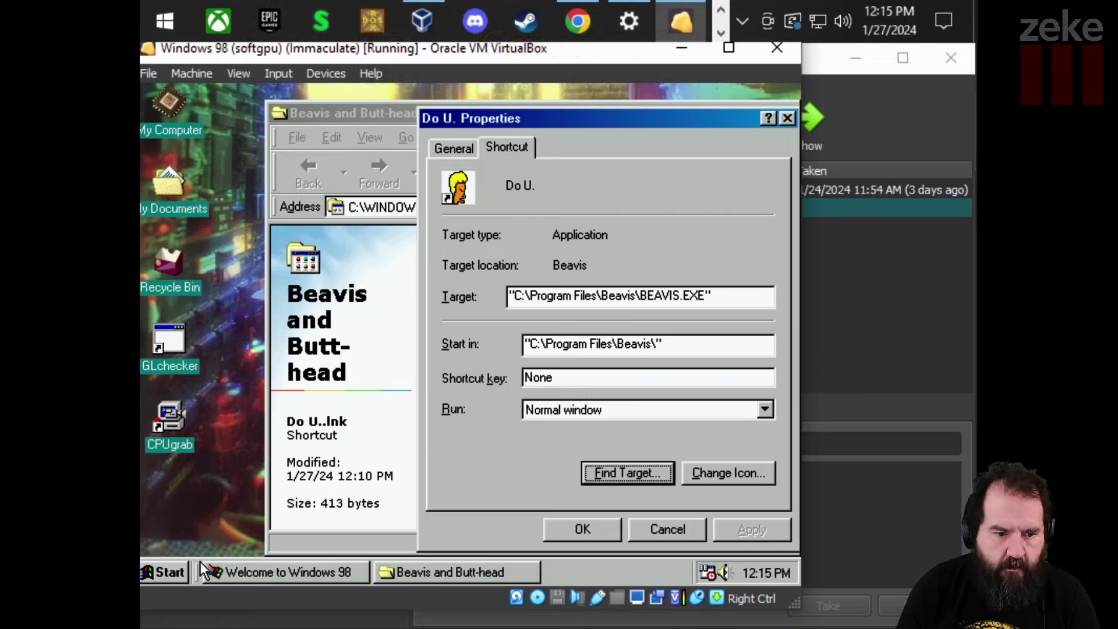
Step: Launch Do U. from Start > Programs > Beavis and Butt-head and expand the crash Details
click(180, 568)
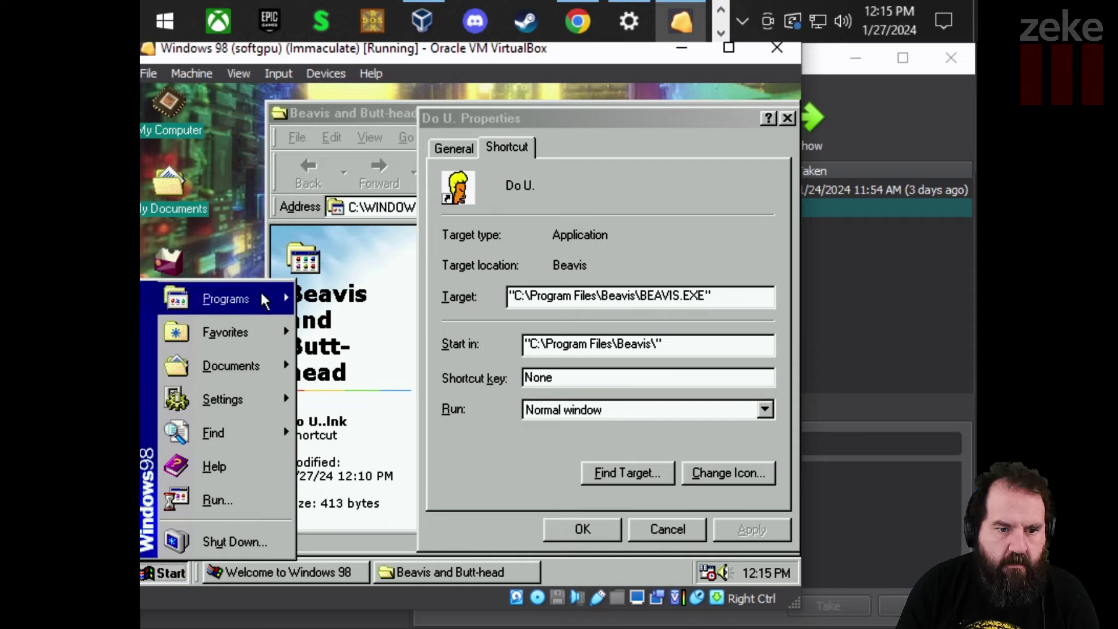
mouse_move(262, 298)
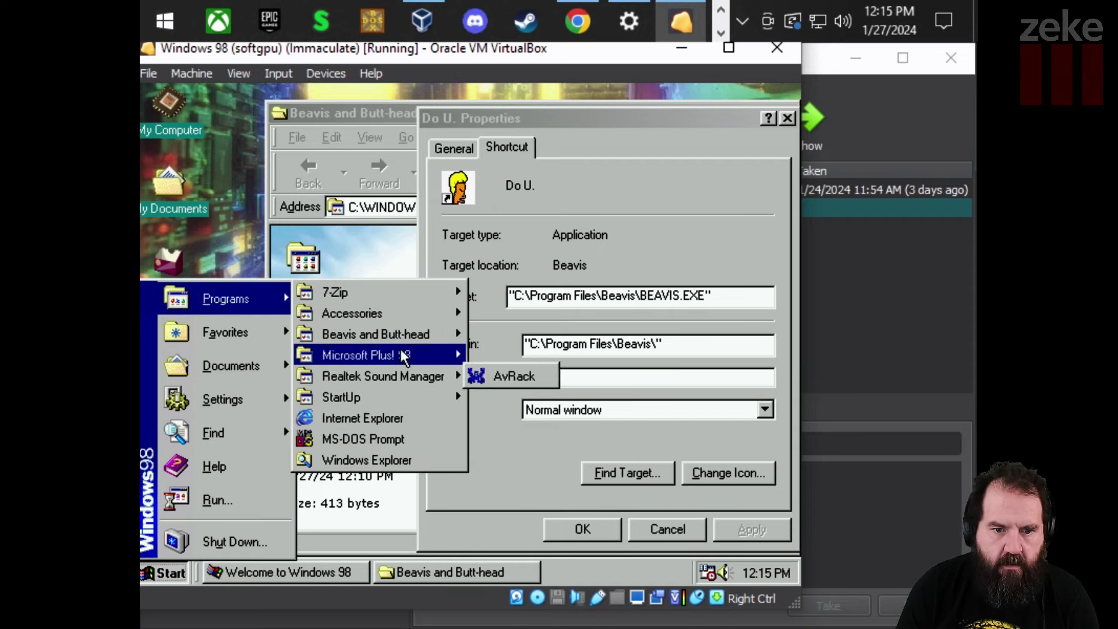
mouse_move(409, 337)
click(536, 332)
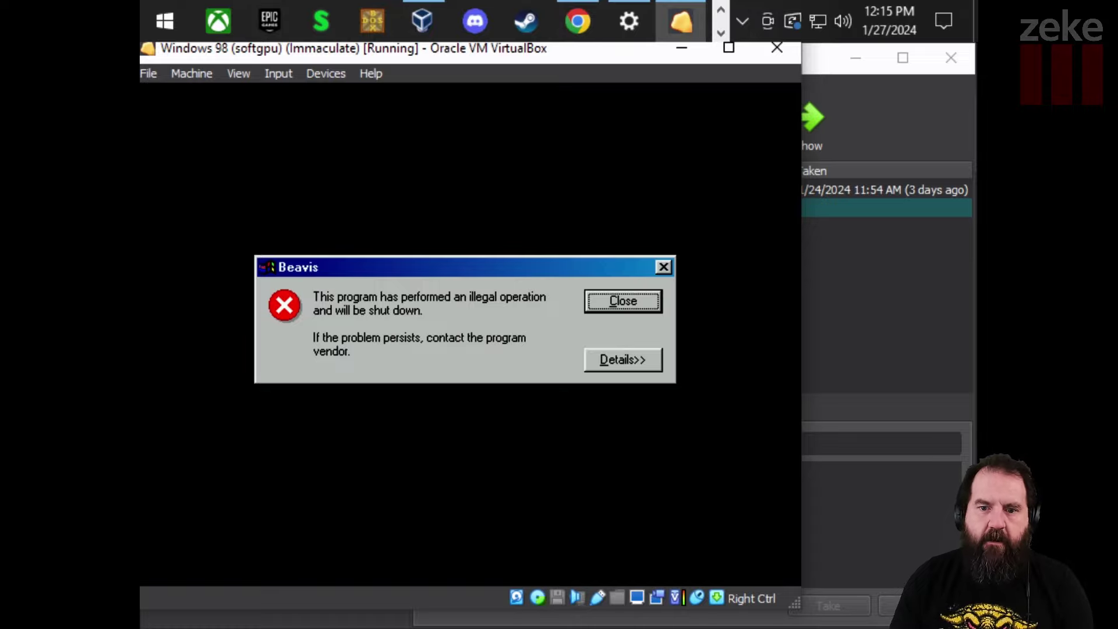
key(Tab)
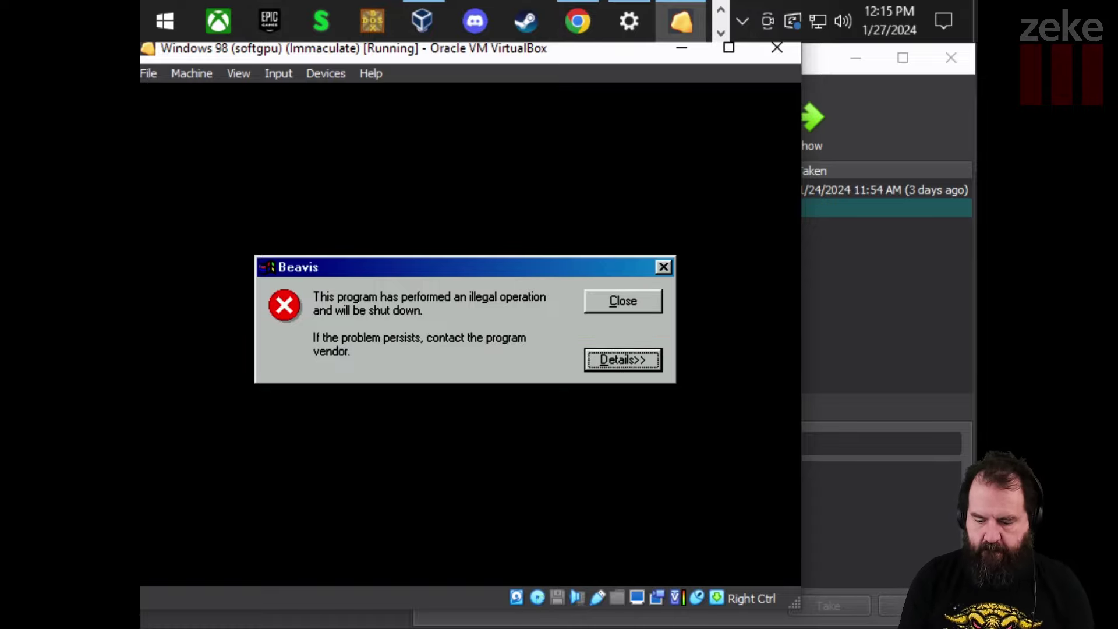
key(Return)
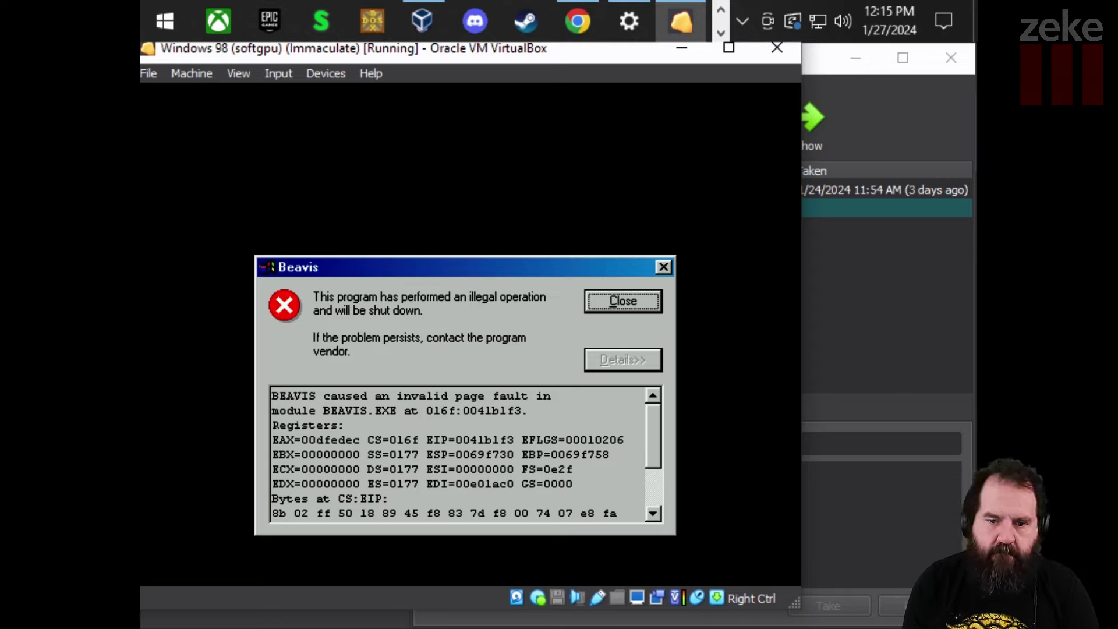
Step: Browse the BEAVIS.EXE crash dump text, moving through its register and stack lines
key(Tab)
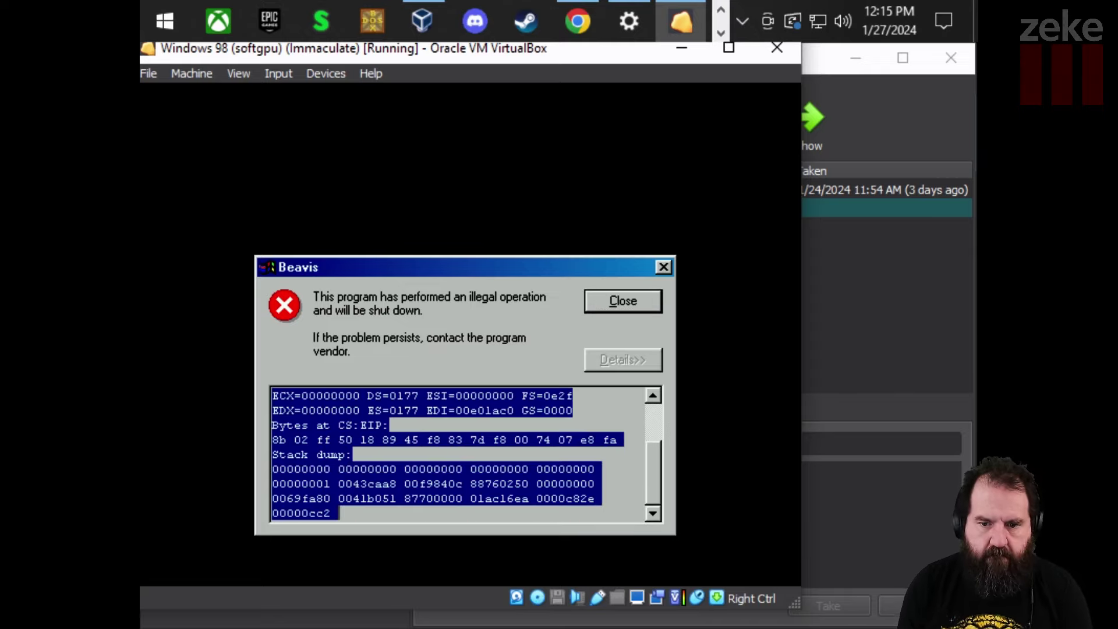
key(Down)
key(Up)
key(Up)
key(Up)
key(Up)
key(Up)
key(Up)
key(Up)
key(Up)
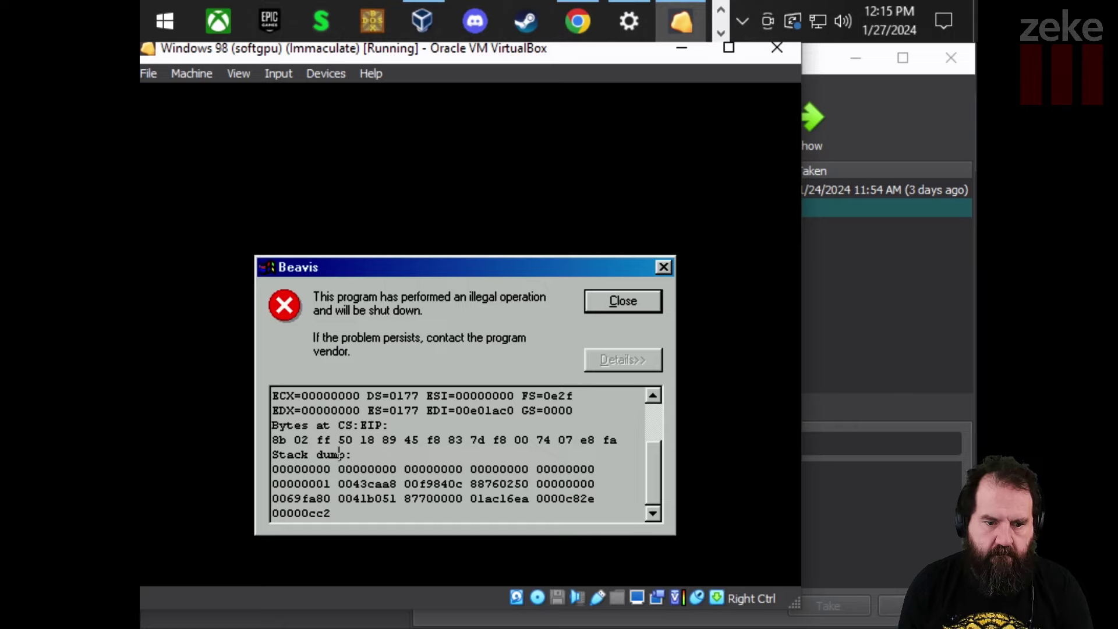
key(Up)
key(Up)
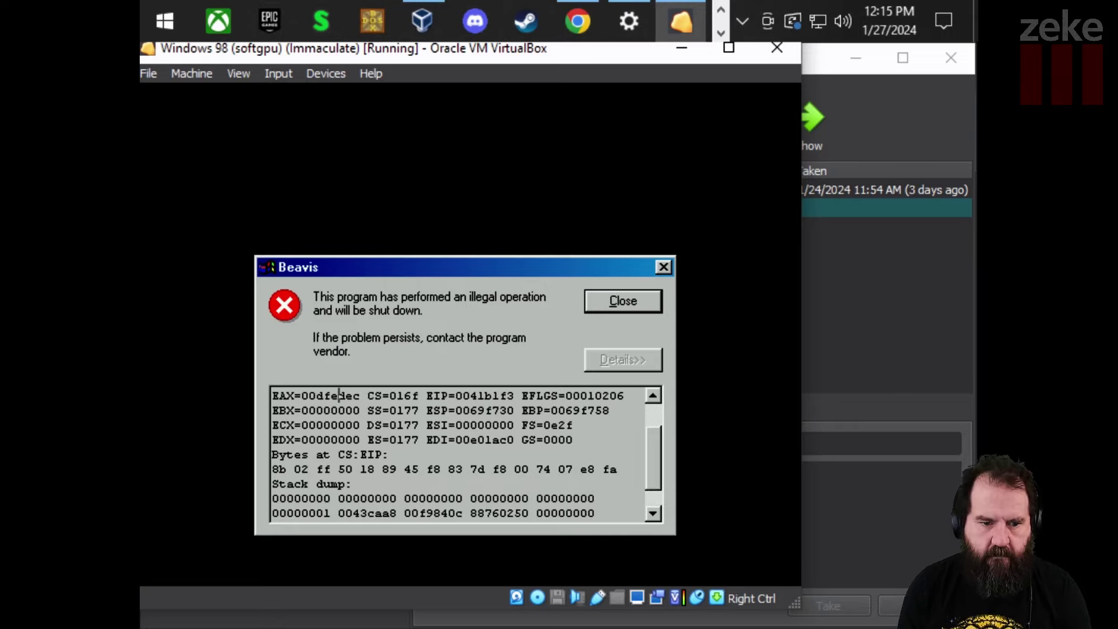
key(Up)
key(Up)
key(Up)
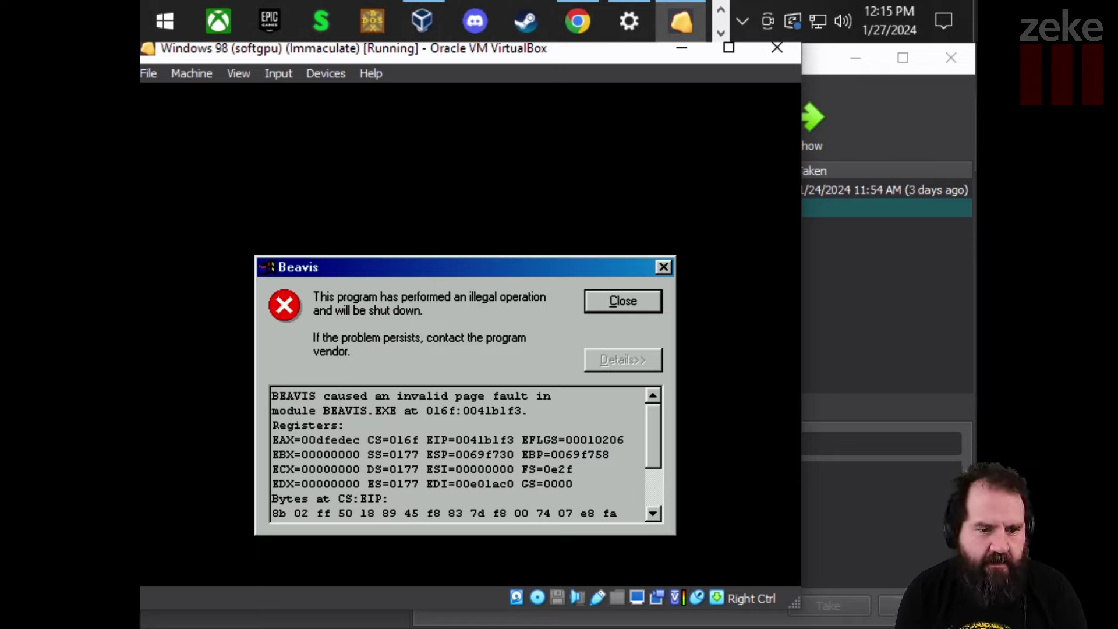
key(Down)
key(Down)
key(End)
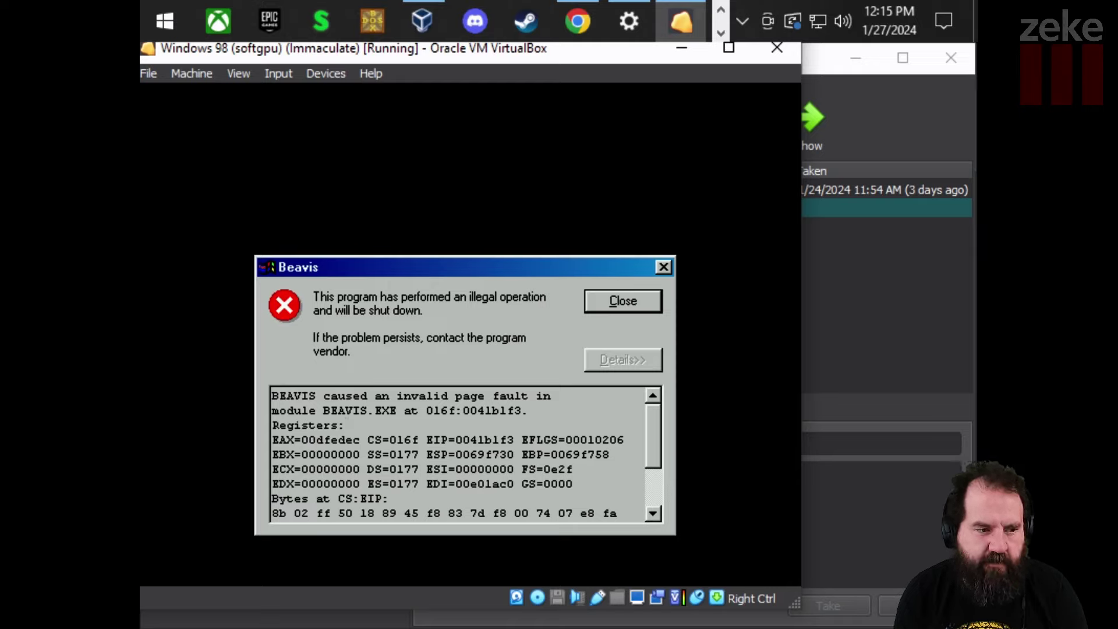
click(346, 440)
key(Down)
key(Down)
key(Down)
key(Down)
key(Down)
key(Down)
key(Down)
key(Down)
key(Down)
key(Down)
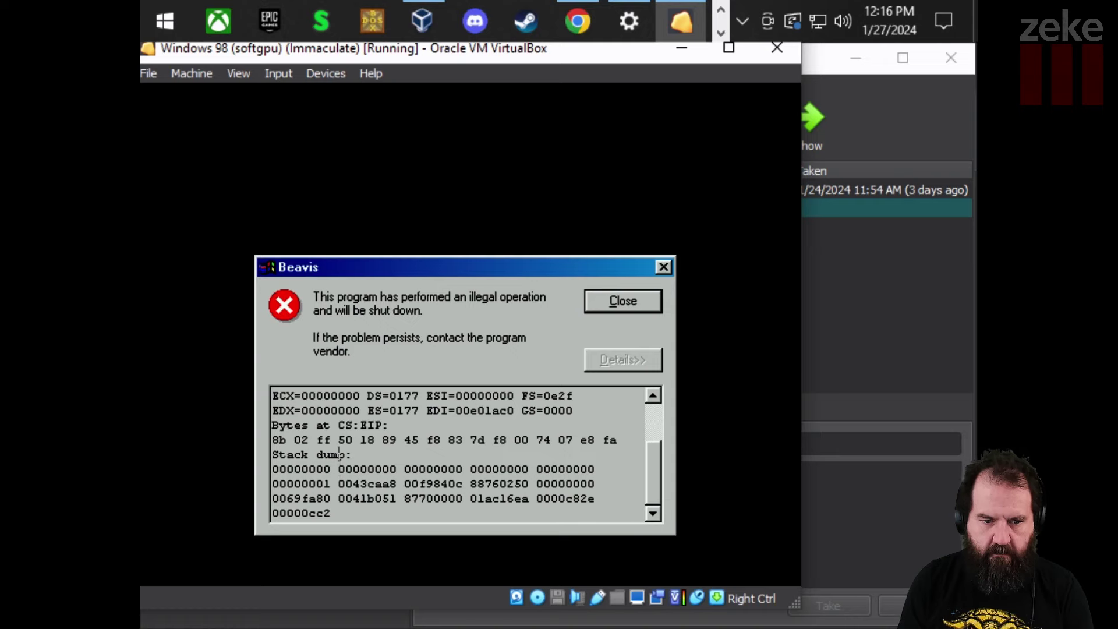
key(Tab)
key(Tab)
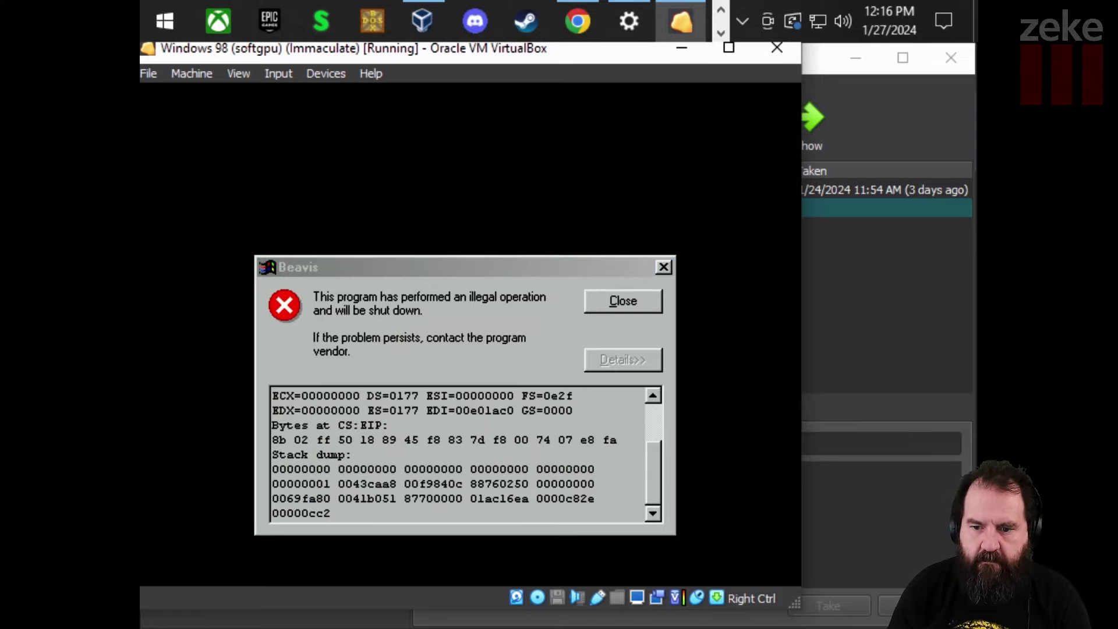
Step: Toggle full-screen, visit the Twitch stream manager, then return to the Windows 98 VM window
key(ctrl+f)
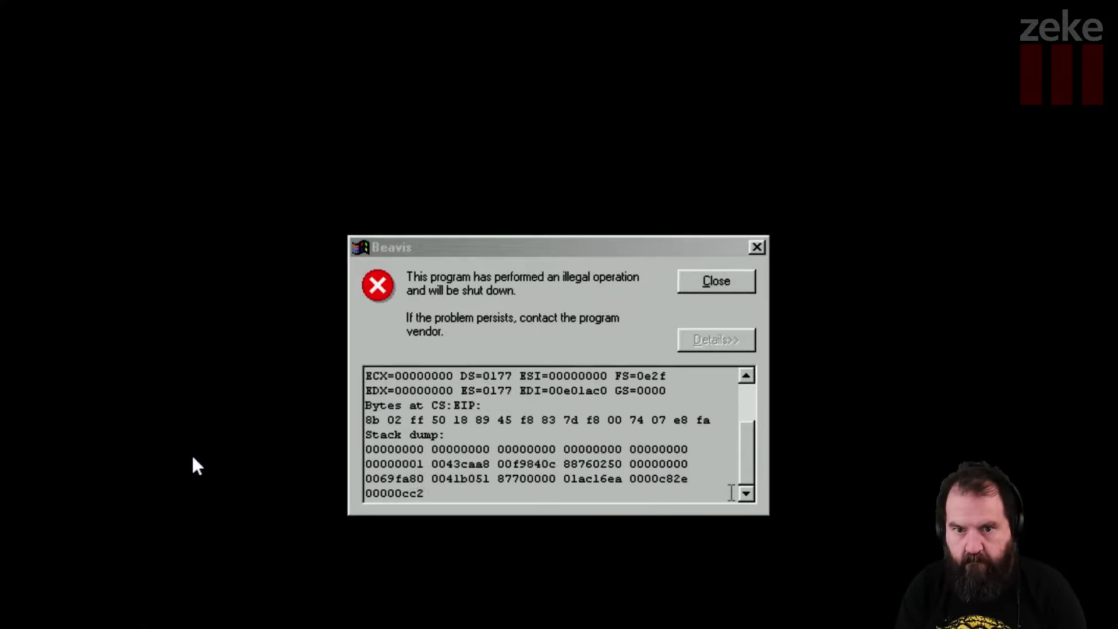
key(ctrl+f)
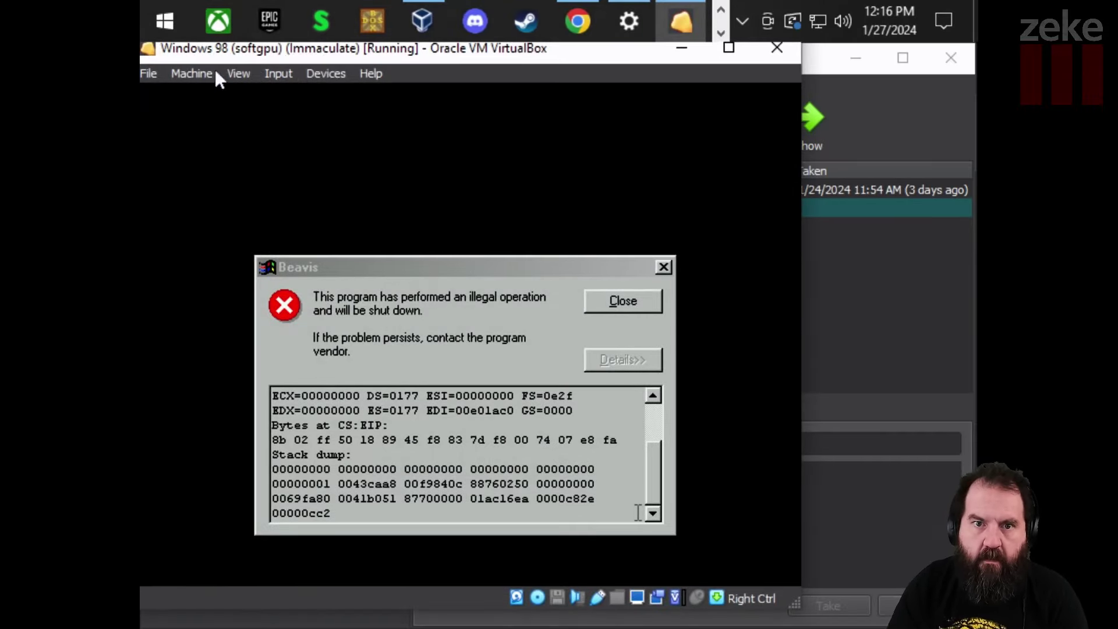
click(583, 19)
click(542, 511)
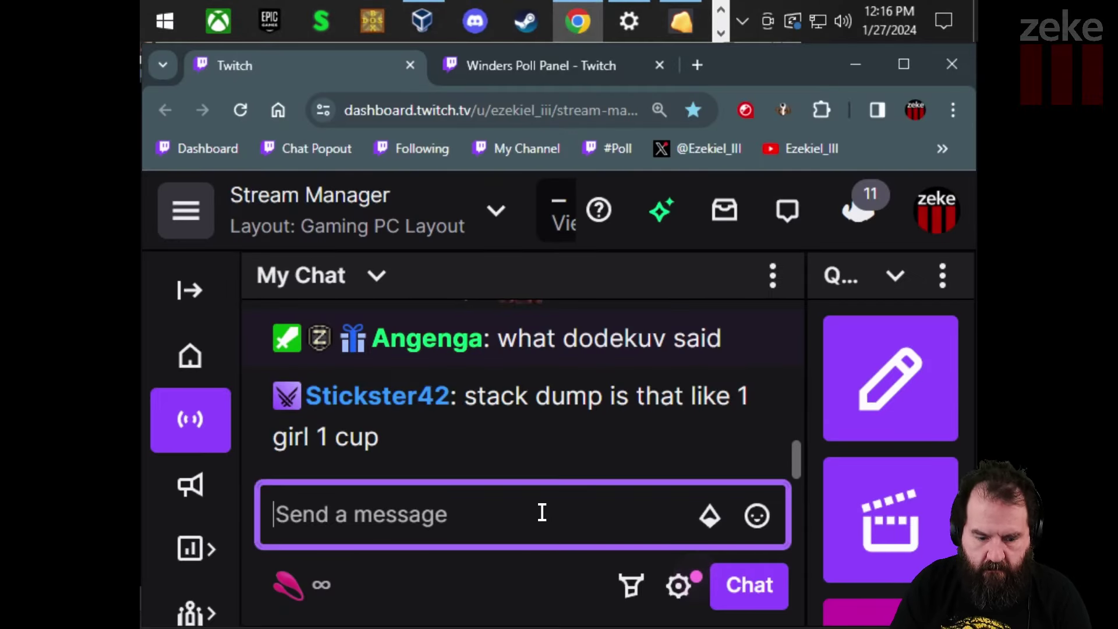
text(b)
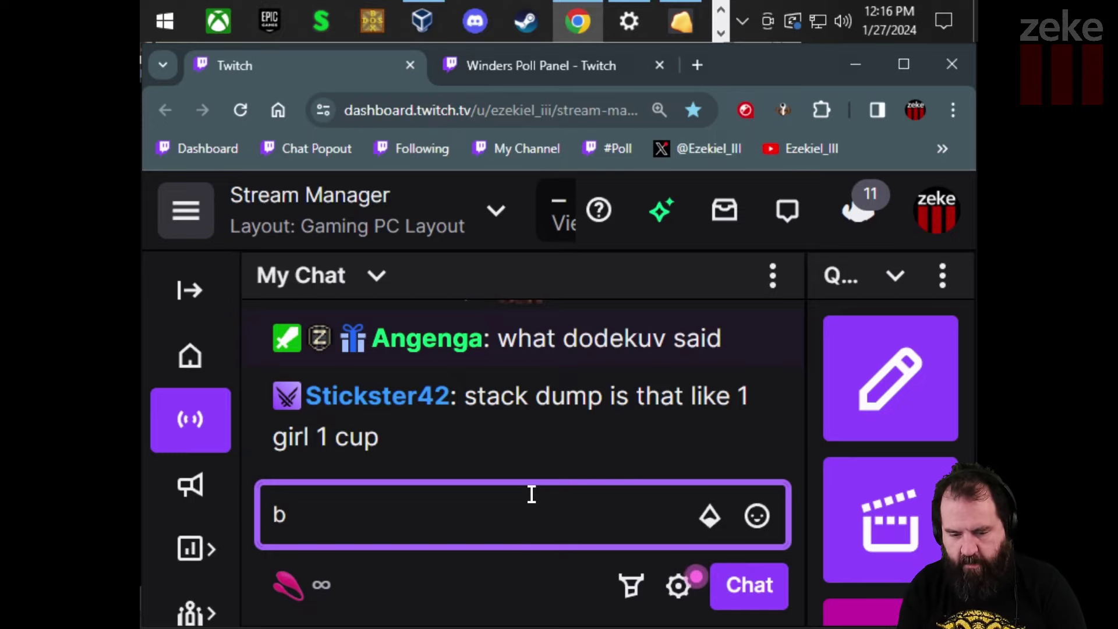
key(BackSpace)
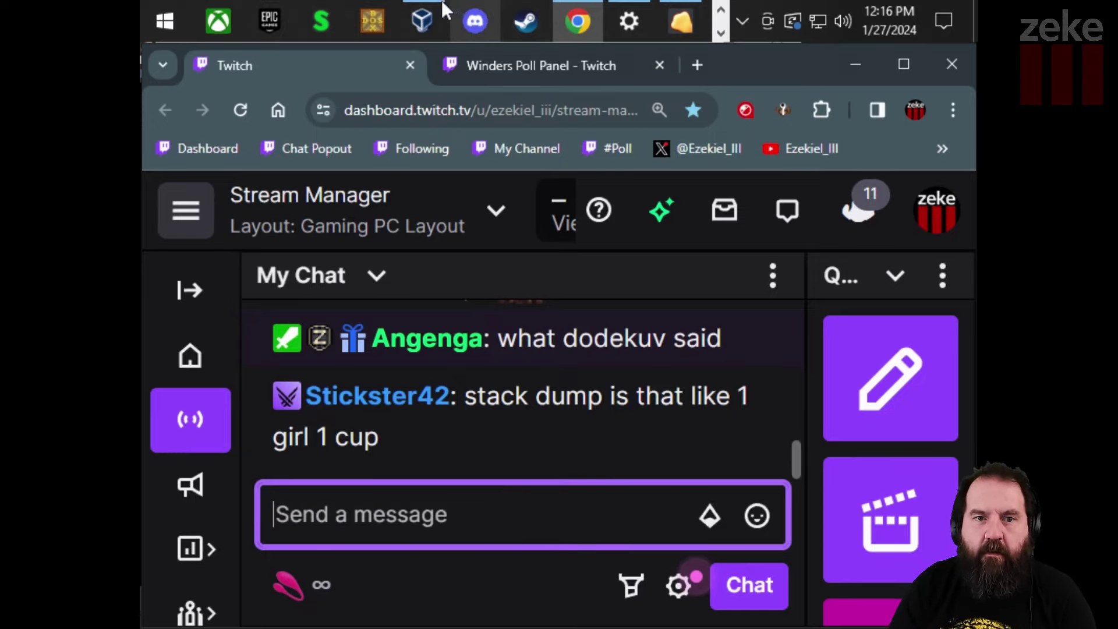
click(435, 5)
click(666, 15)
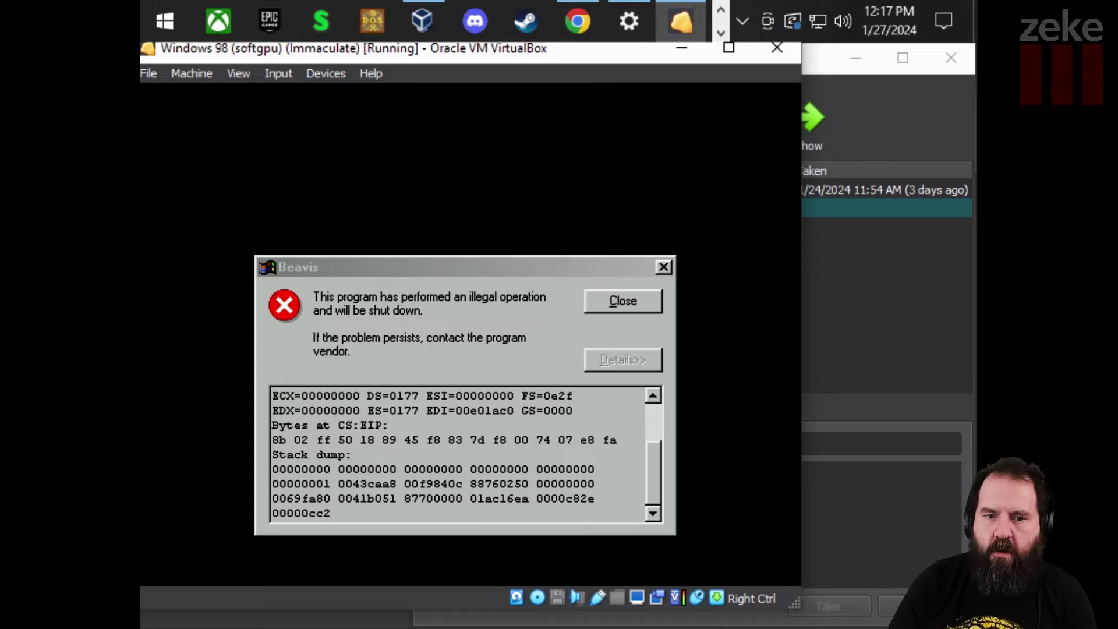
Step: Close the Beavis illegal-operation dialog with its X button
click(663, 267)
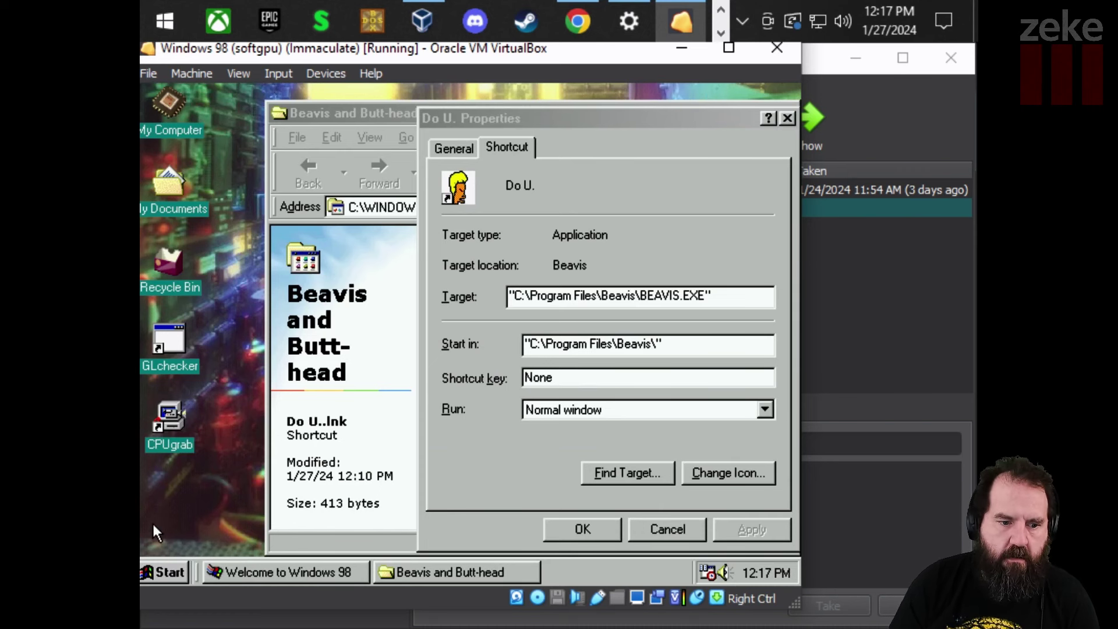
Step: Attempt Start > Shut Down, End Task on the hung program, and cancel the Do U. Properties
click(163, 573)
click(196, 540)
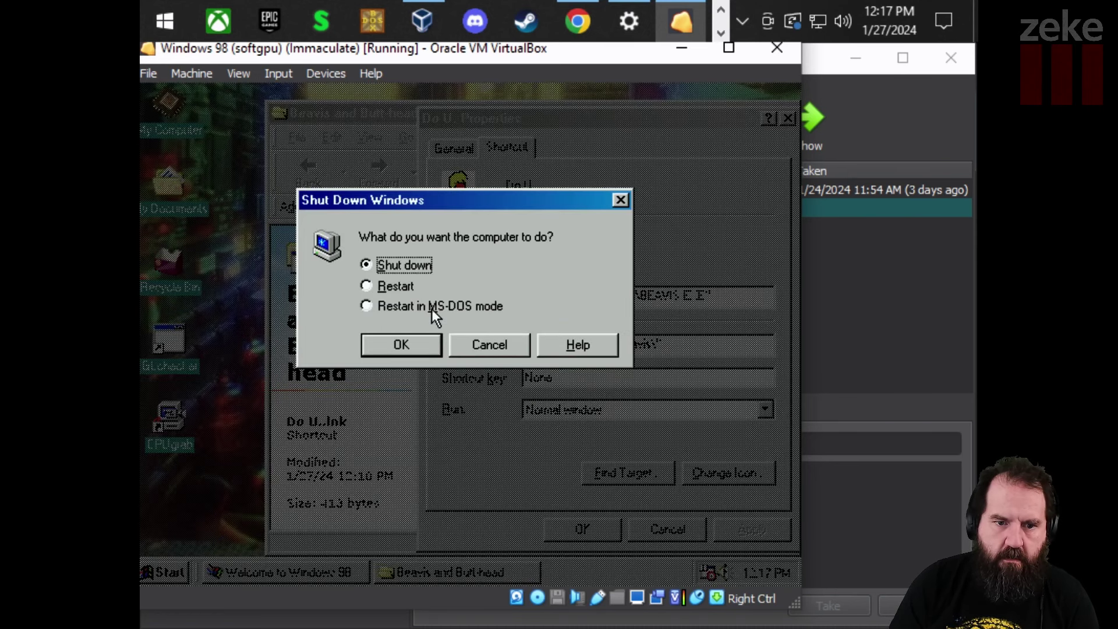
click(416, 344)
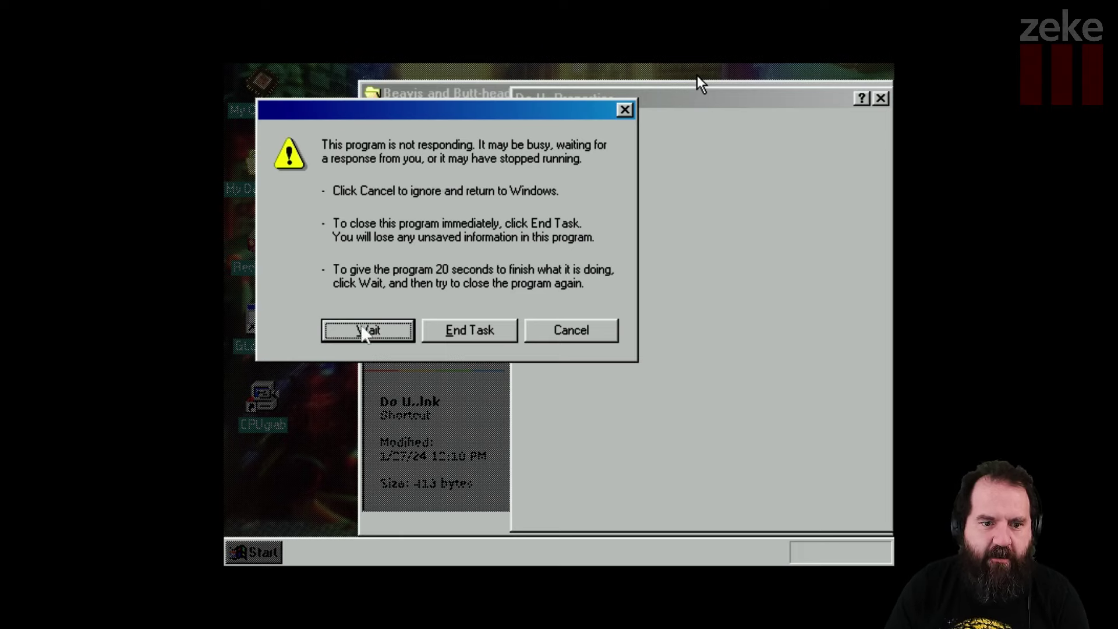
click(483, 328)
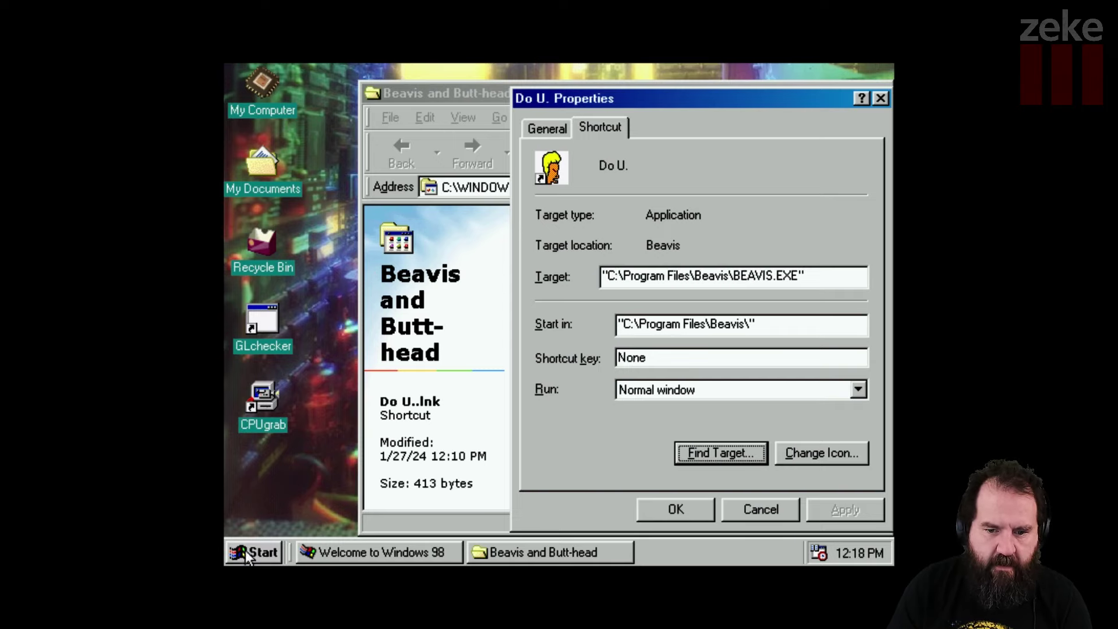
click(755, 511)
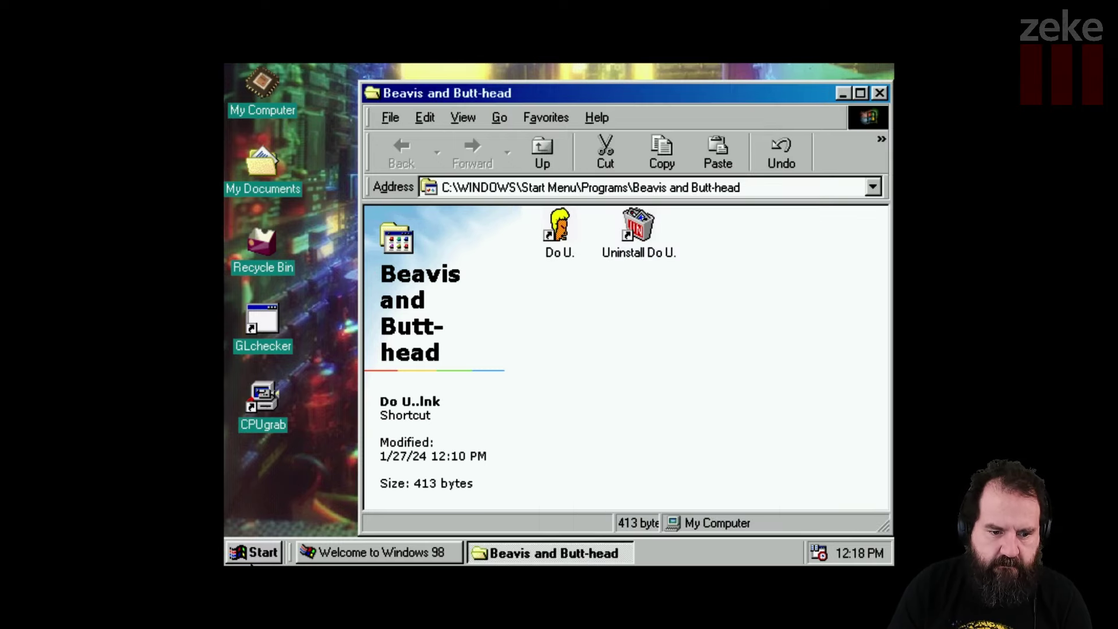
Step: Retry shutdown twice, ending the hung program each time, then close the folder and Welcome windows
click(254, 553)
click(353, 520)
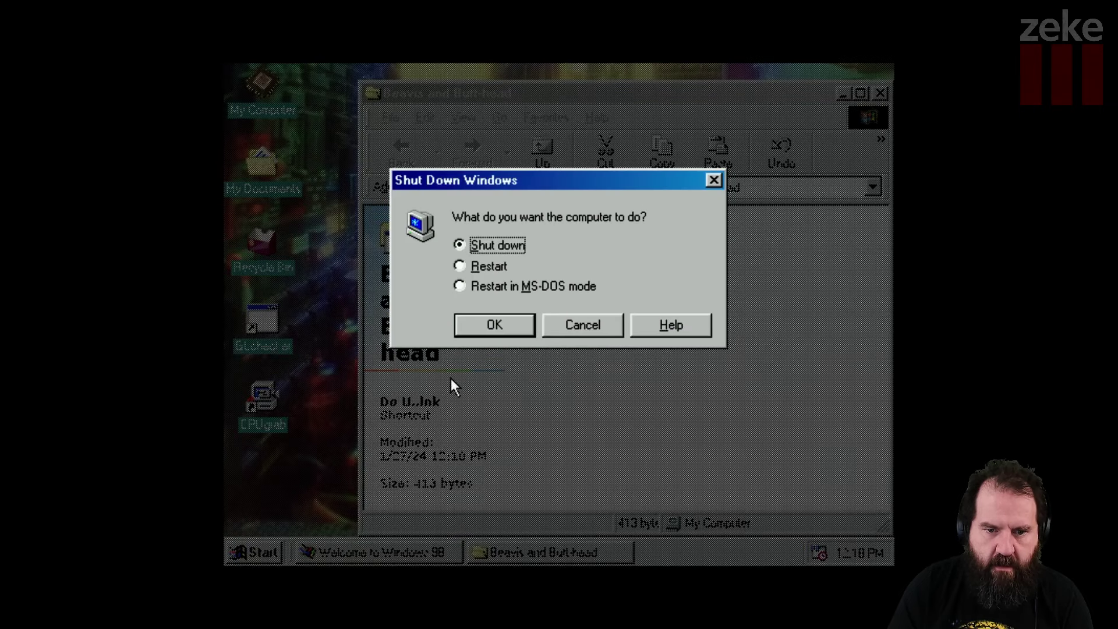
click(504, 324)
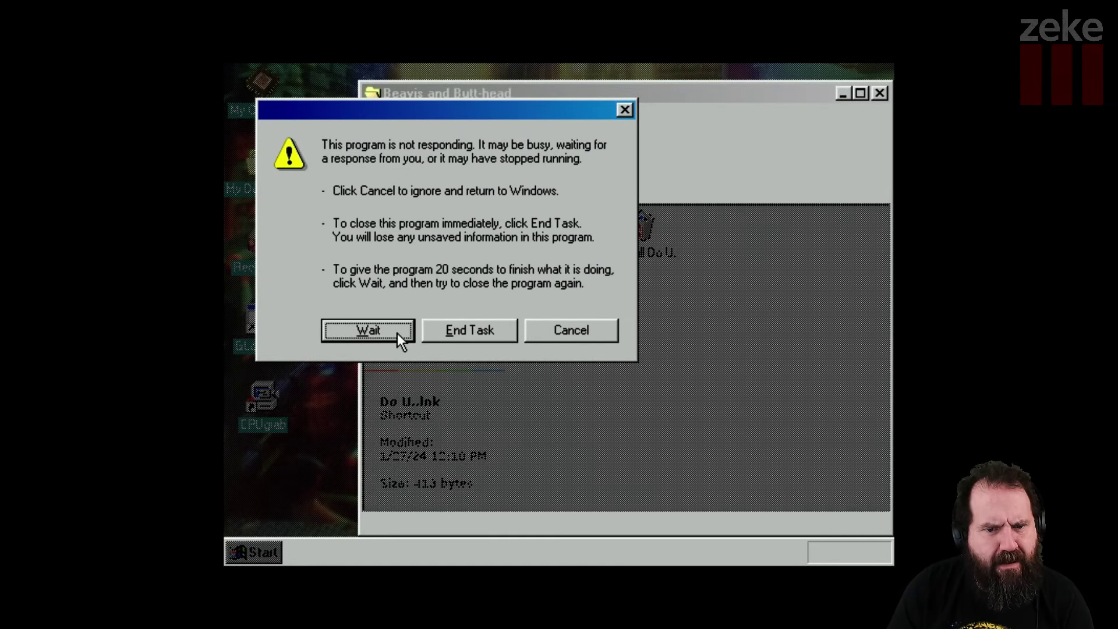
click(477, 333)
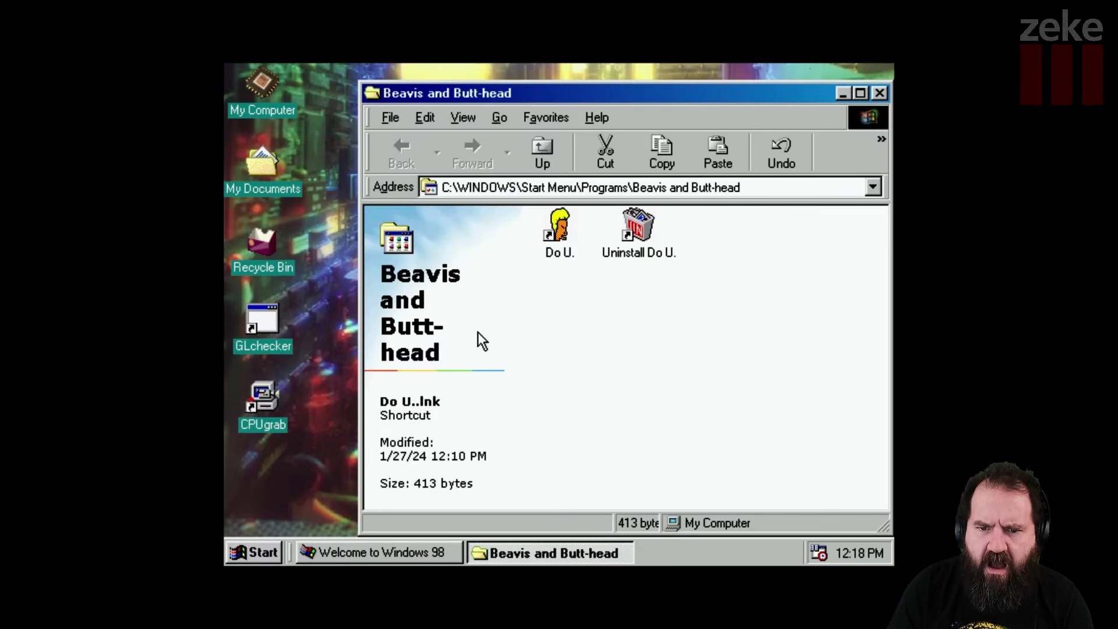
click(242, 548)
click(314, 522)
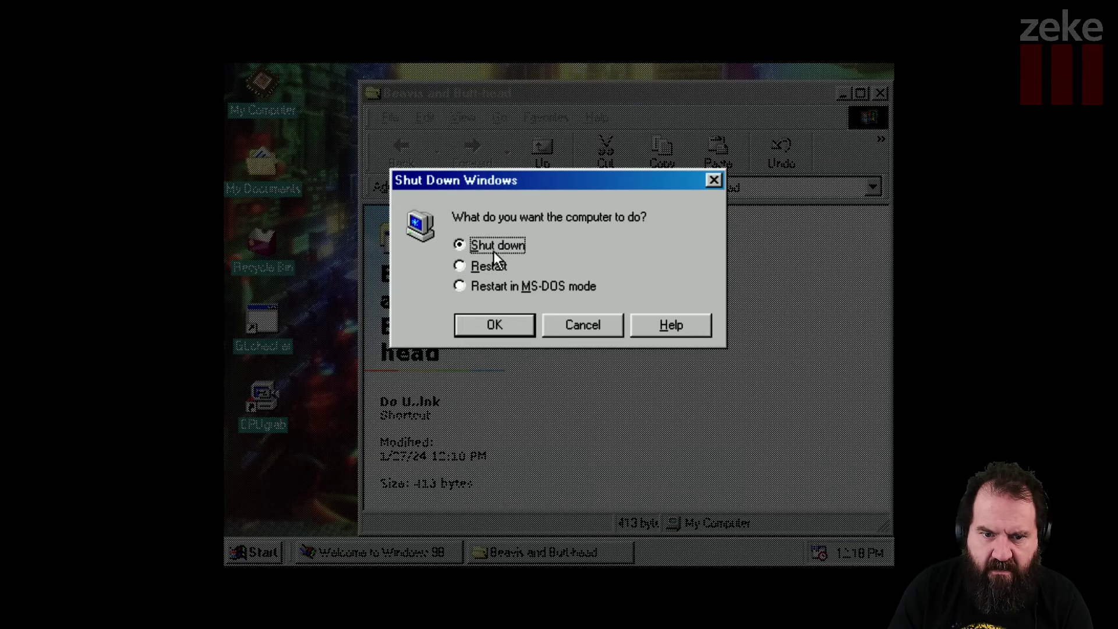
click(491, 322)
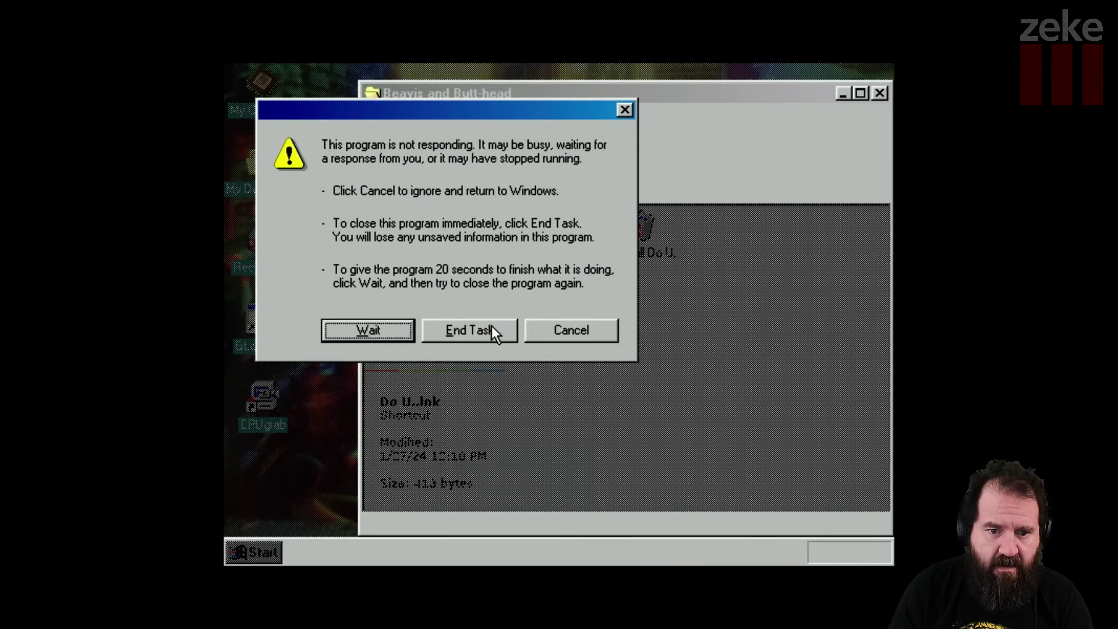
click(463, 332)
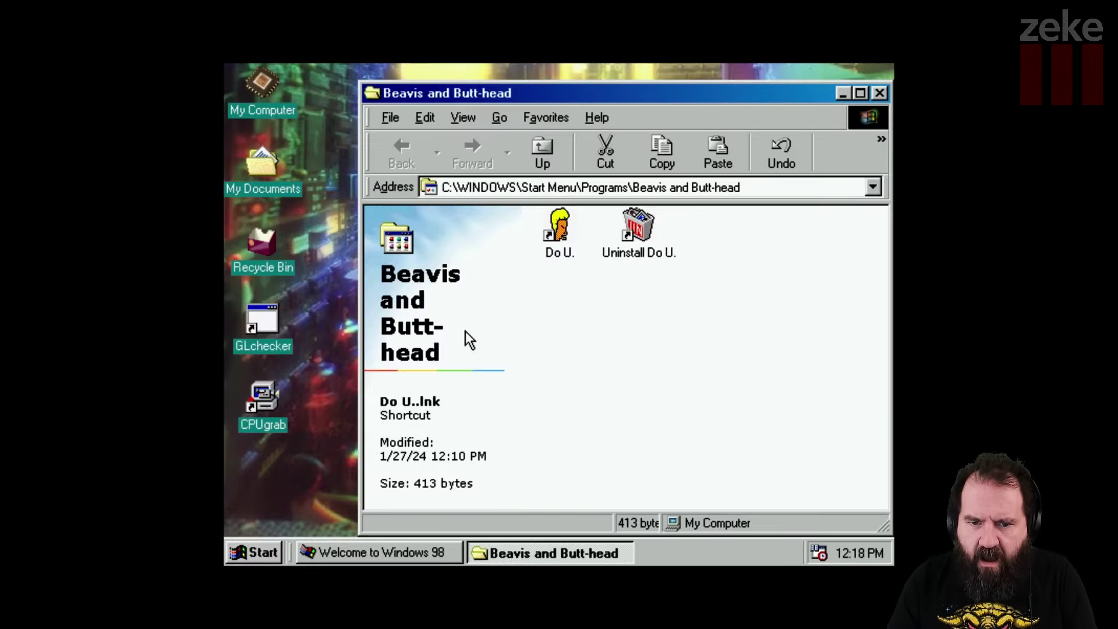
click(879, 94)
click(828, 515)
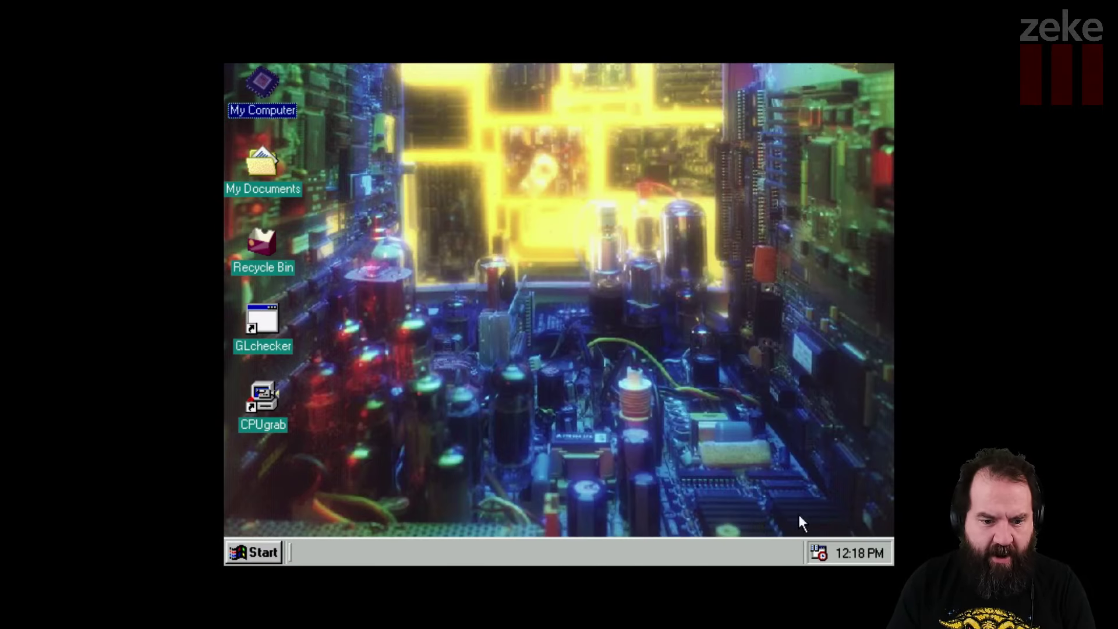
Step: Shut down Windows 98 via Start > Shut Down with Shut down selected and OK
right_click(501, 550)
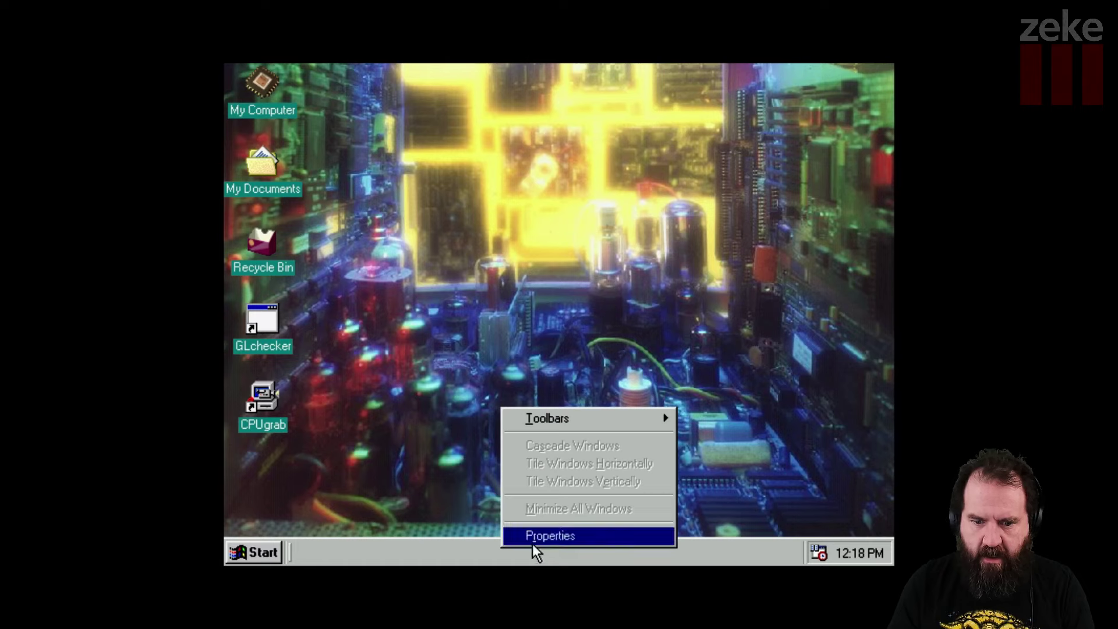
click(424, 555)
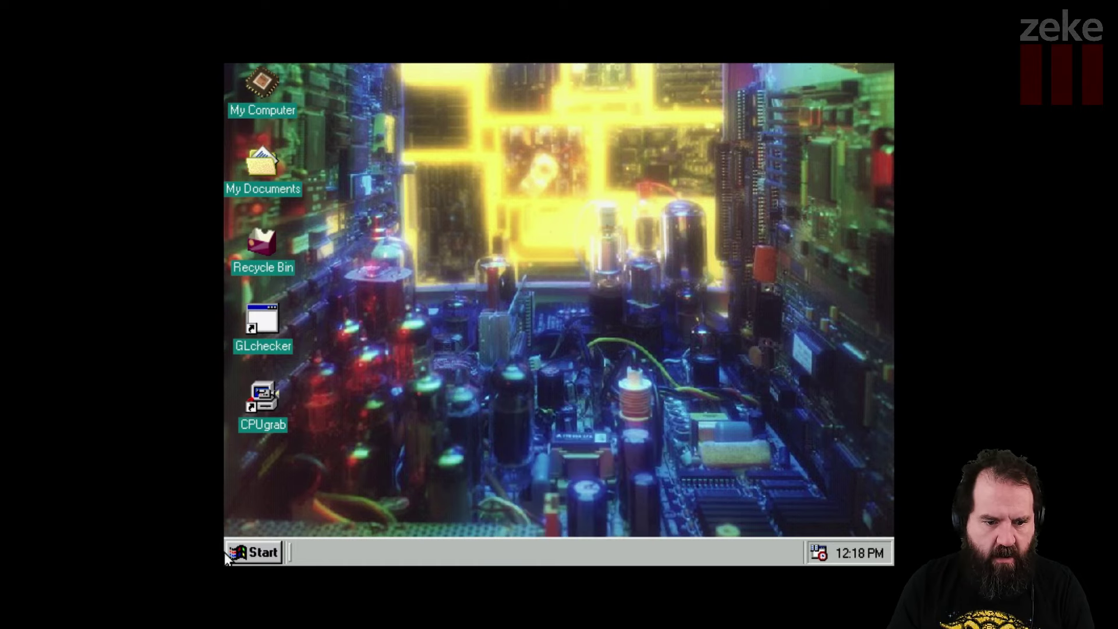
click(254, 553)
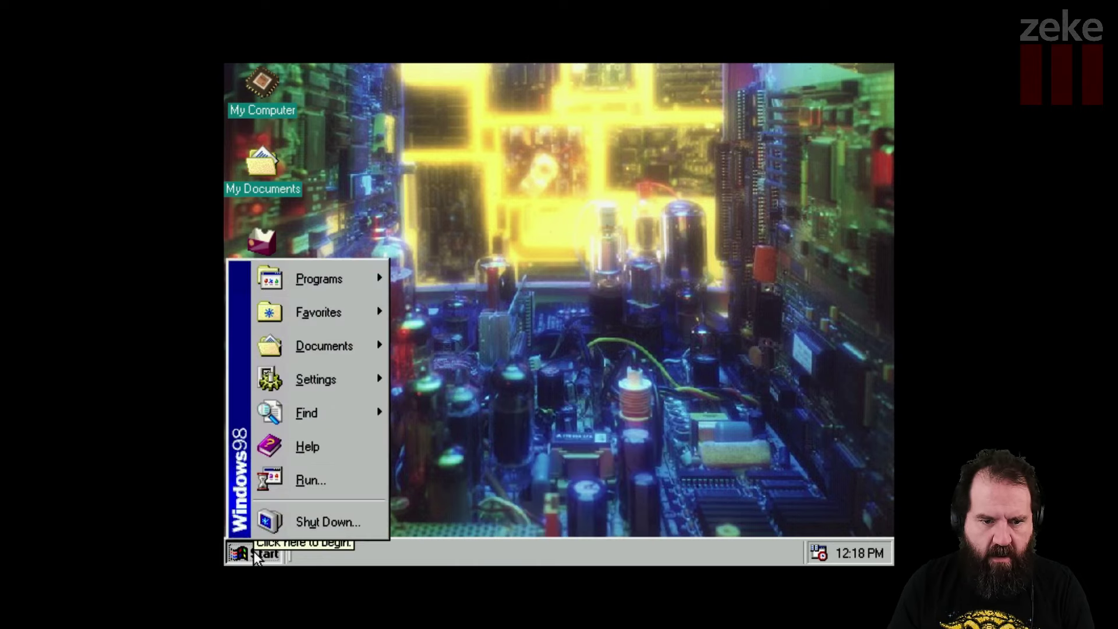
click(292, 523)
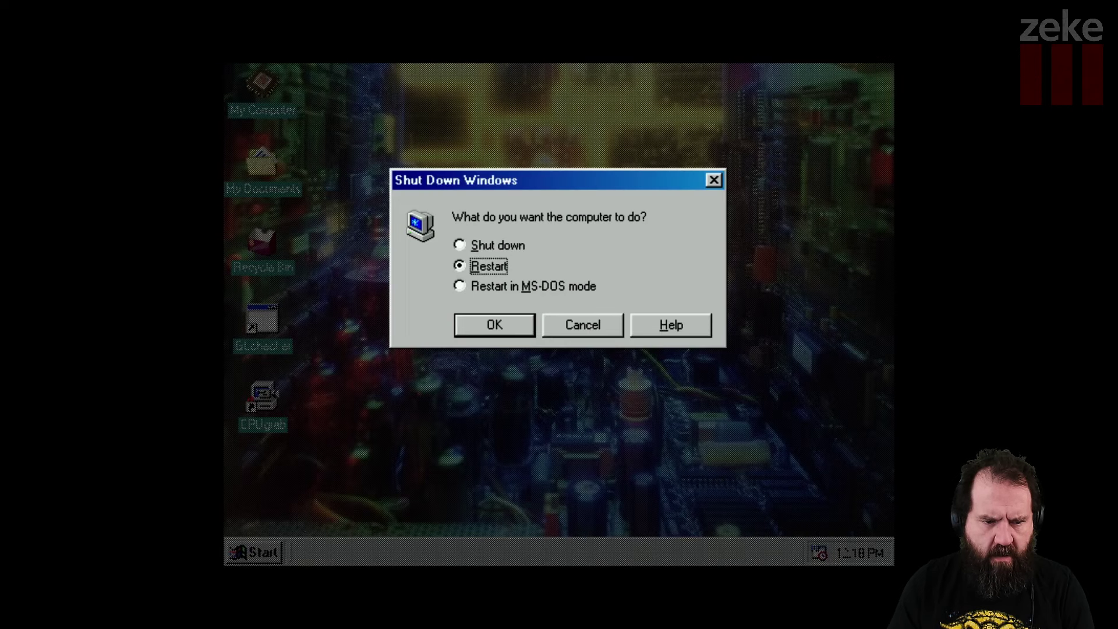
click(492, 325)
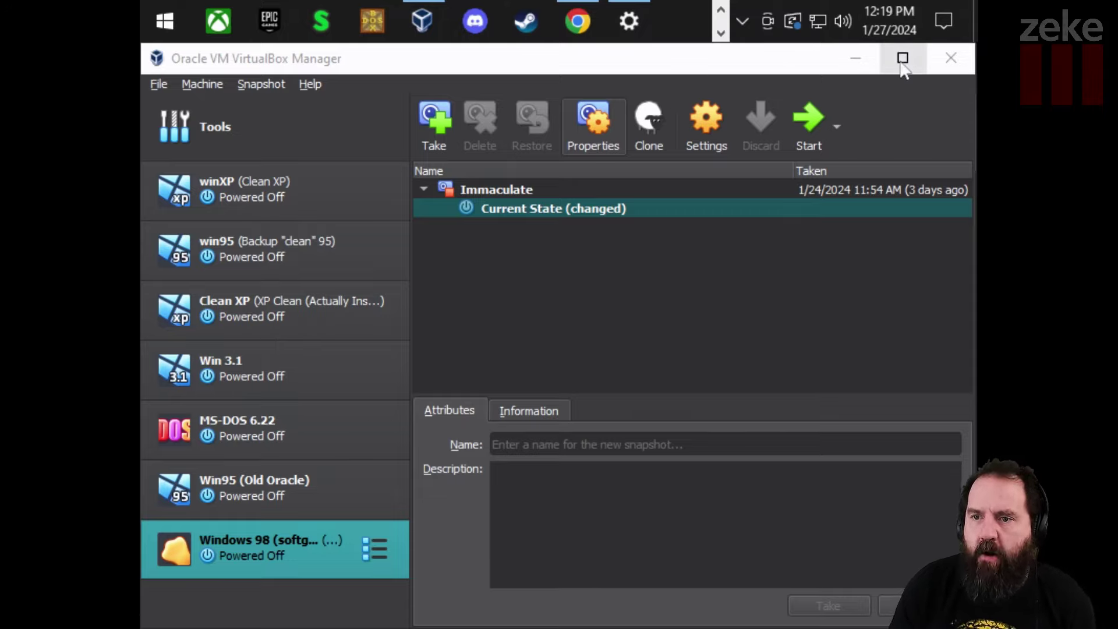
Step: Change the host display resolution to 1600 × 1200, keep it, and switch to ScummVM
click(629, 21)
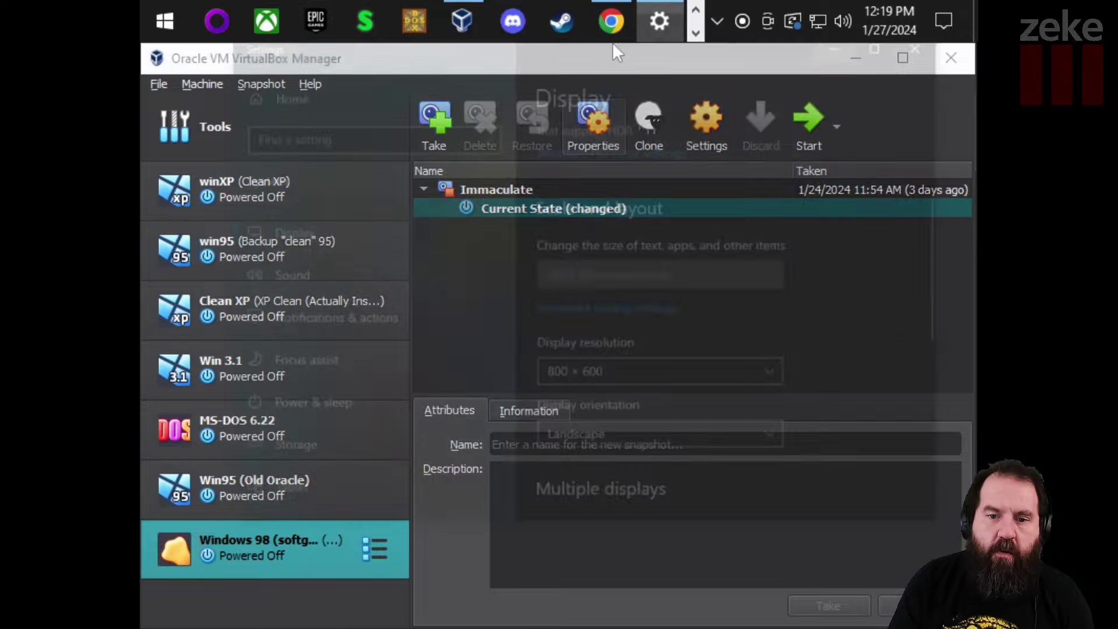
click(596, 447)
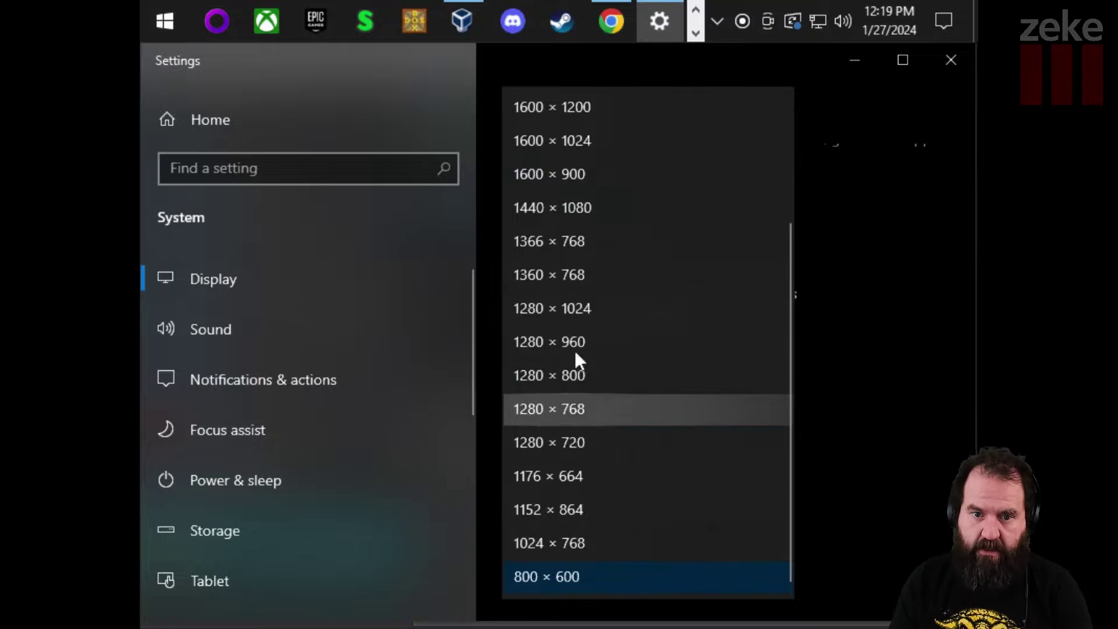
scroll(581, 289, up, 2)
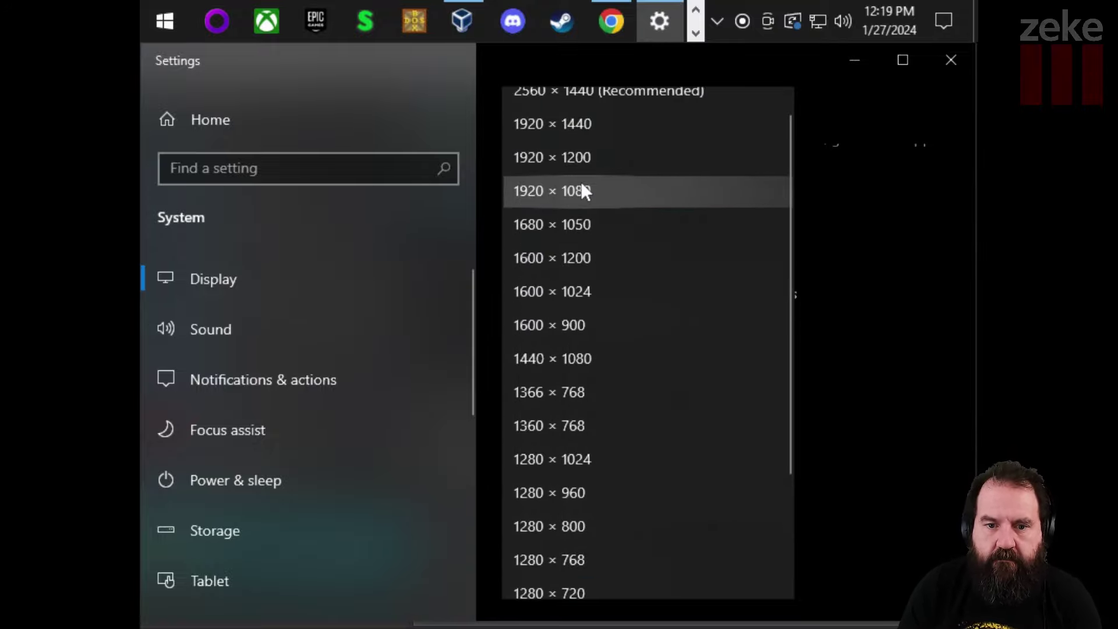
click(575, 257)
click(430, 208)
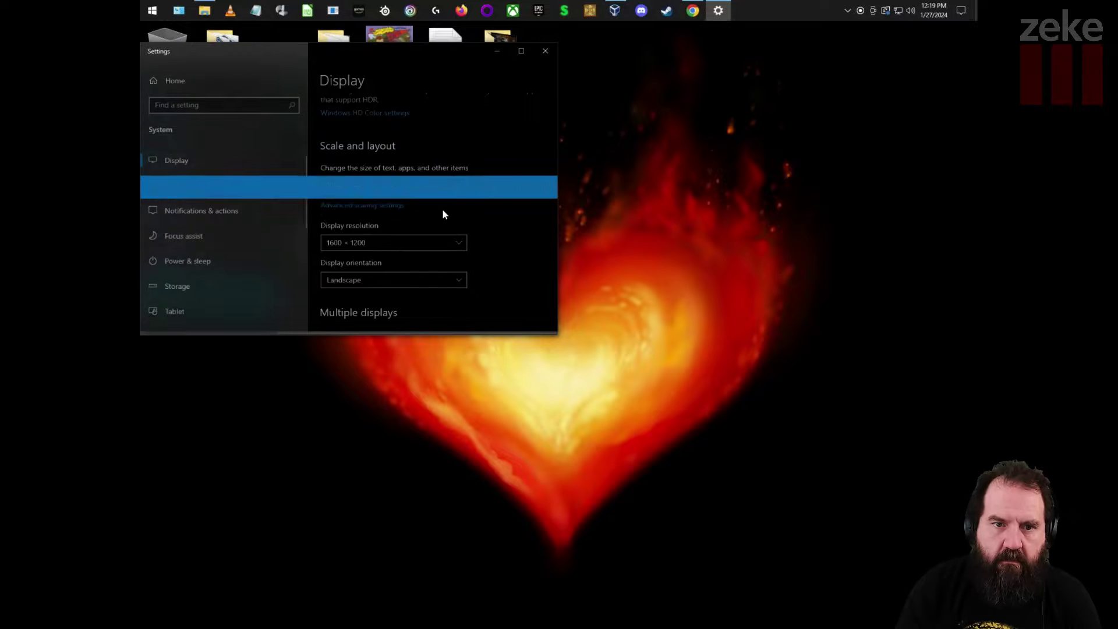
click(564, 11)
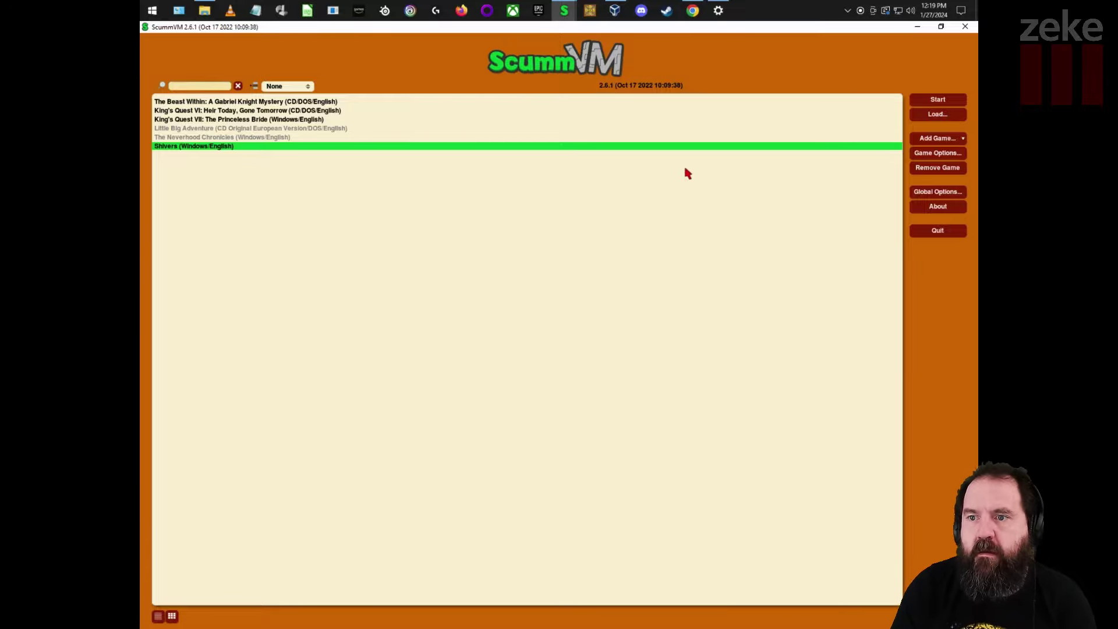
Step: Add the DVD's game folder via Add Game and confirm Beavis and Butt-head Do U (Windows/English)
click(937, 138)
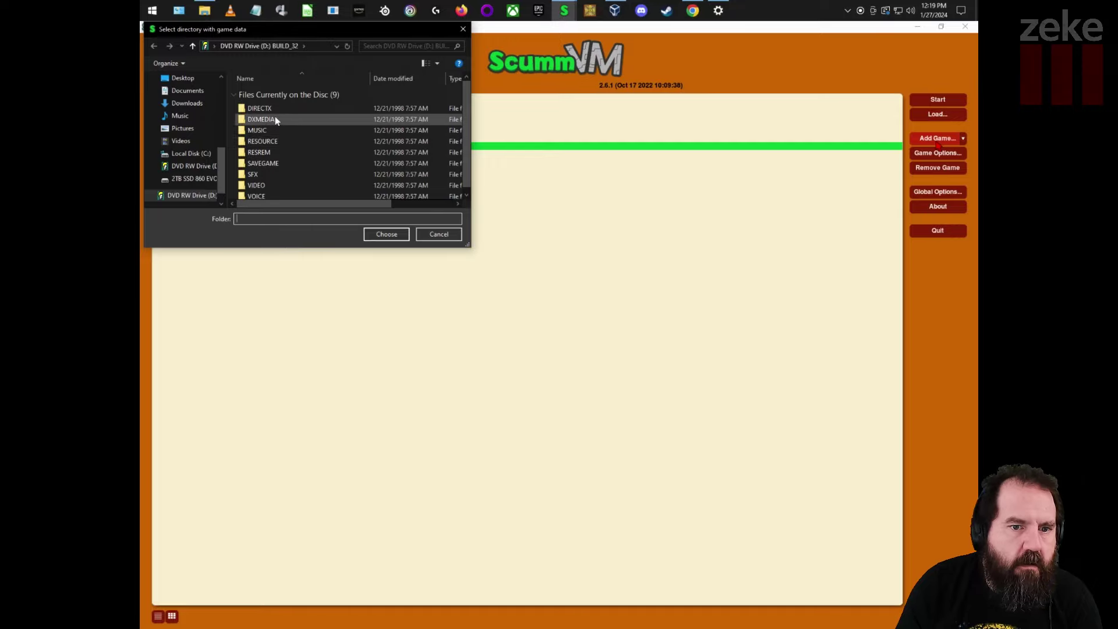
click(386, 234)
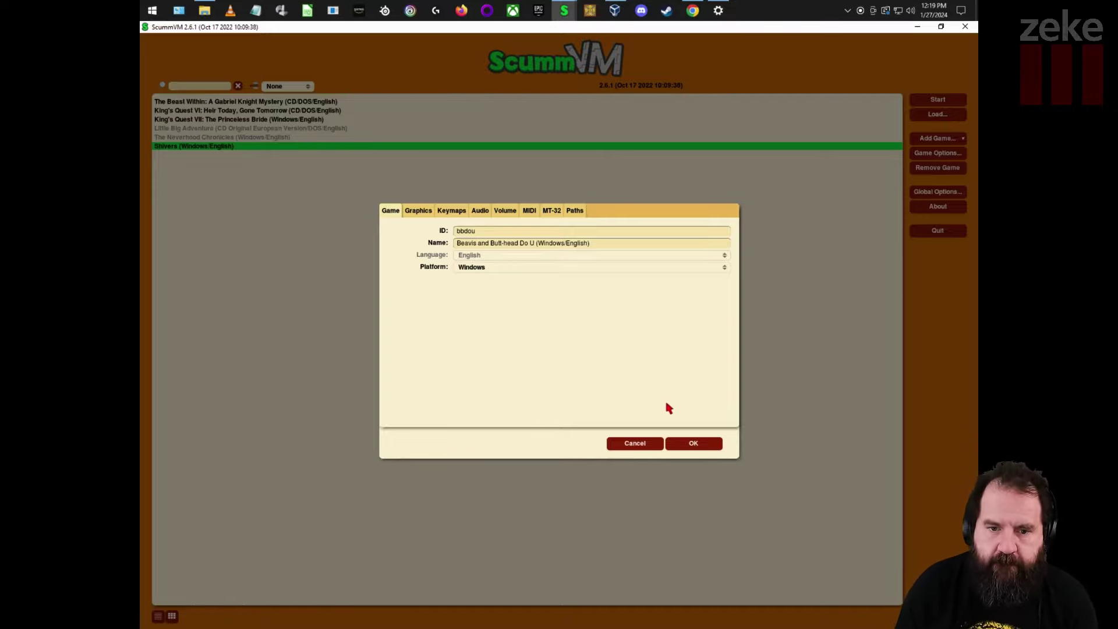
click(694, 445)
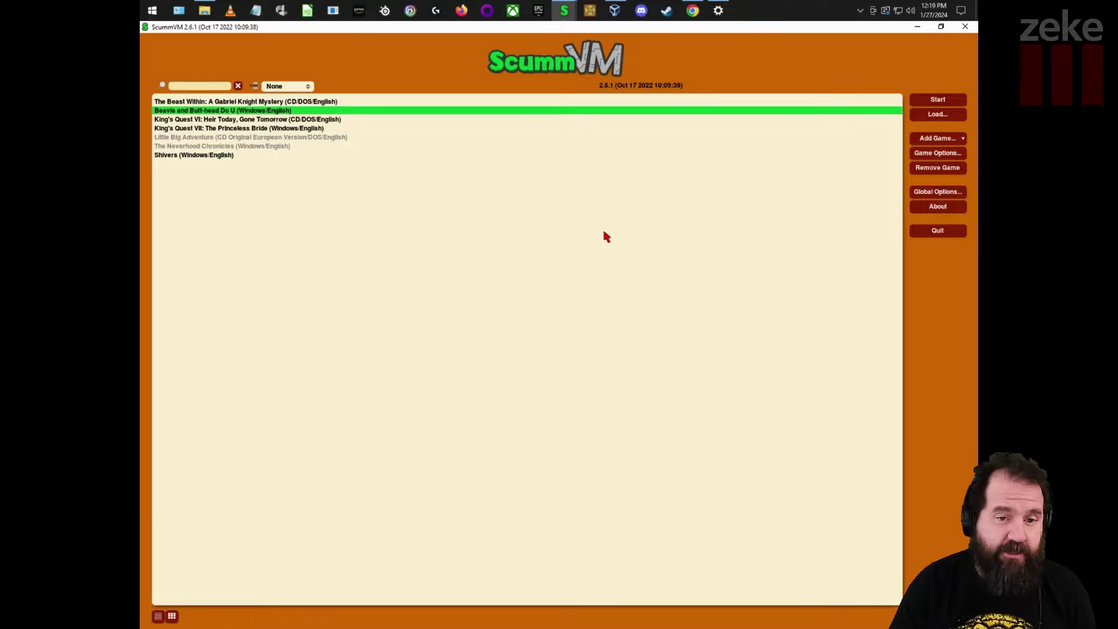
Step: Launch Beavis and Butt-head Do U, bypassing the unsupported-game warning, to reach the cafeteria scene
click(945, 102)
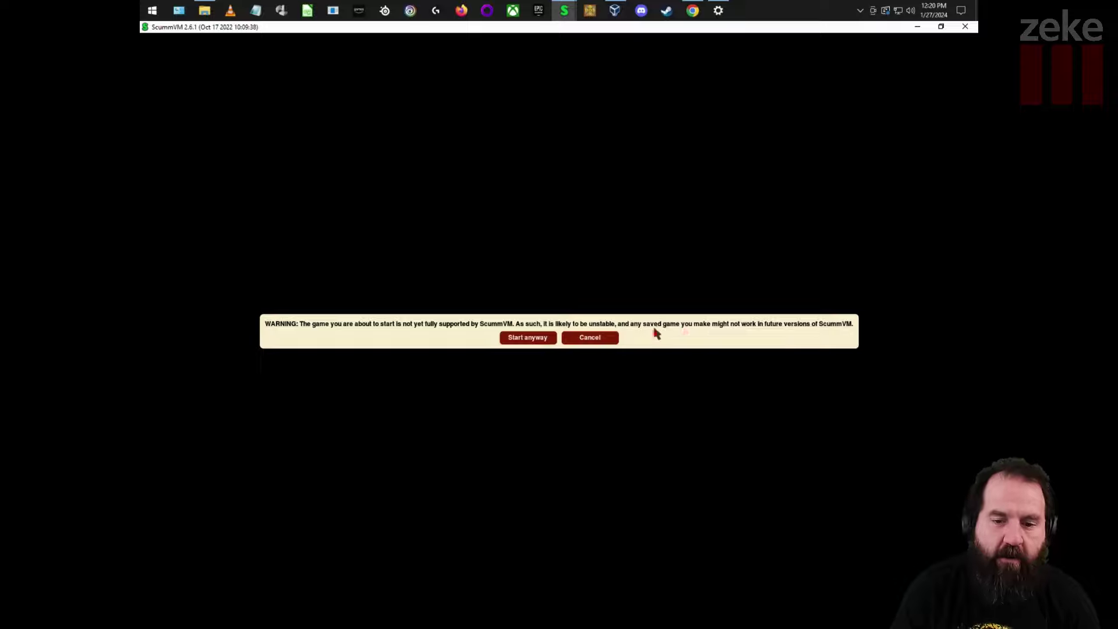
click(529, 339)
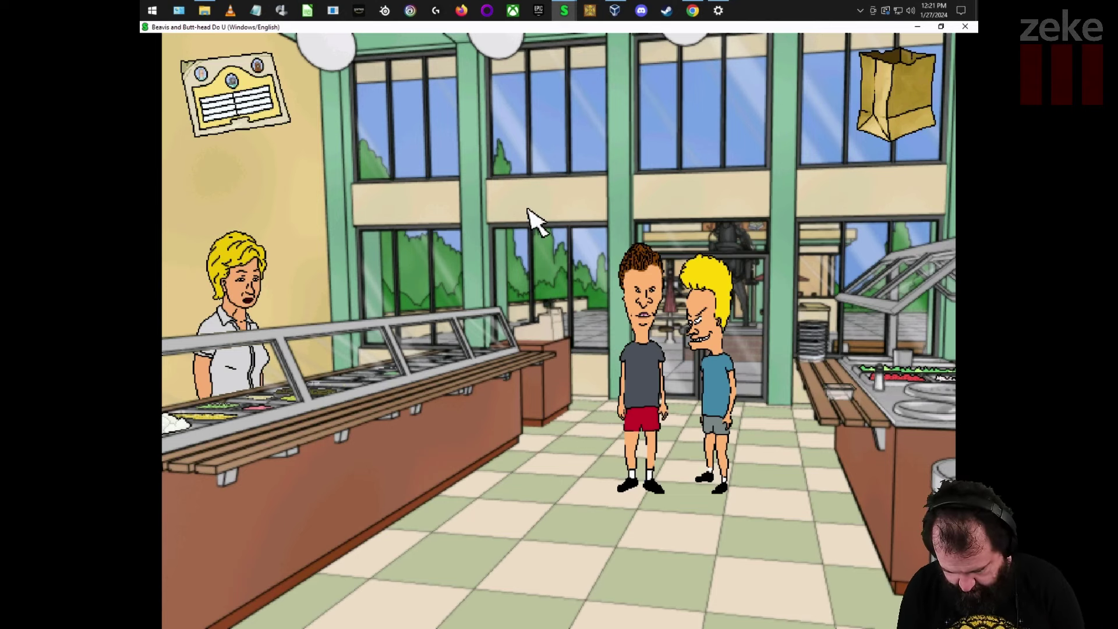
key(alt+Return)
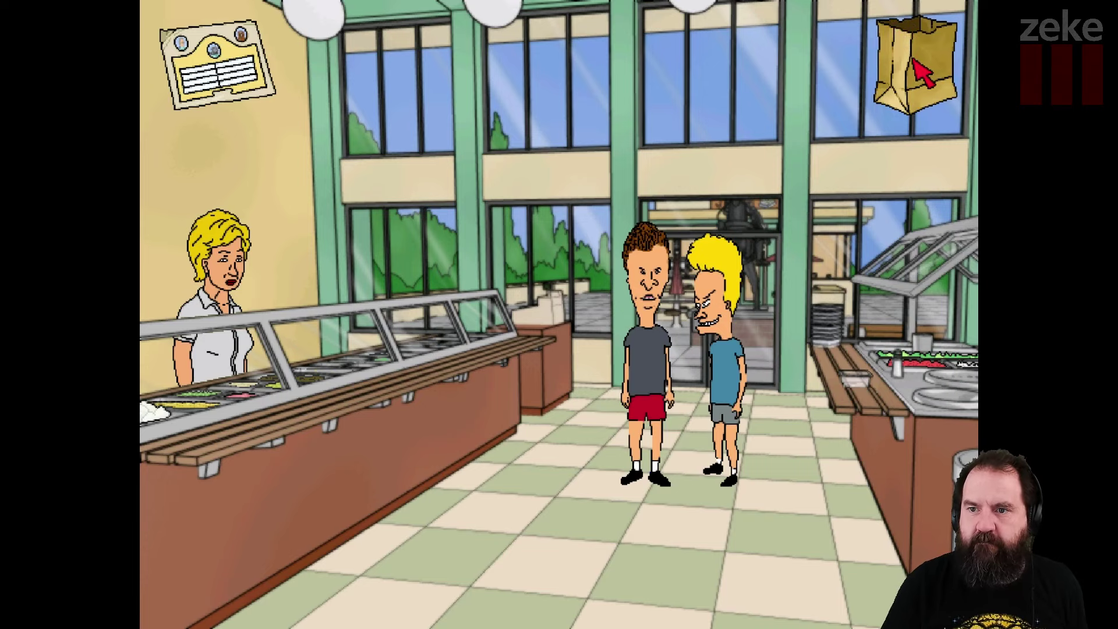
click(913, 59)
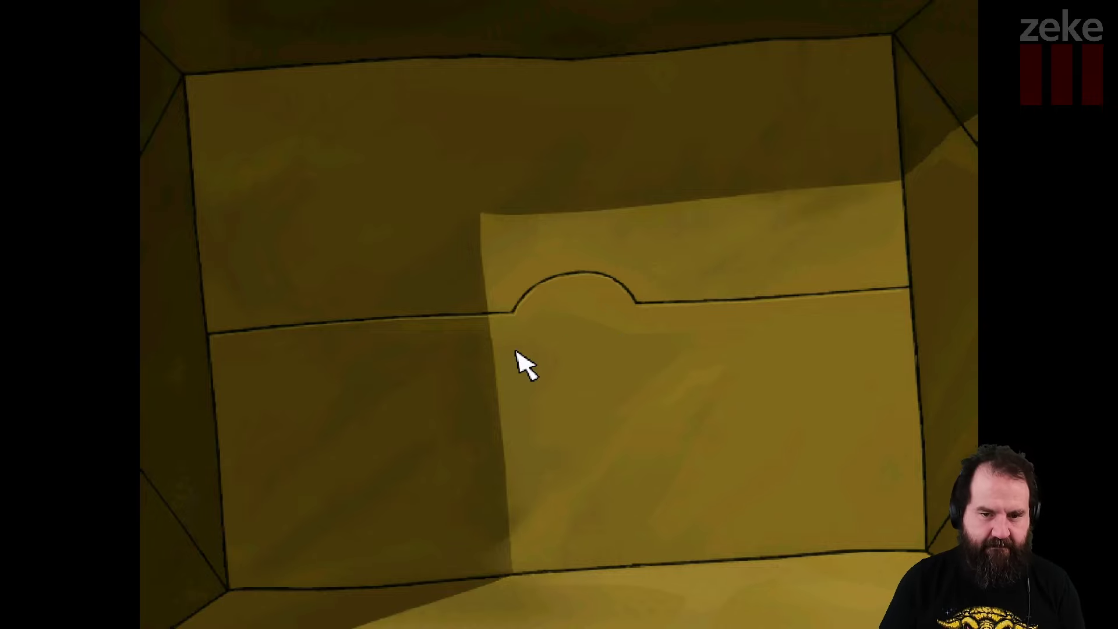
click(615, 237)
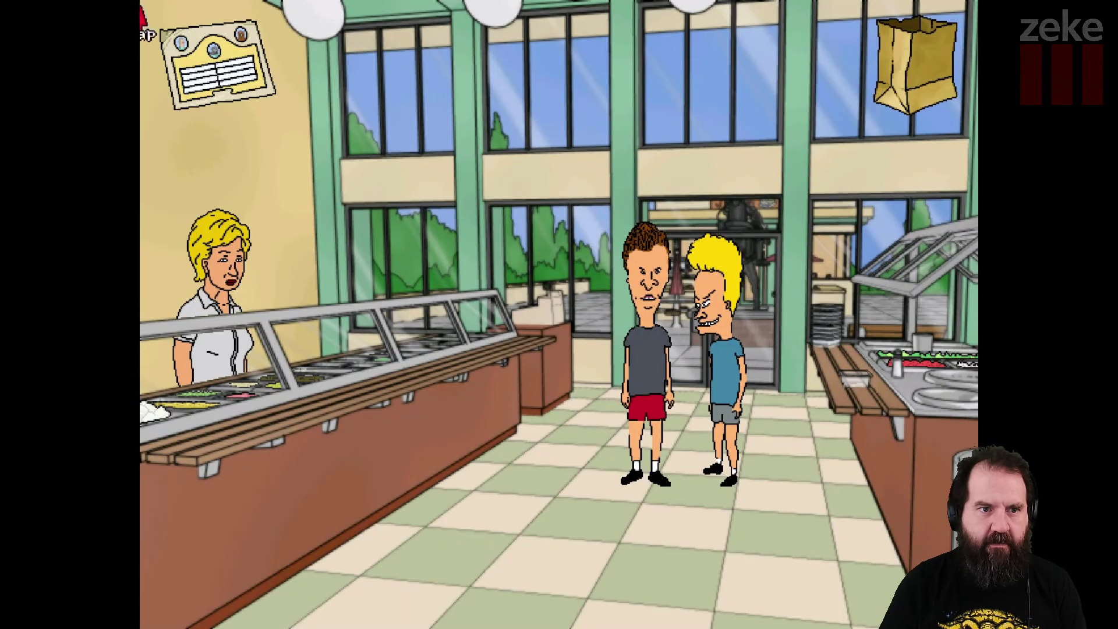
click(217, 70)
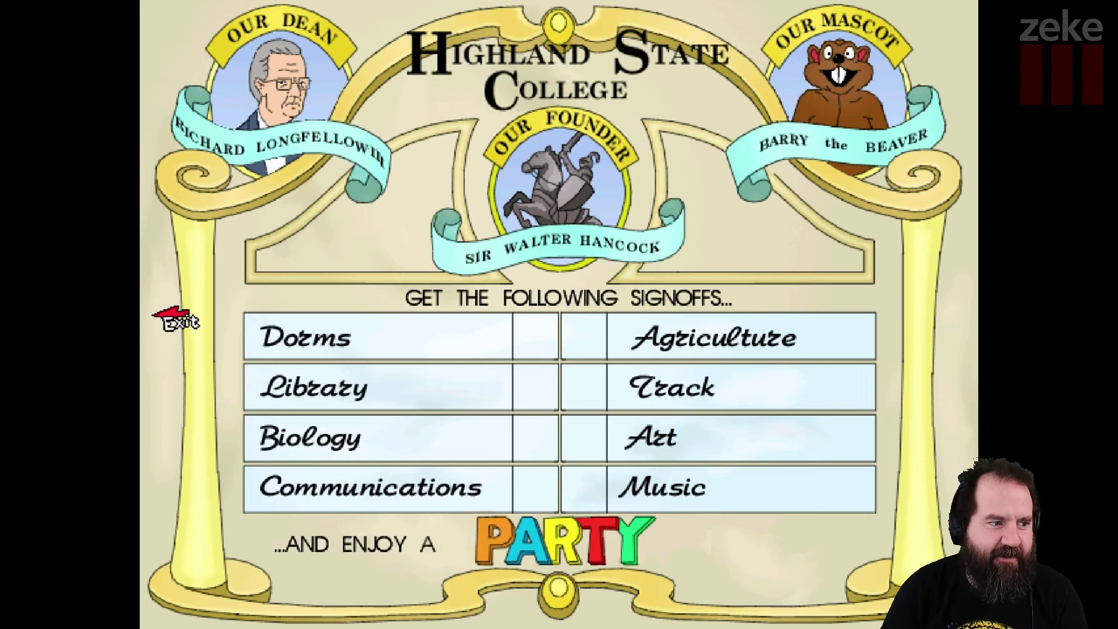
click(153, 318)
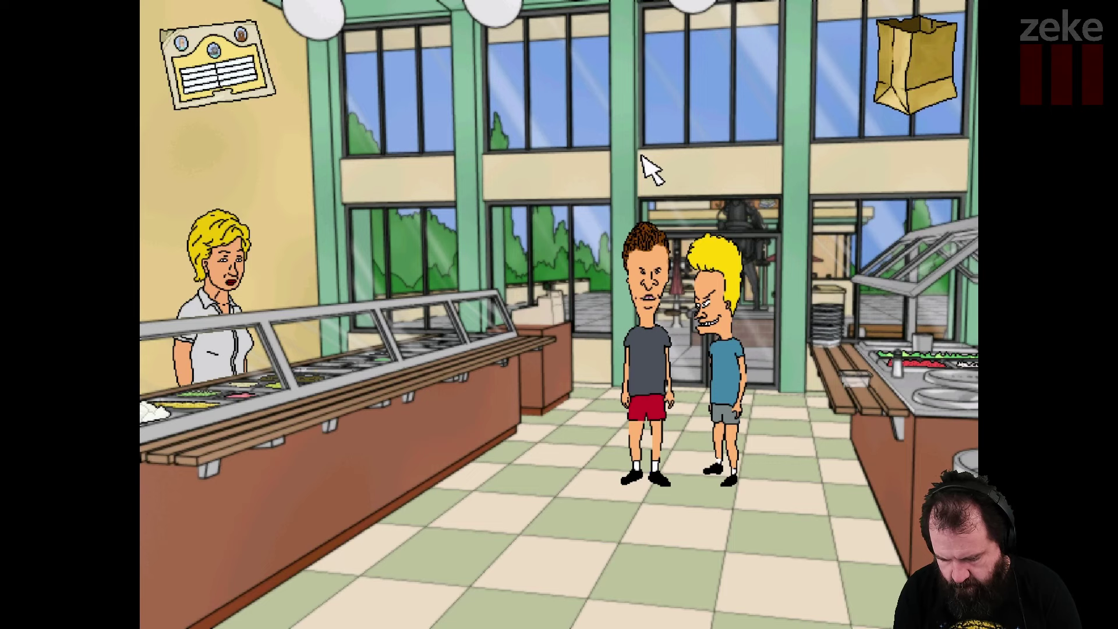
key(alt+Return)
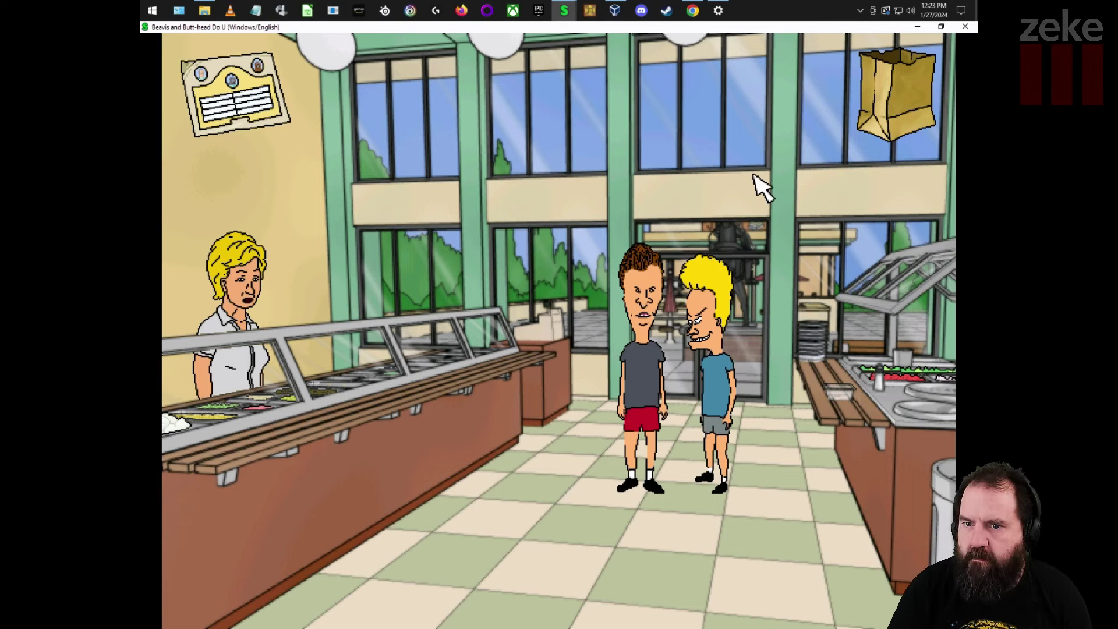
key(alt+Return)
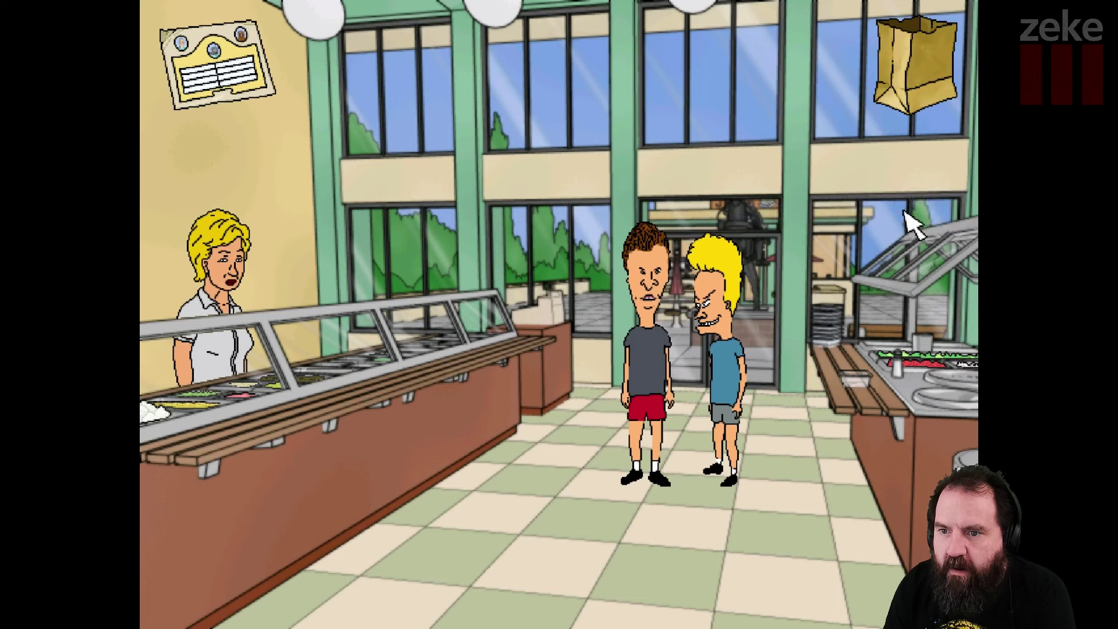
Step: Walk Beavis and Butt-head to the salad bar on the right side of the cafeteria
click(936, 270)
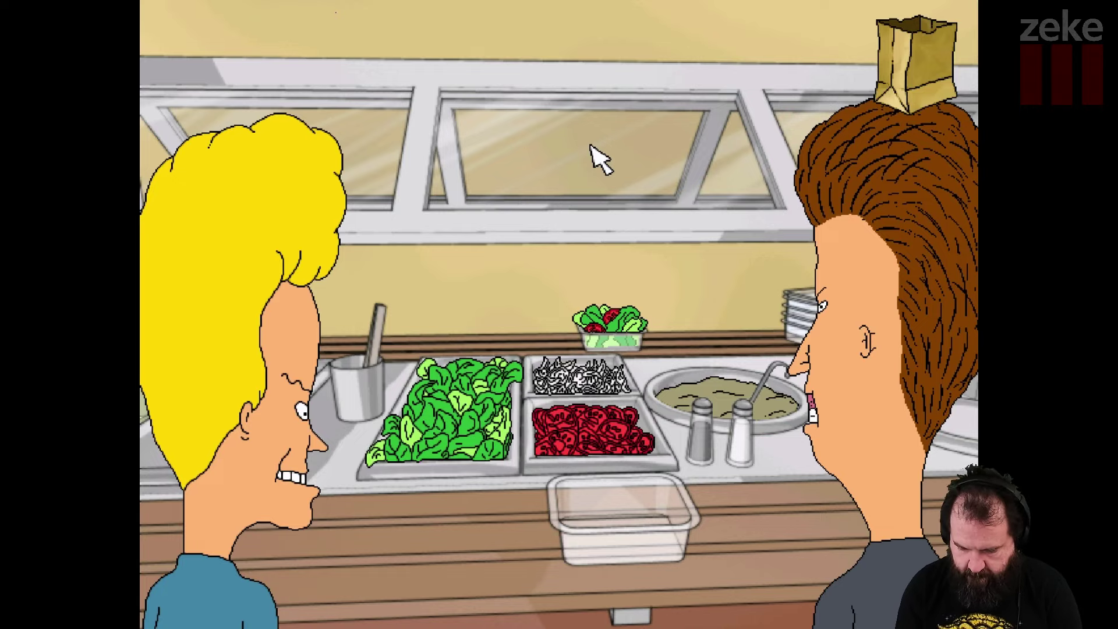
Step: Leave fullscreen with Alt+Enter, close the game window, and bring the ScummVM launcher forward
key(alt+Return)
click(958, 36)
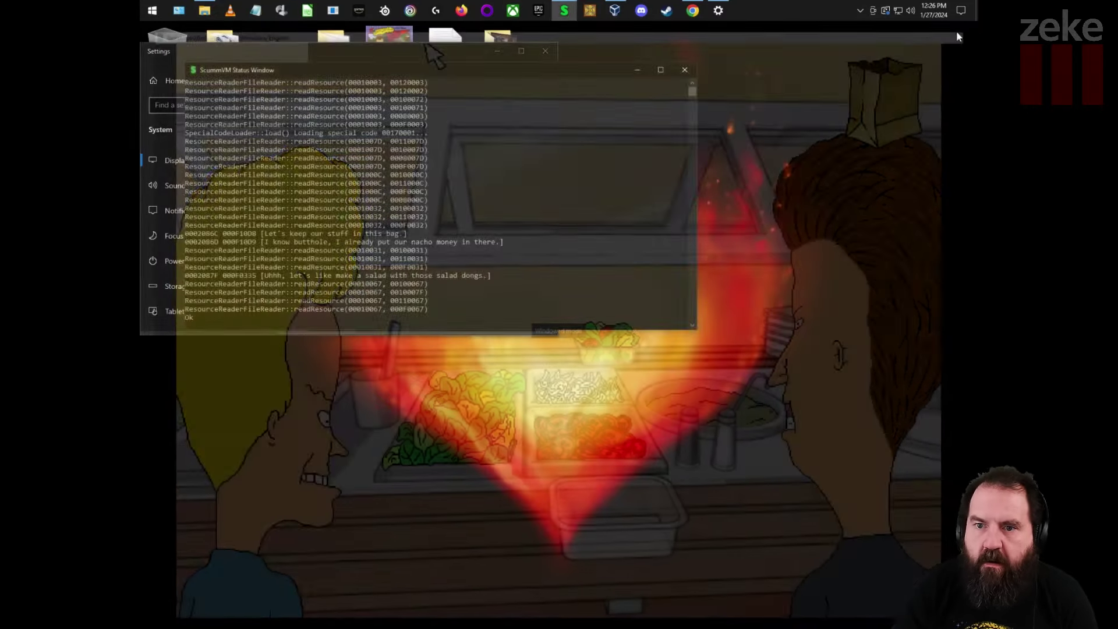
click(563, 10)
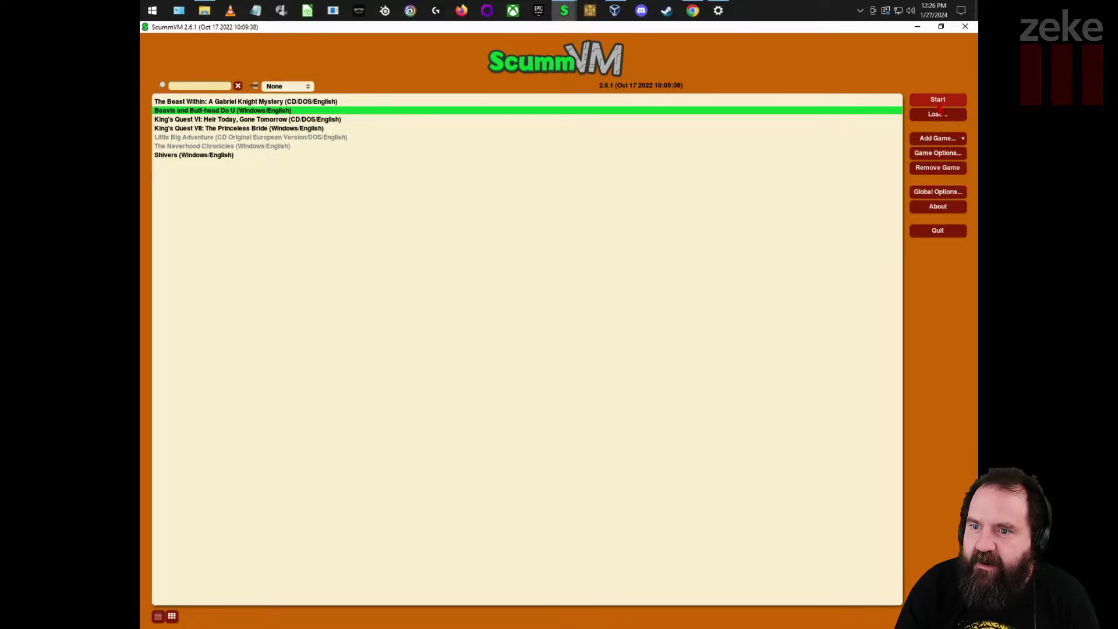
click(938, 100)
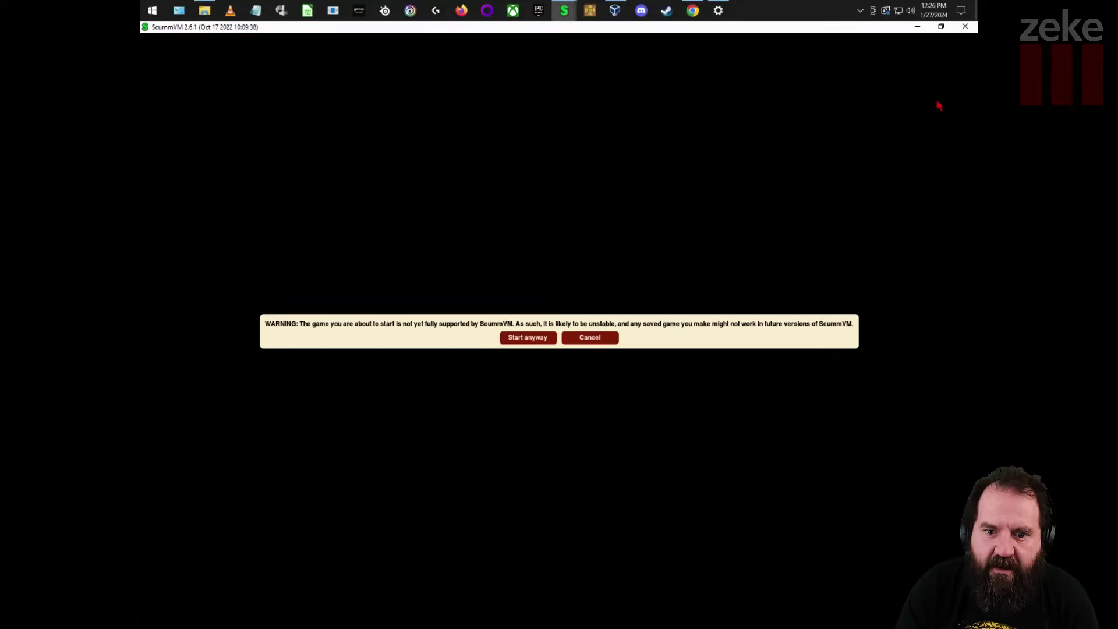
click(535, 340)
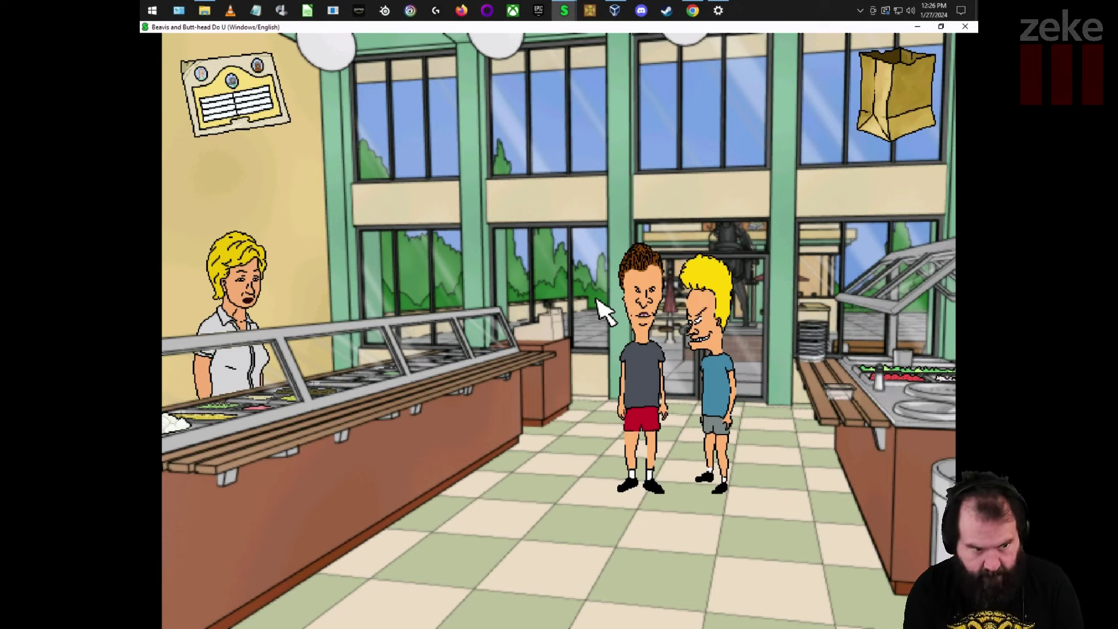
key(ctrl+F5)
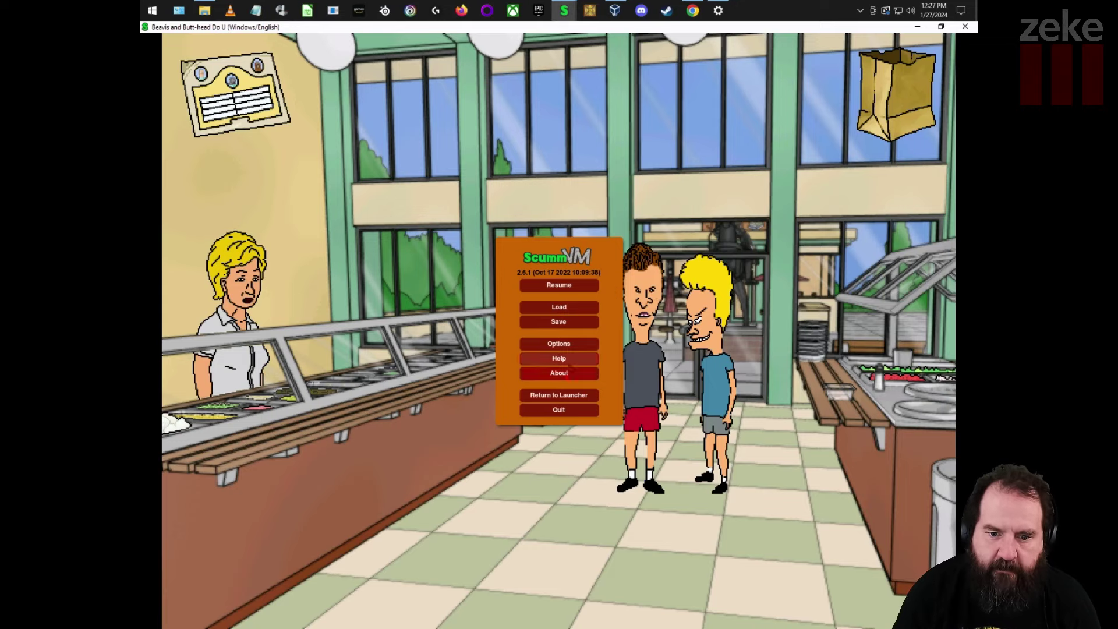
click(559, 410)
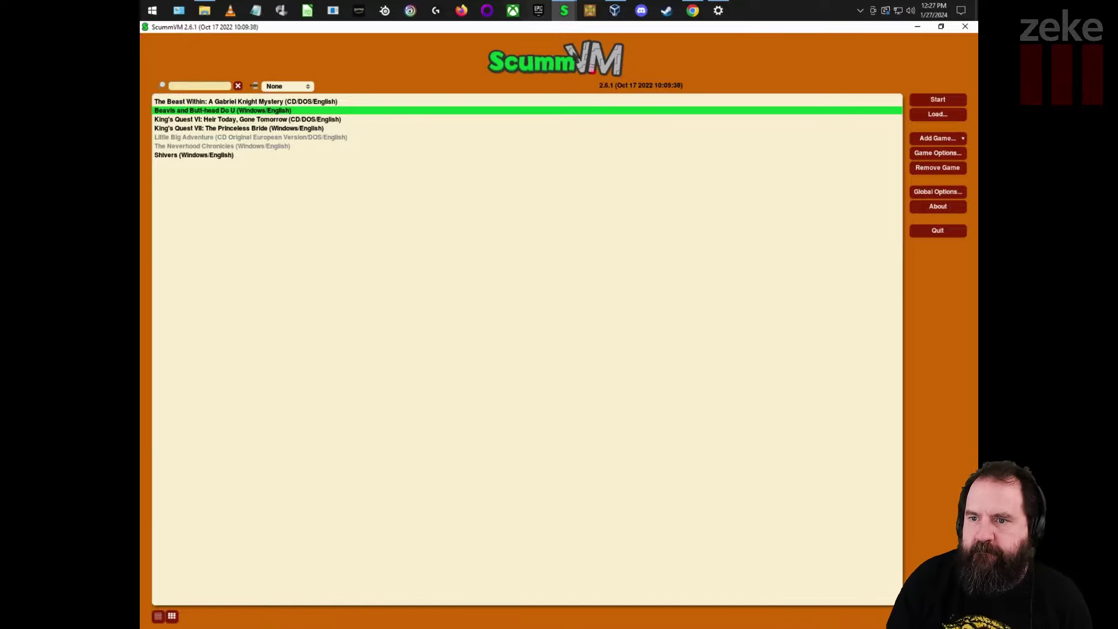
Step: Open the game's options and review its Graphics, Keymaps, Audio, Volume, MIDI and MT-32 settings
click(938, 153)
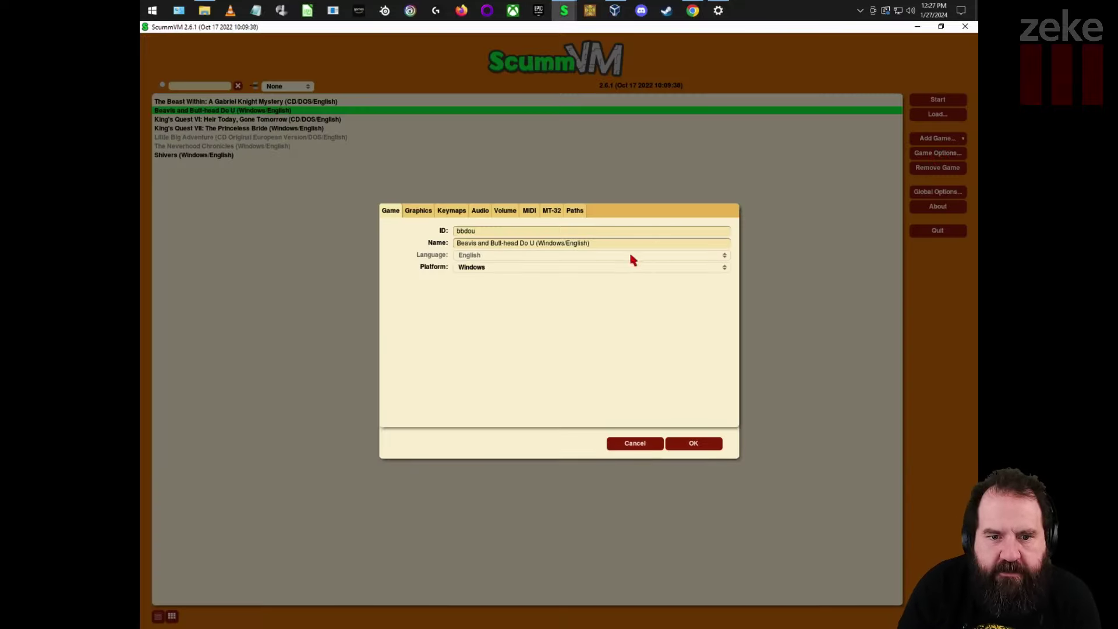
click(428, 214)
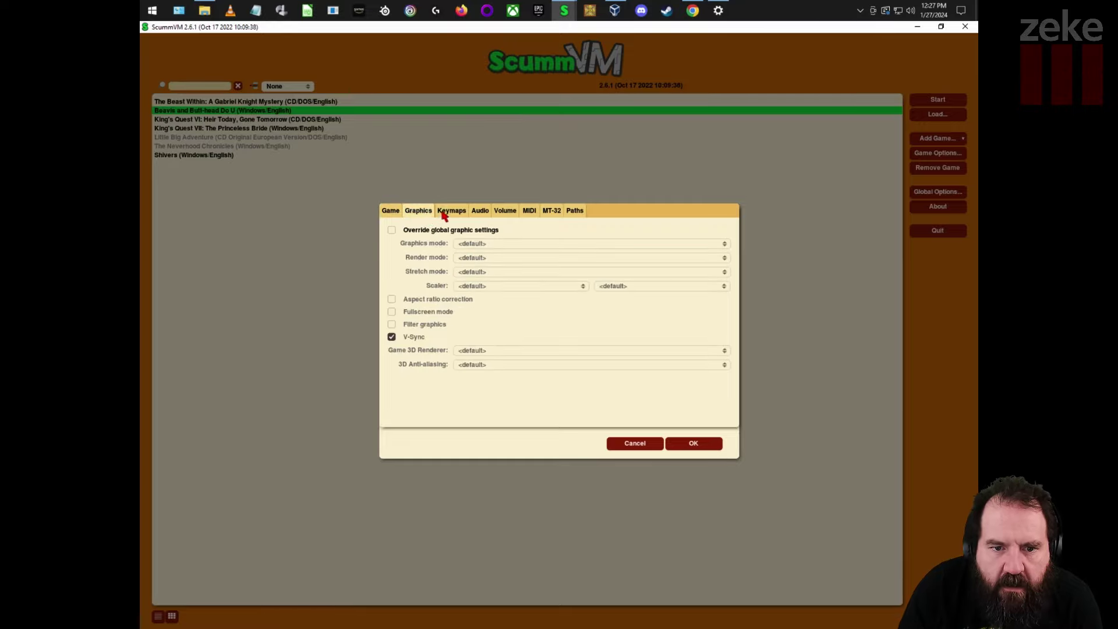
click(444, 215)
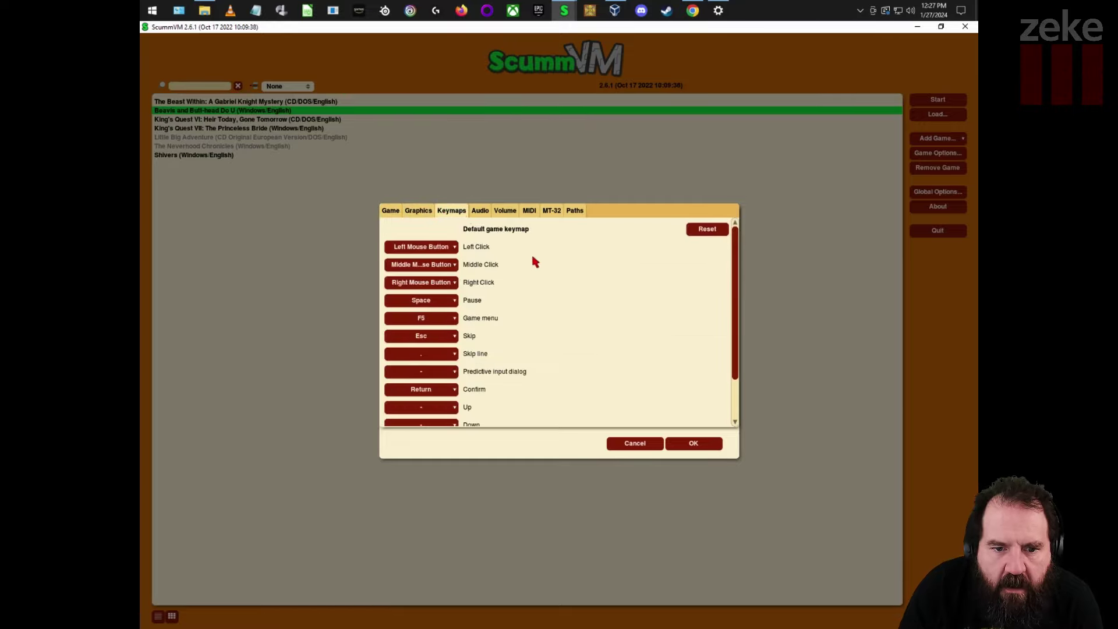
scroll(532, 257, down, 2)
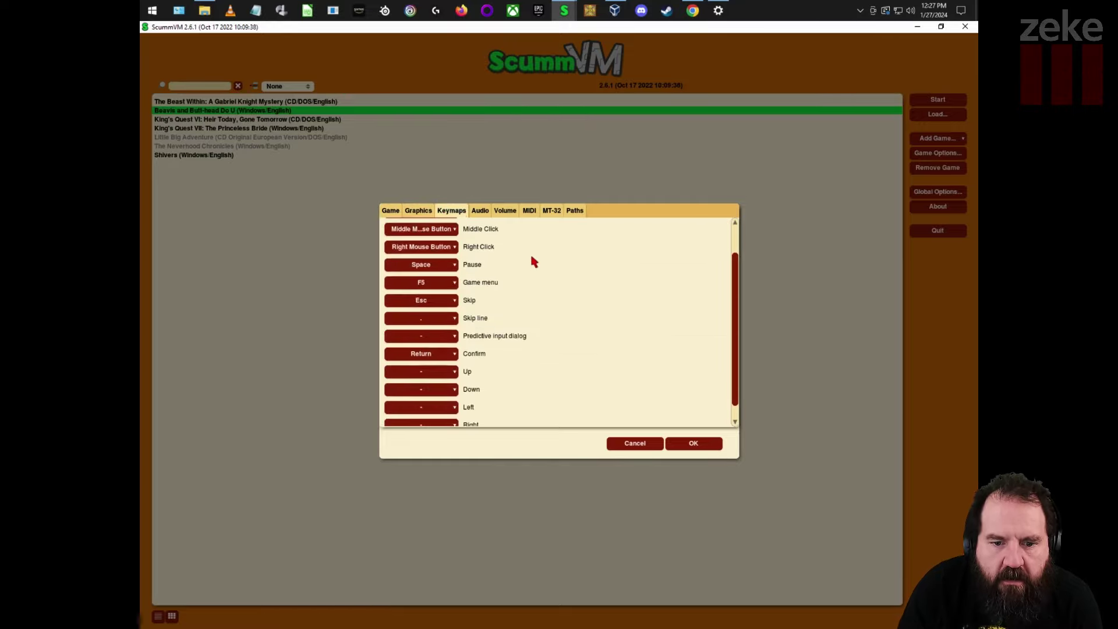
click(489, 212)
click(504, 212)
click(527, 212)
click(548, 213)
Step: Check the Paths tab, revisit the Game, Graphics and Keymaps tabs, then close with OK
click(577, 213)
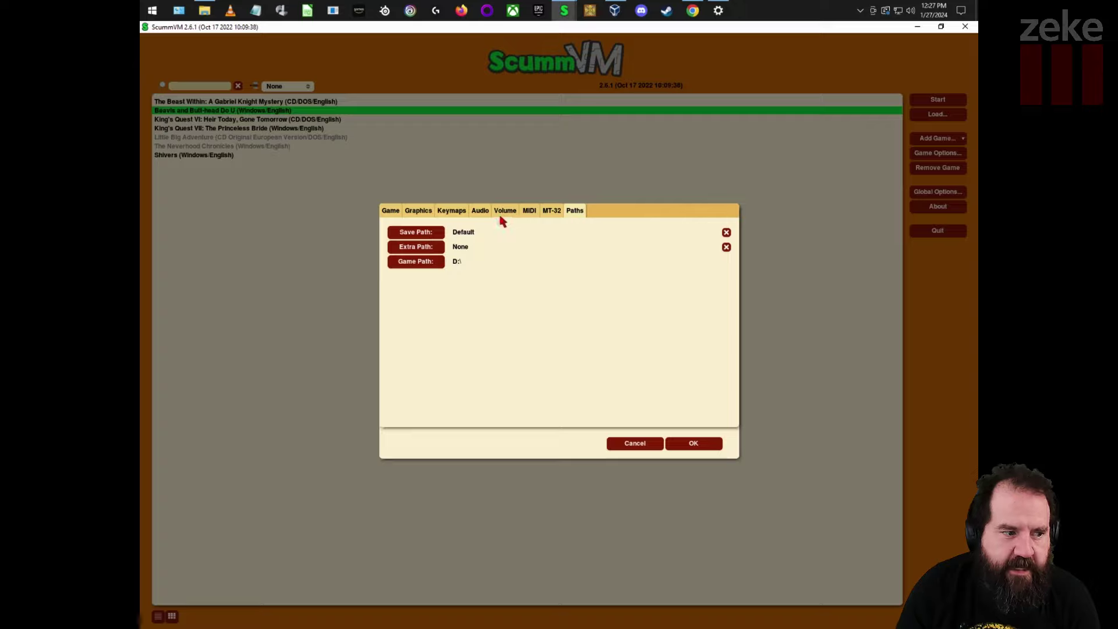
click(390, 214)
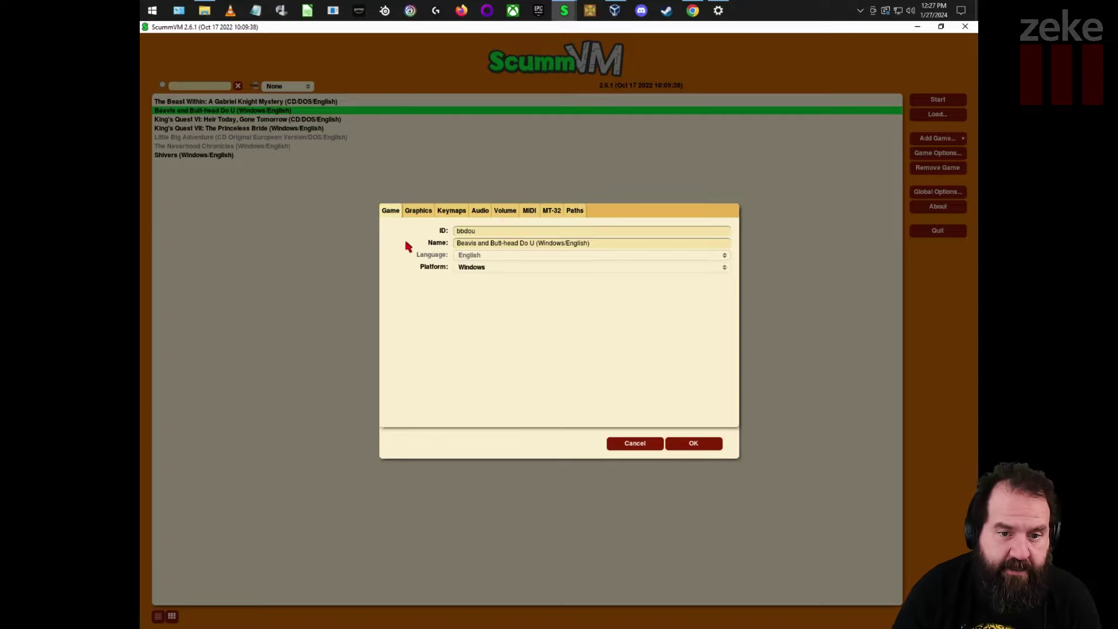
click(427, 217)
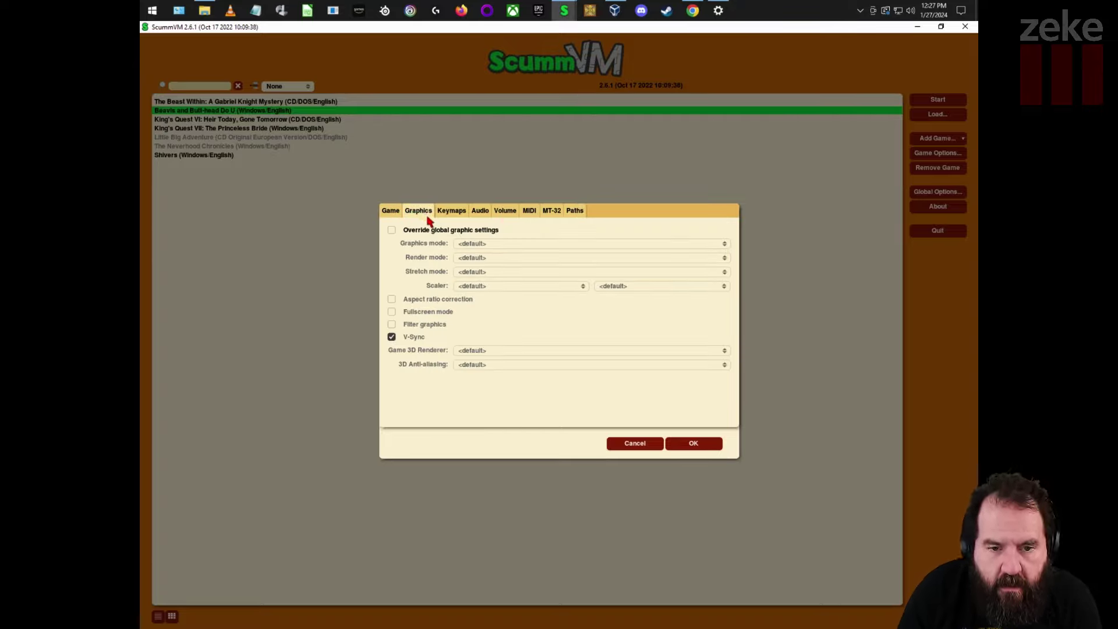
click(448, 216)
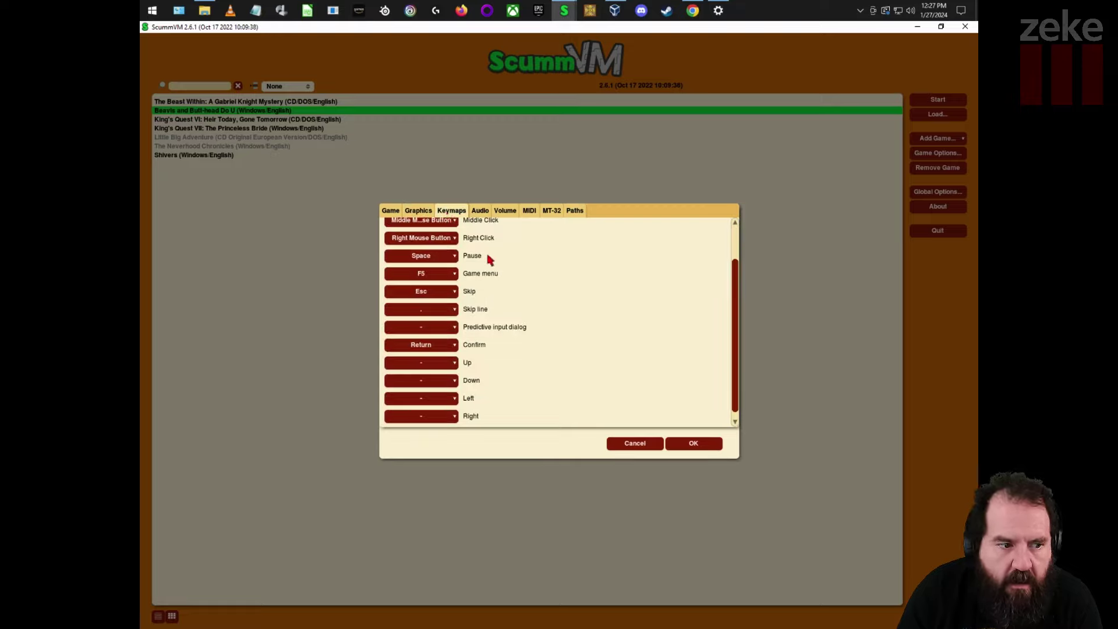
scroll(547, 311, up, 2)
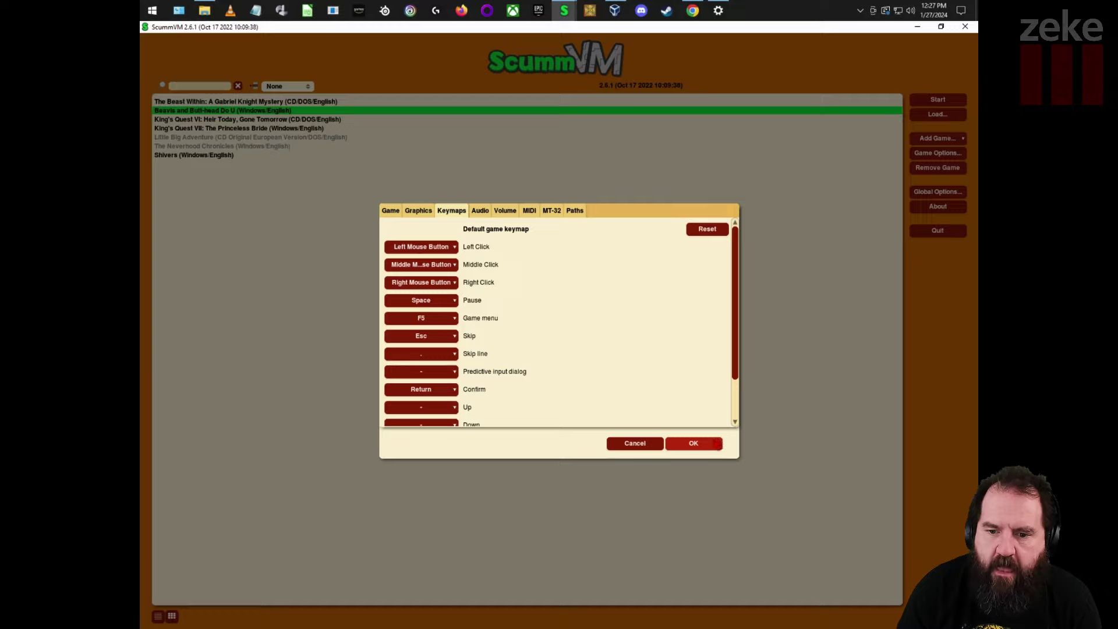
click(717, 443)
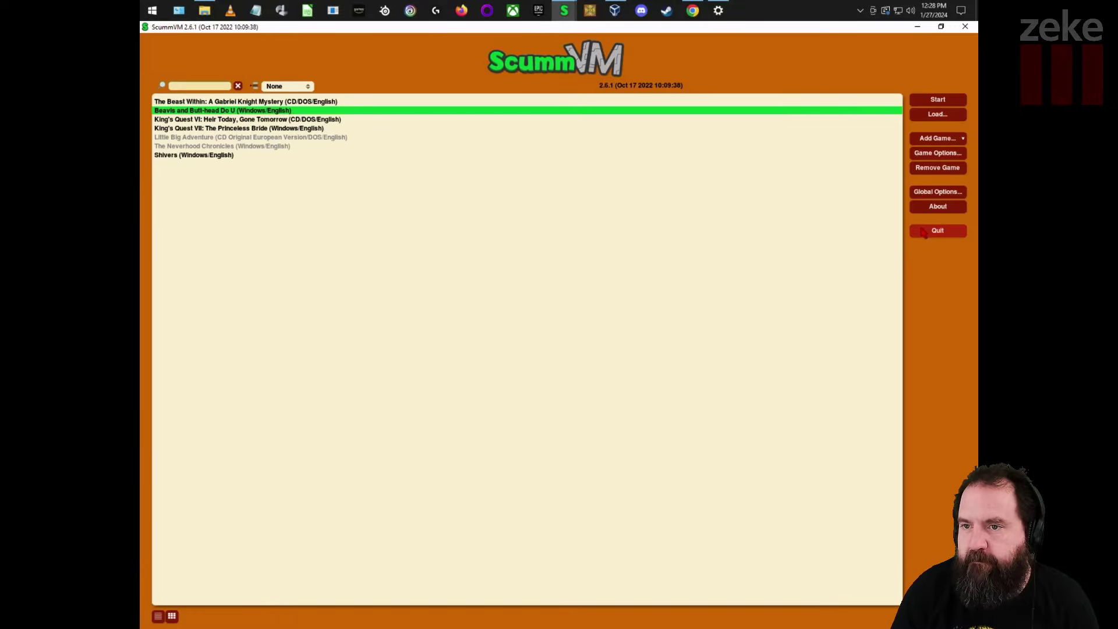
Step: Quit ScummVM, then move Chrome right, stretch it to full height, and open a new tab
click(964, 27)
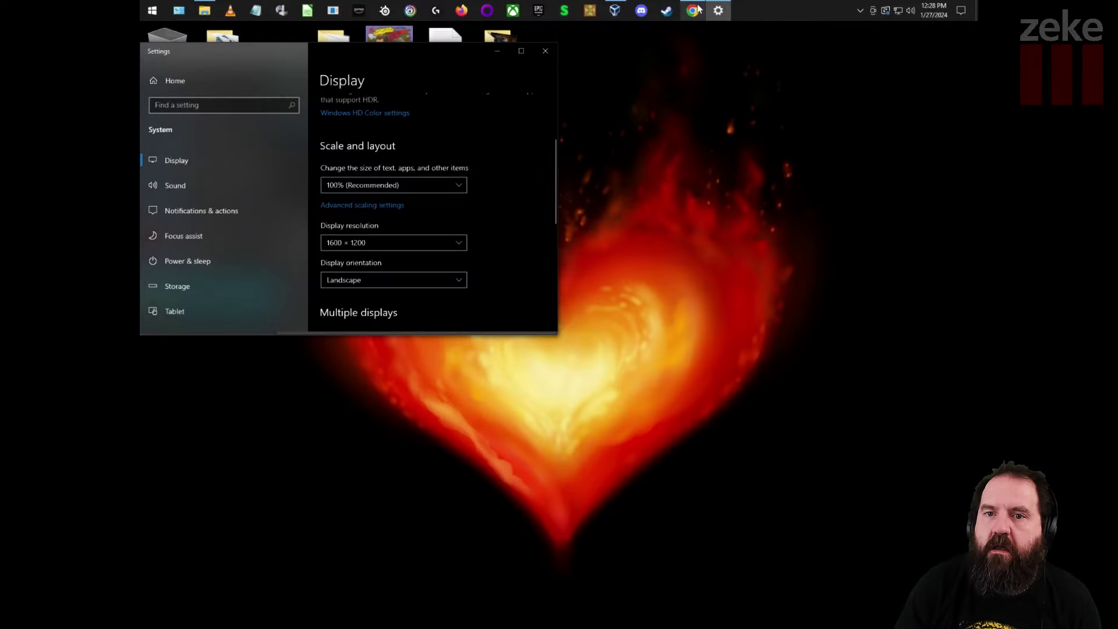
click(699, 8)
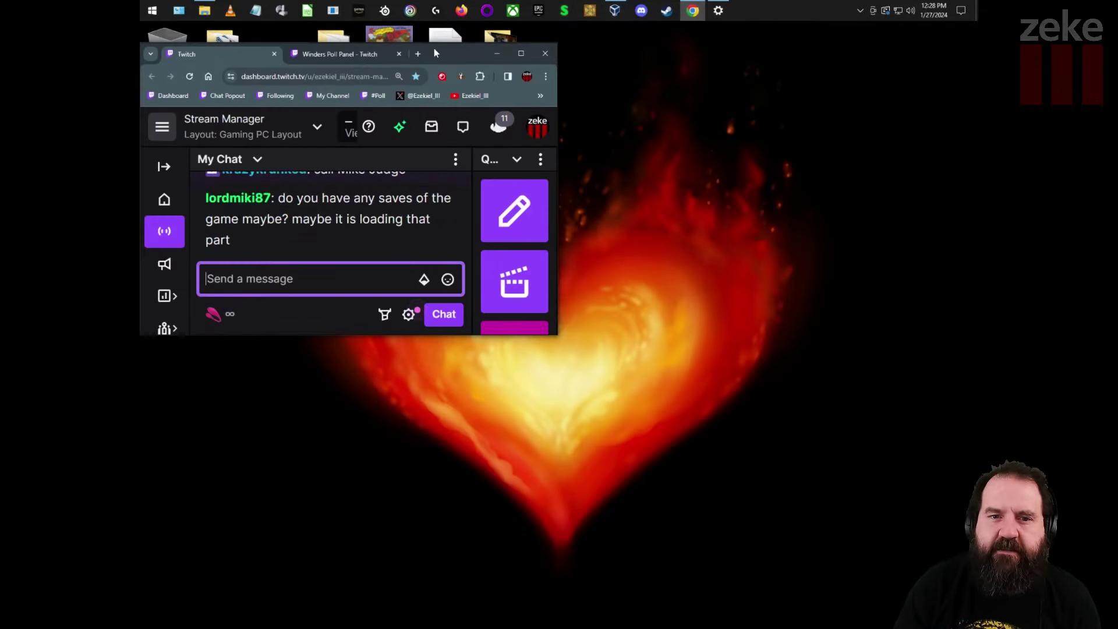
drag(446, 50, 868, 28)
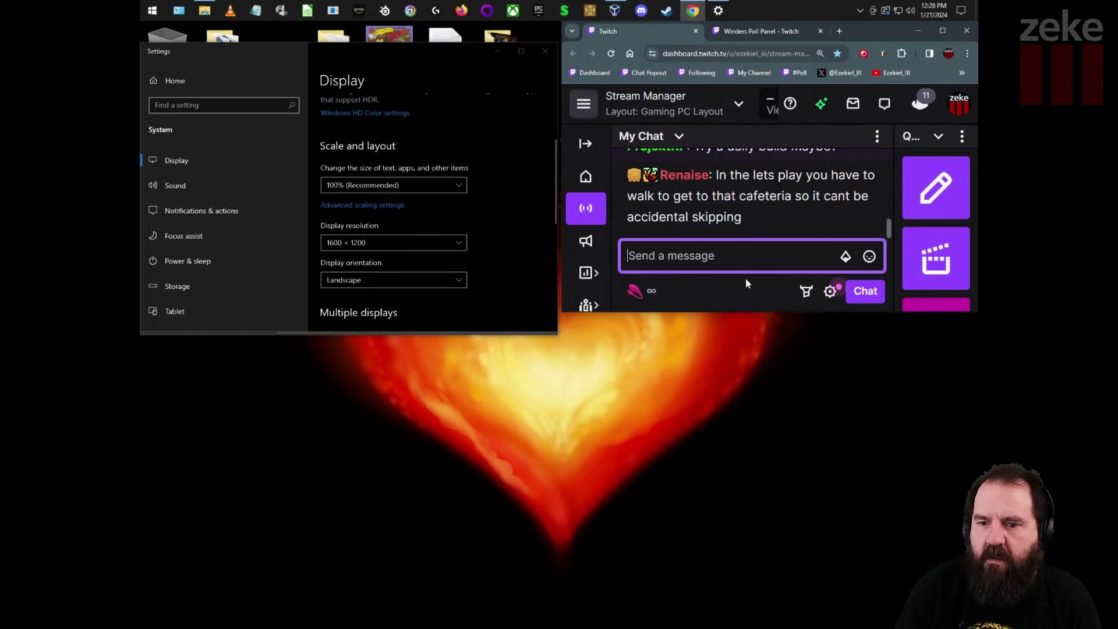
drag(749, 312, 715, 625)
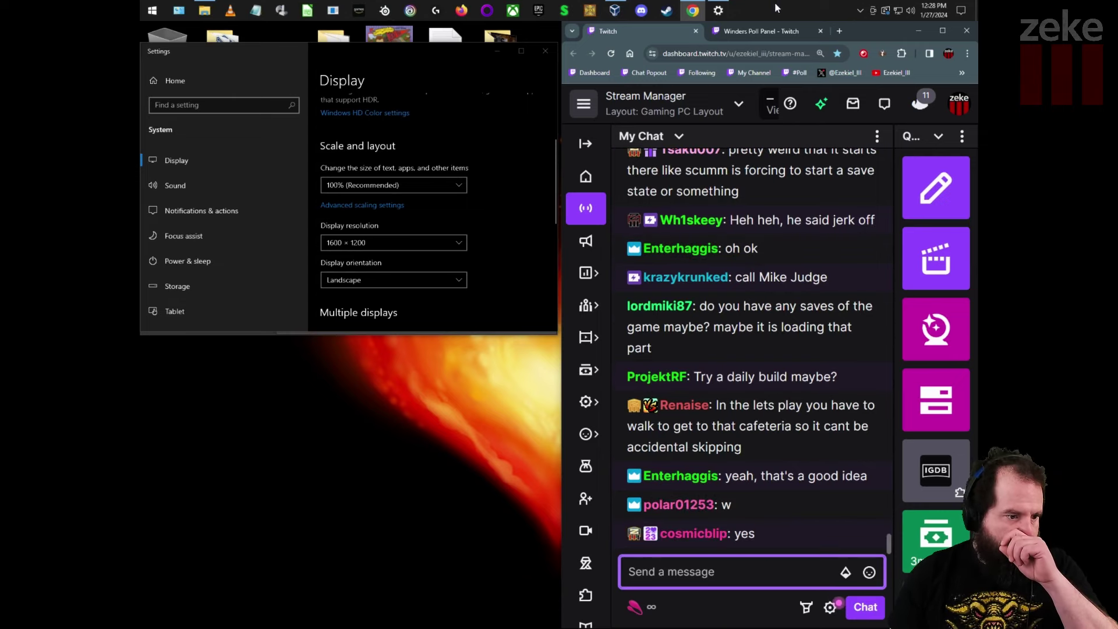
click(840, 31)
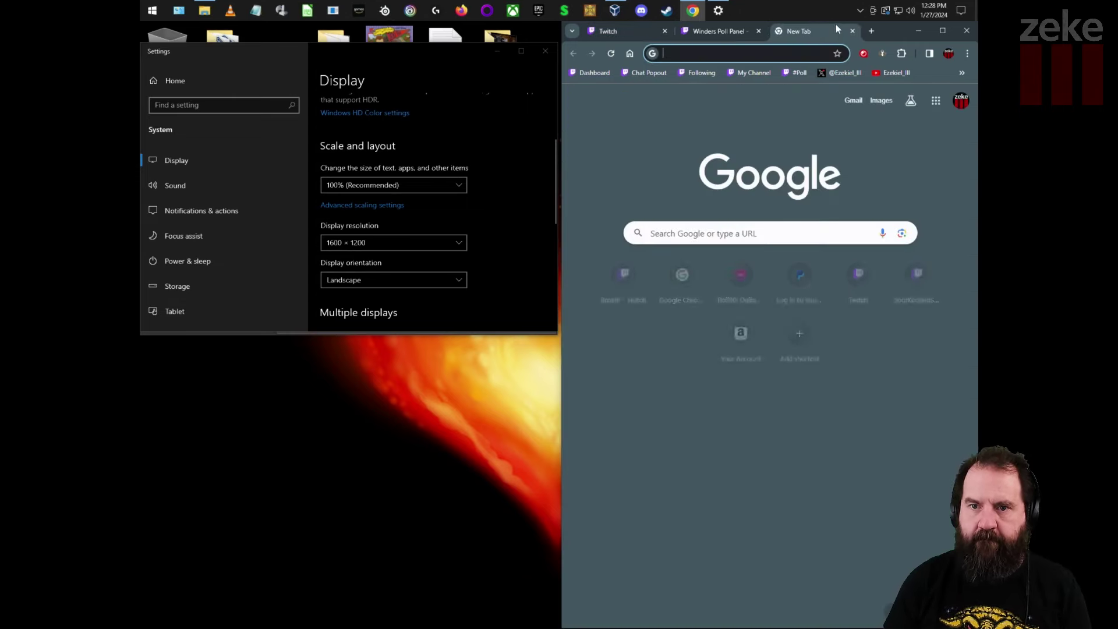
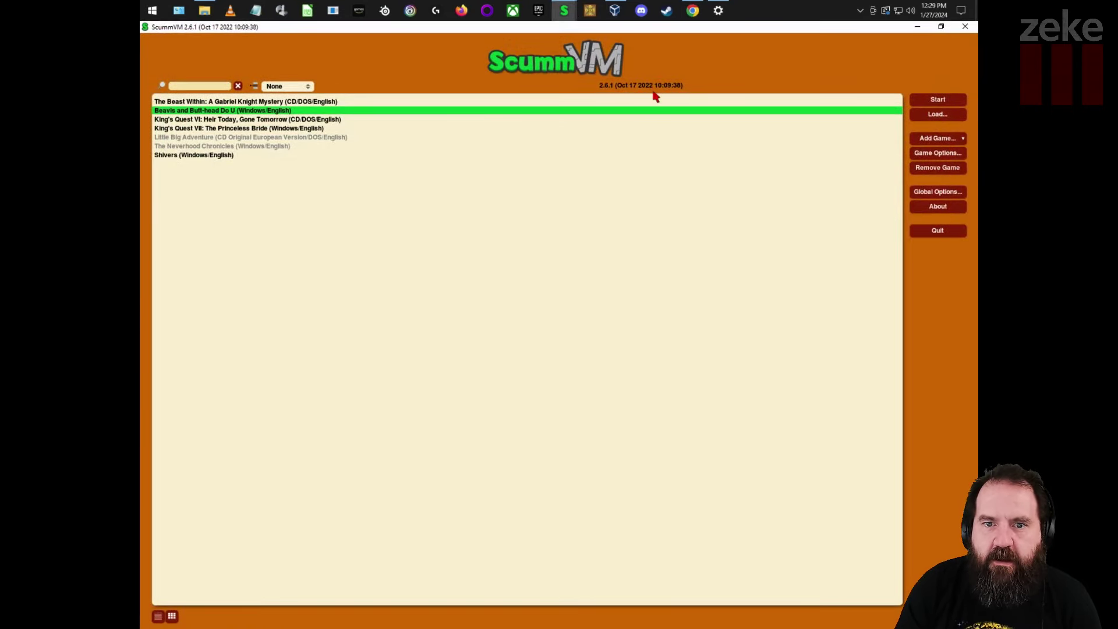
Step: Close the old ScummVM launcher, save the ScummVM 2.8.0 Windows installer to the desktop, and minimize the other windows
click(965, 27)
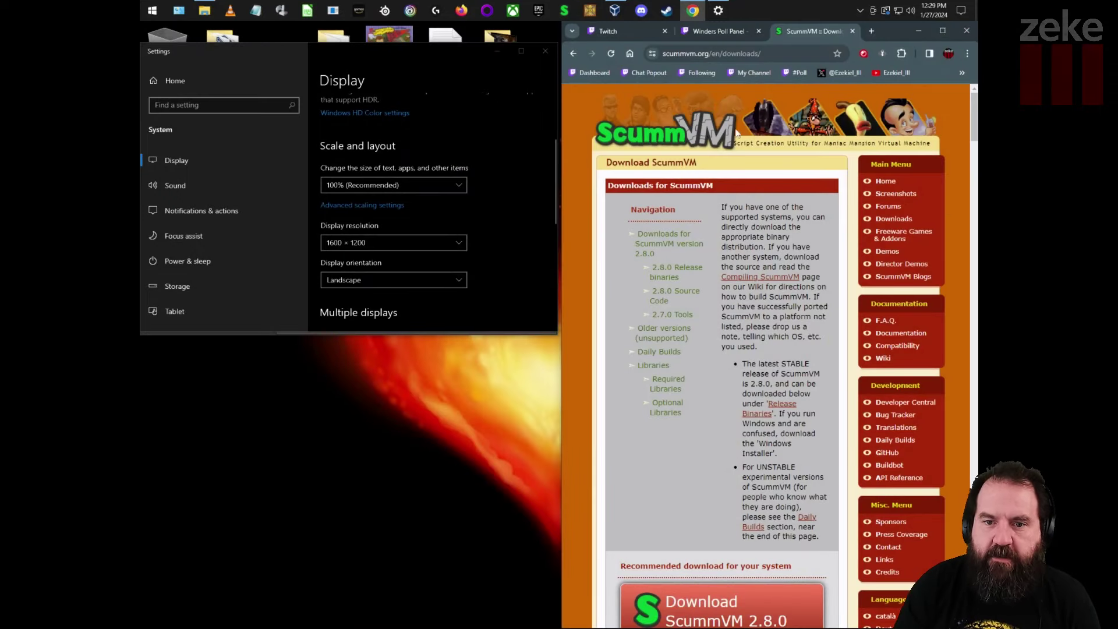
click(663, 241)
click(732, 192)
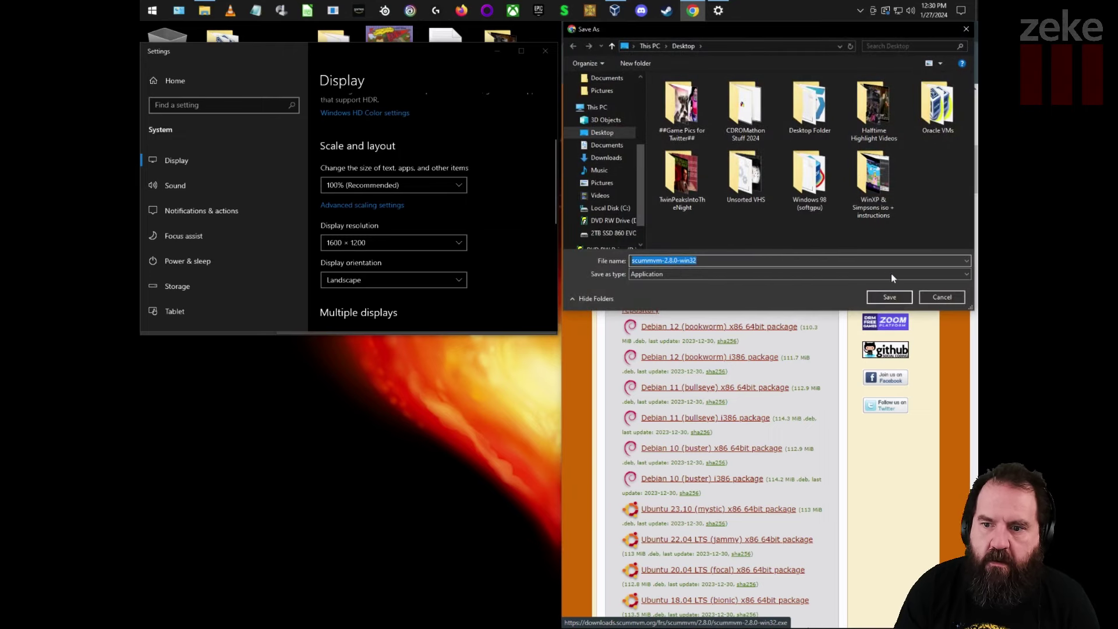
click(889, 298)
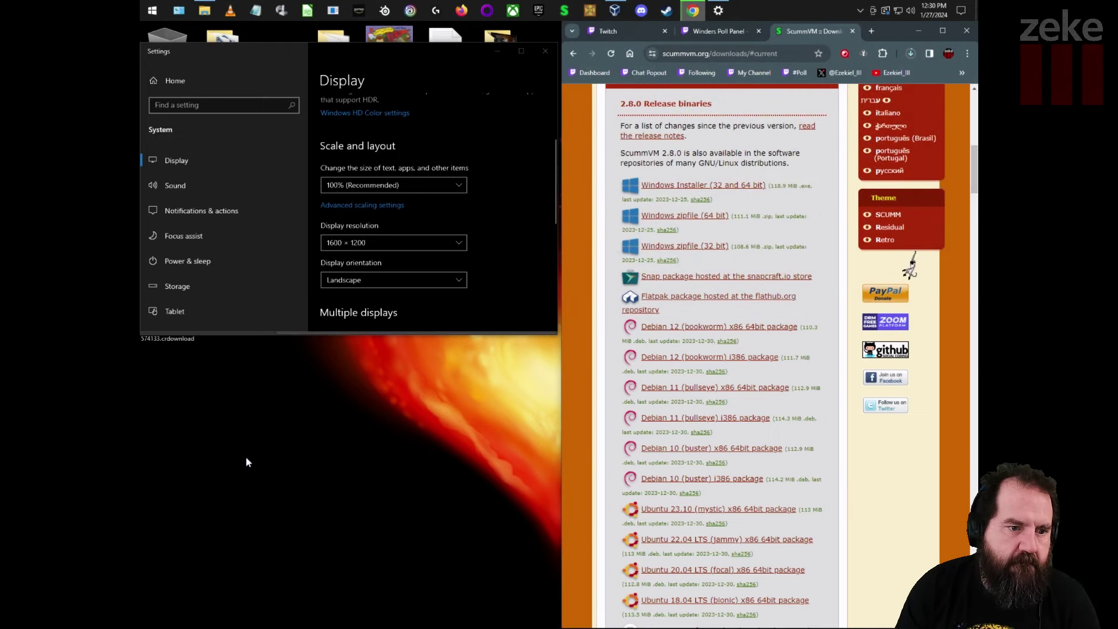
click(502, 53)
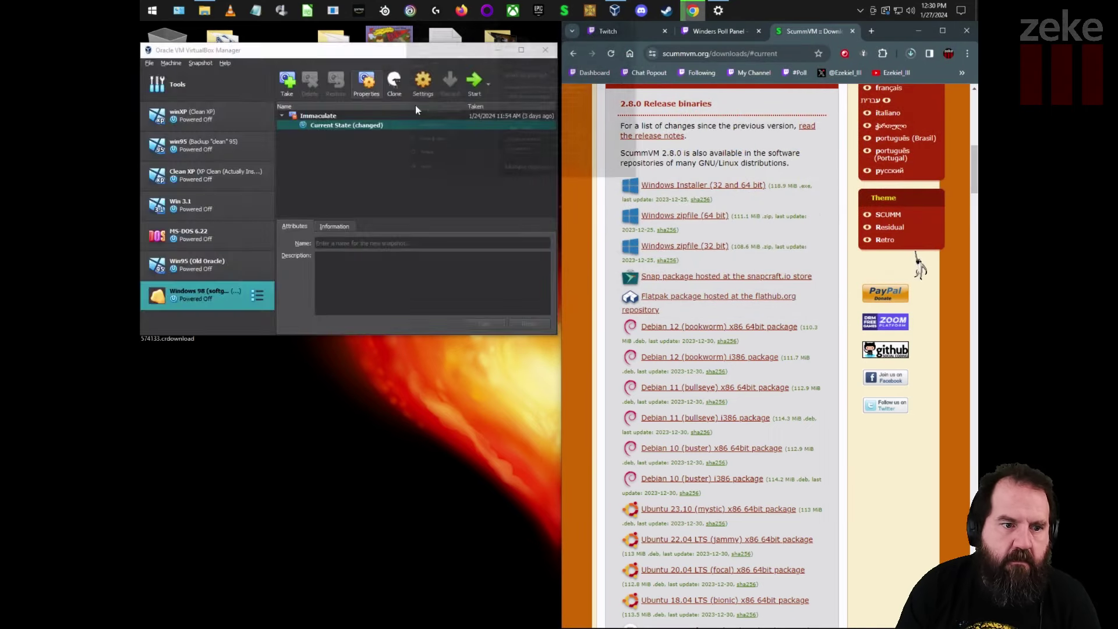
click(547, 51)
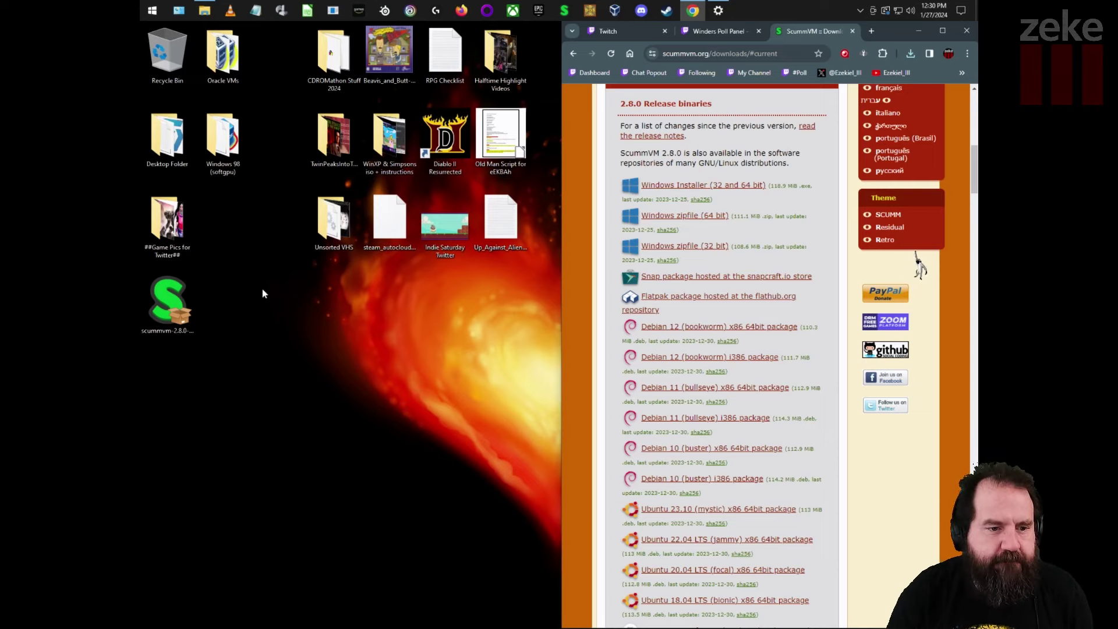
Step: Install ScummVM 2.8.0 to the default folder with a desktop shortcut, then launch it
double_click(169, 298)
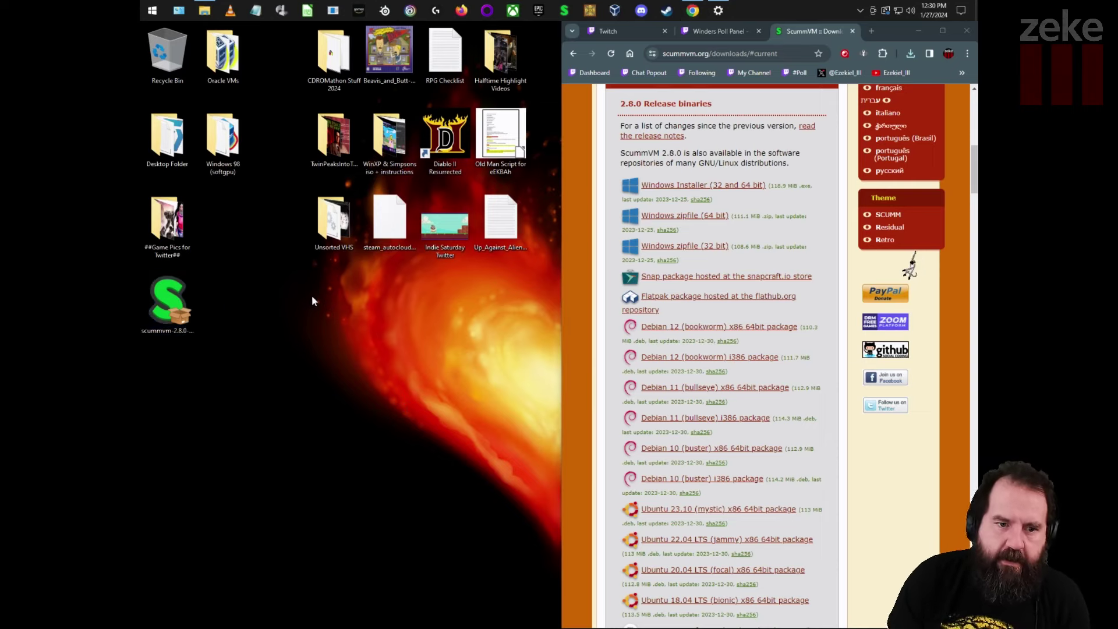
click(568, 355)
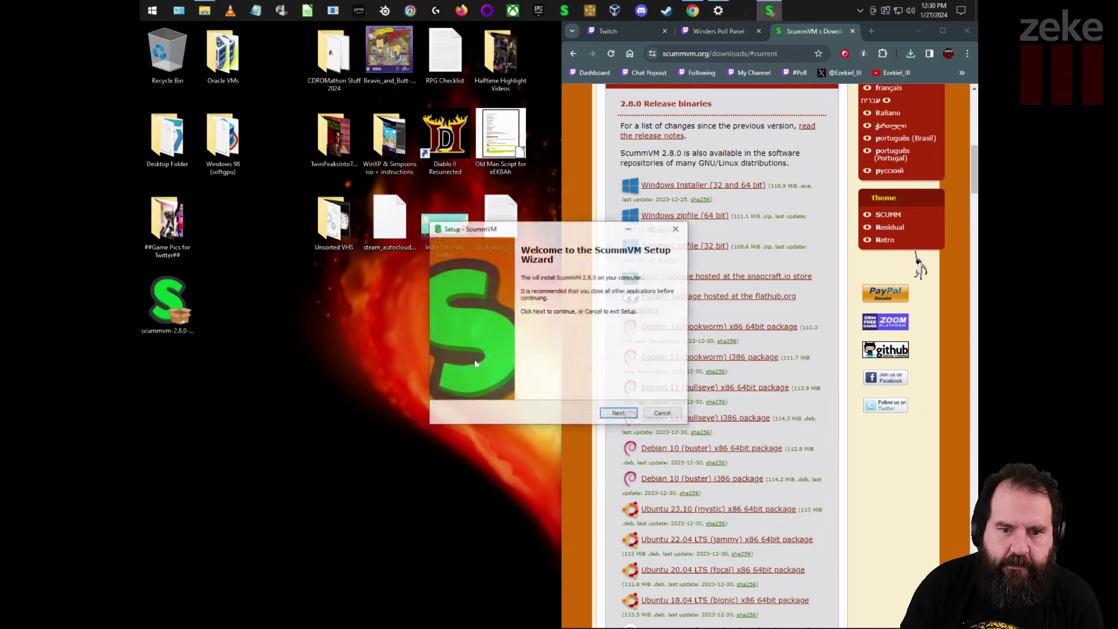
key(Return)
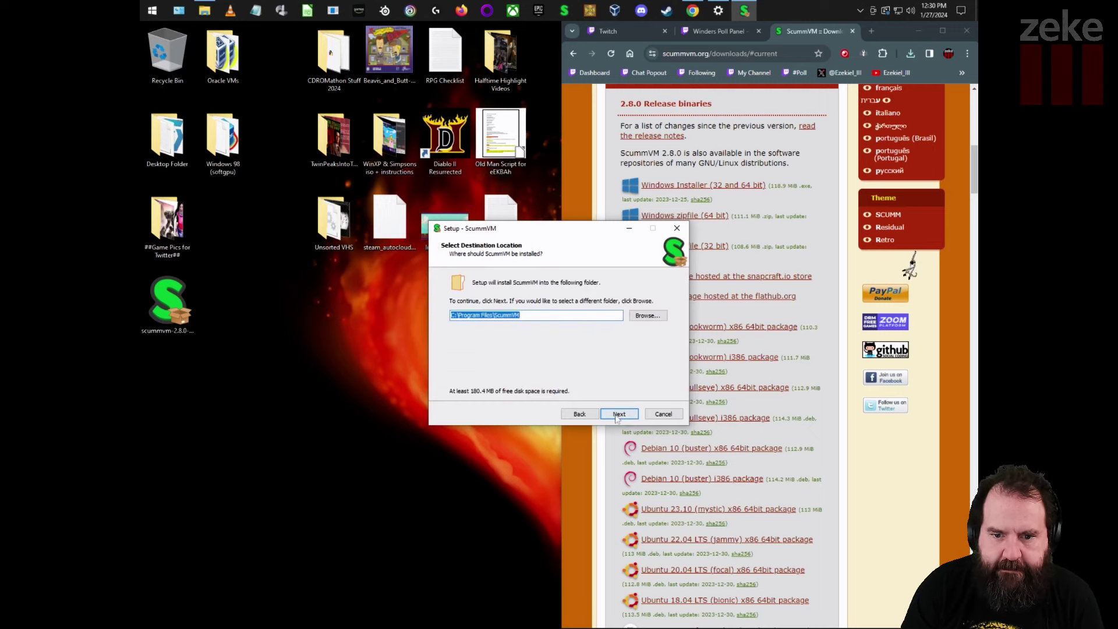
click(617, 413)
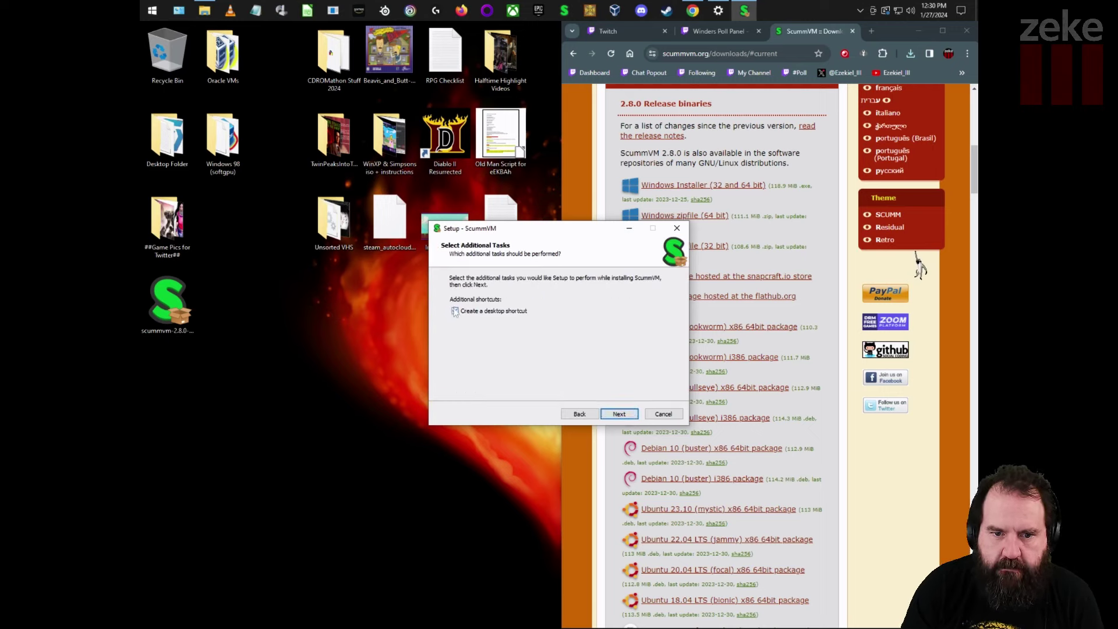
click(617, 415)
click(619, 414)
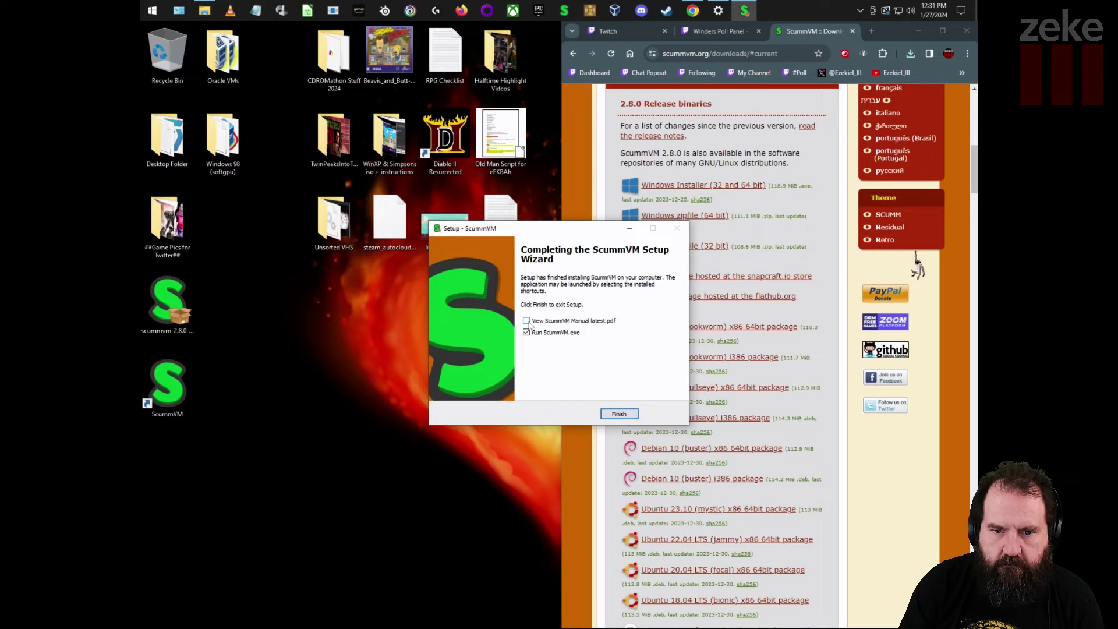
click(620, 414)
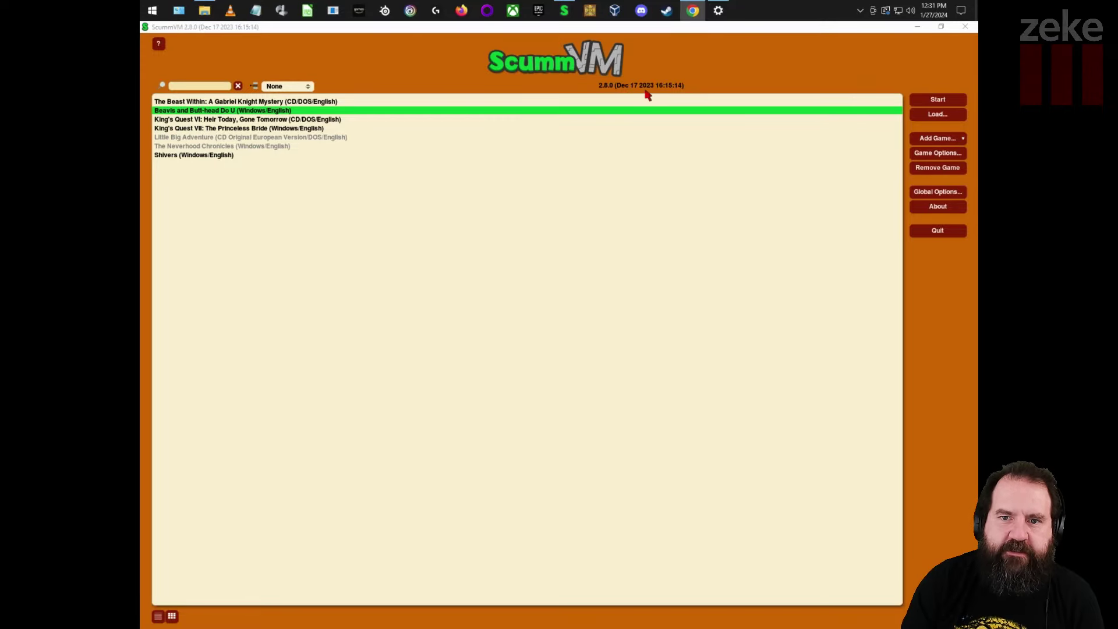
Step: Remove the old Beavis and Butt-Head: Do U. entry from the ScummVM game list
click(918, 27)
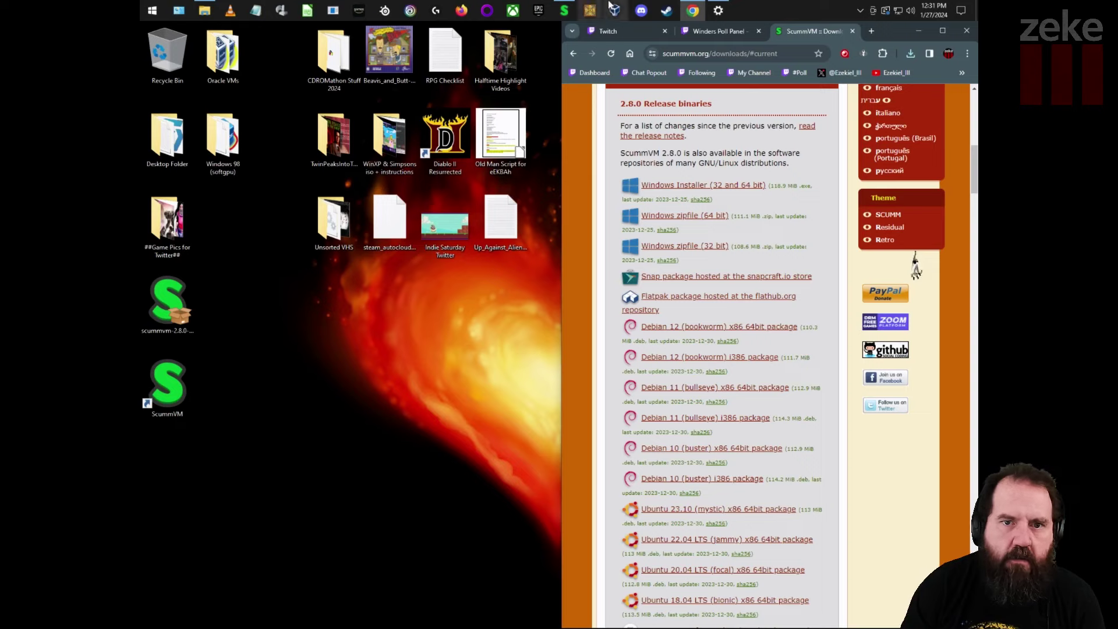
click(573, 7)
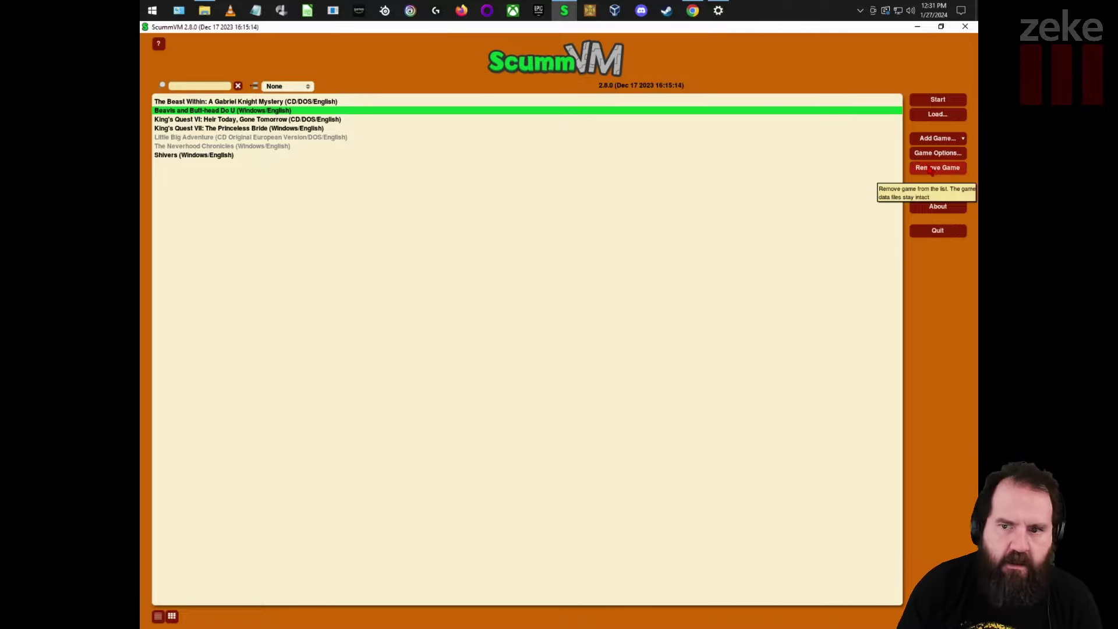
click(932, 168)
click(527, 345)
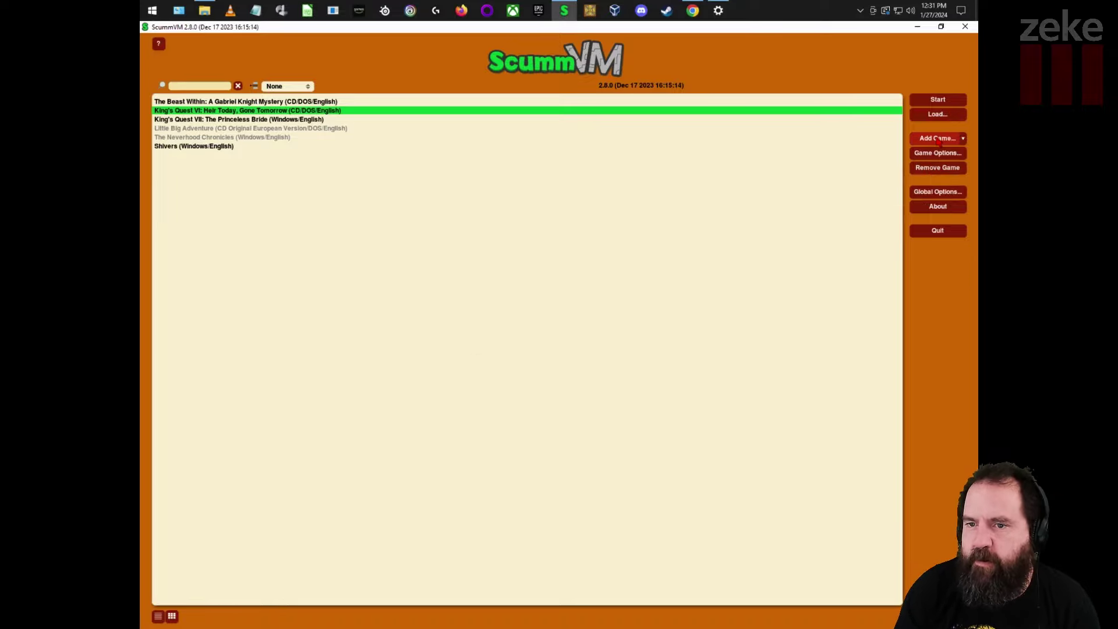
Step: Re-add Beavis and Butt-Head: Do U. from its game data folder and start it
click(954, 141)
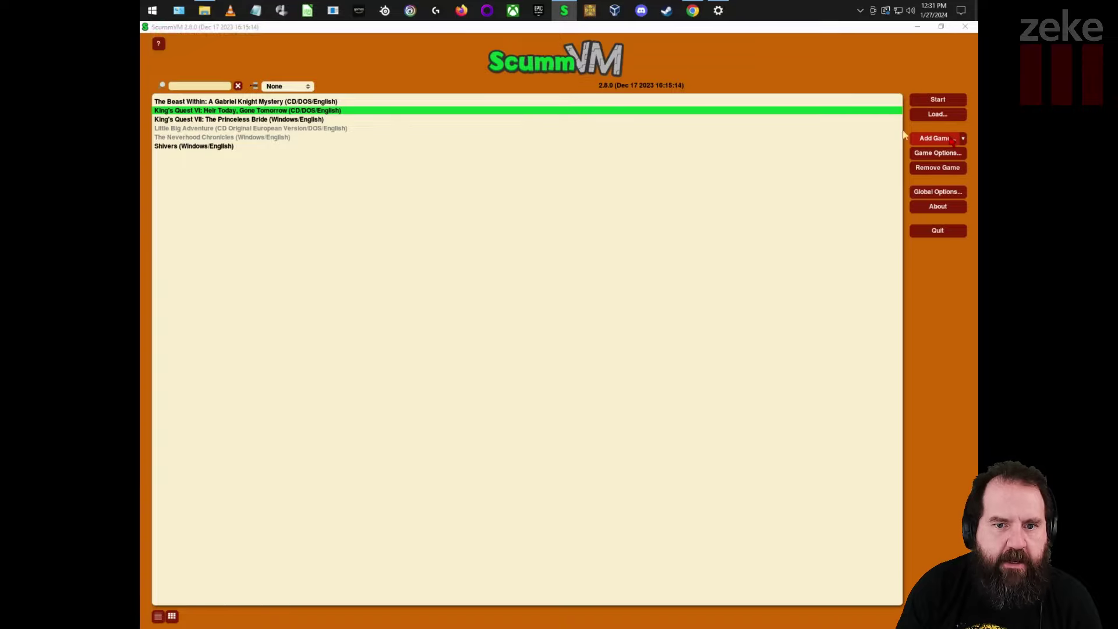
click(386, 235)
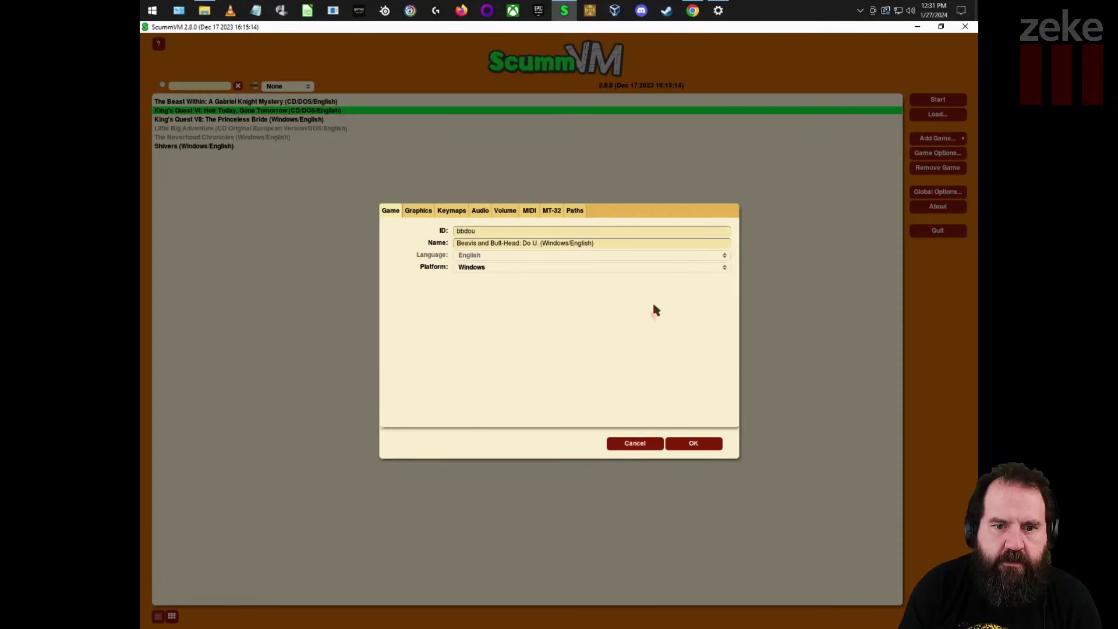
click(692, 447)
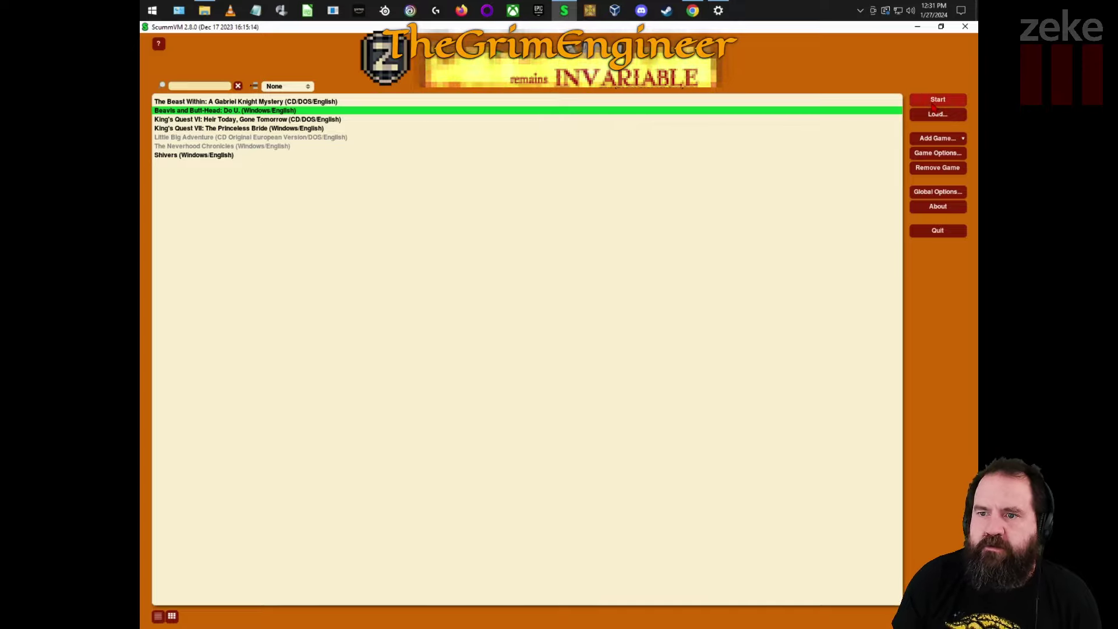
click(938, 100)
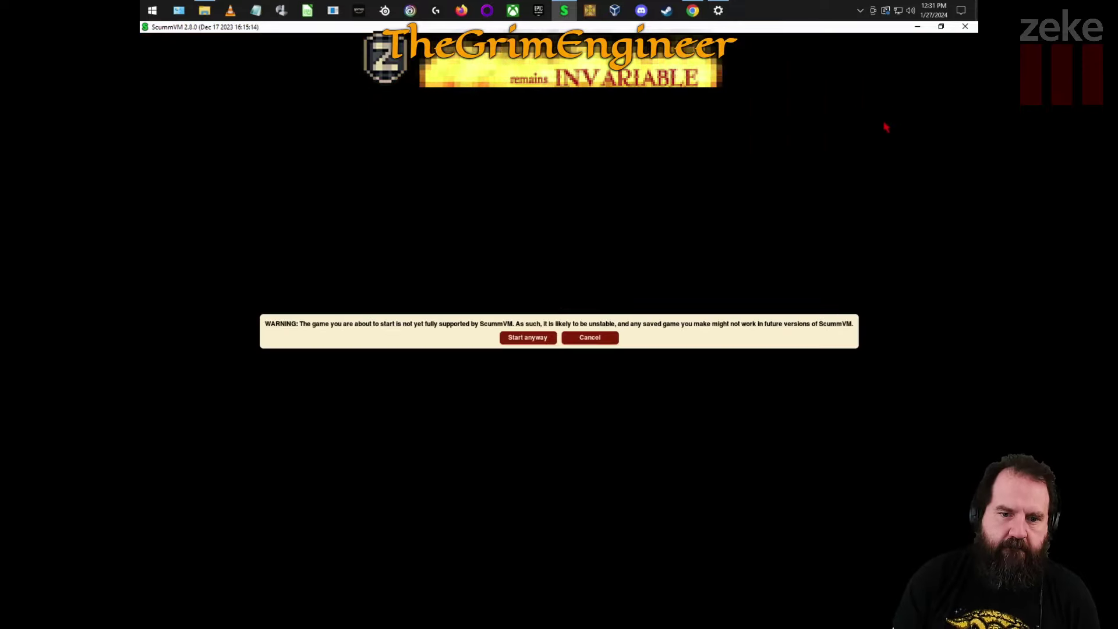
Step: Start the game despite the warning and open the Highland State College signoff sheet from the cafeteria map
click(528, 337)
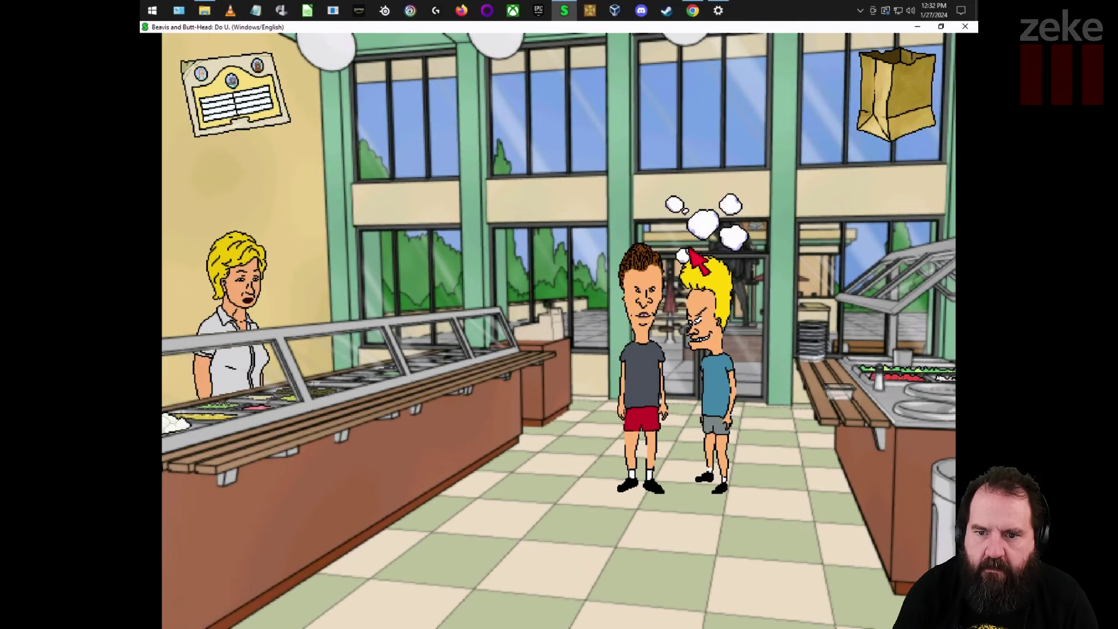
click(213, 102)
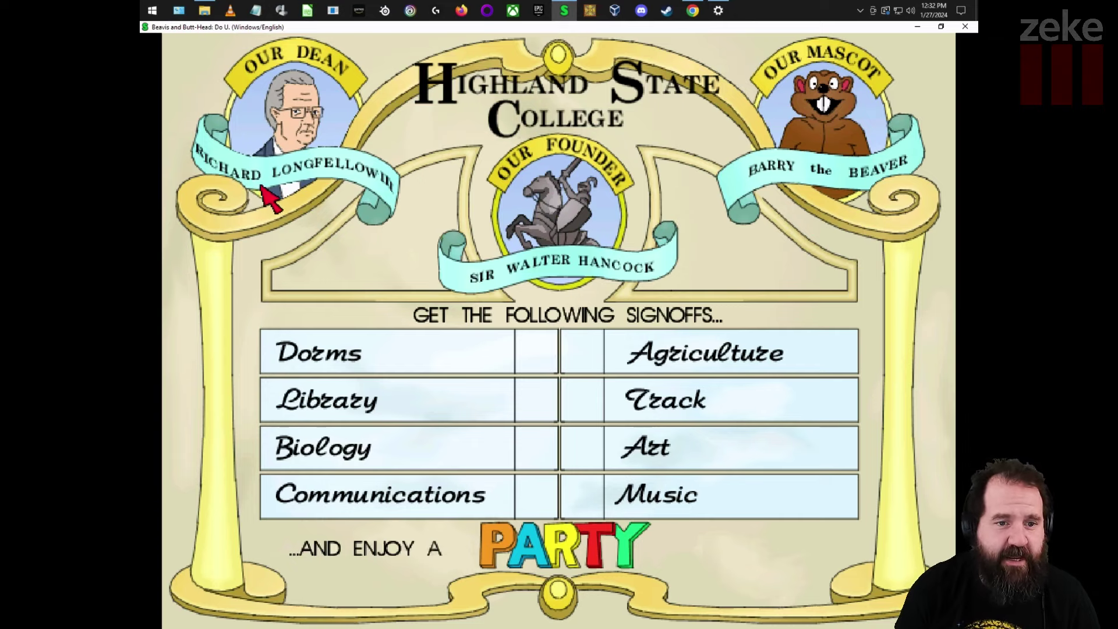
Step: Reopen the signoff sheet and choose Agriculture as the next destination
click(213, 191)
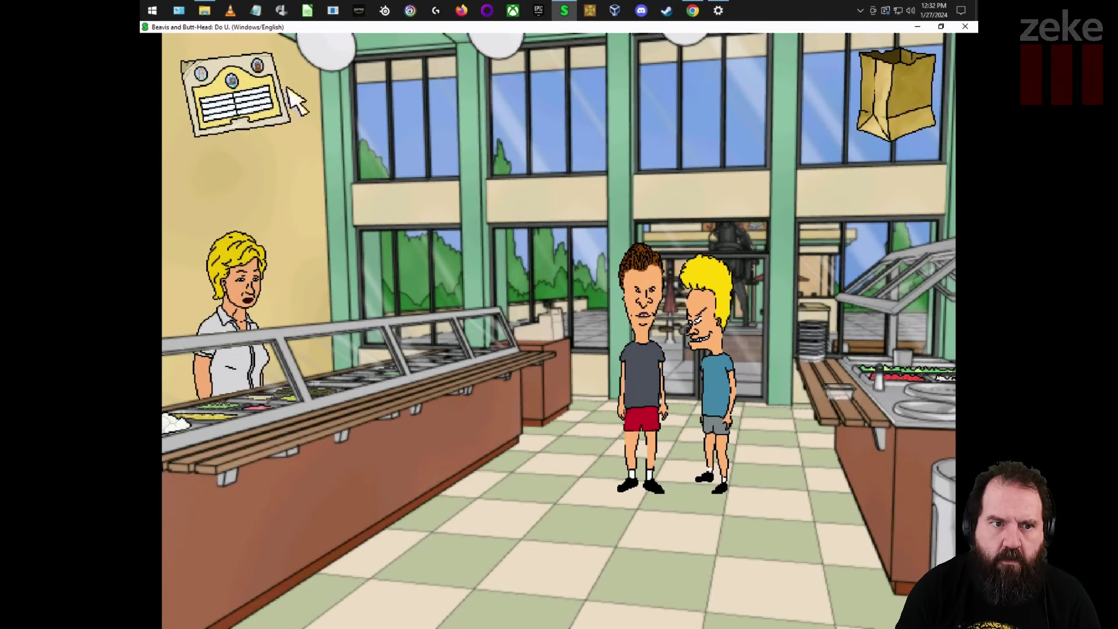
click(233, 114)
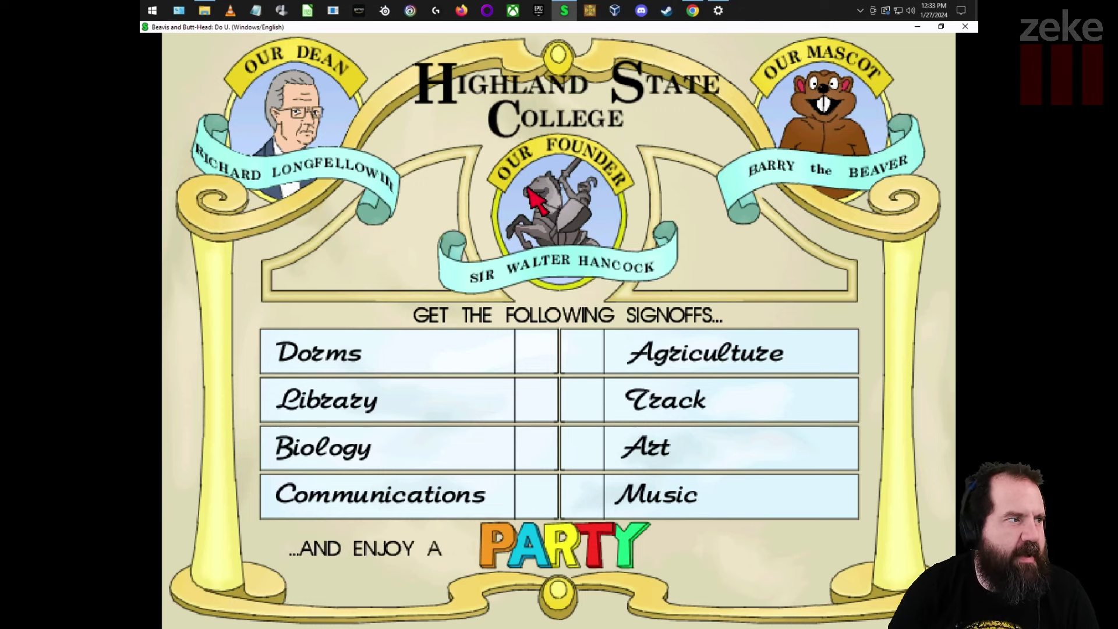
click(558, 197)
click(282, 109)
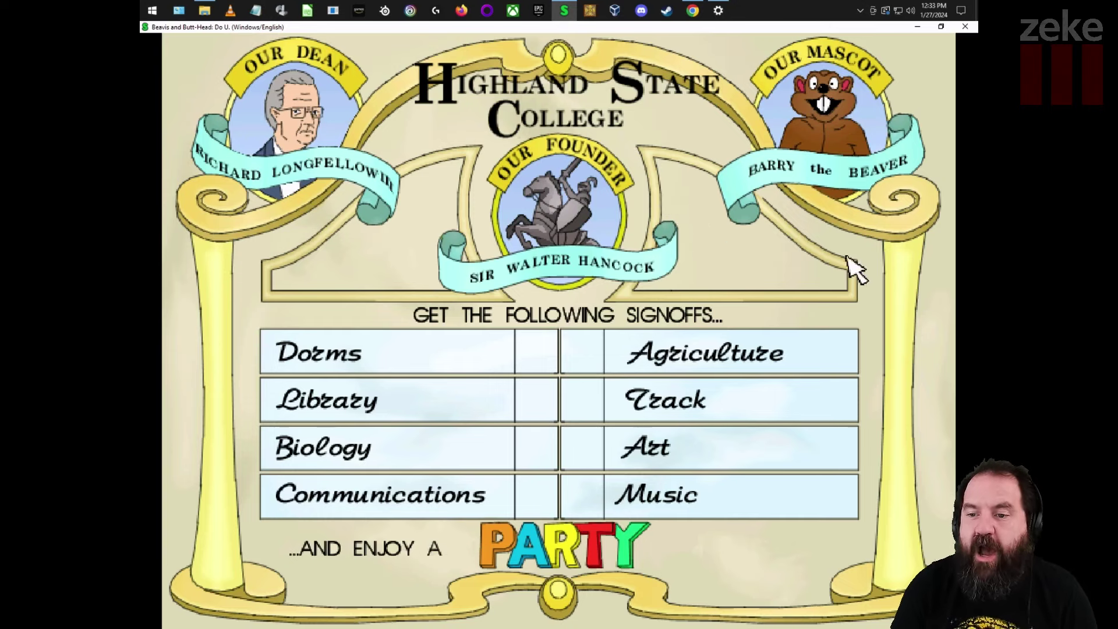
click(717, 354)
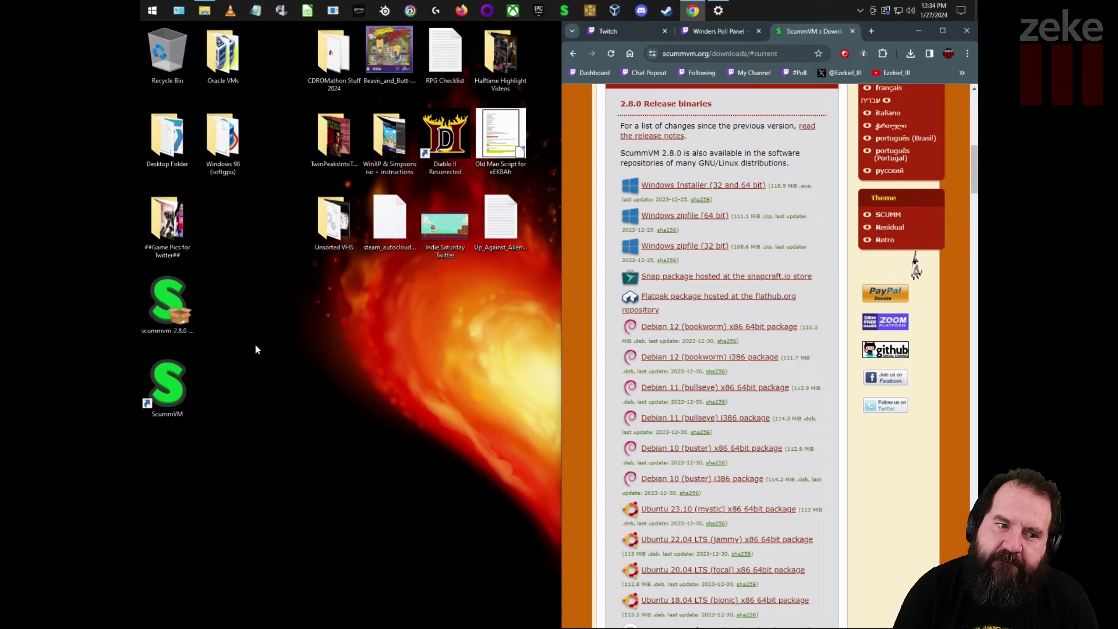
Step: Delete the ScummVM installer and ScummVM desktop shortcut, then switch to the VirtualBox Manager
drag(169, 312, 163, 72)
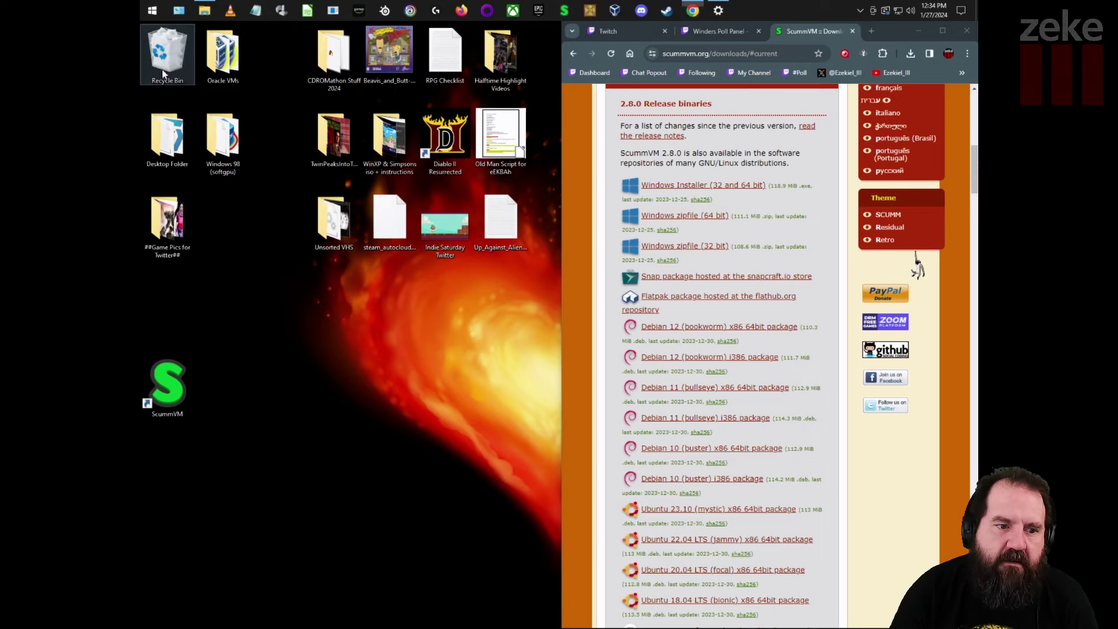
right_click(563, 10)
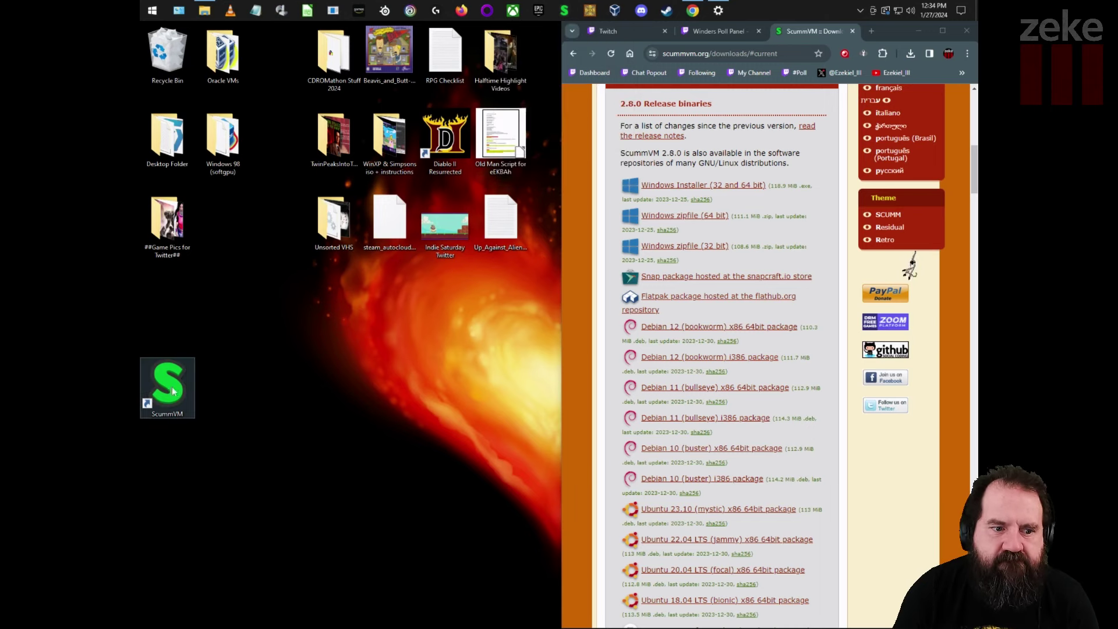
drag(167, 384, 167, 55)
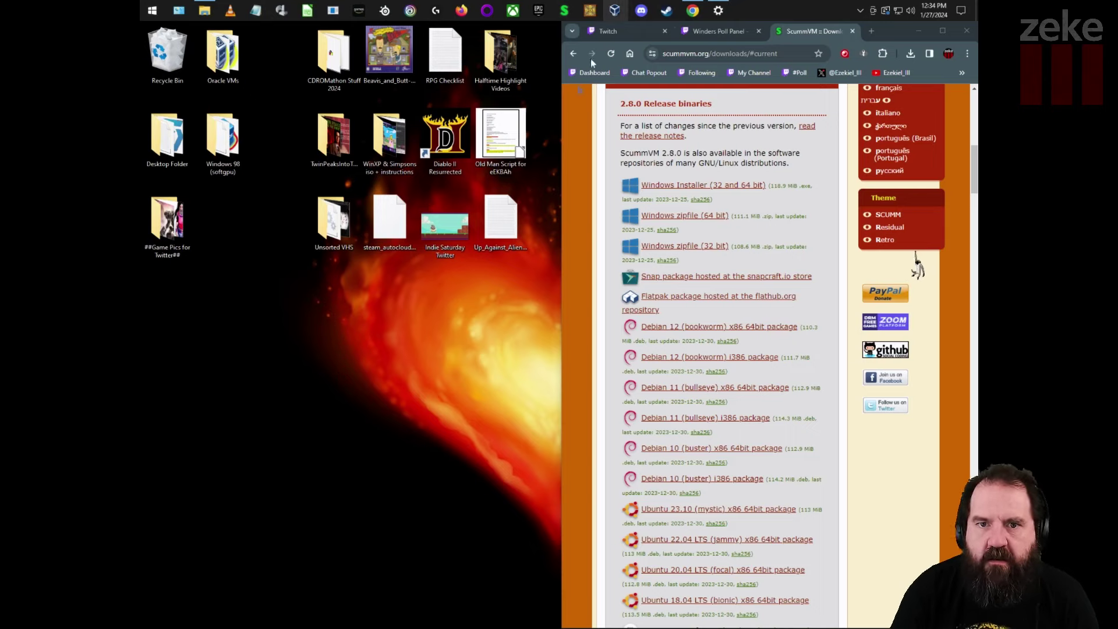
click(614, 10)
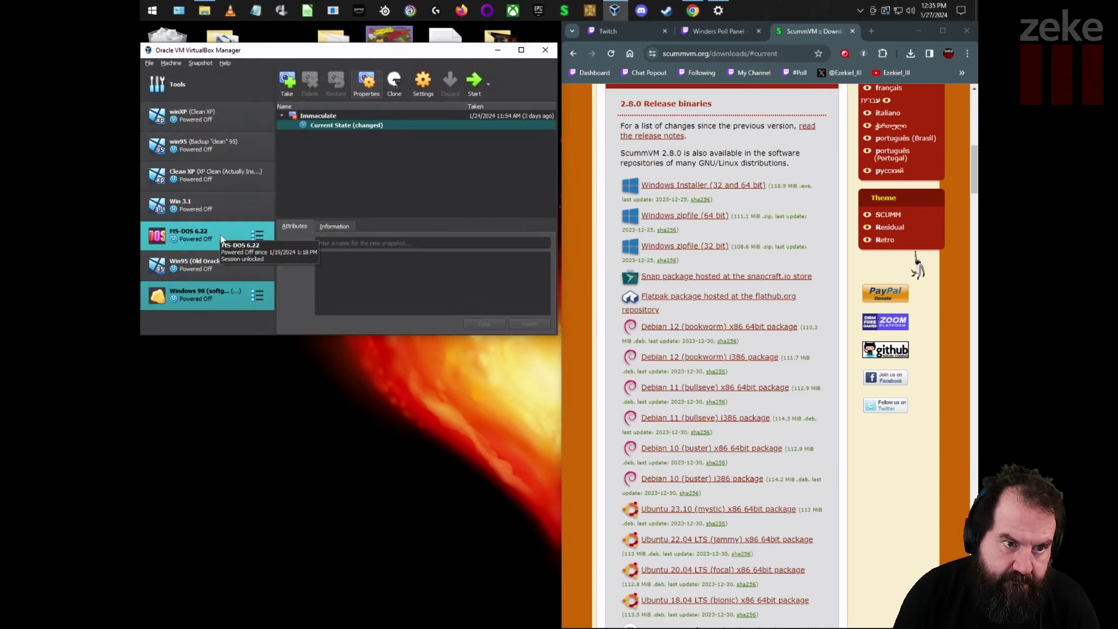
Step: Select the win95 (Backup "clean" 95) machine and start it
click(225, 146)
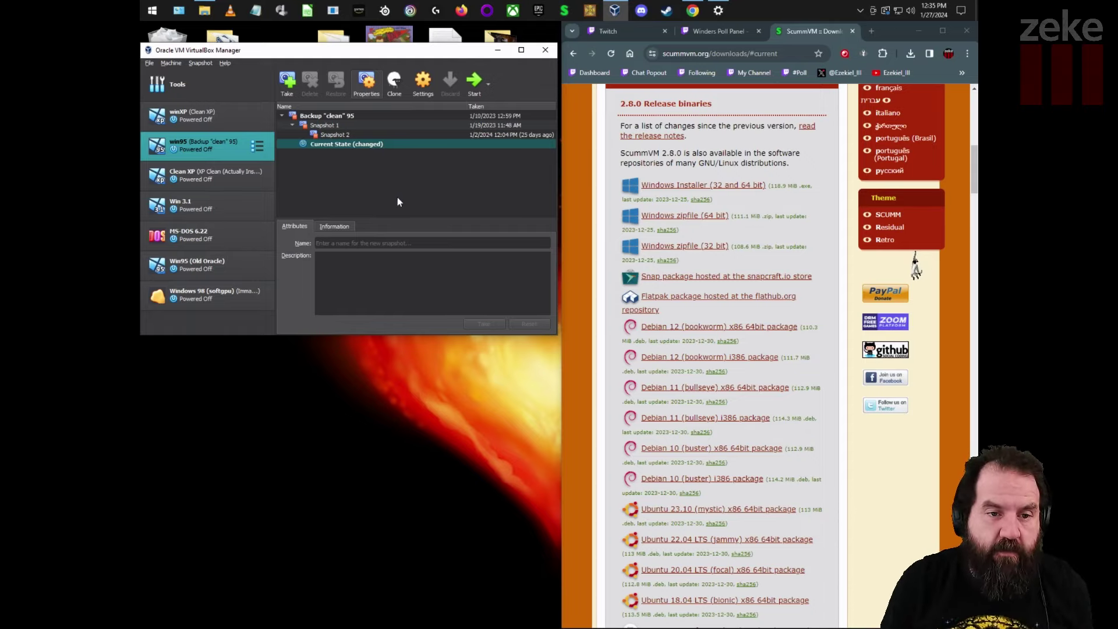
click(467, 87)
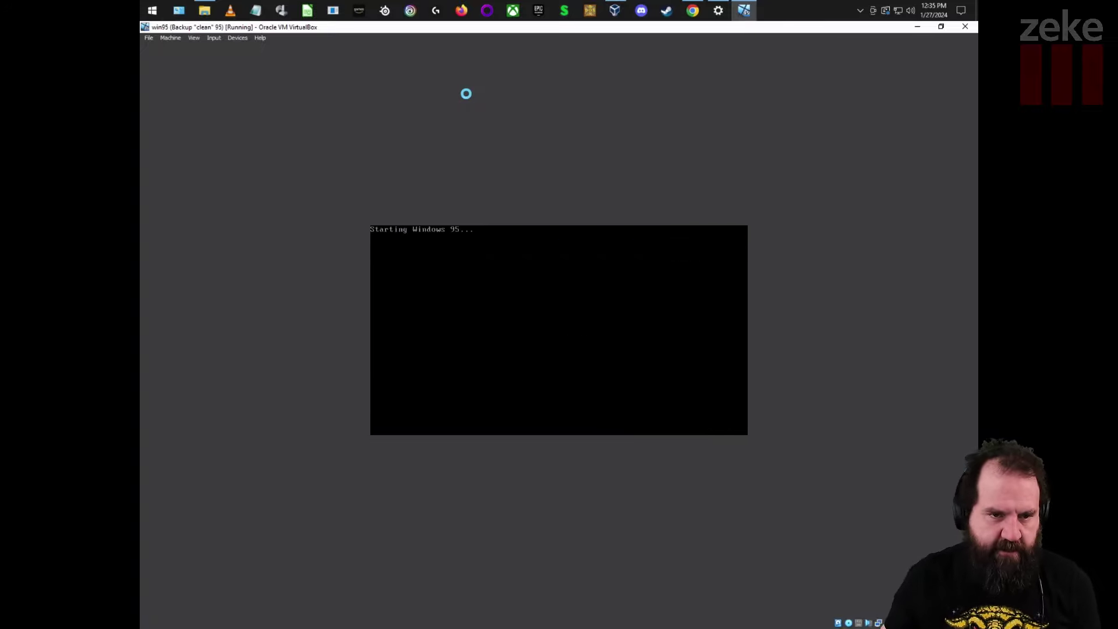
Step: Boot Windows 95 with the Normal option and continue past the missing device file message
key(Up)
key(Up)
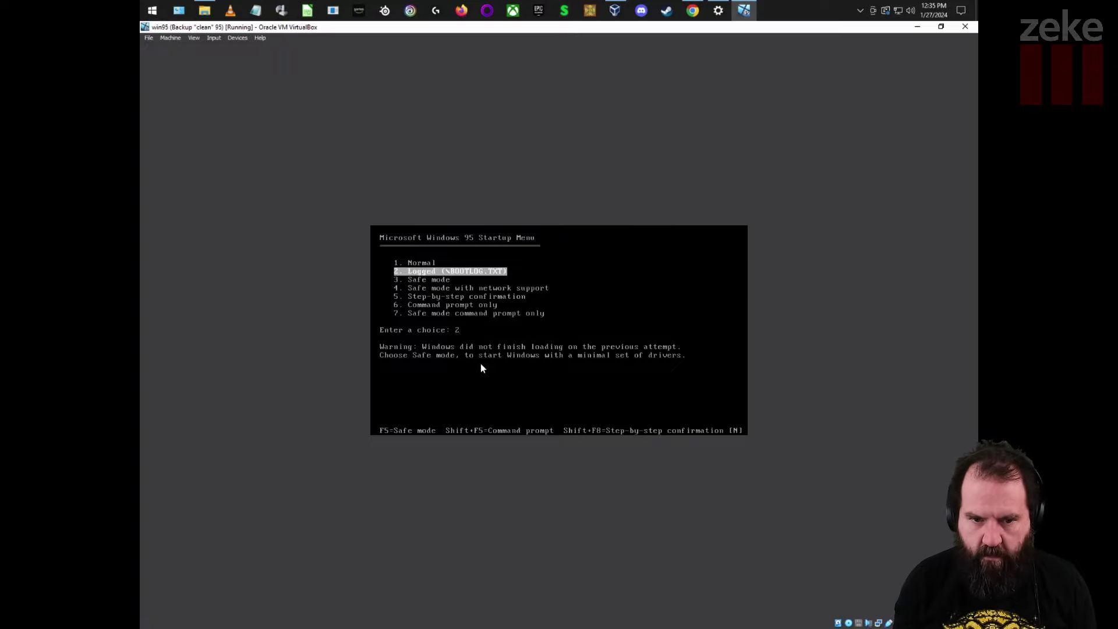
key(Return)
key(Return)
key(Return)
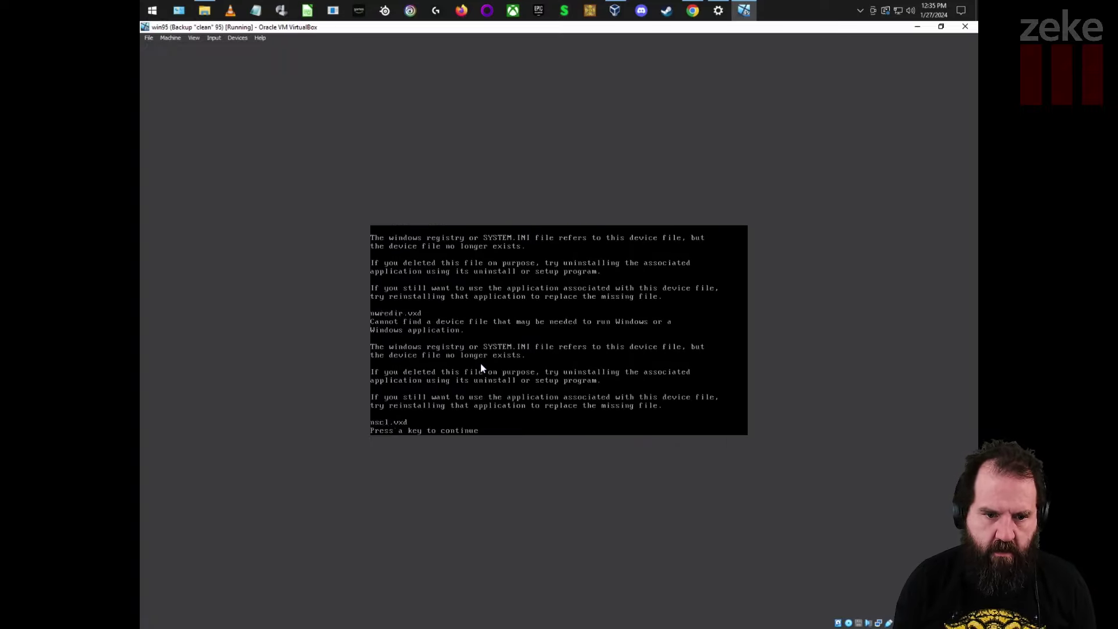
key(Return)
key(Return)
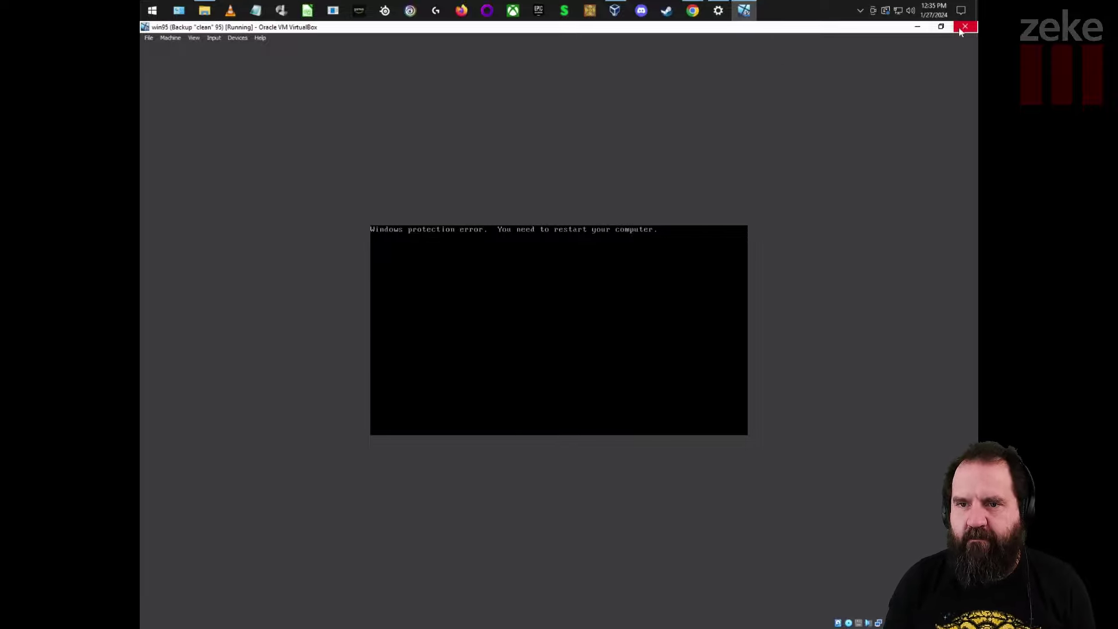
Step: Power off the virtual machine and select the Backup "clean" 95 snapshot
click(148, 39)
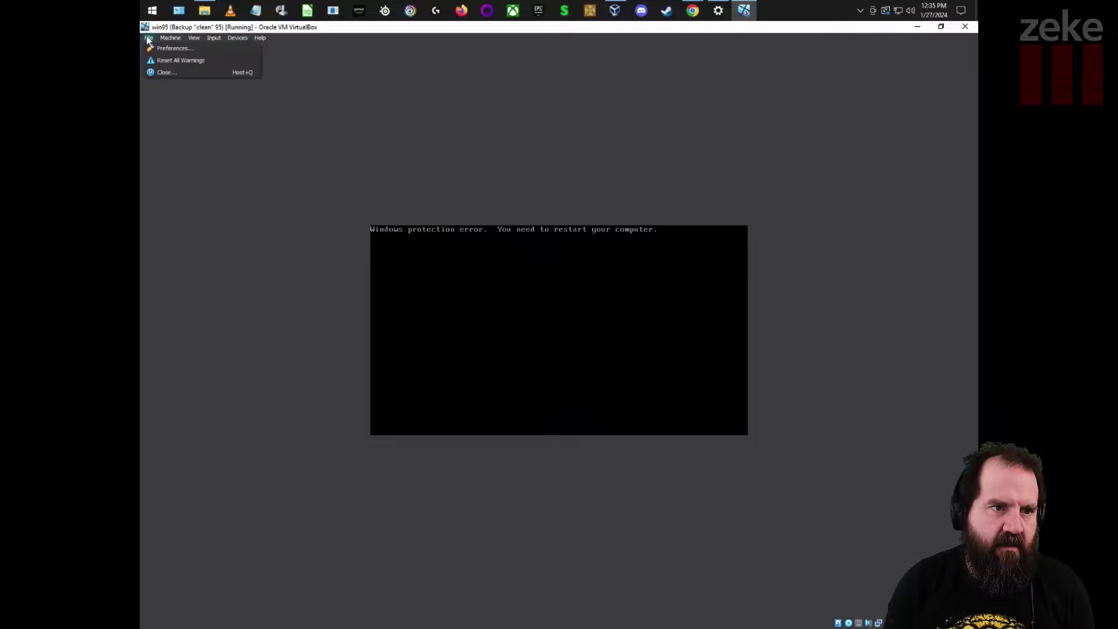
click(156, 72)
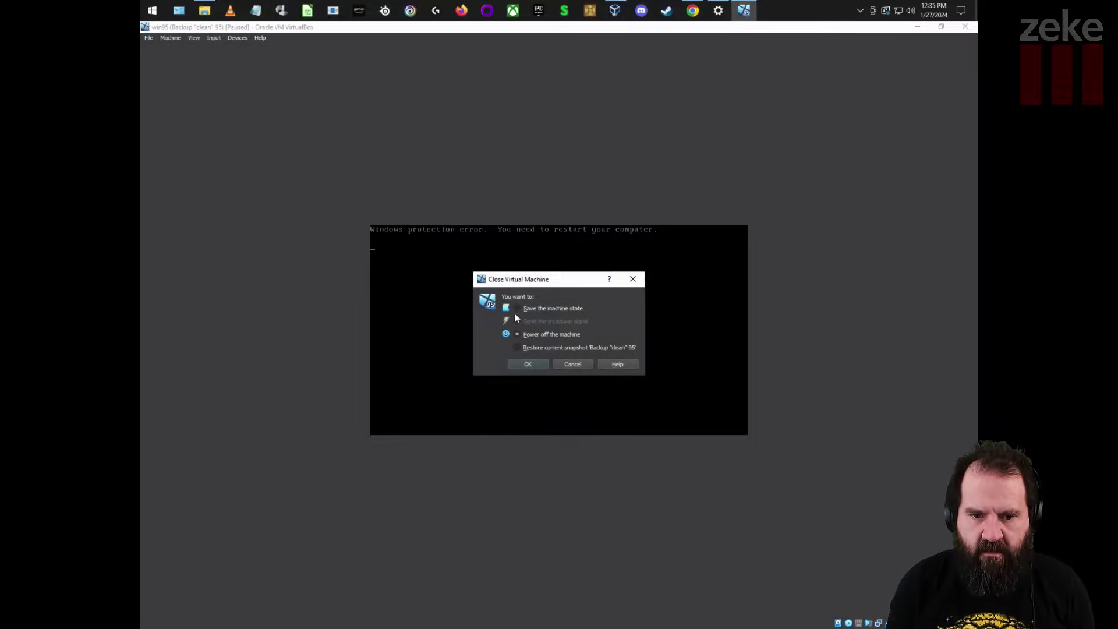
click(527, 365)
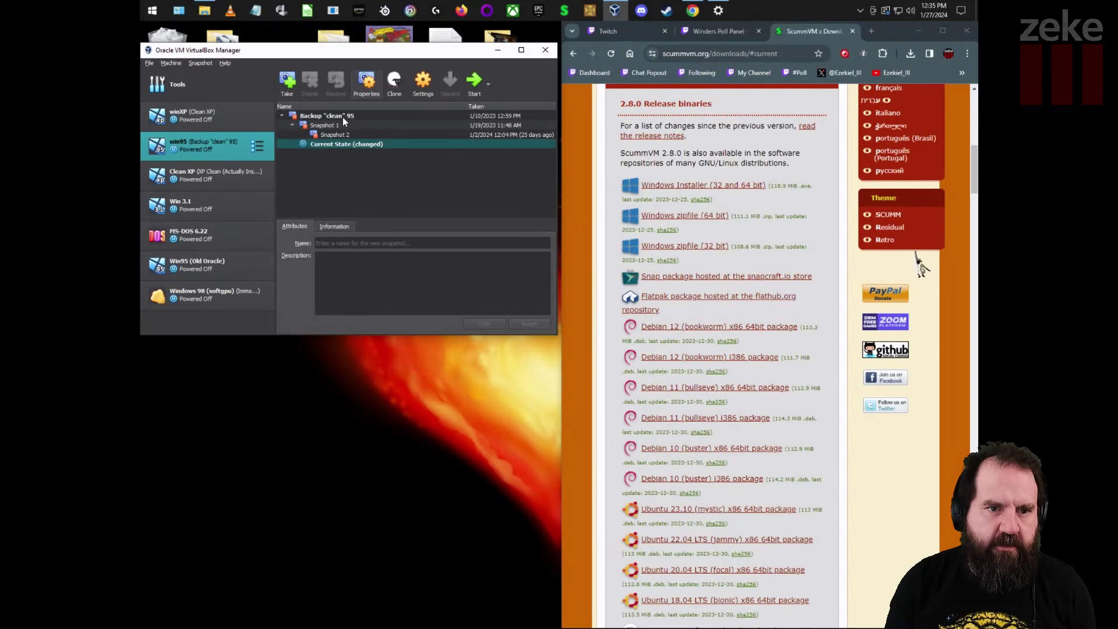
click(343, 117)
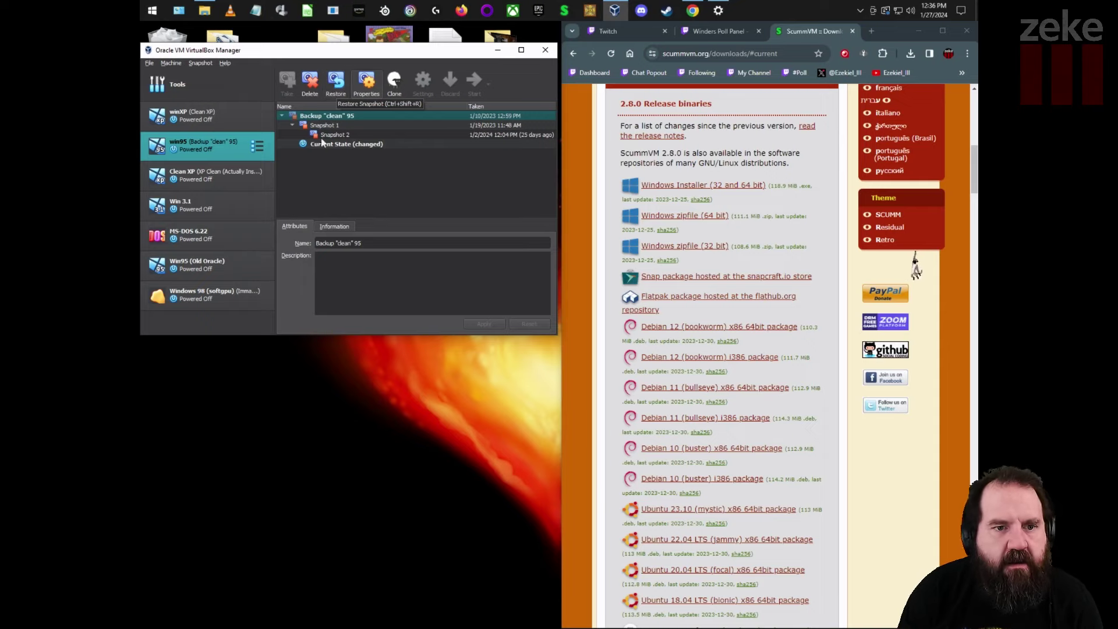
Step: Select the Win95 (Old Oracle) machine in the VirtualBox Manager list
click(206, 271)
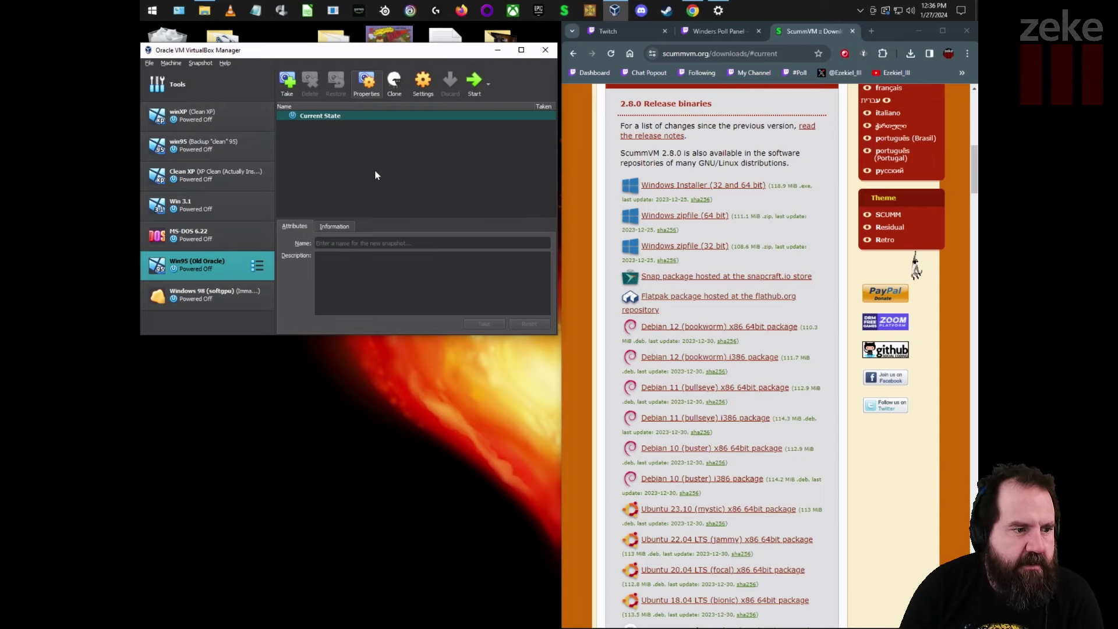
Step: Start the Win95 (Old Oracle) virtual machine
click(472, 81)
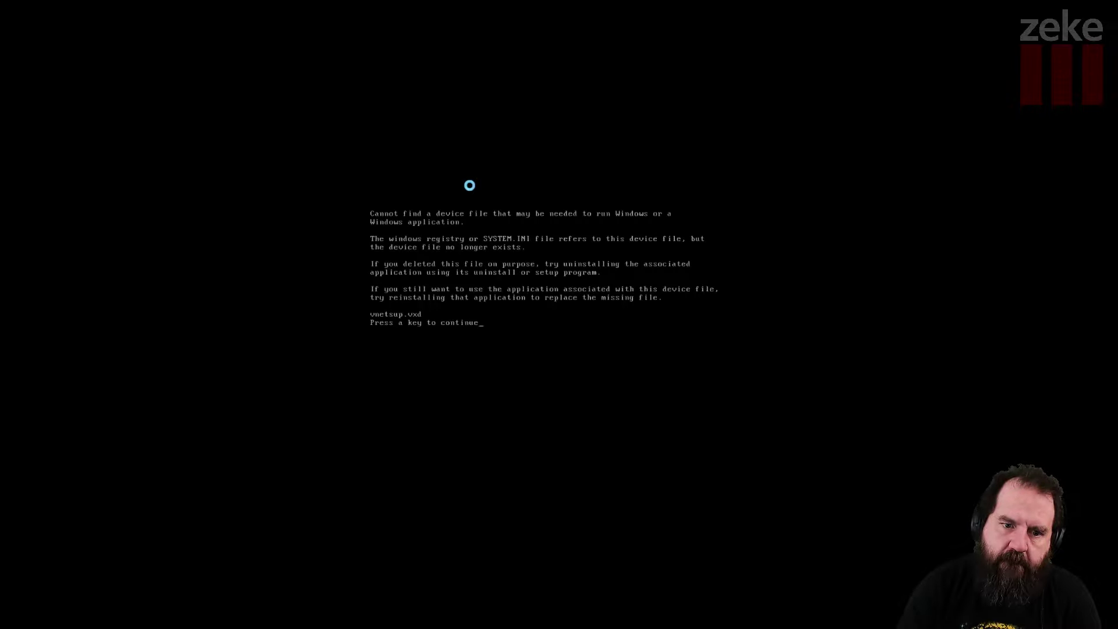
Step: Continue past the missing device file and Windows Networking errors, then open the Start menu
key(Return)
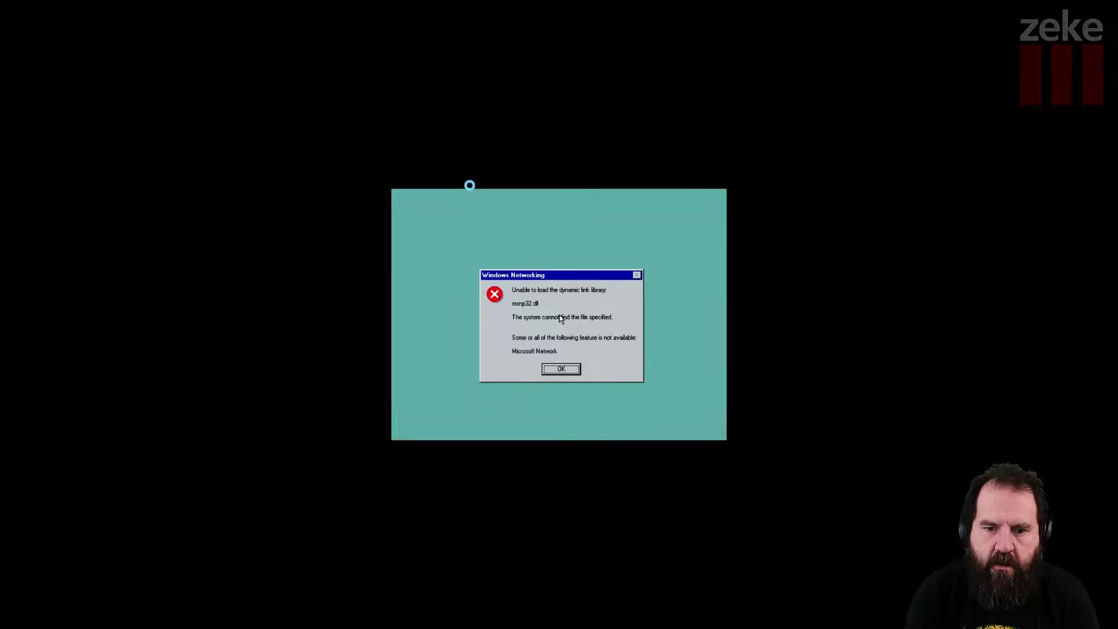
key(Return)
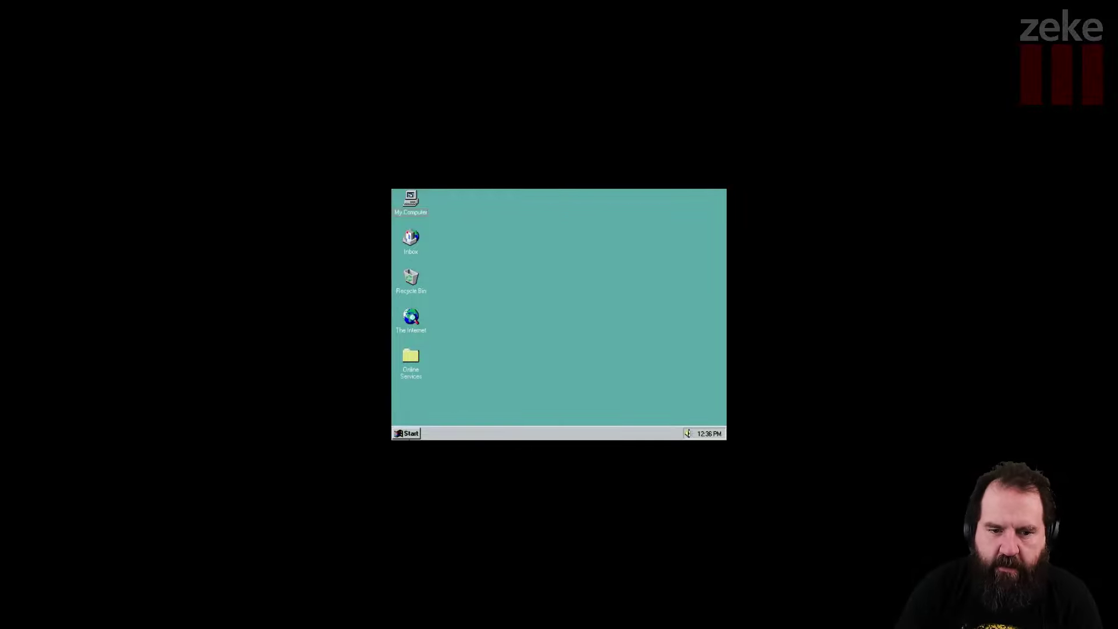
click(408, 434)
Step: Shut down Windows 95 from the Start menu and minimize the VirtualBox Manager window
click(434, 417)
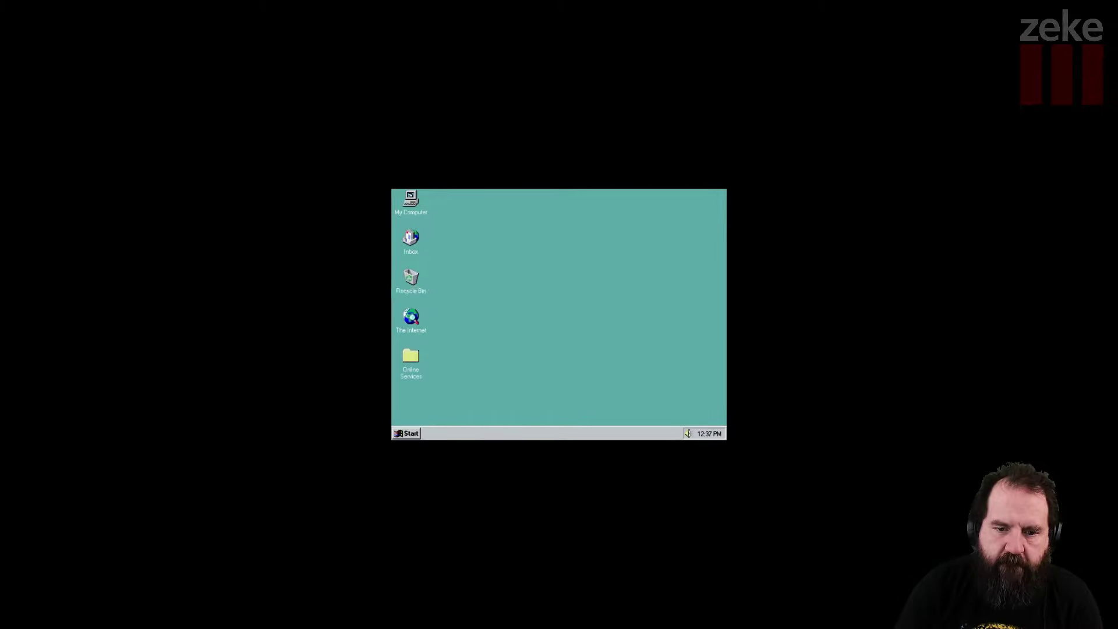
click(534, 350)
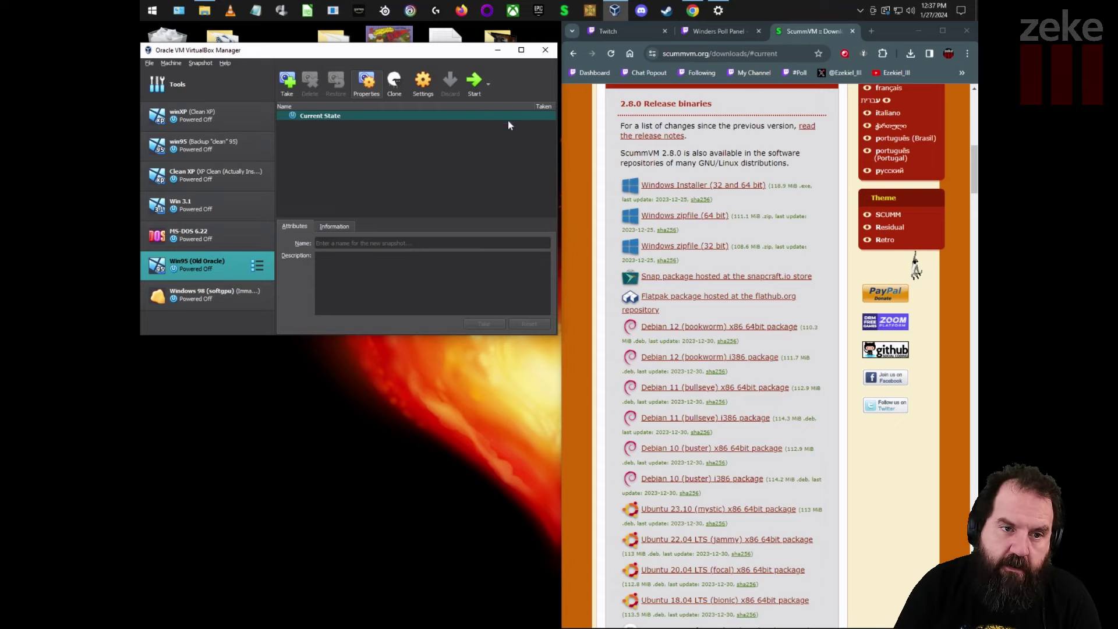
click(498, 51)
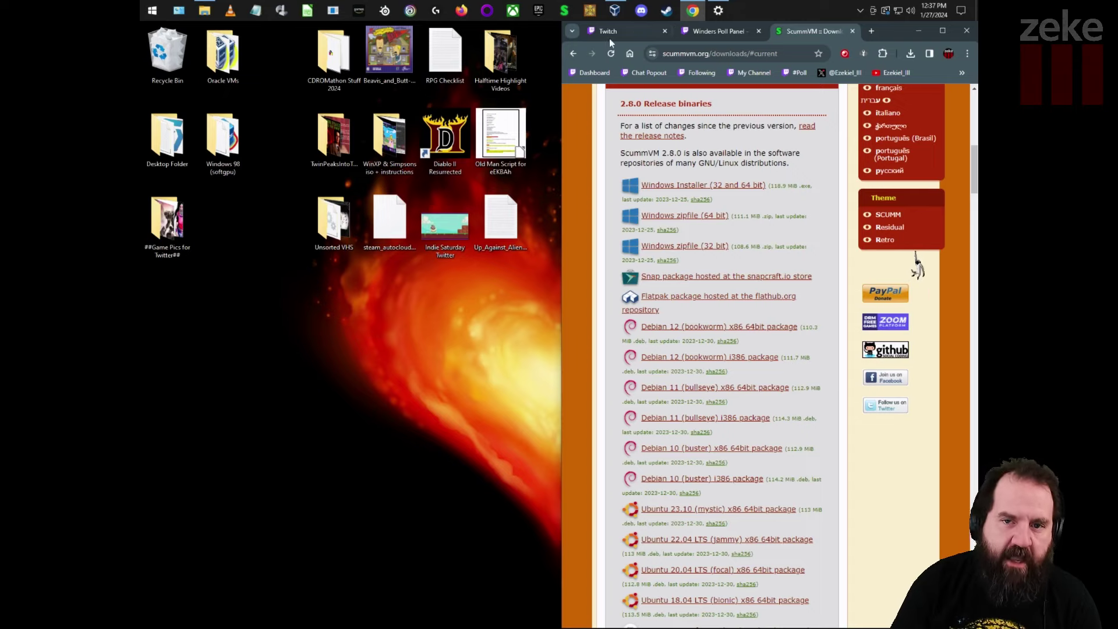
mouse_move(619, 7)
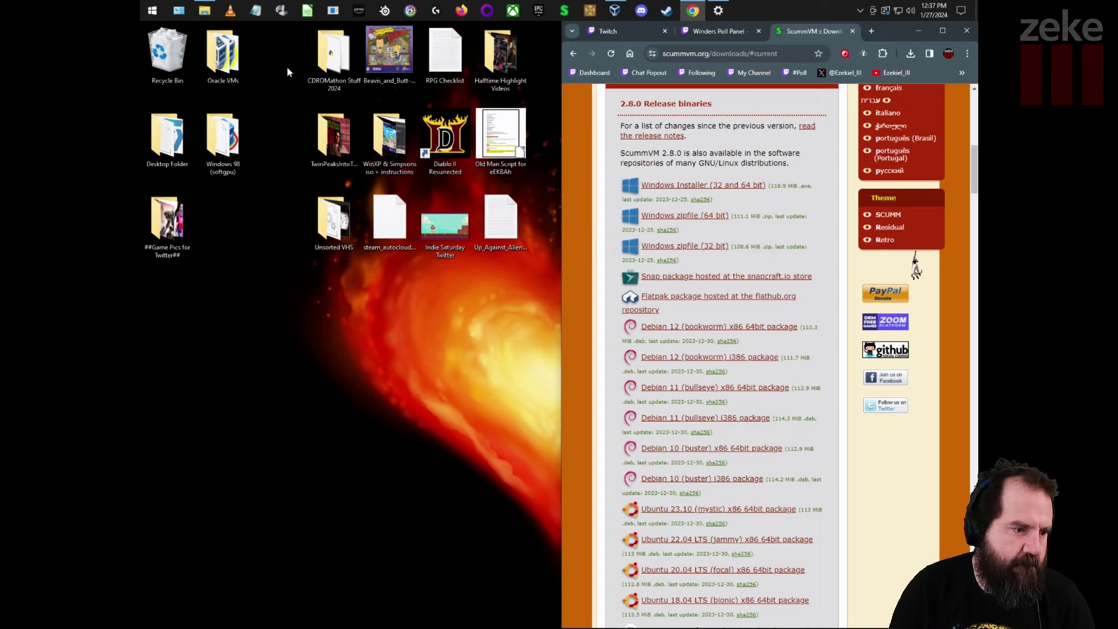
Step: Open the Oracle VMs folder and run the VirtualBox-6.0.24-139119-Win installer
double_click(231, 56)
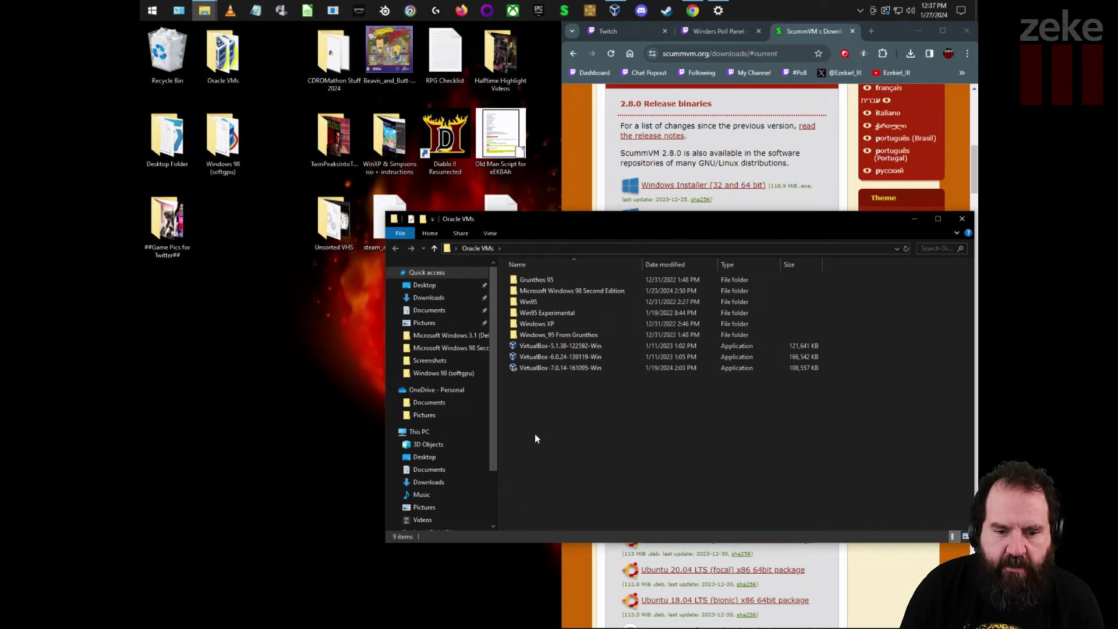
scroll(465, 407, down, 2)
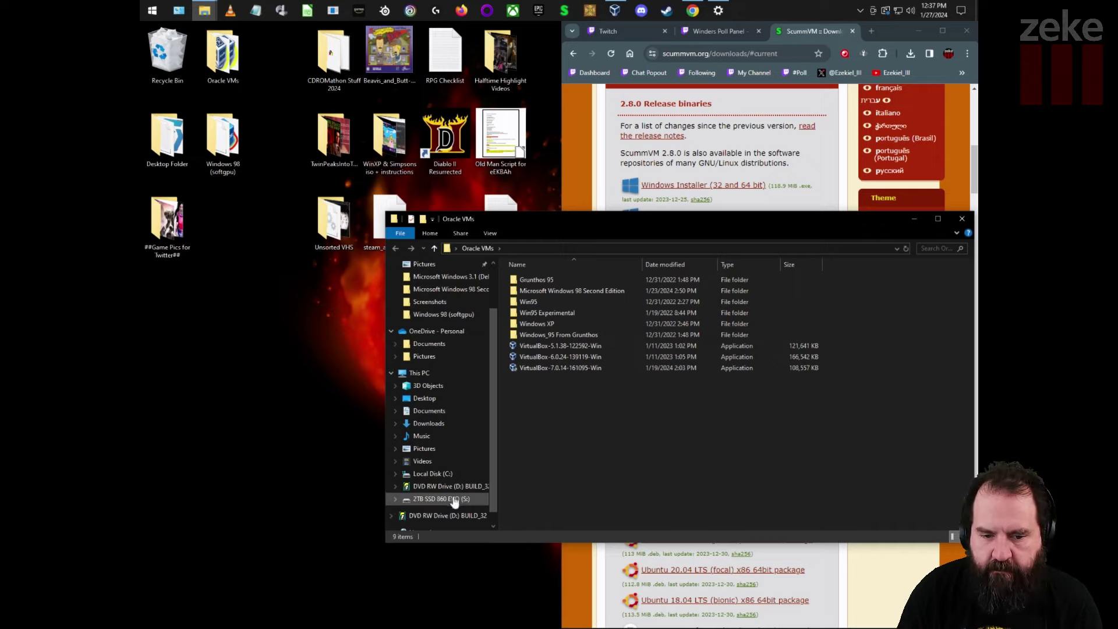
double_click(558, 355)
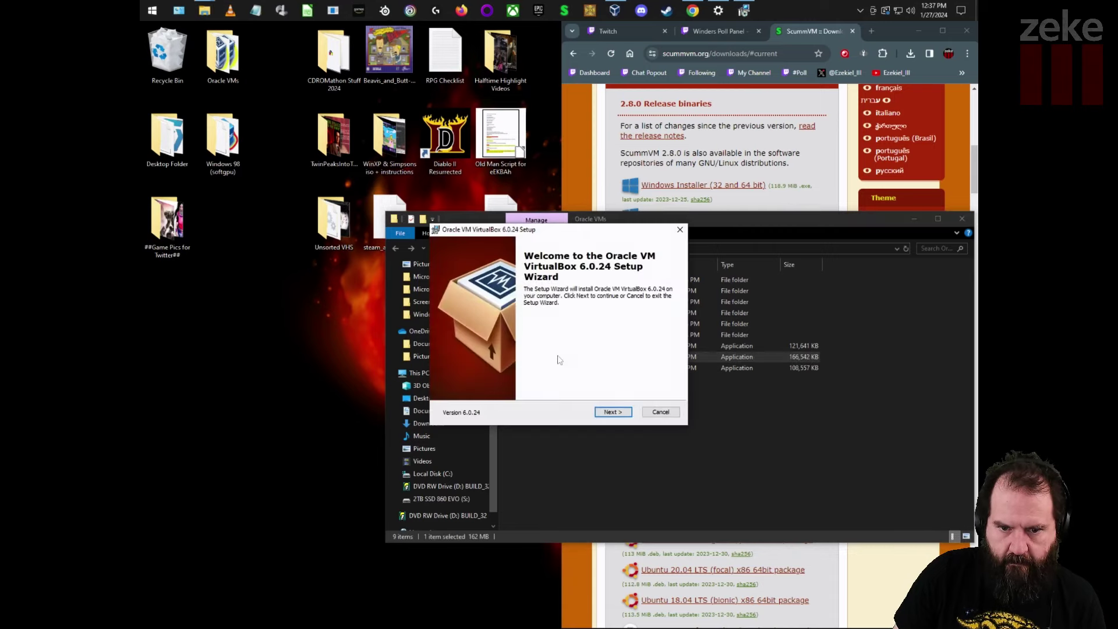
Step: On the Custom Setup page, change the install location to the S: drive root
click(607, 412)
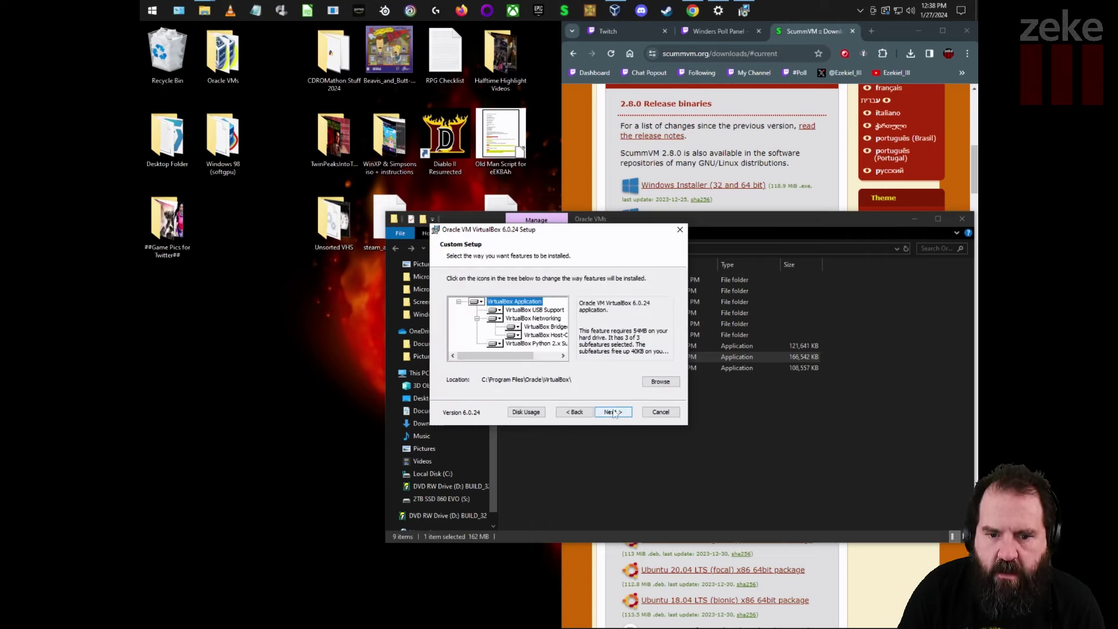
click(664, 384)
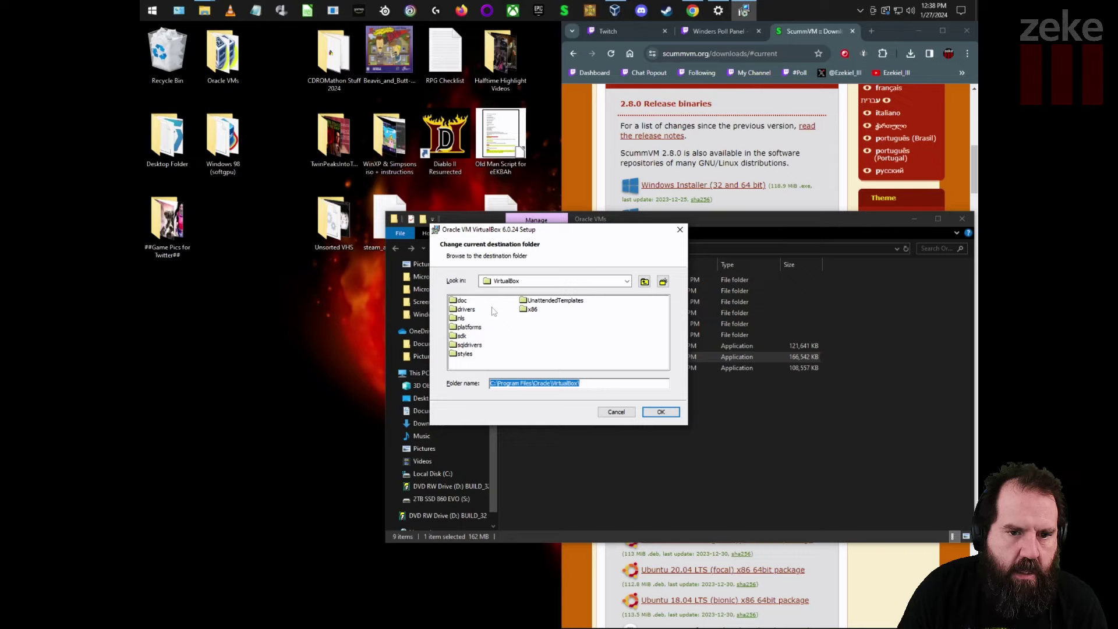
click(627, 281)
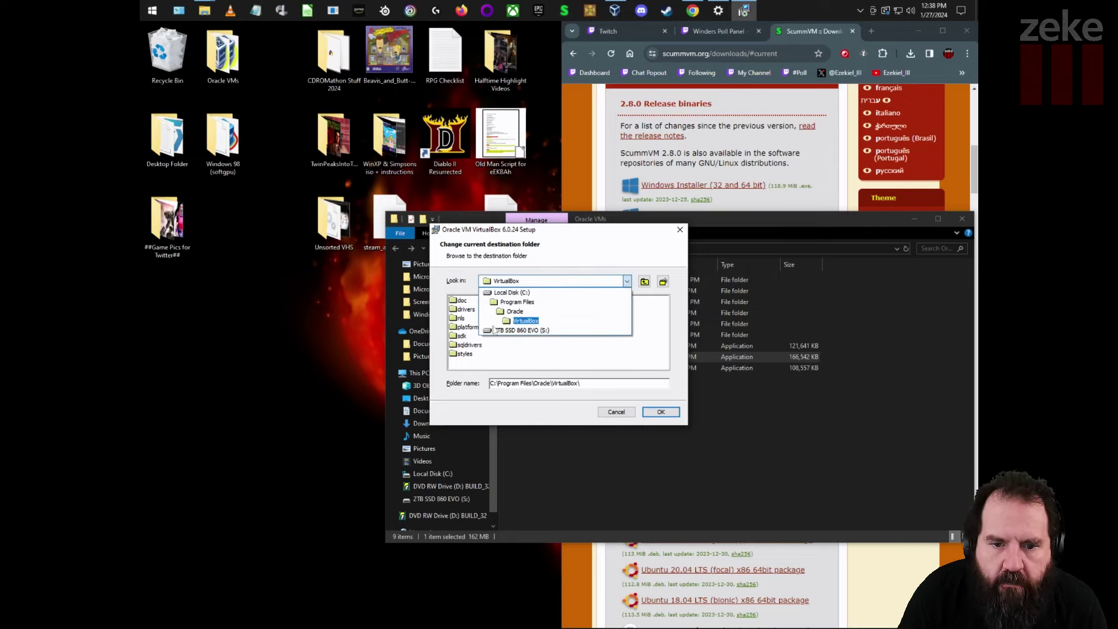
click(512, 330)
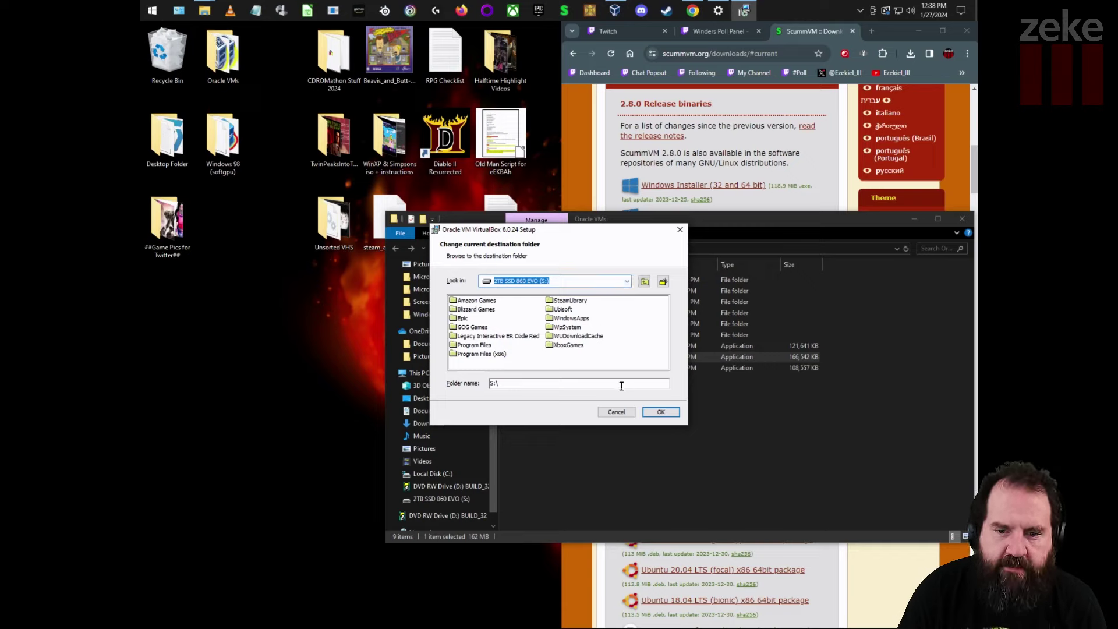
click(653, 413)
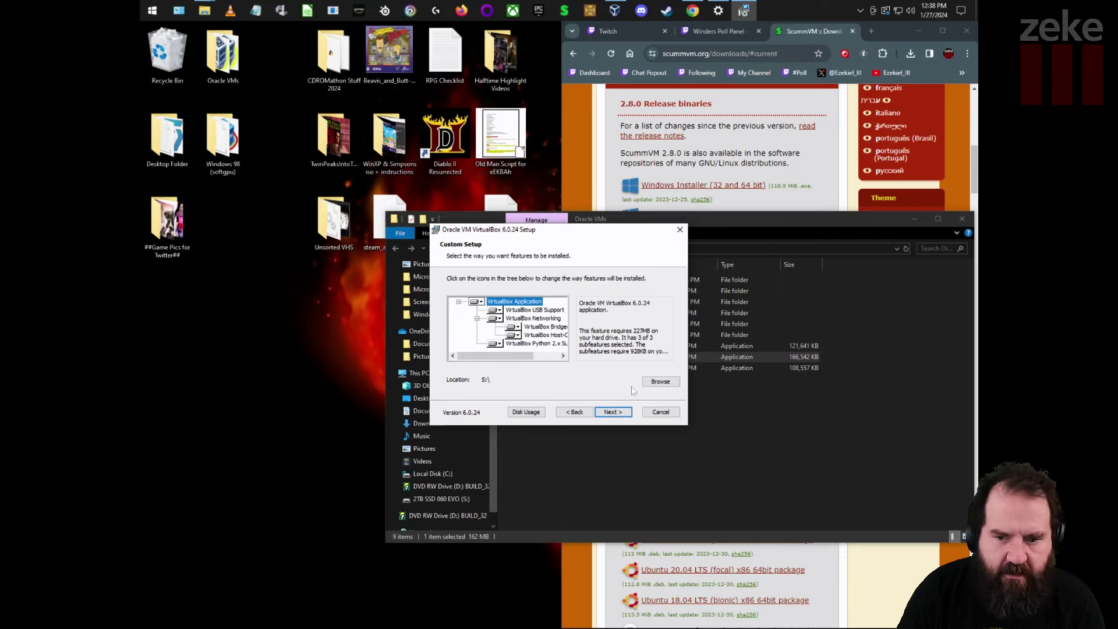
Step: Change the destination folder name to S:\Old Oracle 6.0.24, correcting the mistyped 024
click(661, 383)
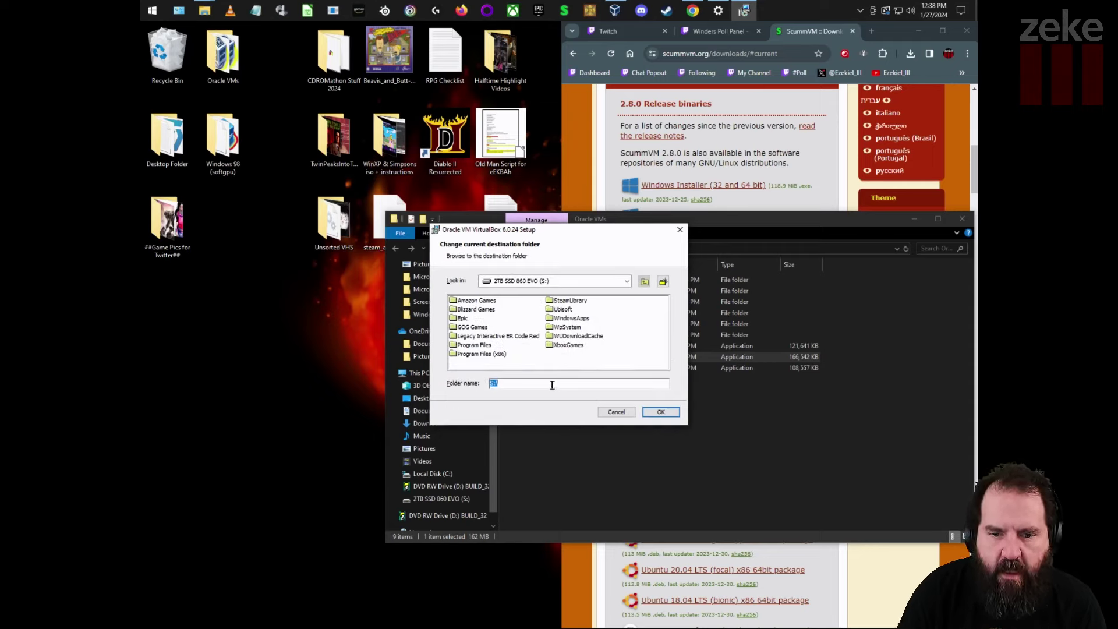
click(553, 385)
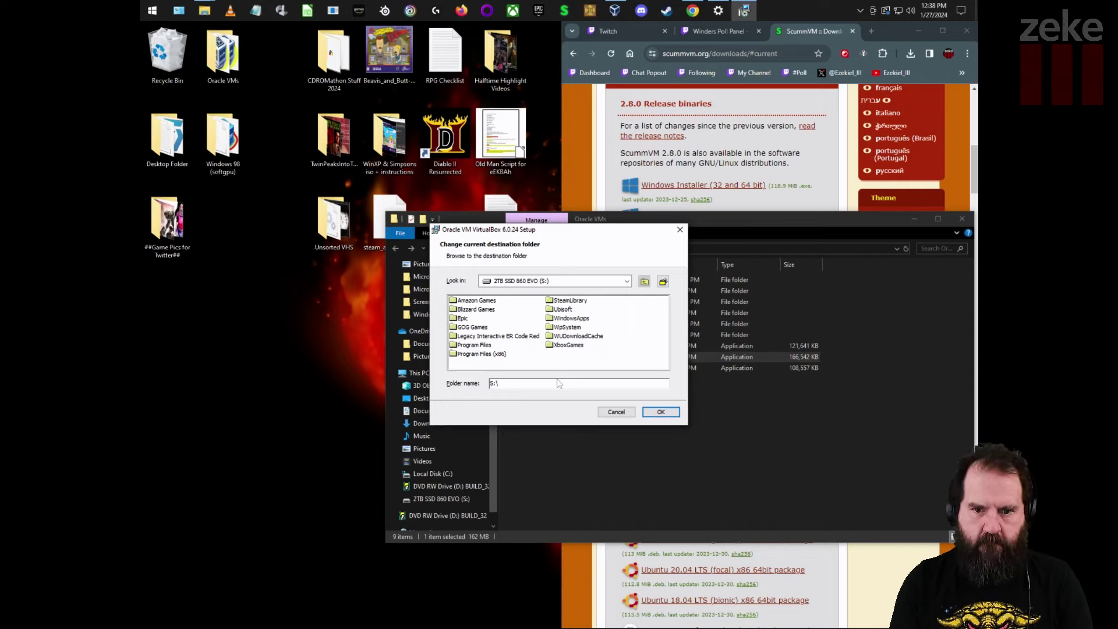
text(O)
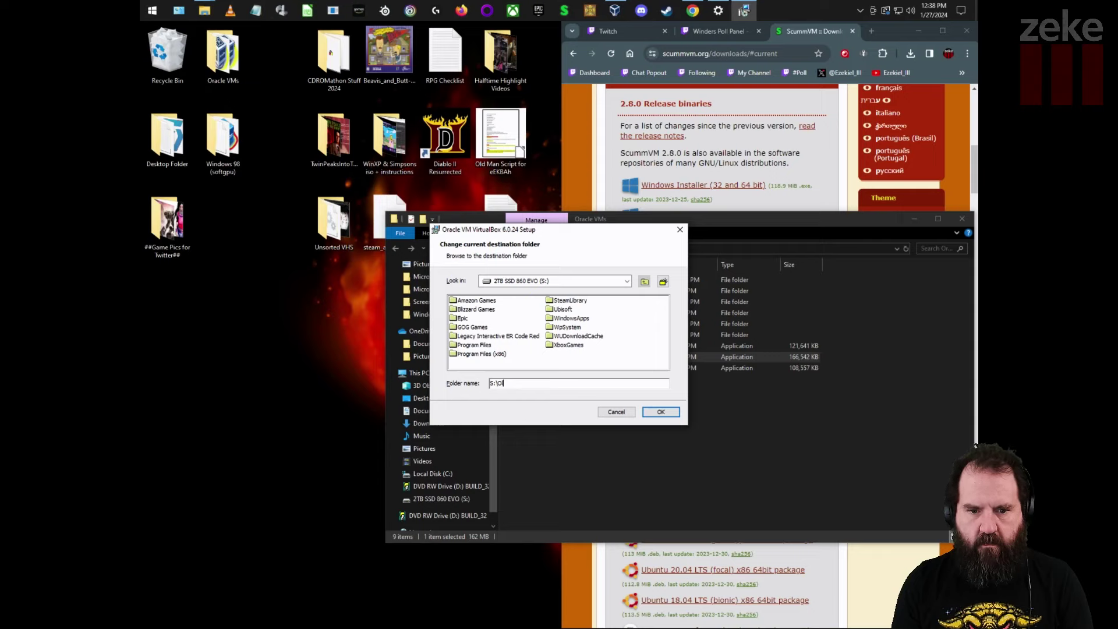
text(l)
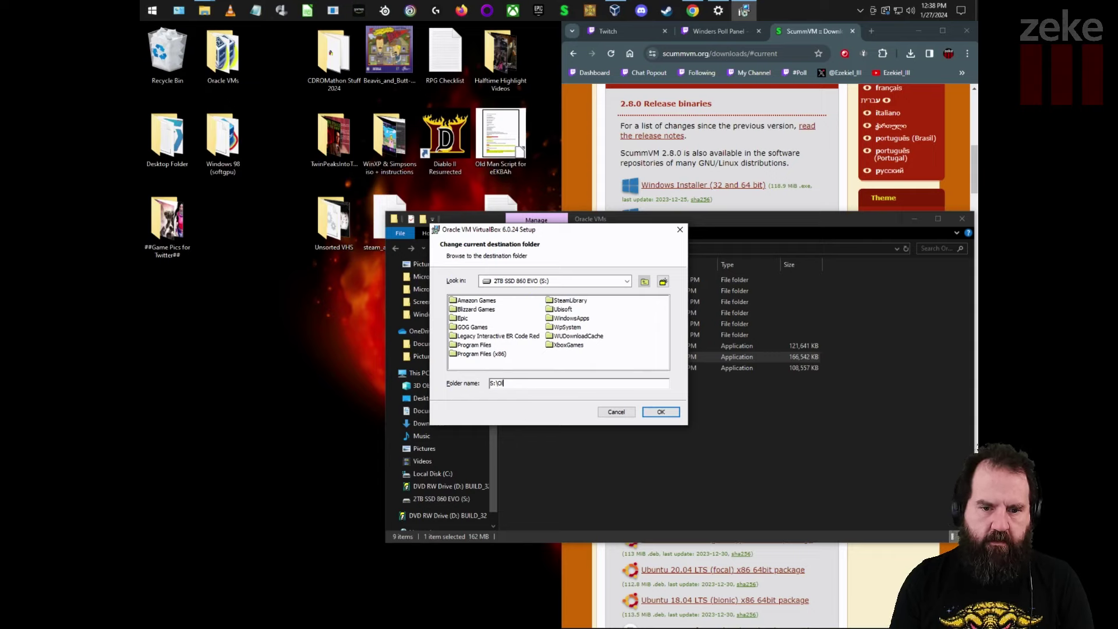
text(d Oracle)
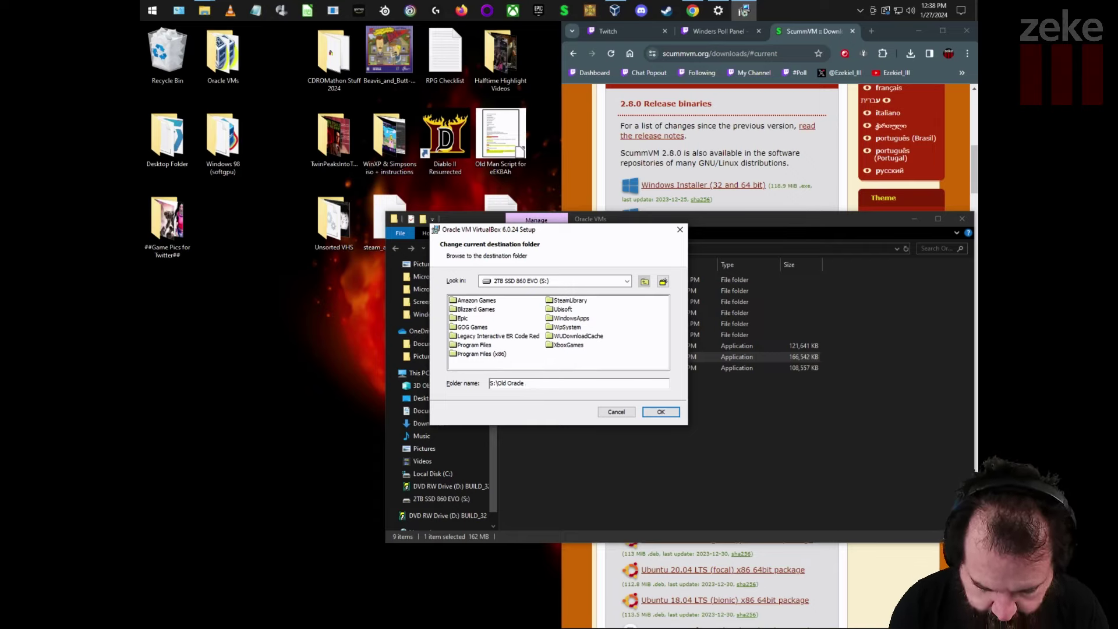
text(6)
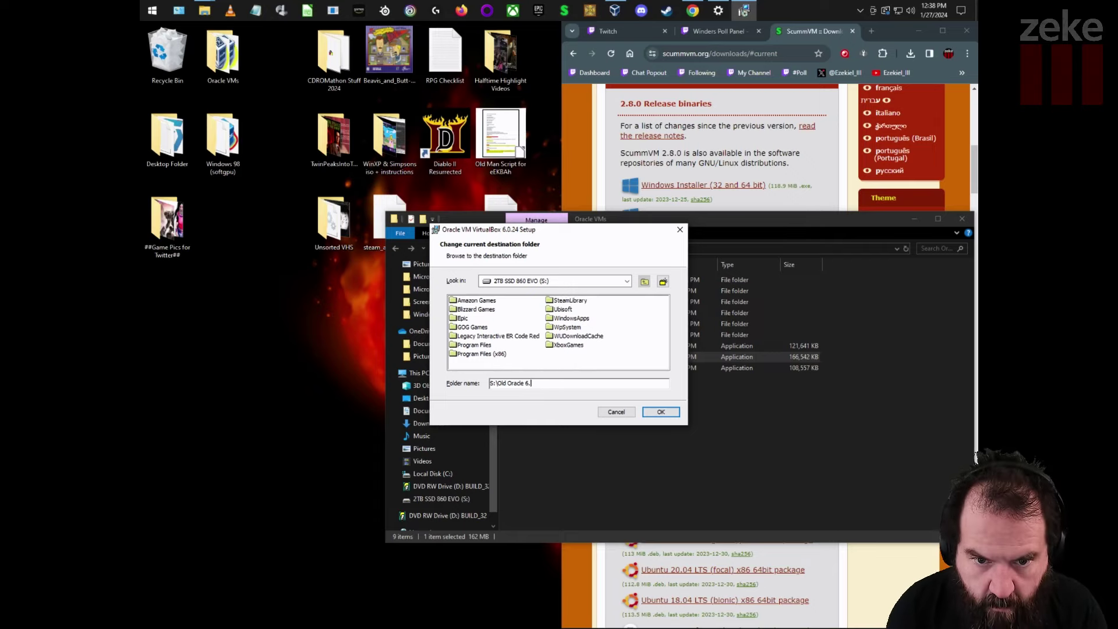
text(.0.0)
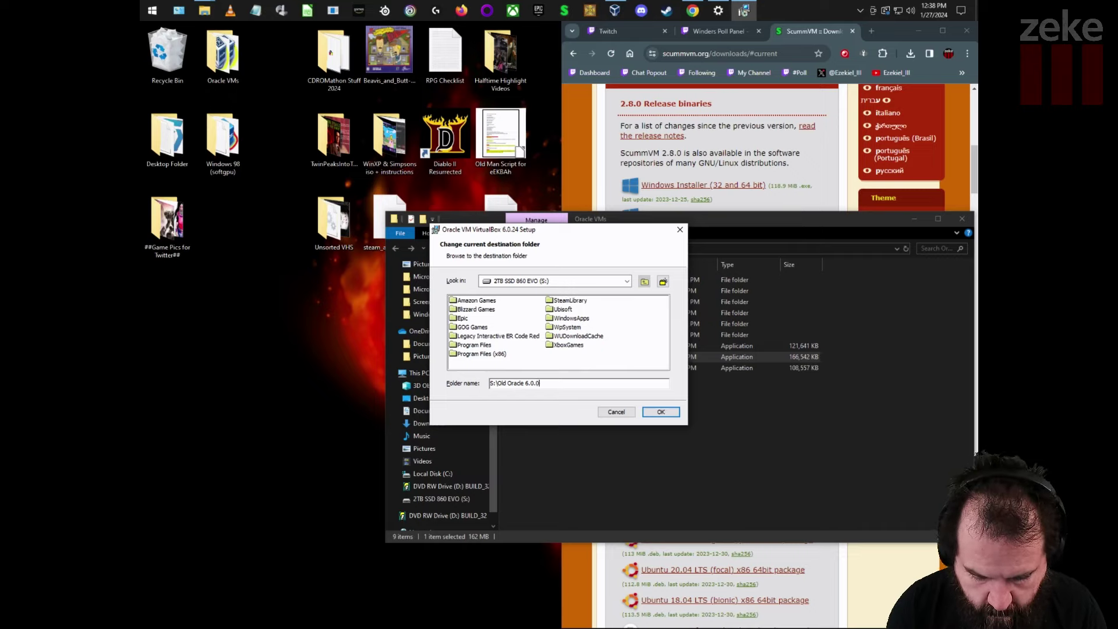
text(24)
key(BackSpace)
key(BackSpace)
key(BackSpace)
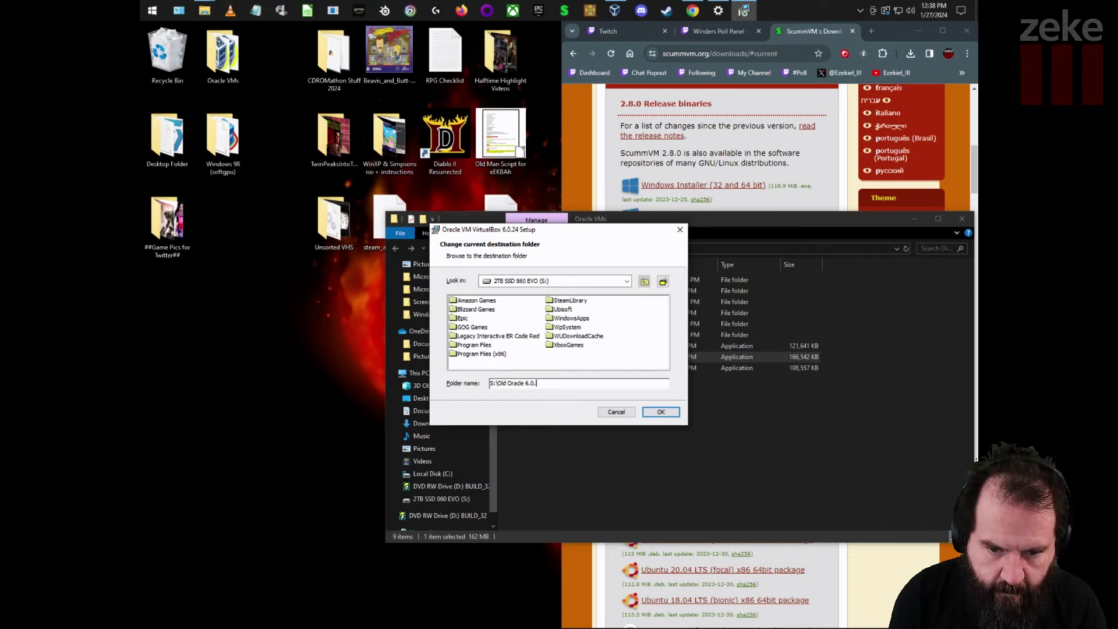
text(24)
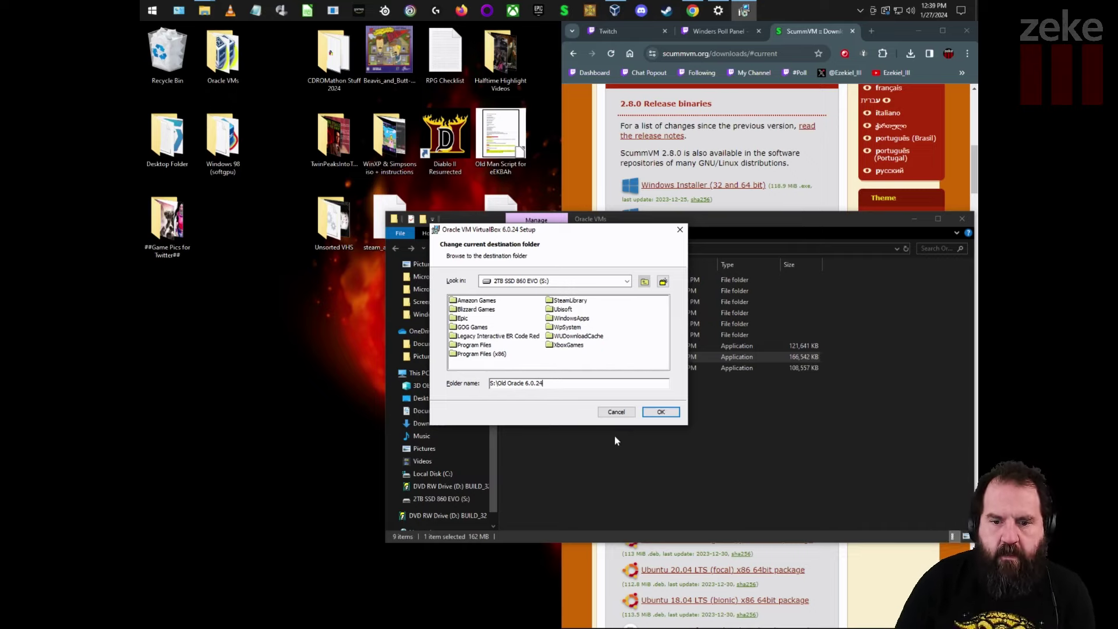
click(664, 415)
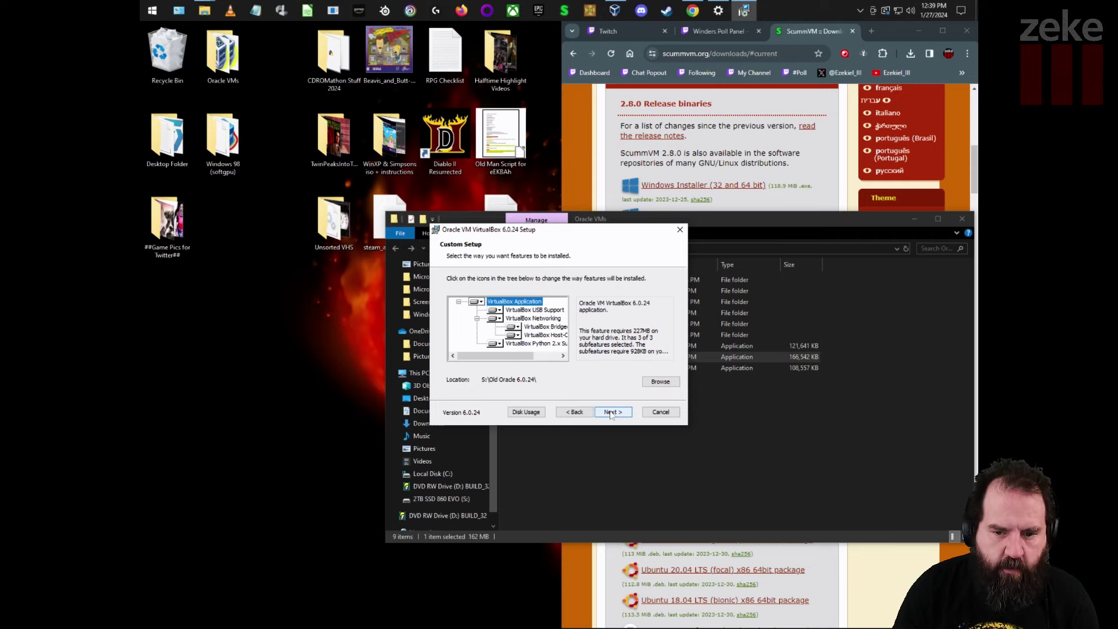
Step: Toggle Create start menu entries off and back on, then cancel the installation and close setup
click(613, 412)
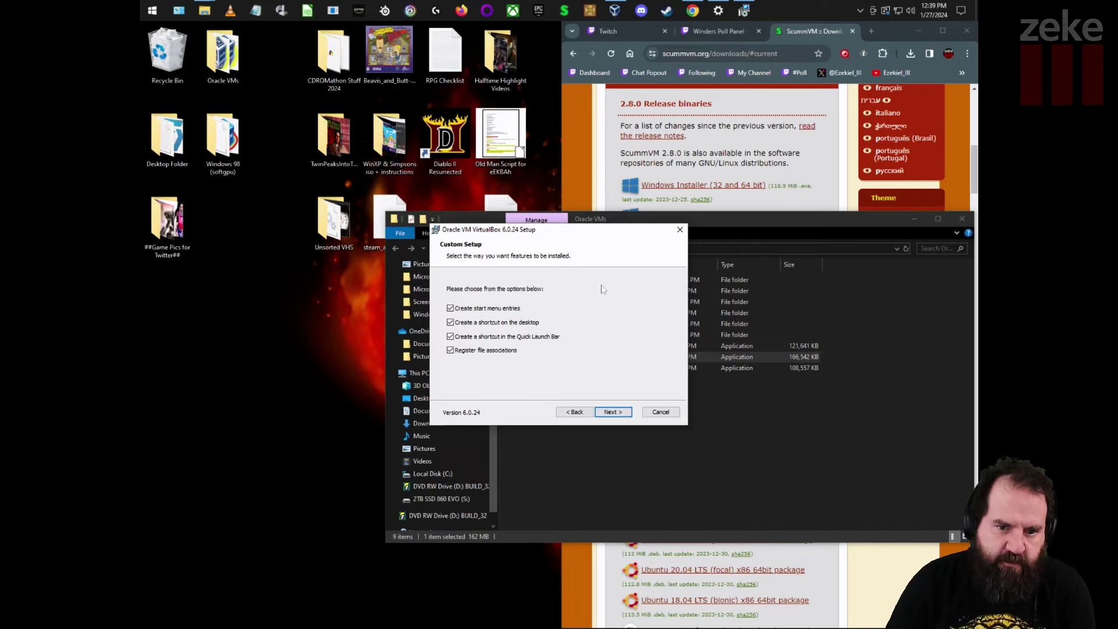
click(450, 309)
click(451, 308)
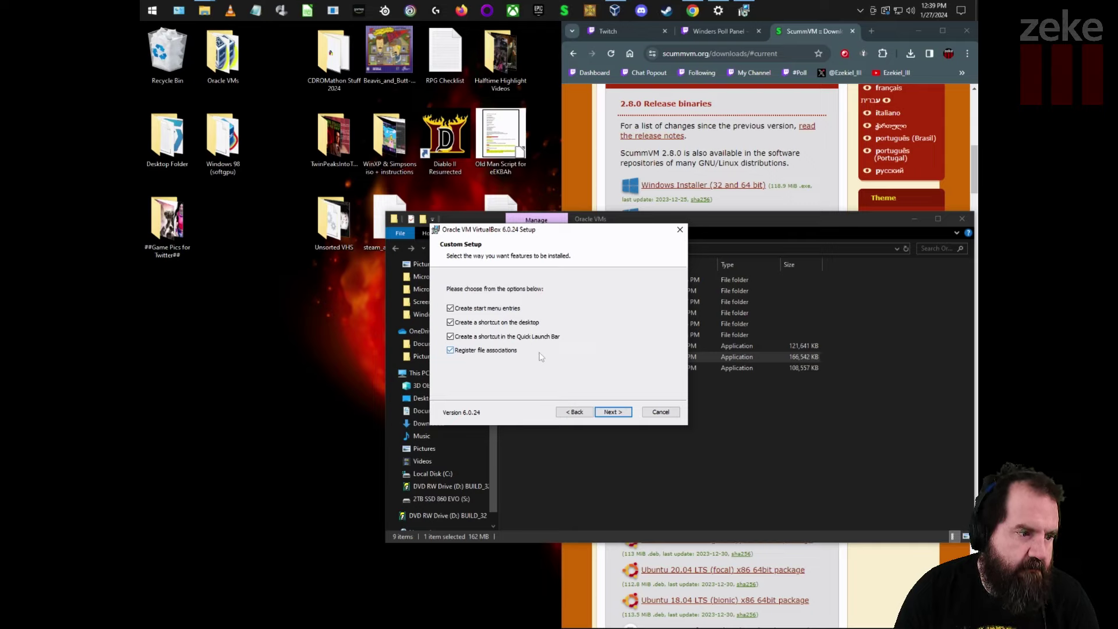
click(661, 412)
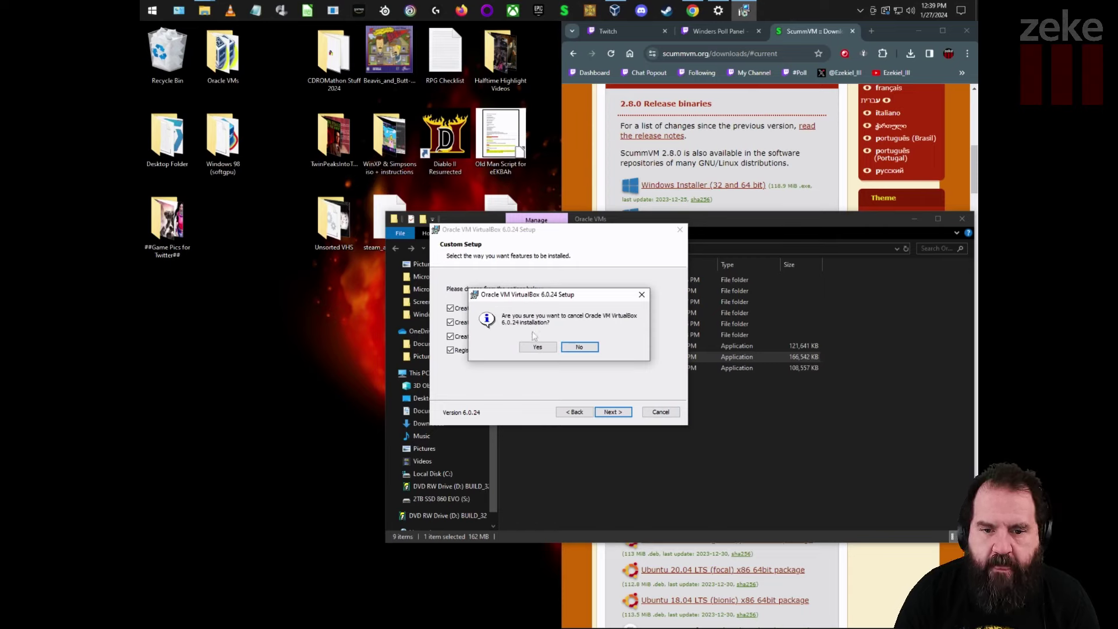
click(543, 348)
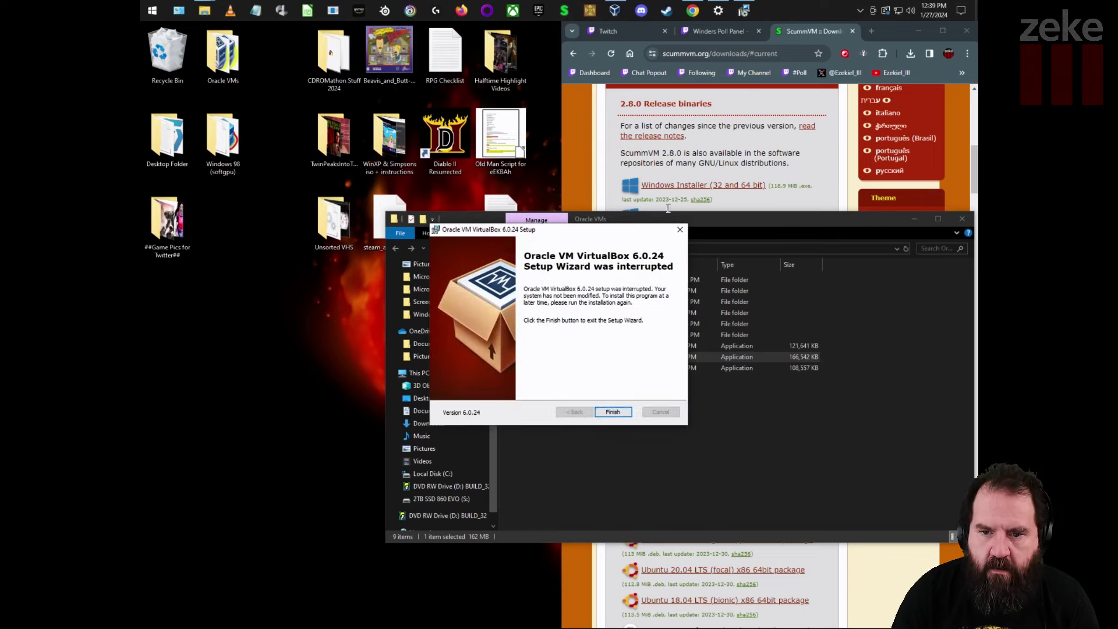
click(612, 411)
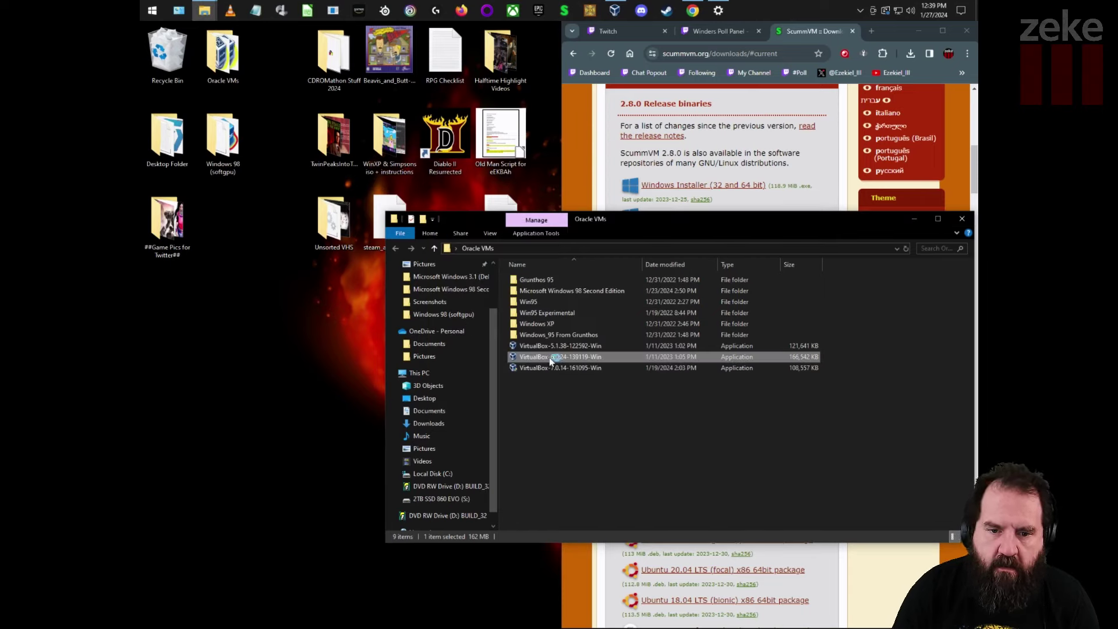
Step: Rerun the 6.0.24 installer with default features, accept the network reset warning, and begin installing
double_click(551, 361)
click(612, 412)
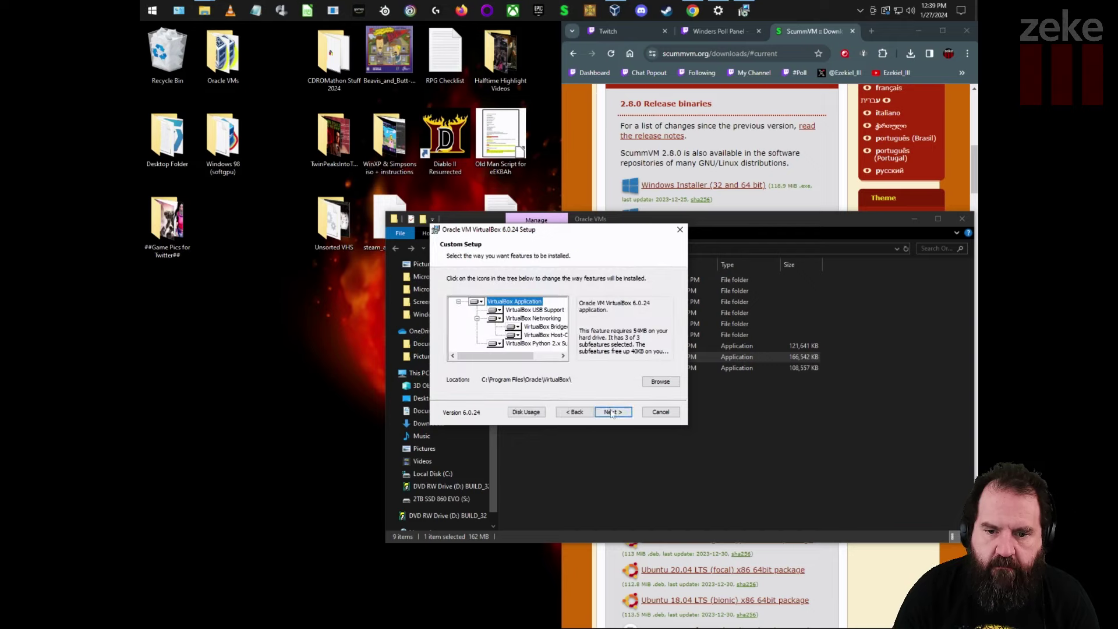
click(614, 412)
click(614, 412)
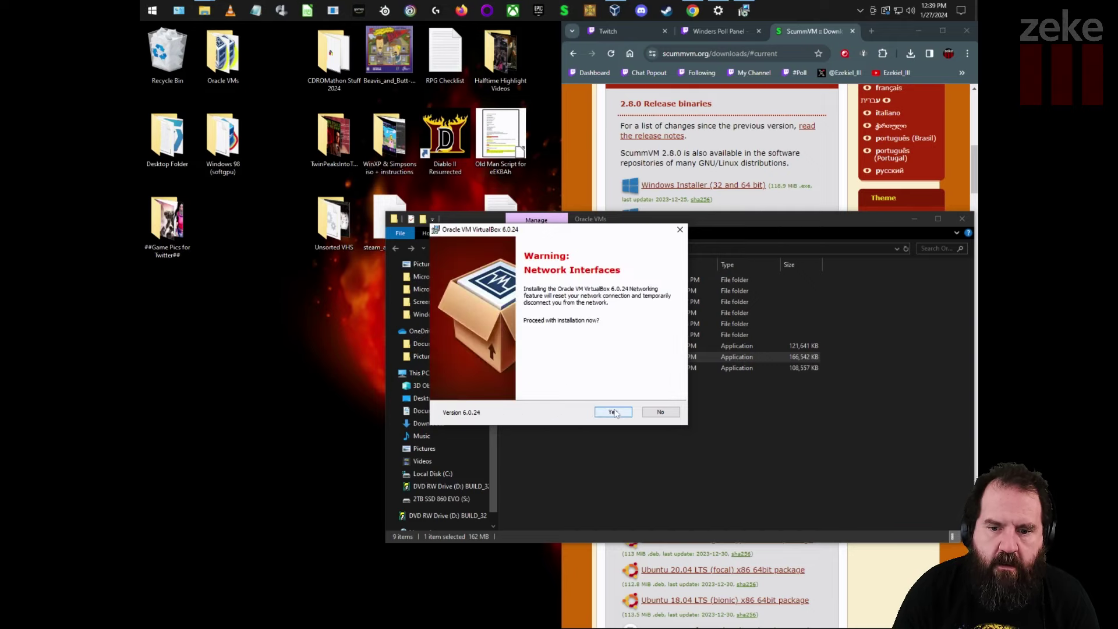
click(614, 413)
click(614, 412)
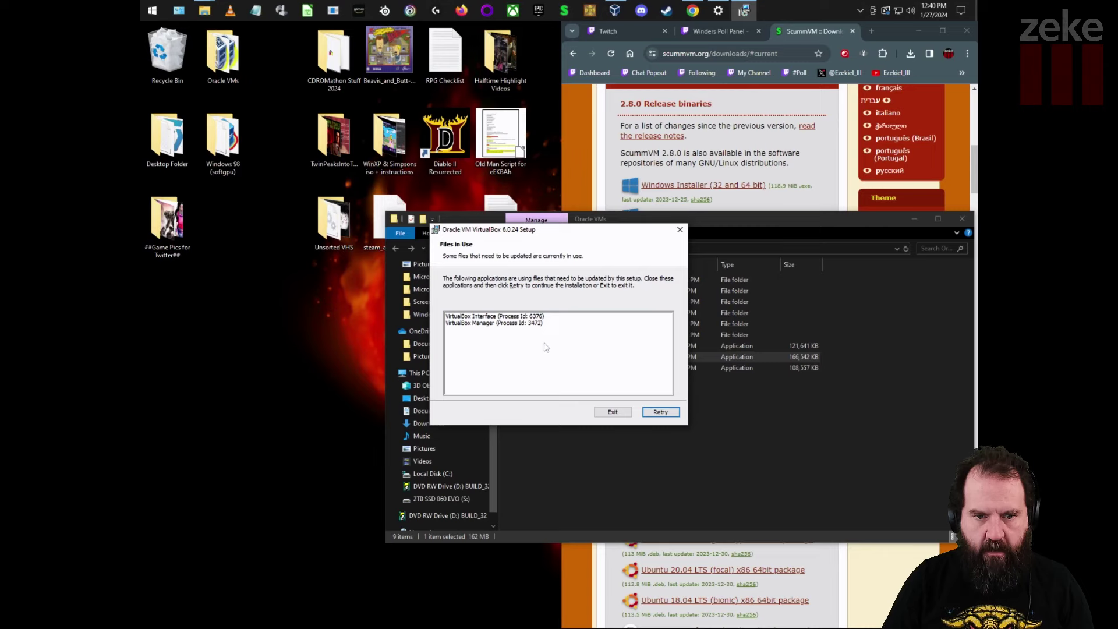
Step: Close the running VirtualBox Manager and retry until the installation completes
click(614, 10)
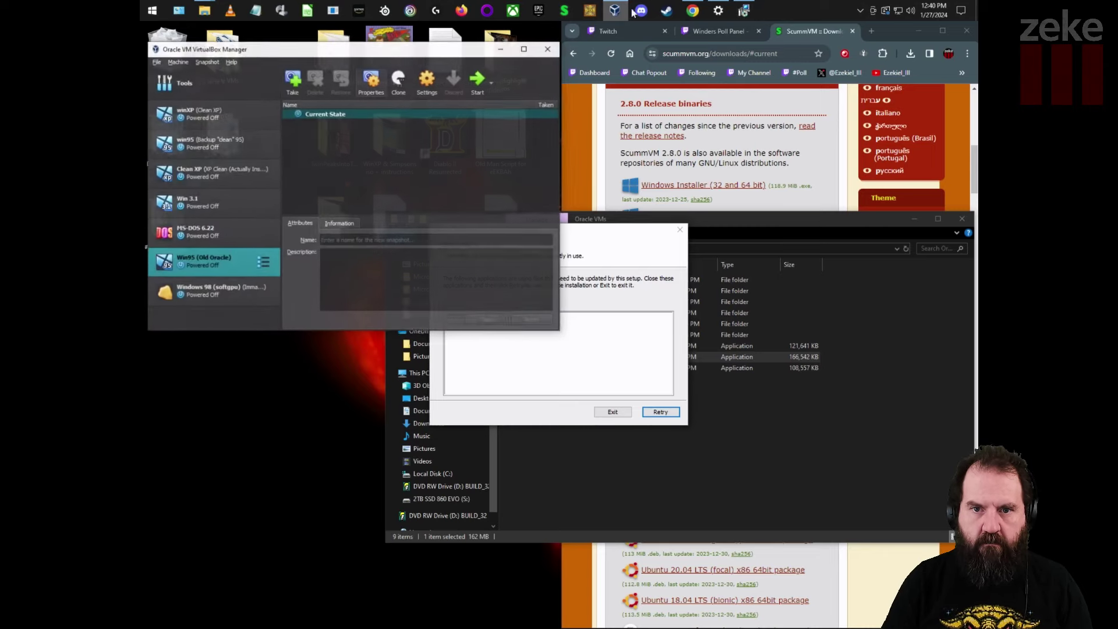
click(546, 51)
click(660, 412)
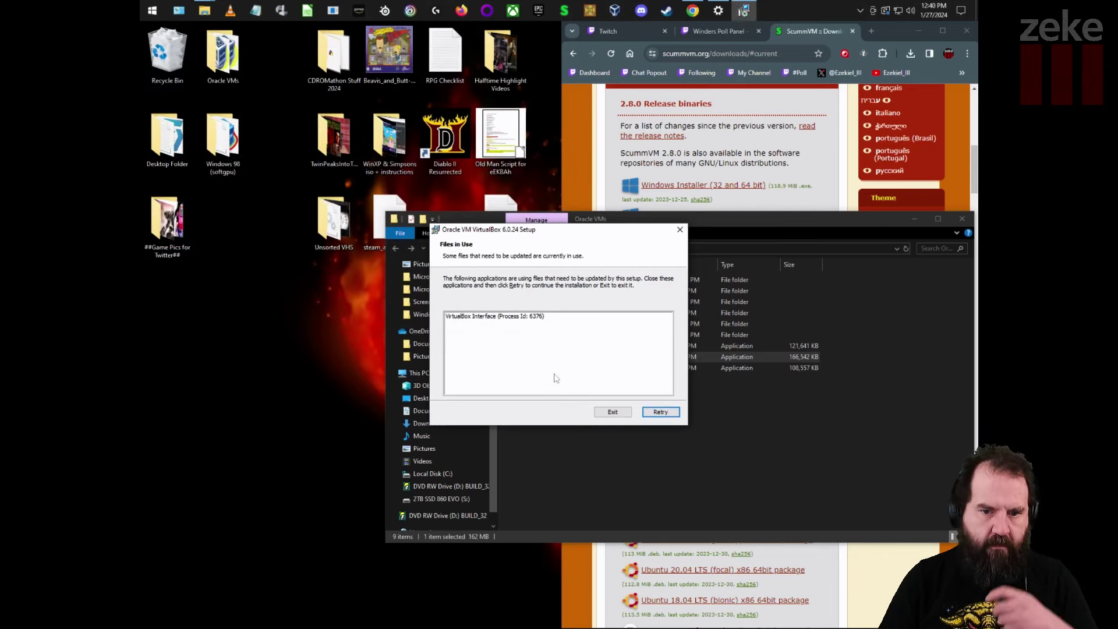
click(662, 412)
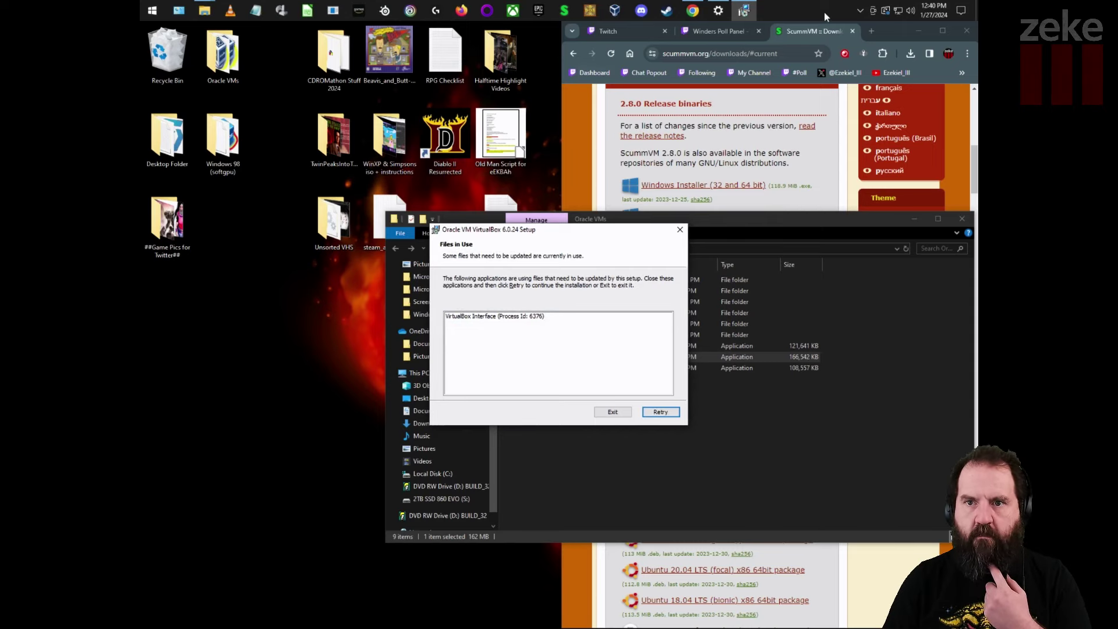
right_click(792, 7)
click(750, 10)
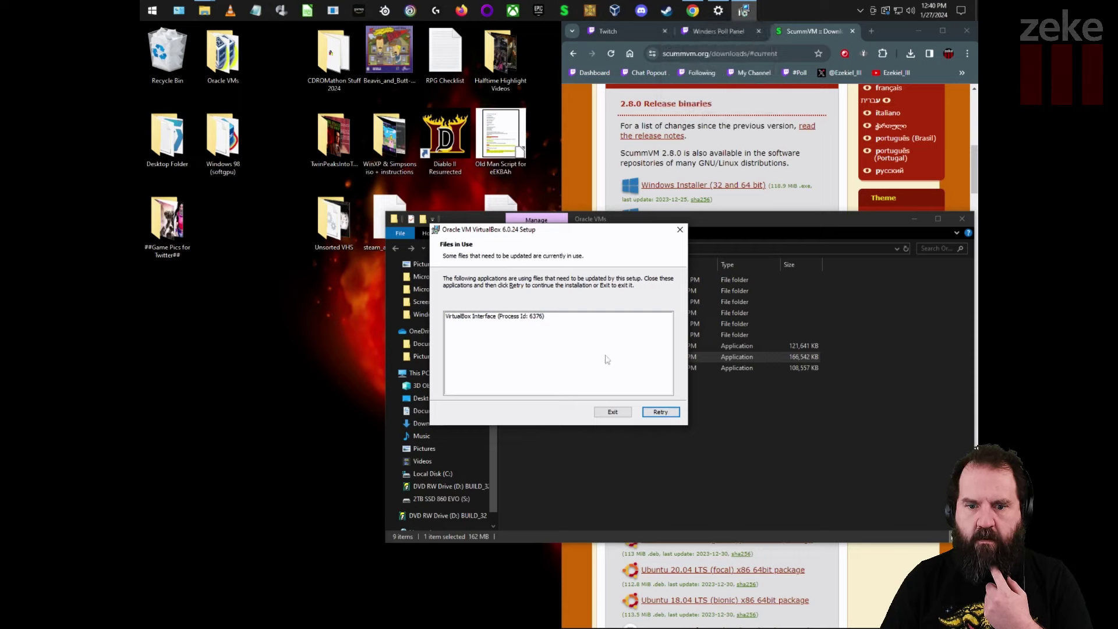
click(660, 413)
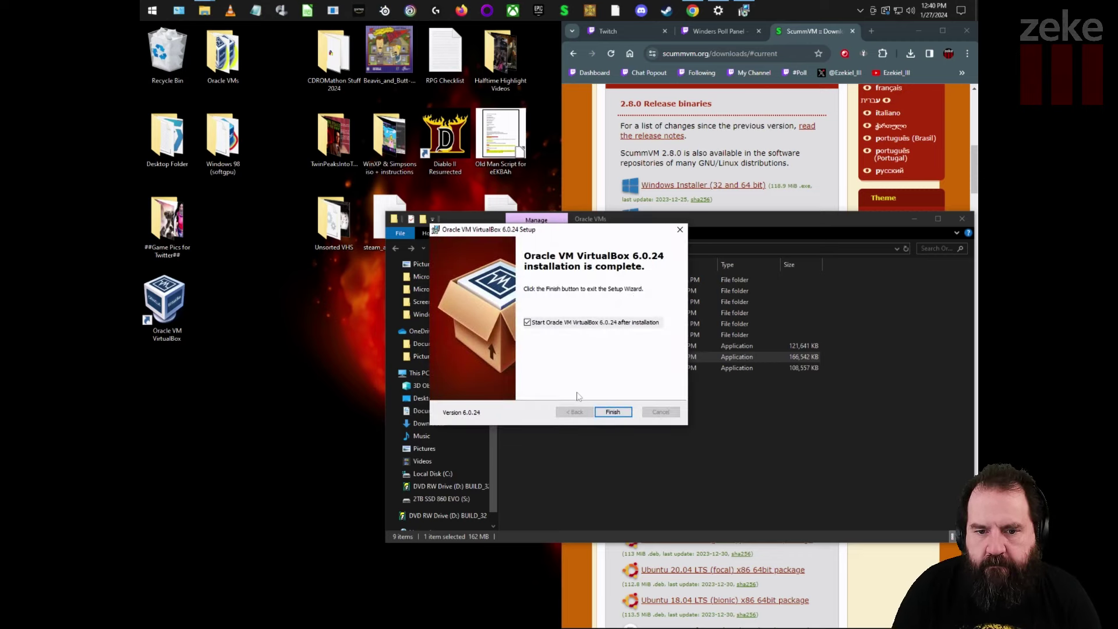
Step: Finish setup, dismiss the new-version notice, and start the Win95 (Old Oracle) machine
click(615, 412)
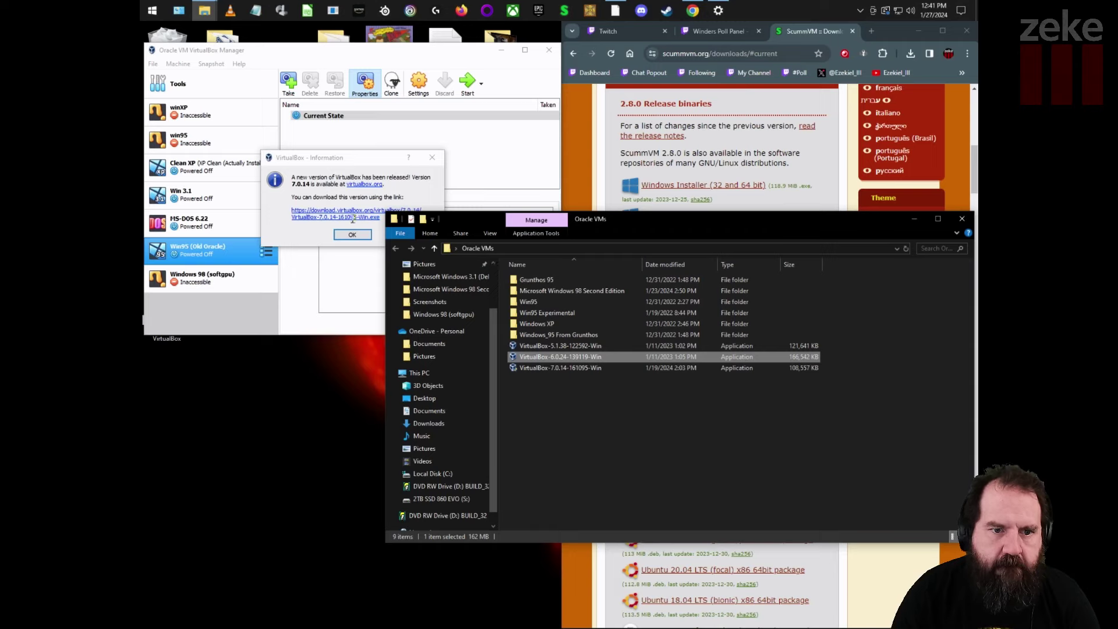
click(352, 234)
click(223, 245)
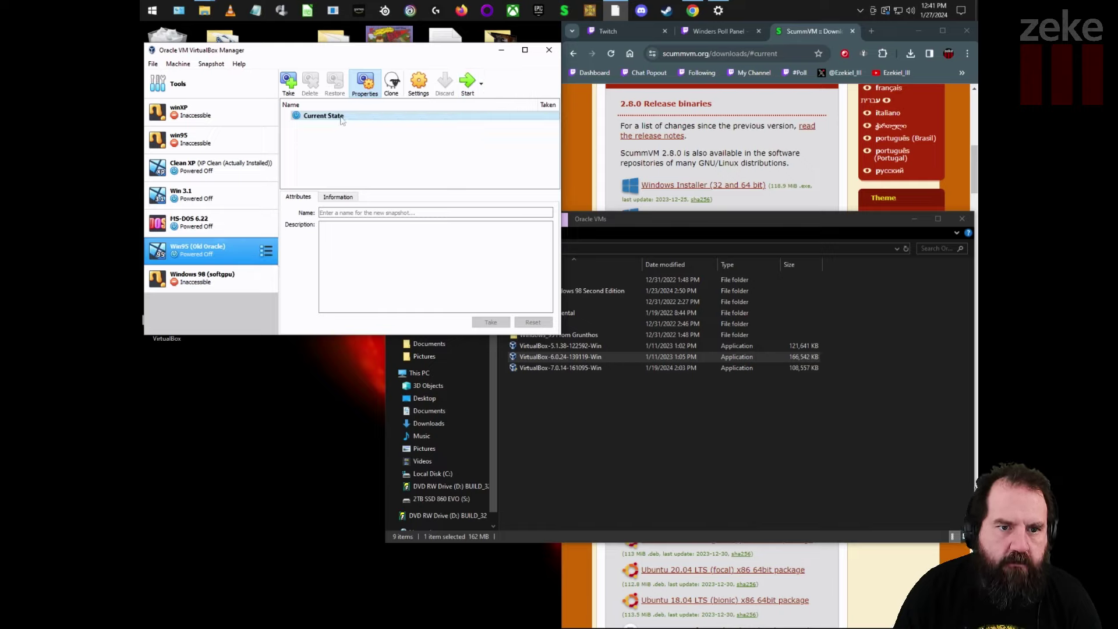
click(469, 84)
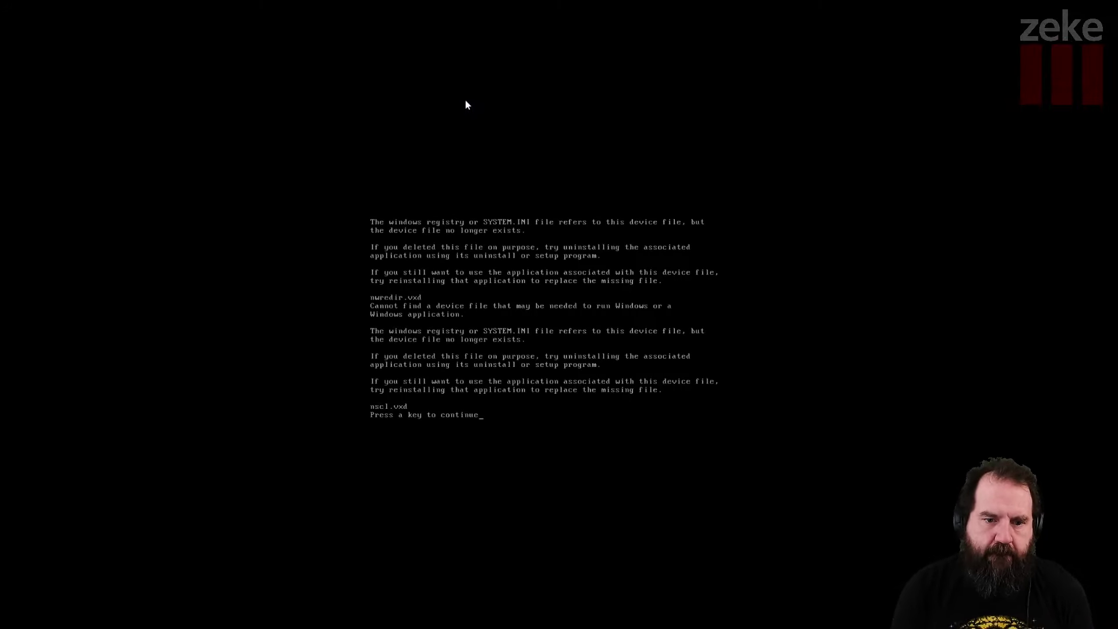
Step: Continue past the mwredir.vxd and nscl.vxd boot errors and open the Windows 95 Start menu
key(Return)
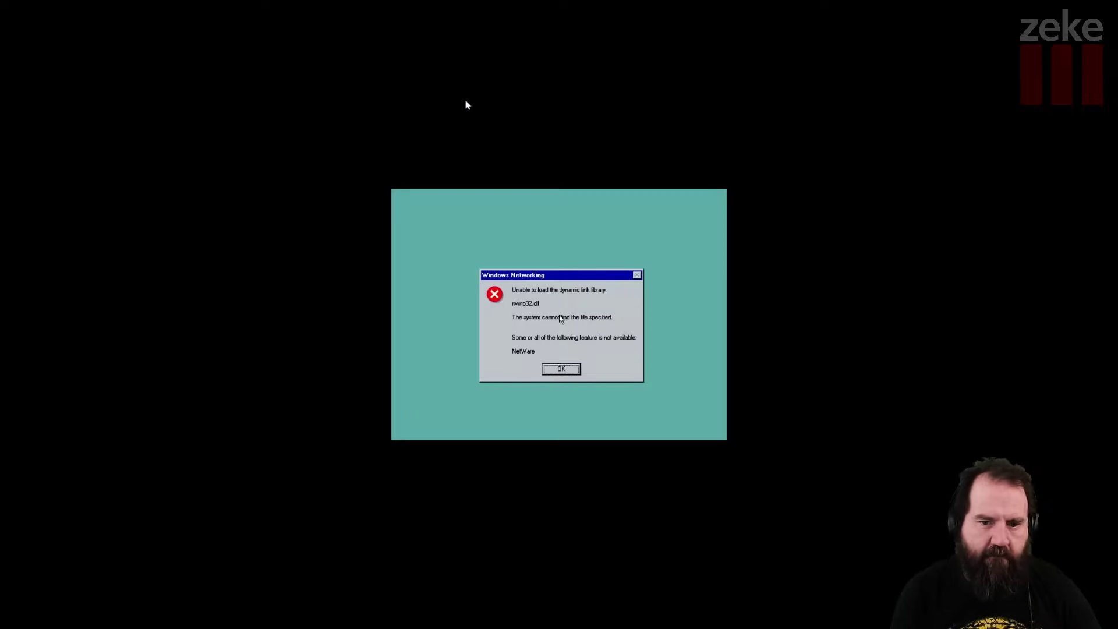
key(Return)
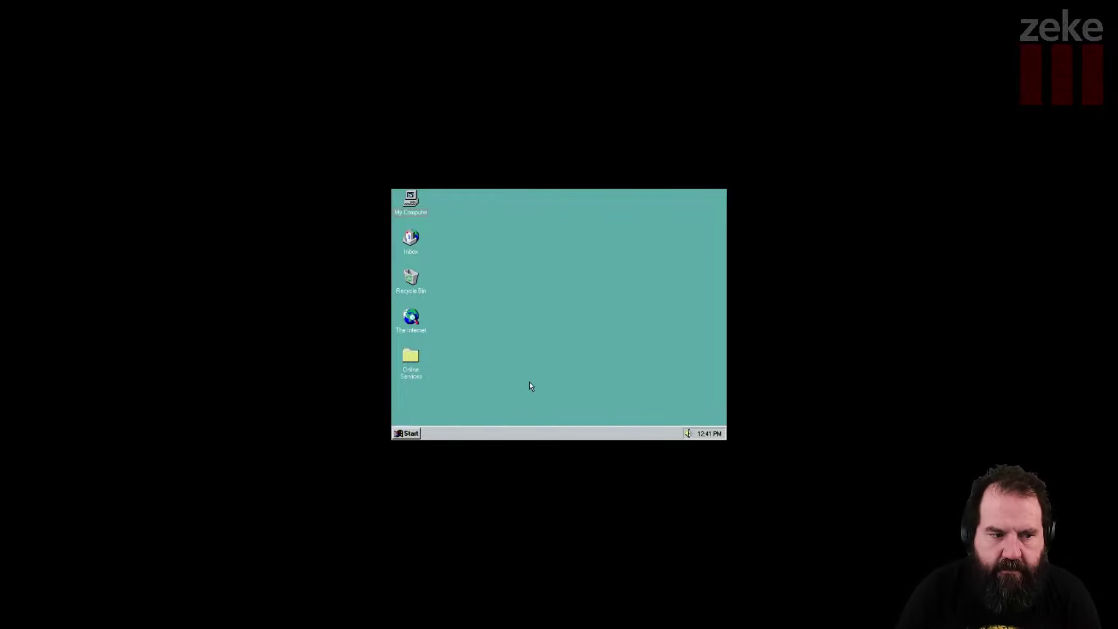
click(406, 434)
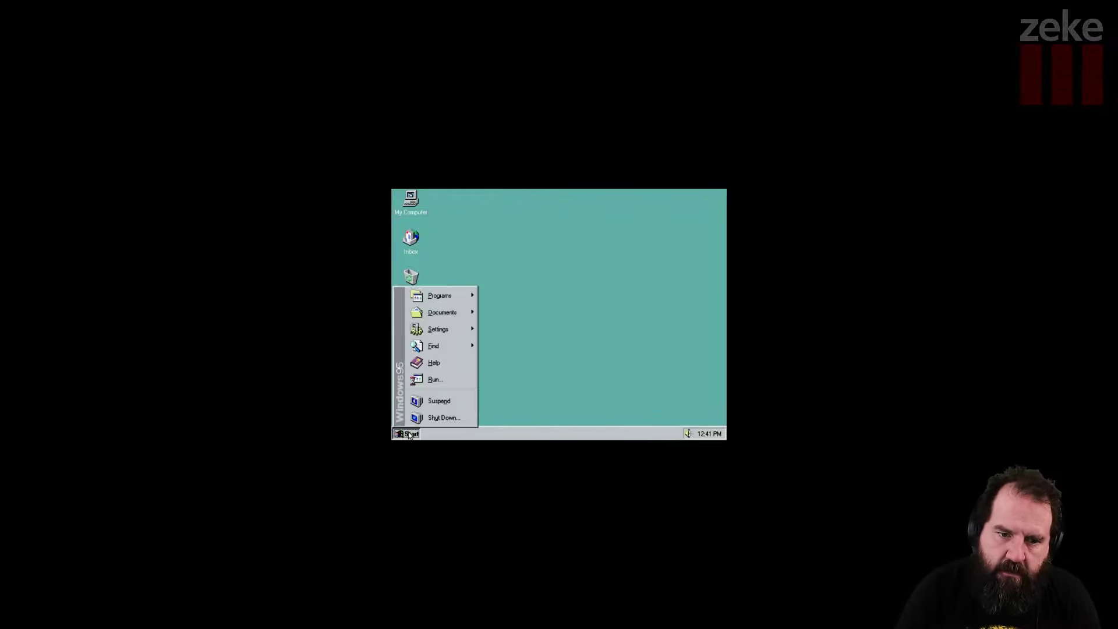
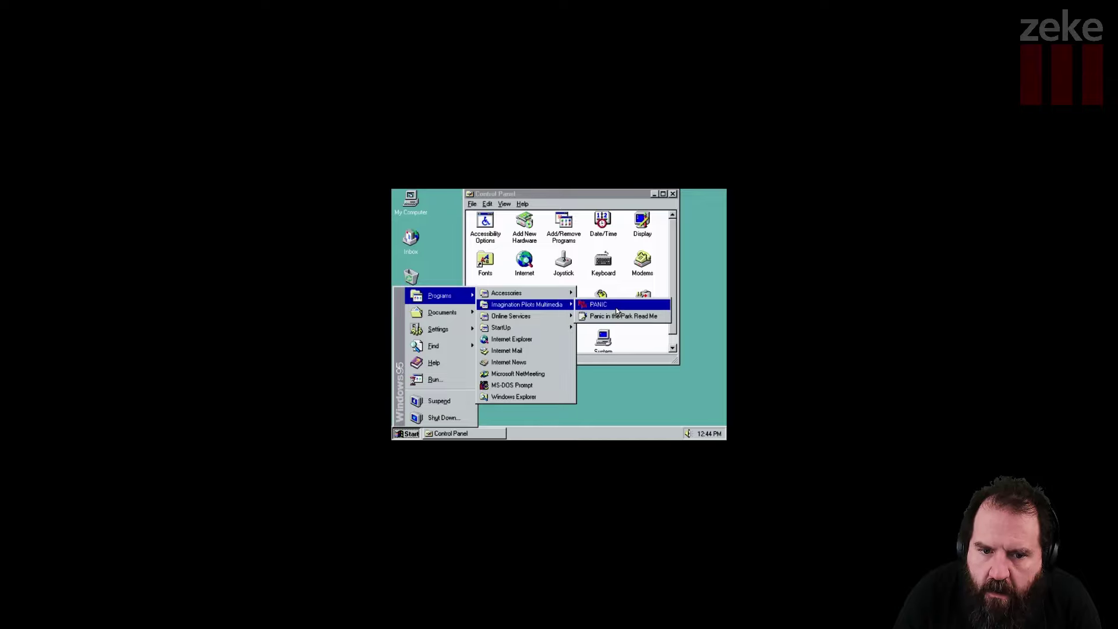
Step: Review the installed programs in Control Panel's Add/Remove Programs, then close it
click(618, 392)
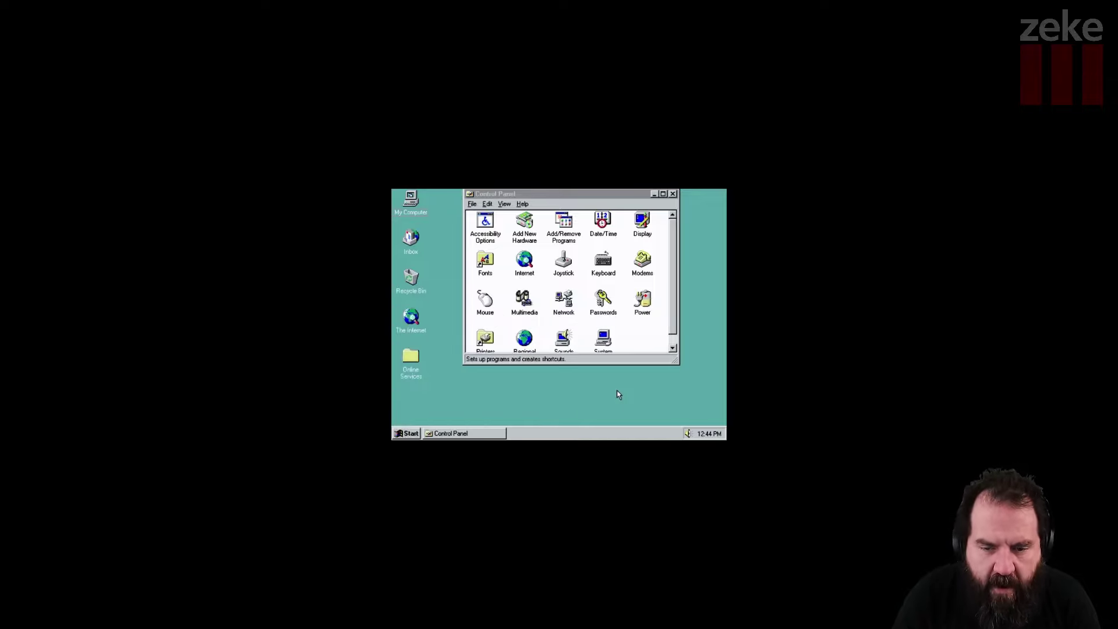
click(565, 228)
double_click(564, 229)
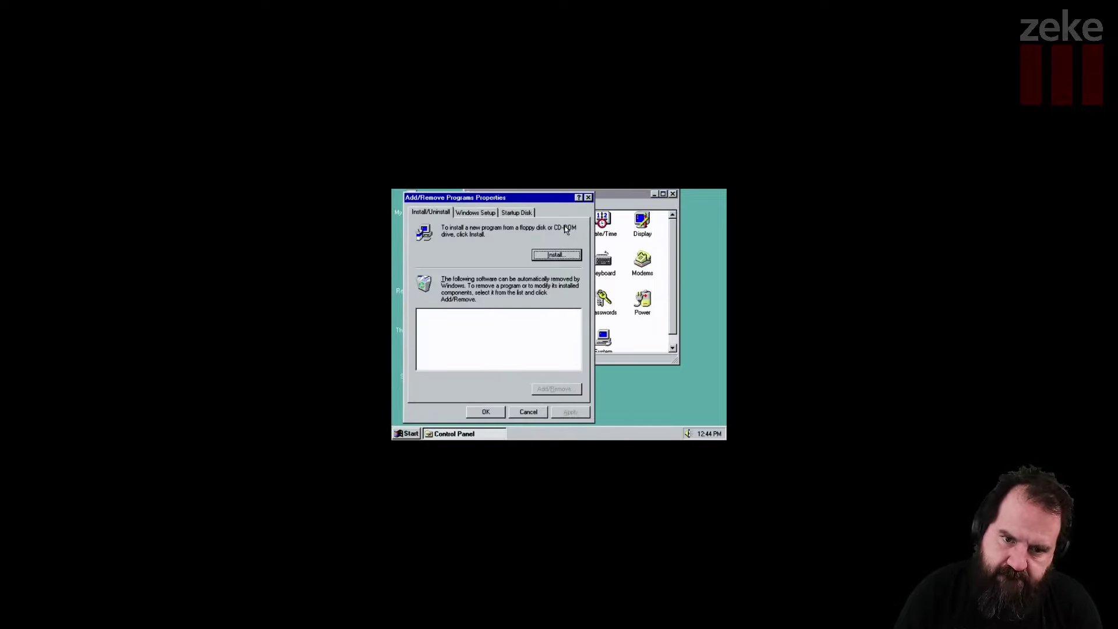
click(588, 197)
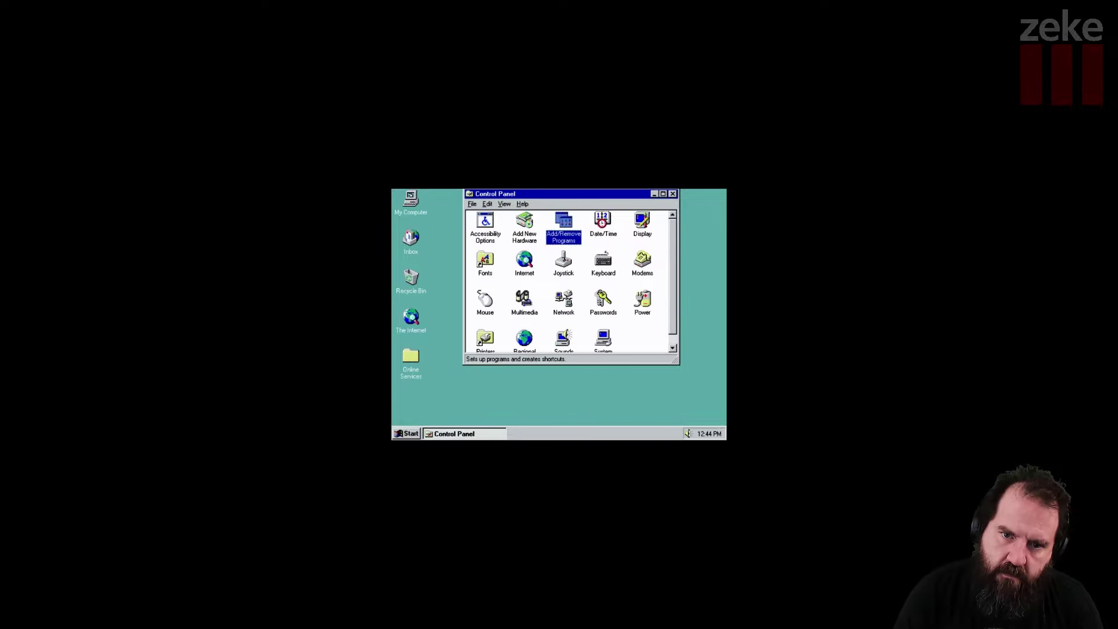
Step: Shut down Windows 95 from the Start menu and confirm with Yes
click(406, 433)
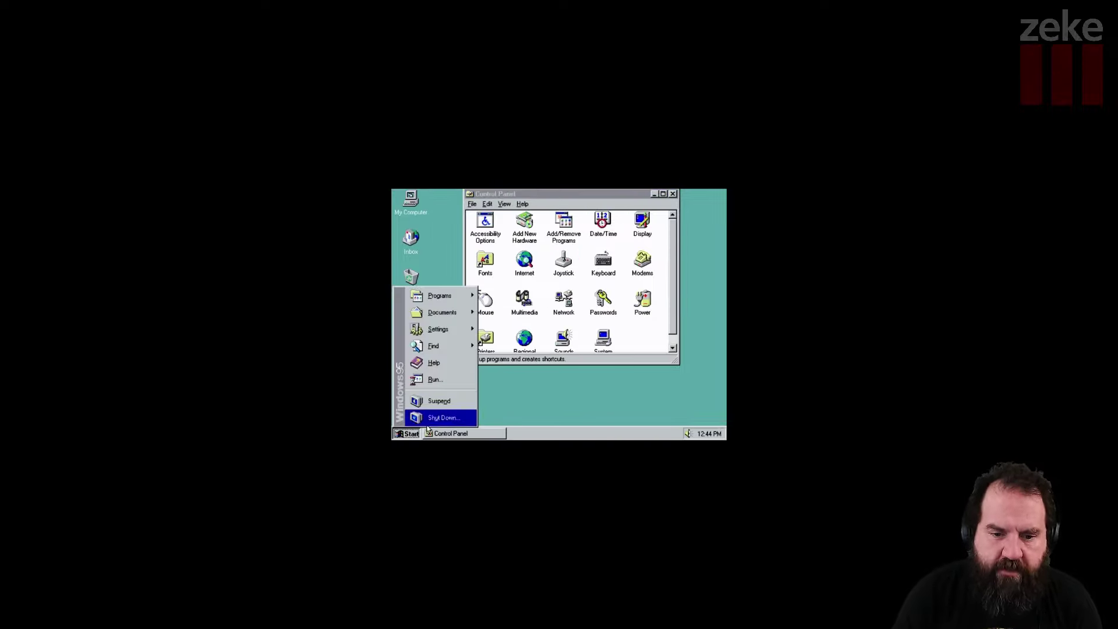
click(434, 416)
click(519, 352)
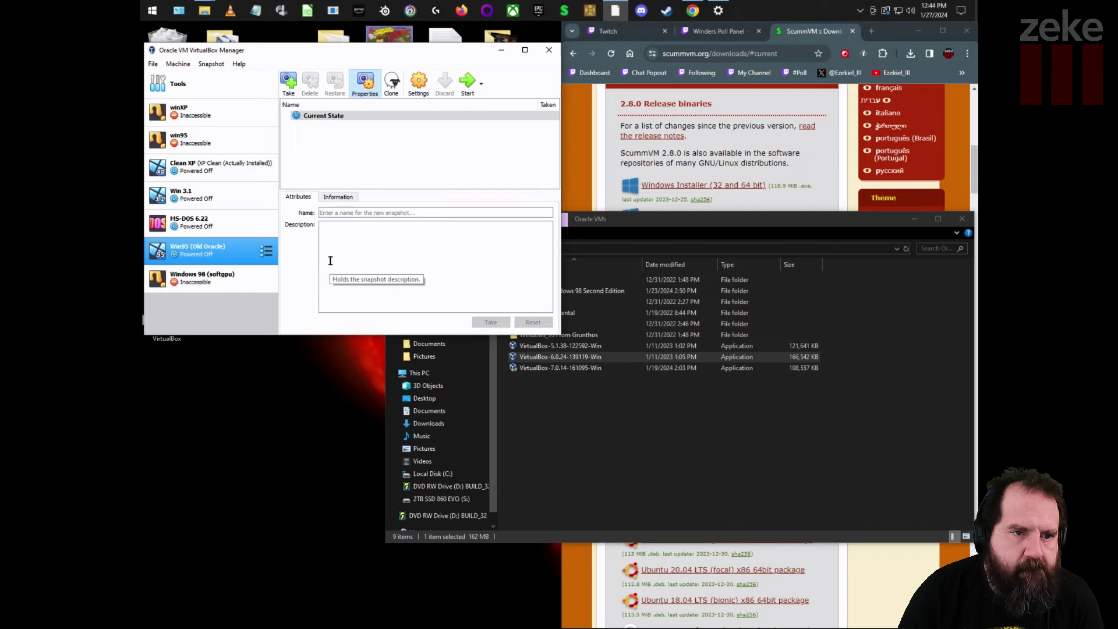
Step: Restore Clean XP to the 'XP Clean (Actually Installed)' snapshot without snapshotting the current state
click(210, 169)
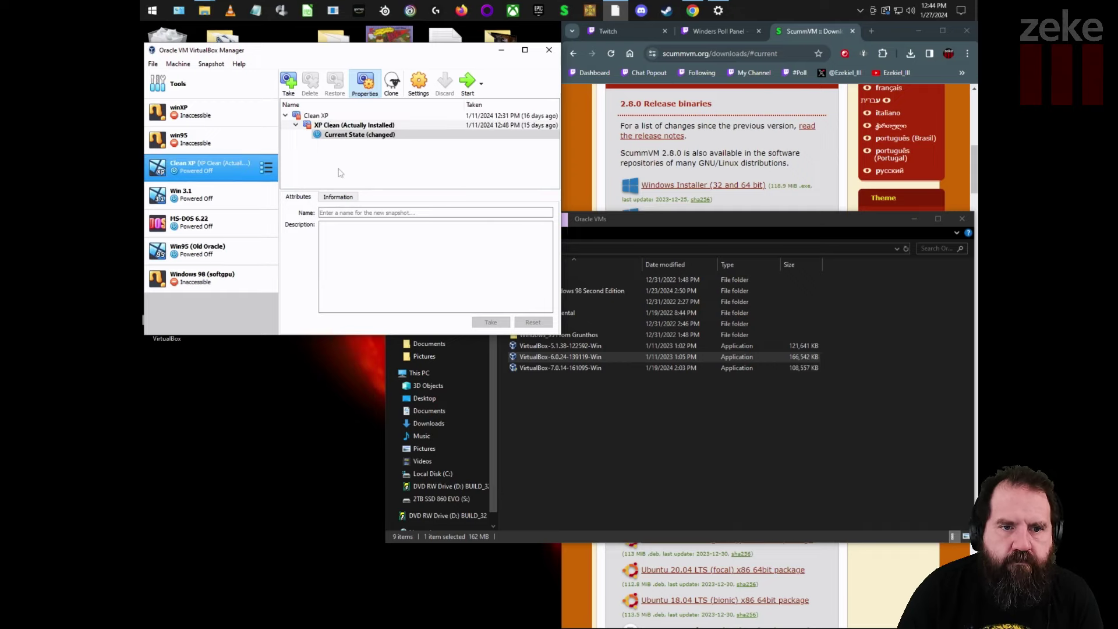
click(363, 127)
click(335, 82)
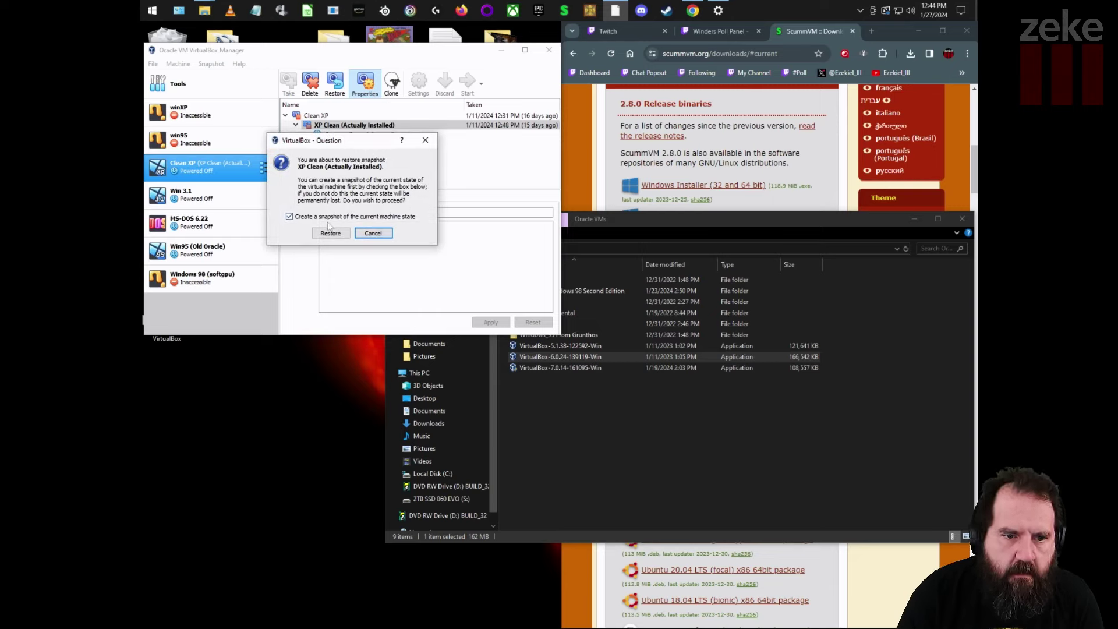
click(290, 216)
click(330, 233)
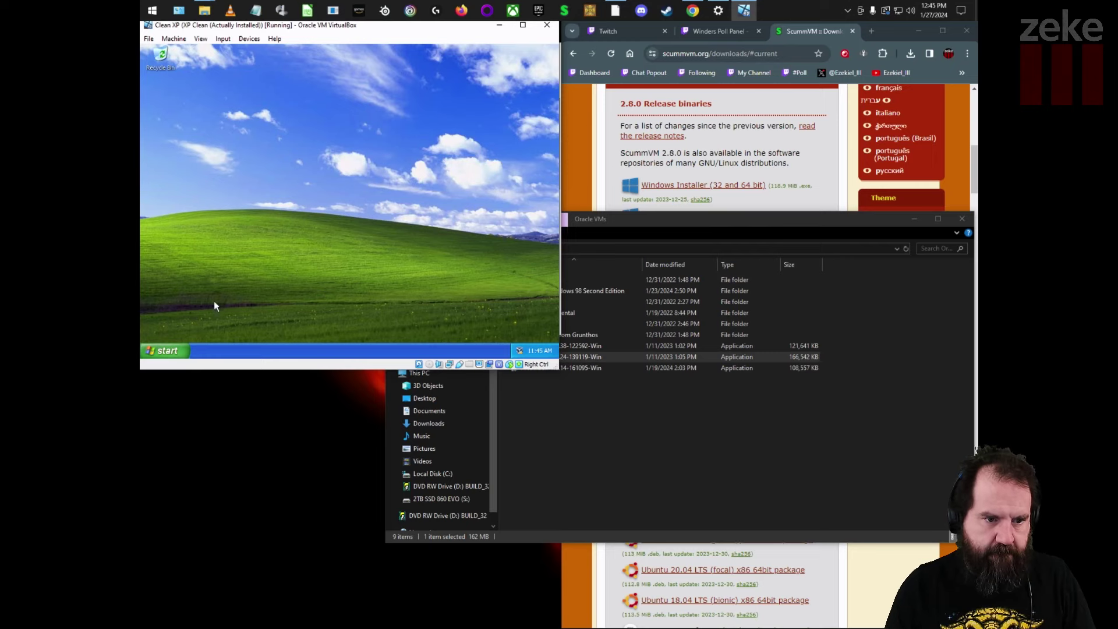
Step: Open My Computer and mount the host's D: drive (BUILD_32 disc) in the VM's optical drive
click(180, 350)
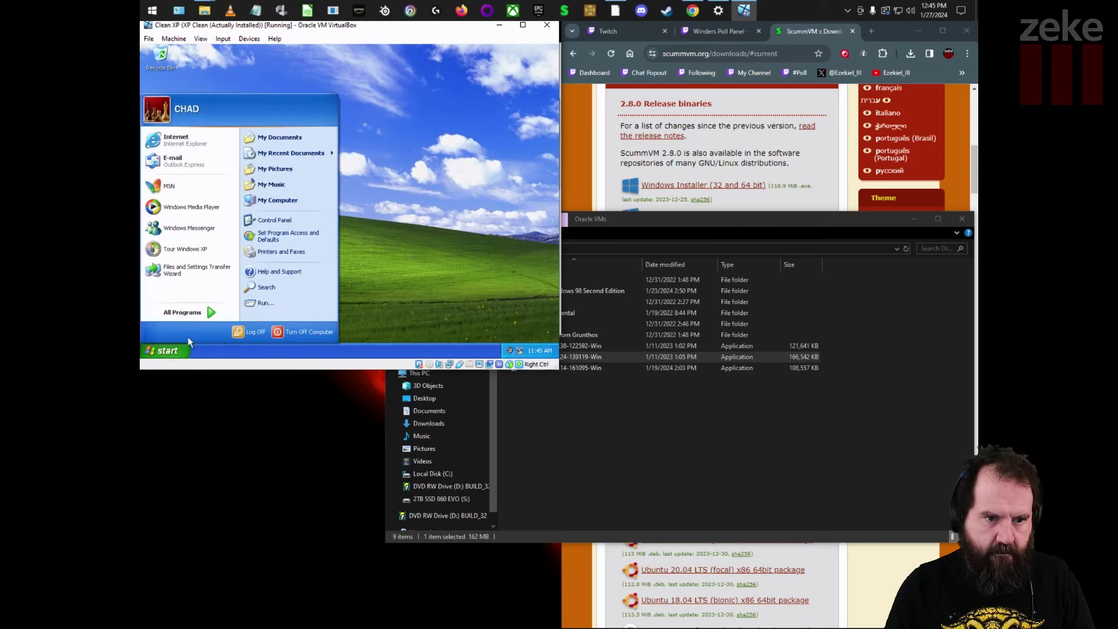
click(278, 200)
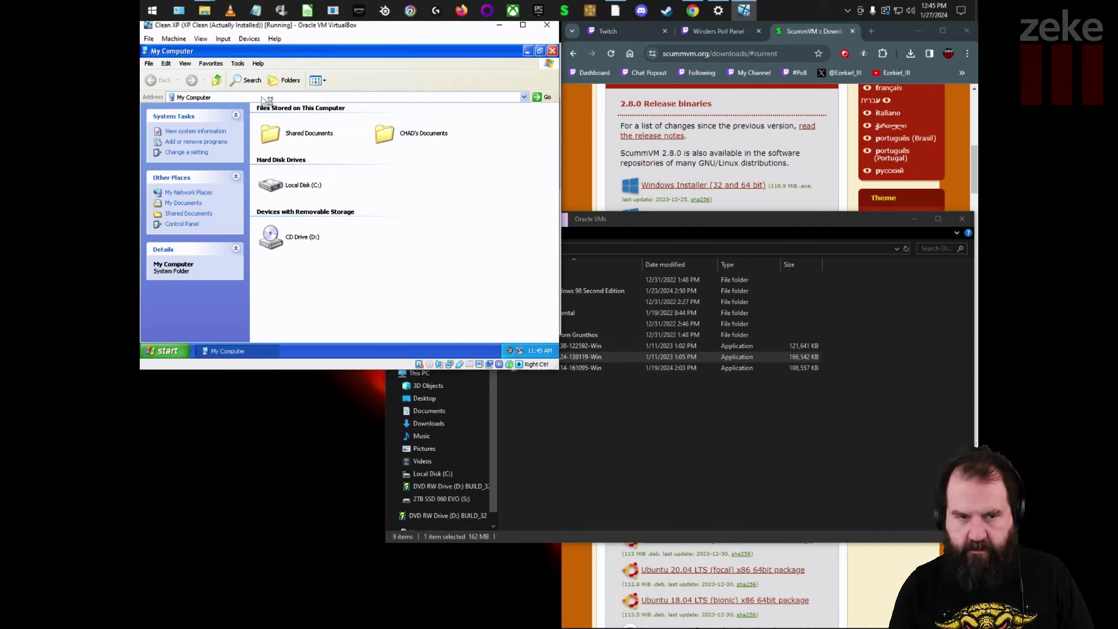
click(250, 39)
mouse_move(293, 53)
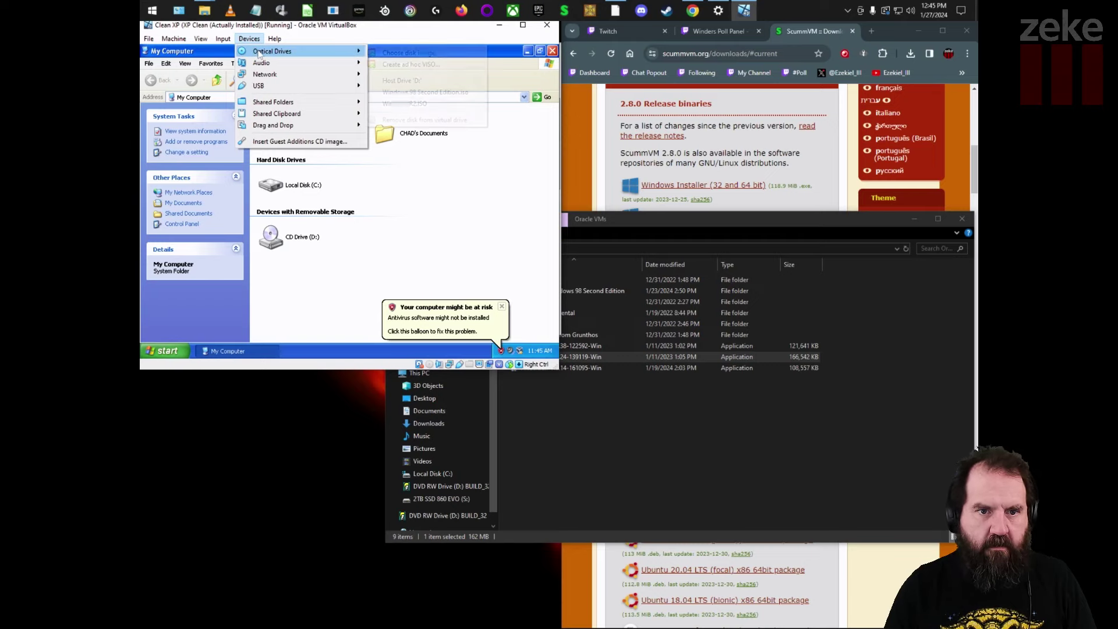
click(402, 80)
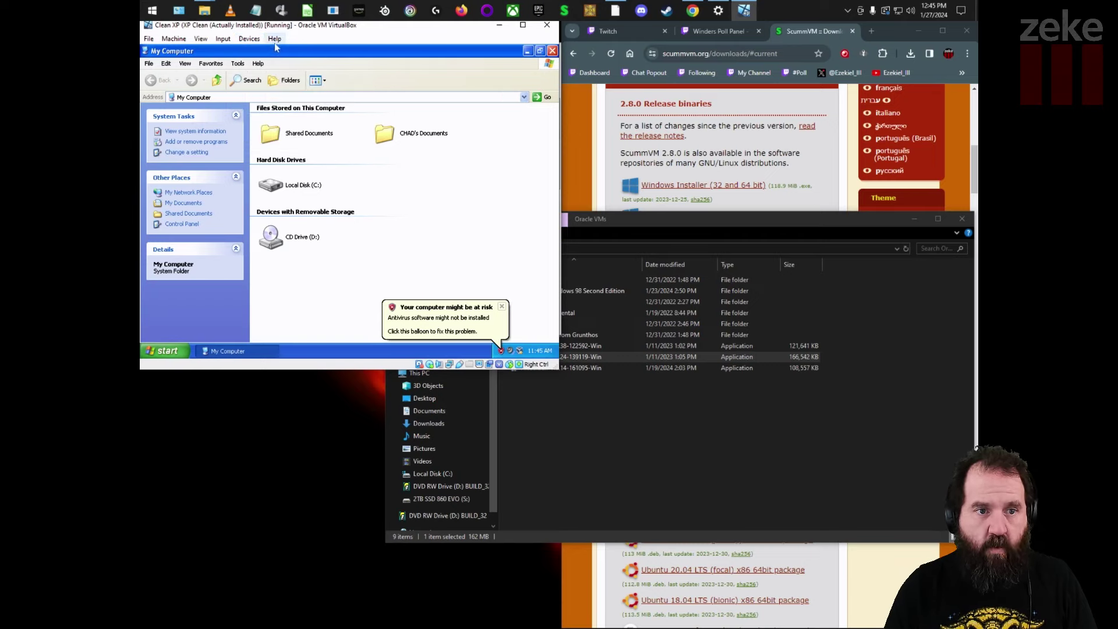
click(255, 39)
mouse_move(284, 59)
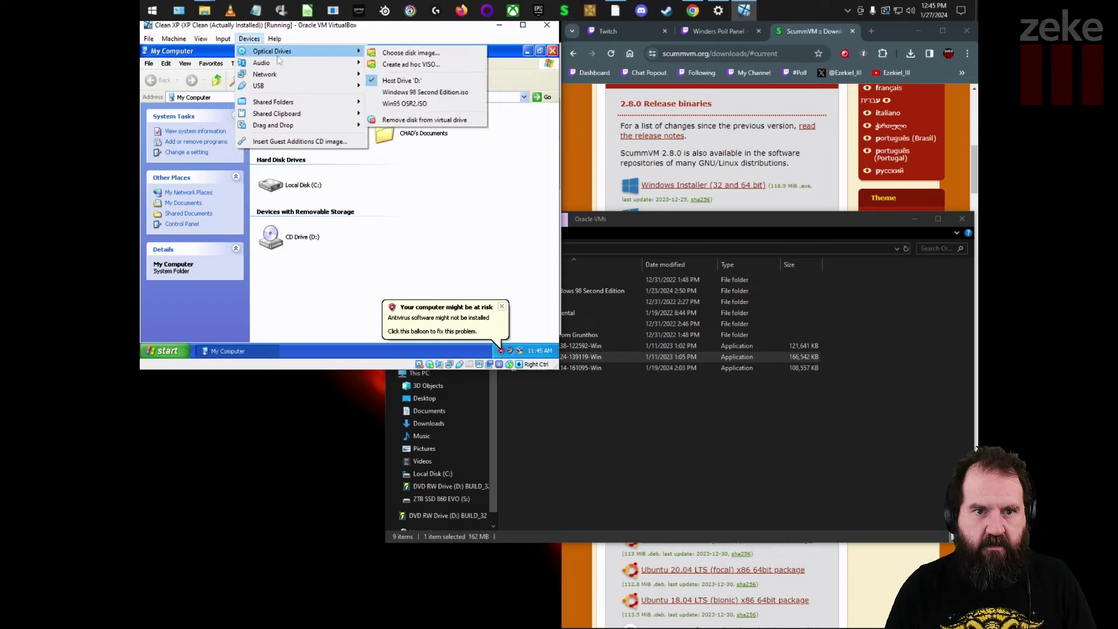
click(484, 222)
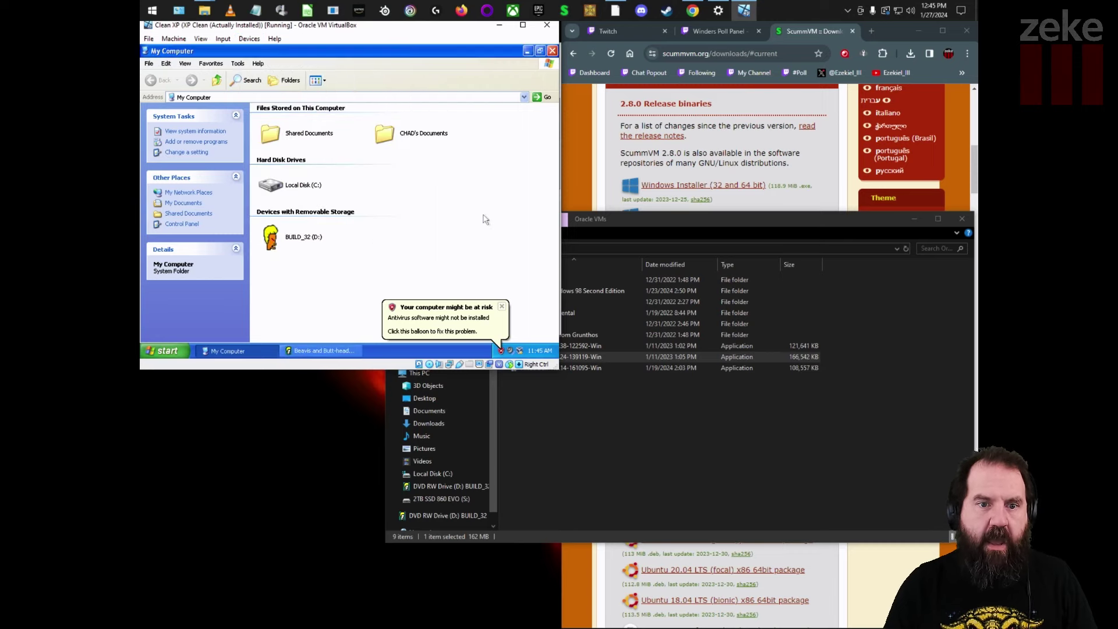
Step: Close My Computer and run the Do U. installer with the Typical setup type
click(552, 51)
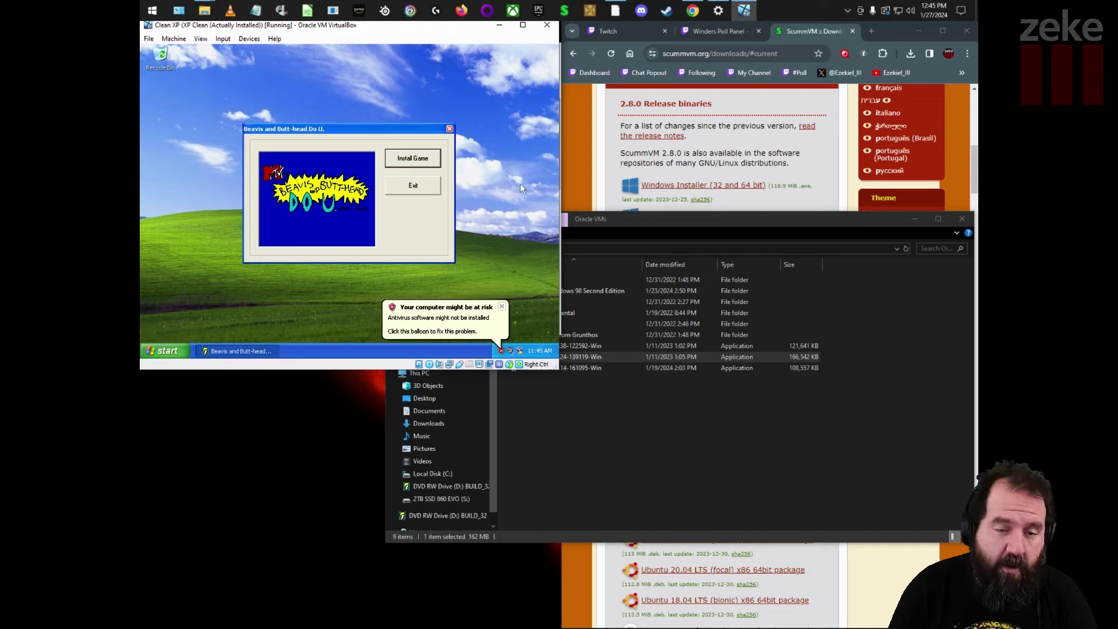
click(431, 159)
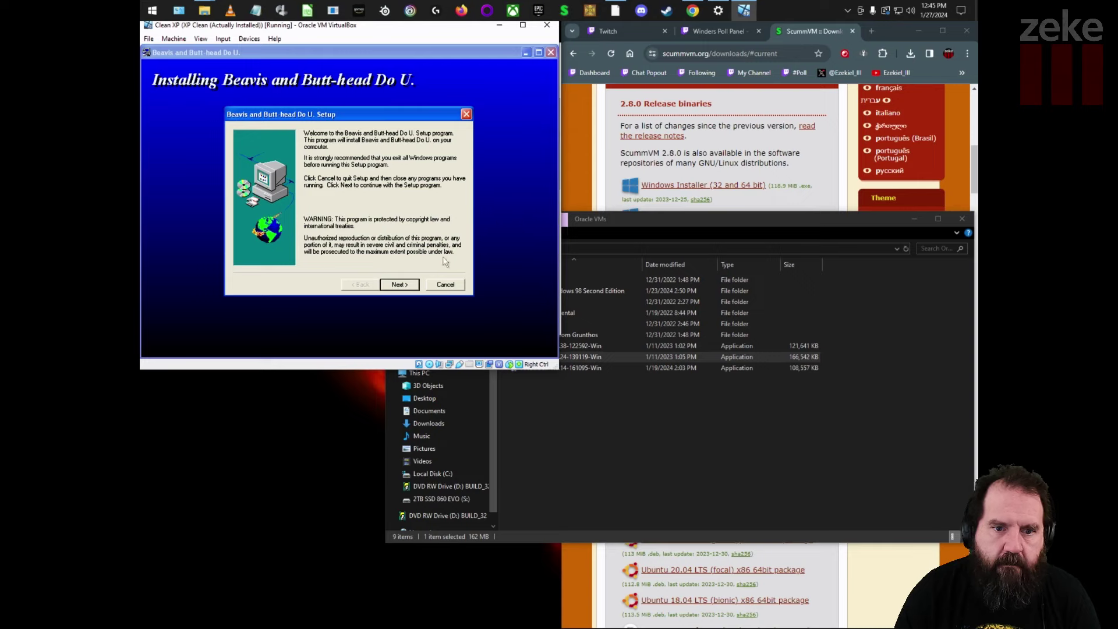
click(399, 286)
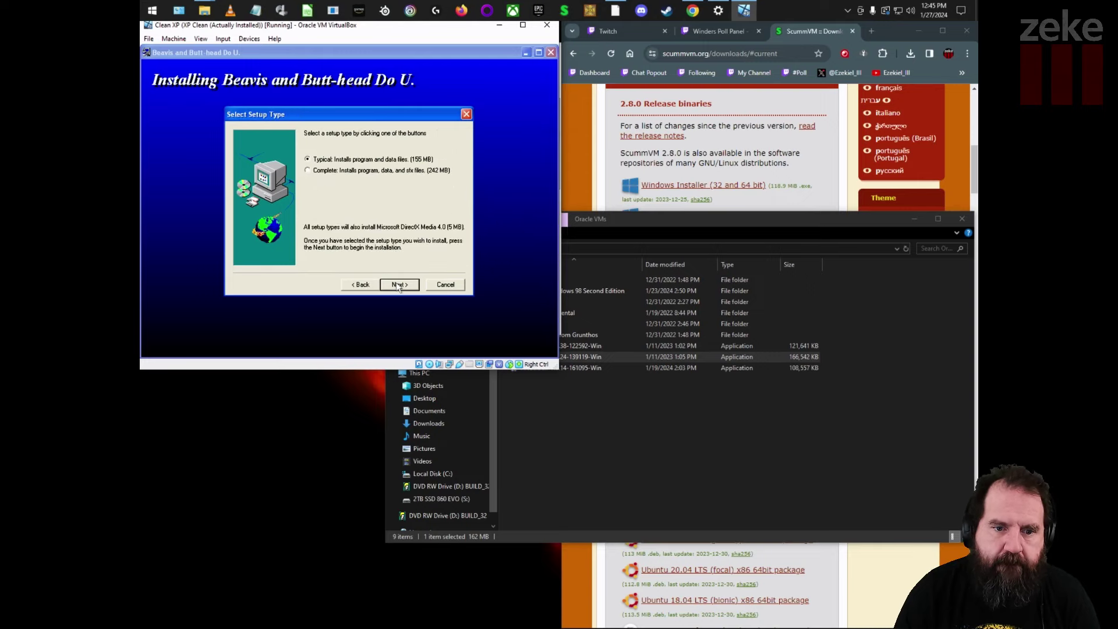
click(398, 286)
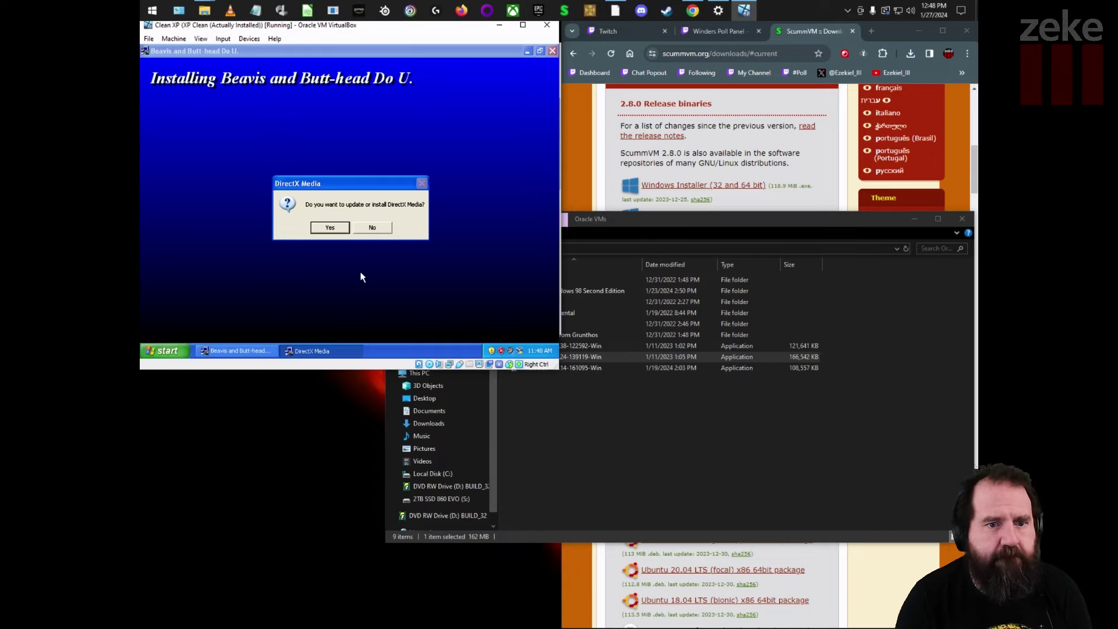
Step: Decline DirectX Media, dismiss the Windows update balloon, and finish Setup
click(372, 228)
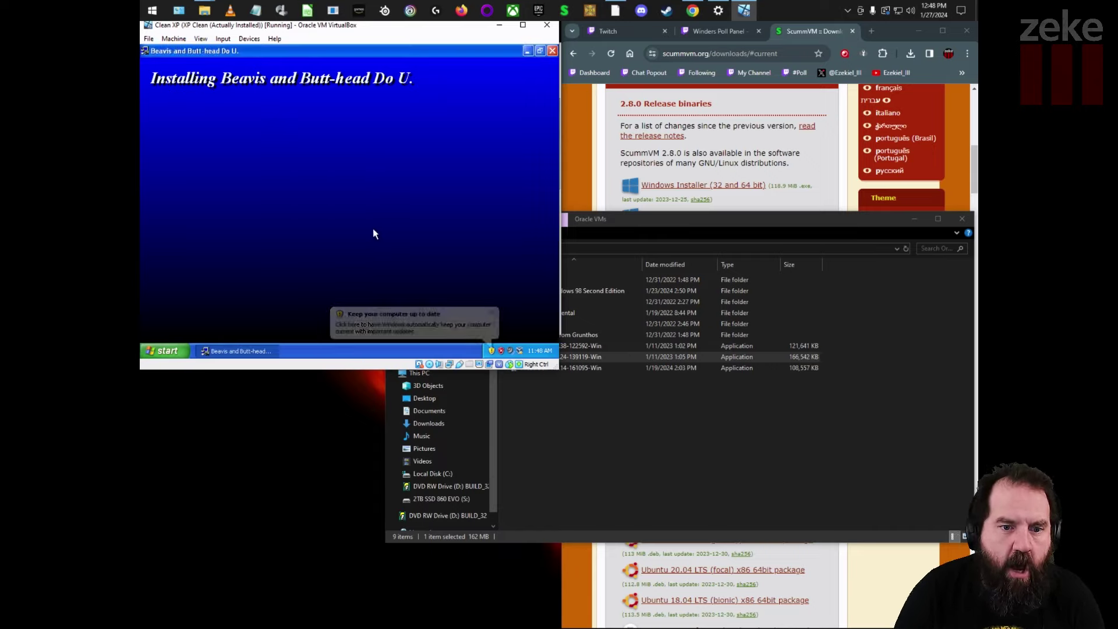
click(493, 315)
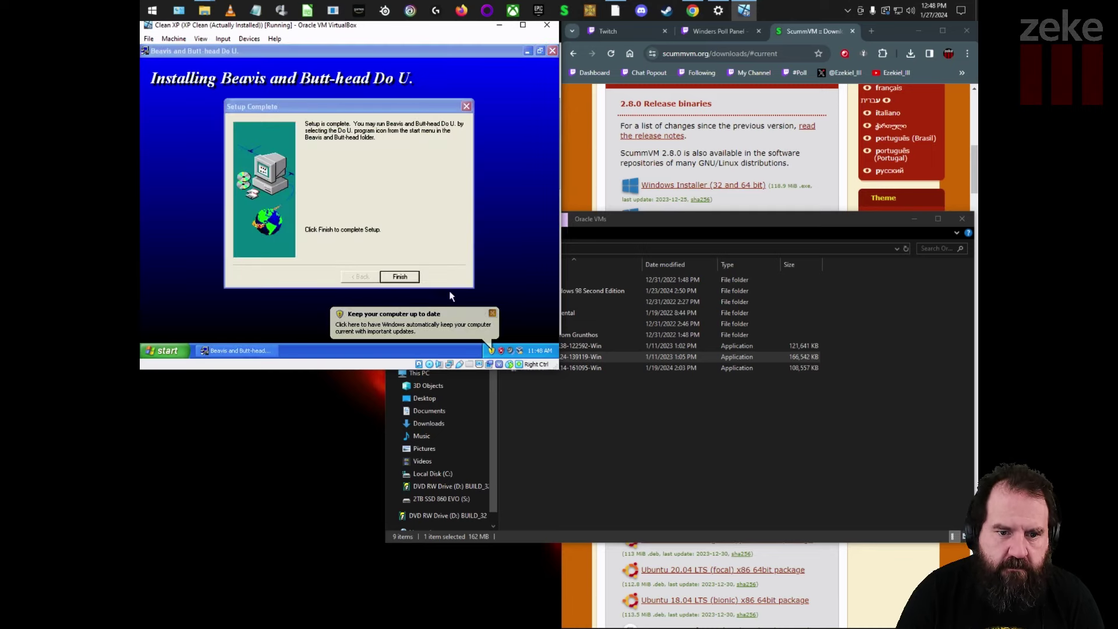
click(399, 277)
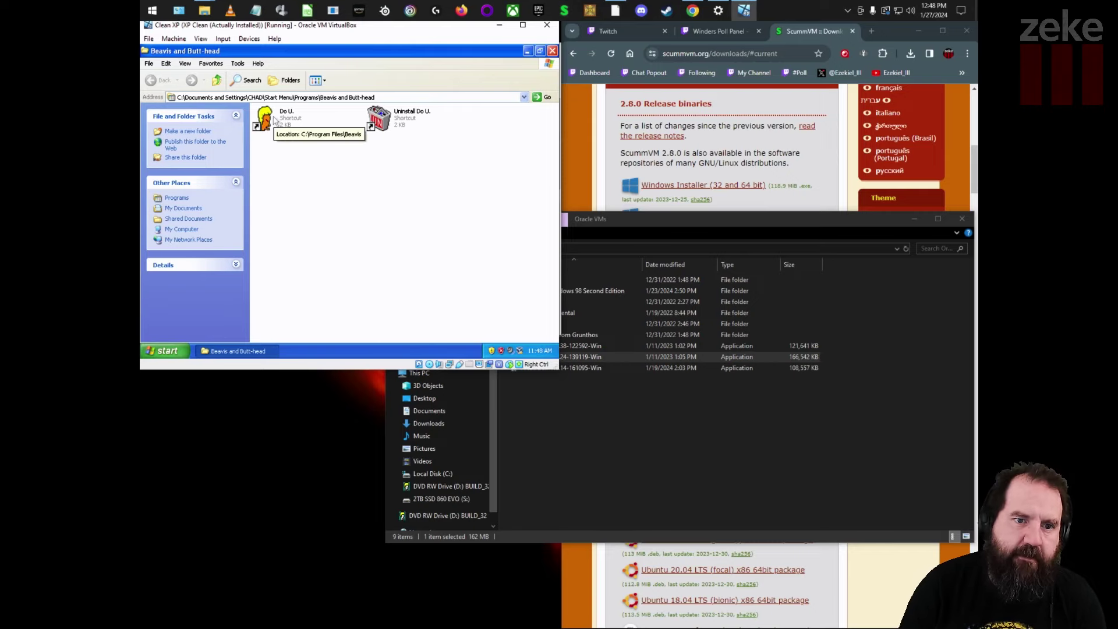
Step: Launch the game from the Do U. shortcut in the Beavis and Butt-head folder
double_click(275, 119)
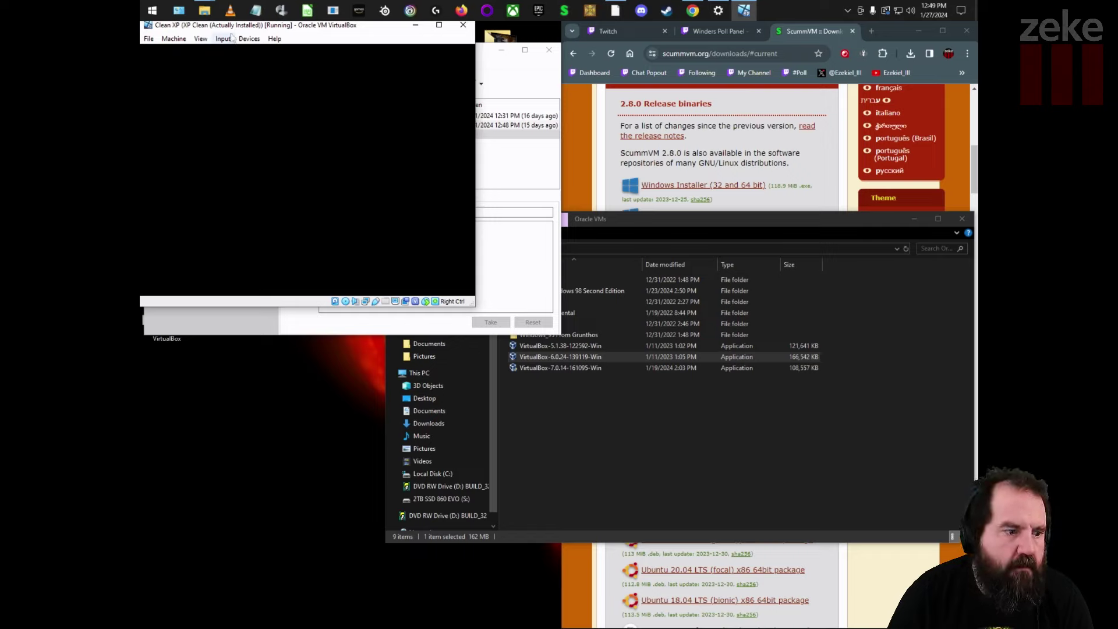
Step: Move the Clean XP VM window aside to reveal the VirtualBox Manager machine list
drag(300, 33, 526, 163)
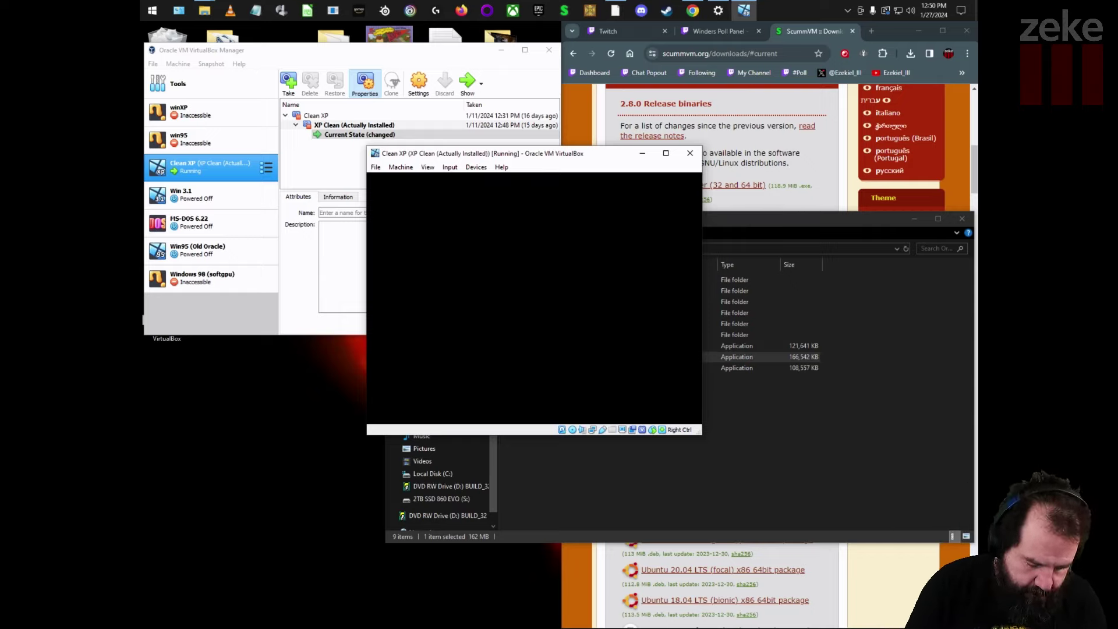
Step: Force-end the frozen Do U. game (BEAVIS.EXE) through the XP guest's Task Manager
key(ctrl+alt+Delete)
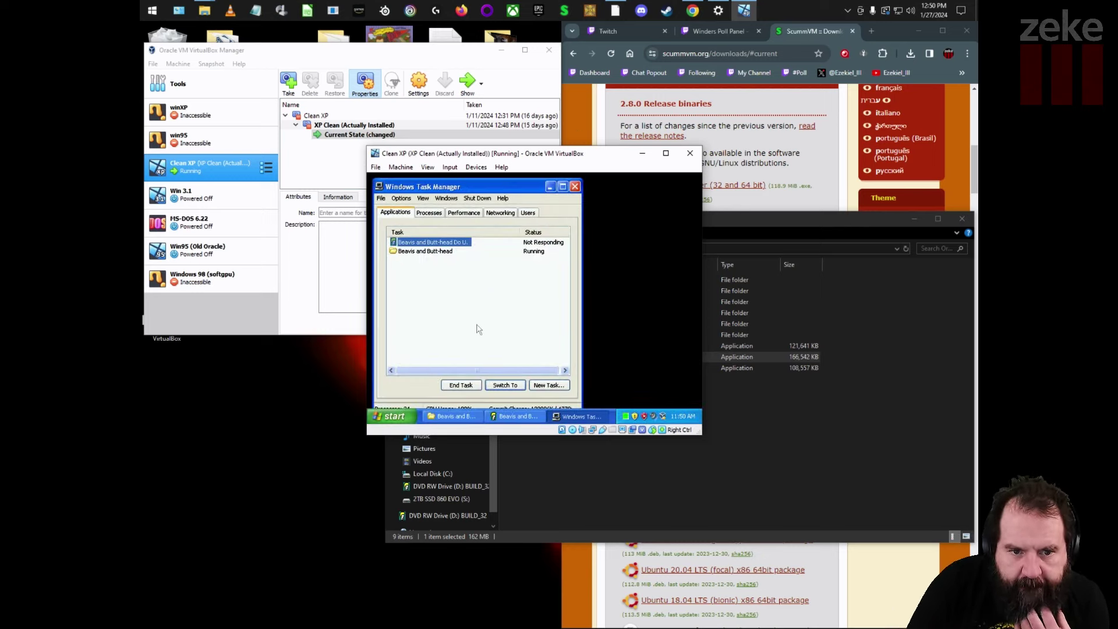
click(430, 214)
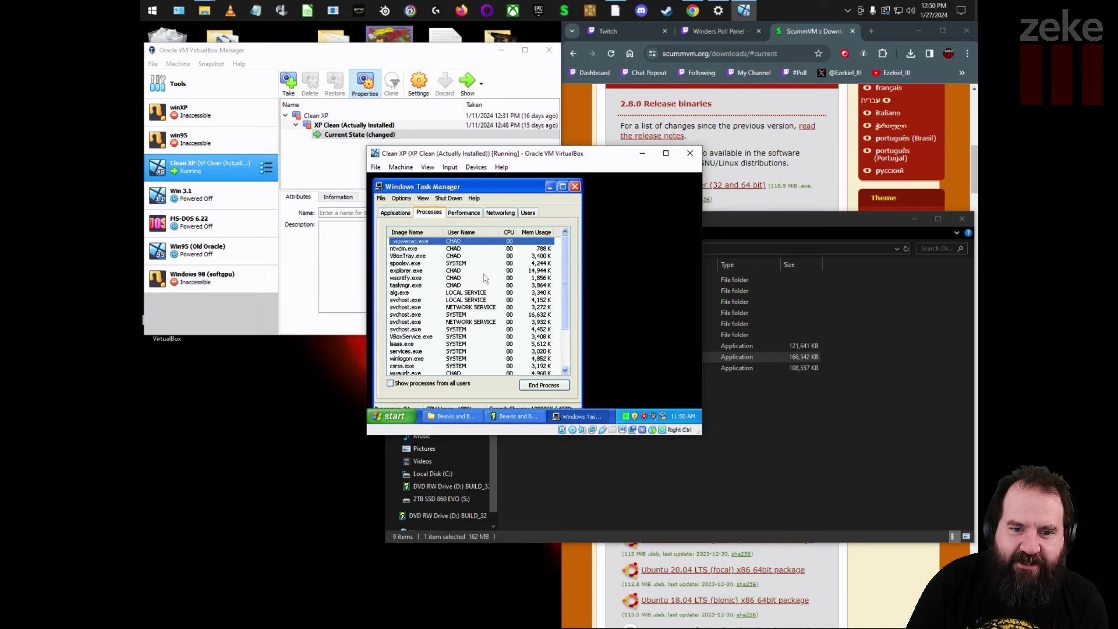
click(396, 213)
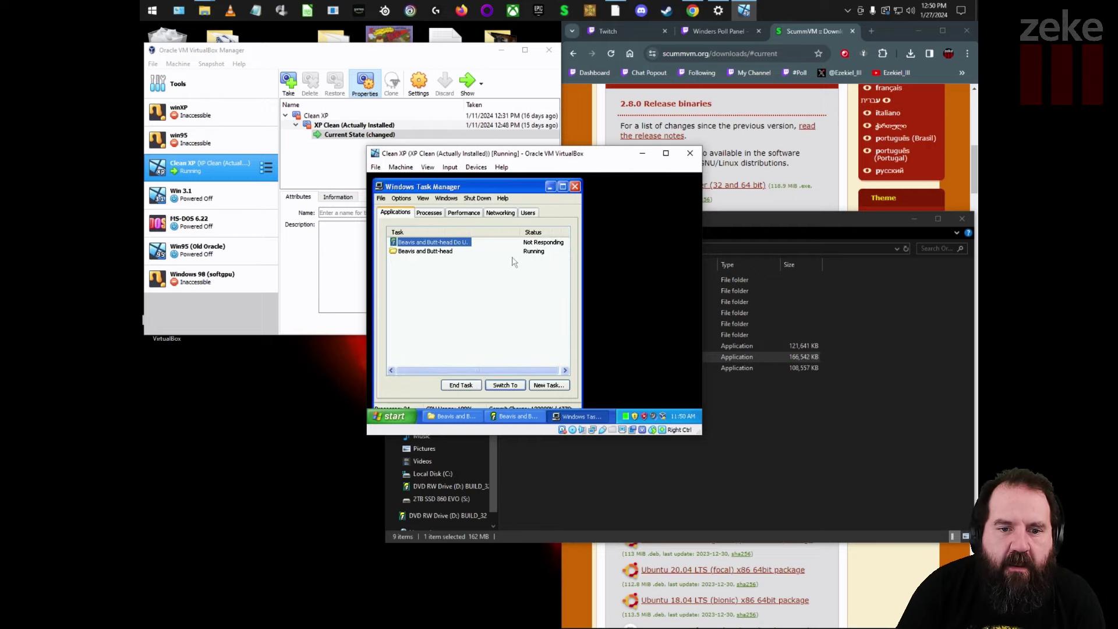
click(461, 385)
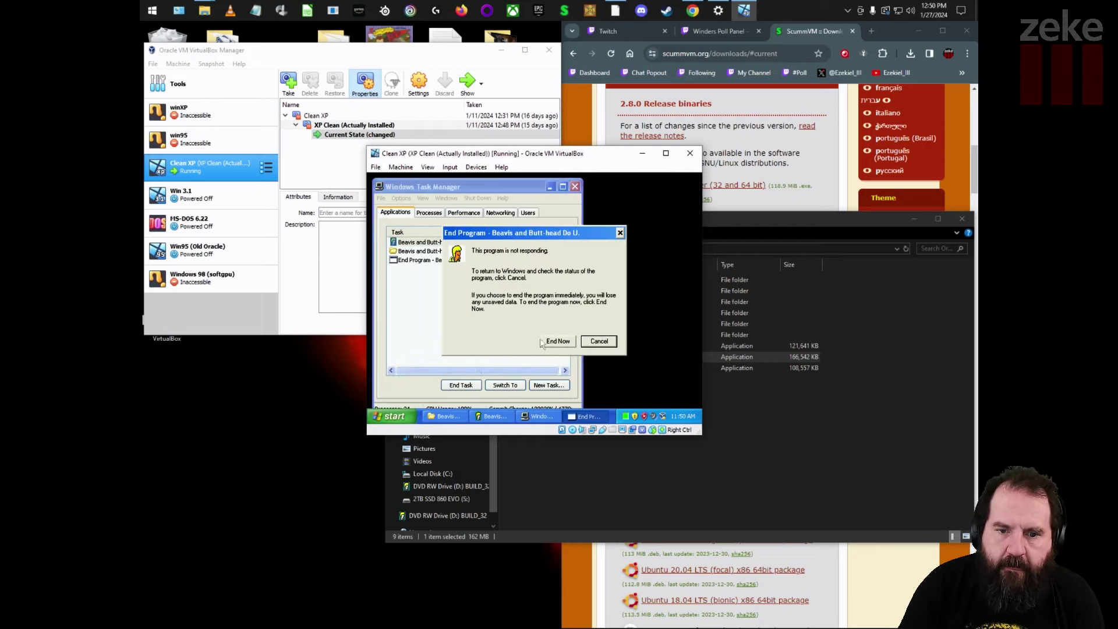
click(560, 342)
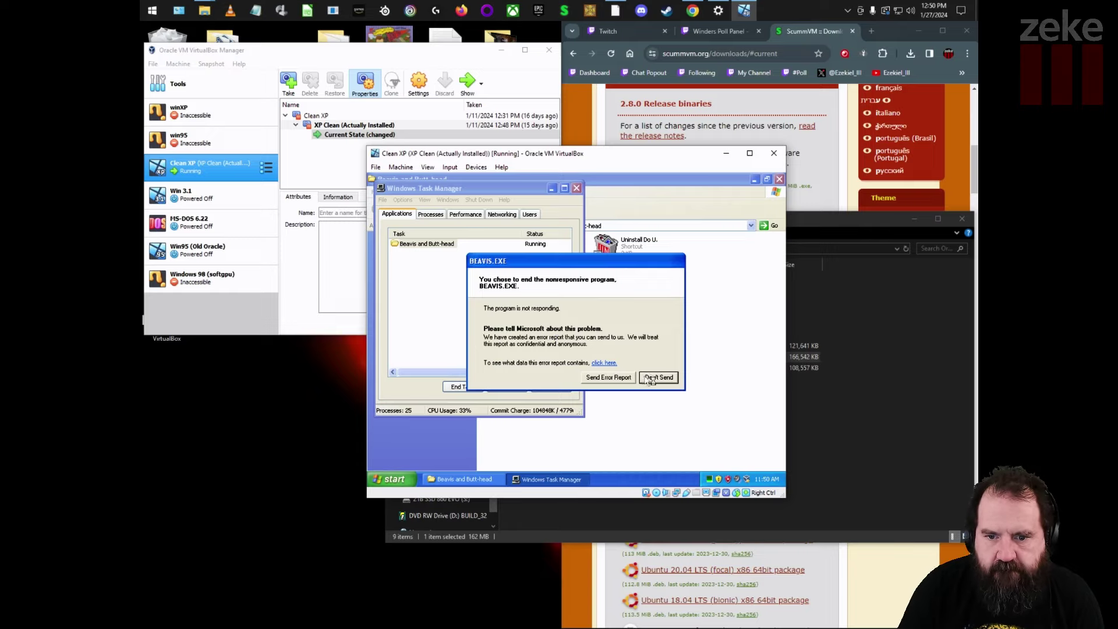
Step: Decline the BEAVIS.EXE error report, close Task Manager, and select the Do U. shortcut
click(644, 379)
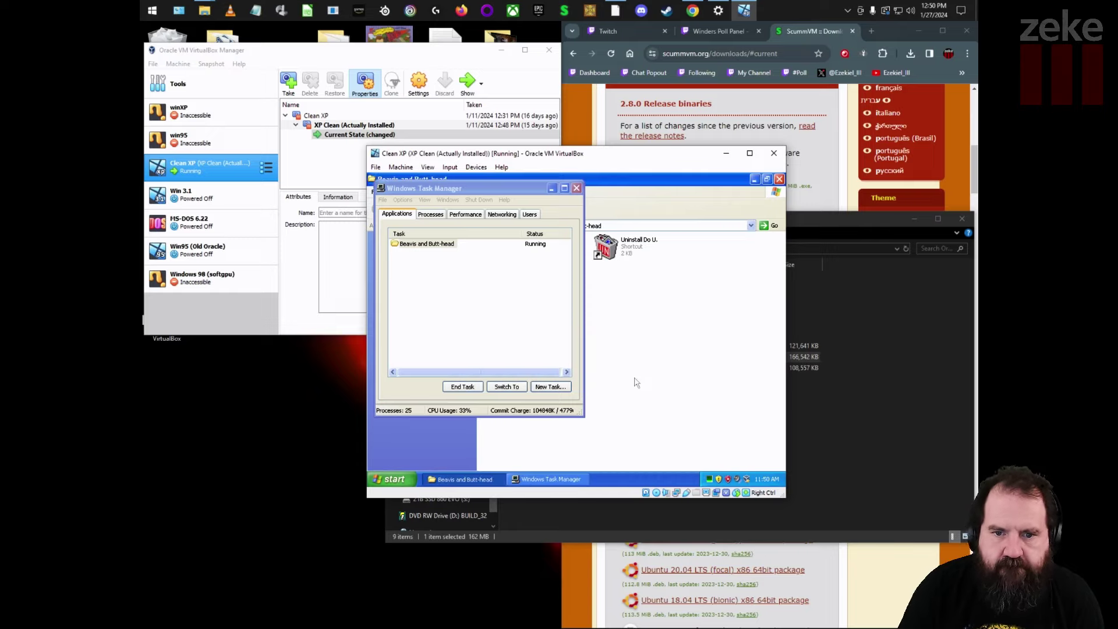
click(577, 188)
click(512, 250)
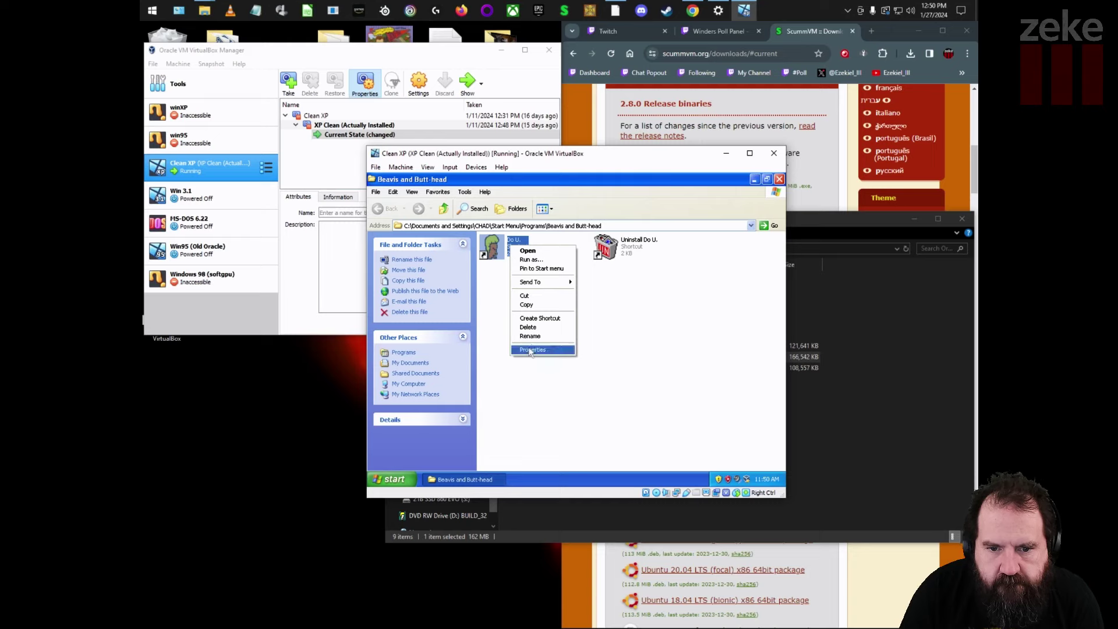
Step: Try running Do U. as another user with a blank password; dismiss the logon failure
click(532, 260)
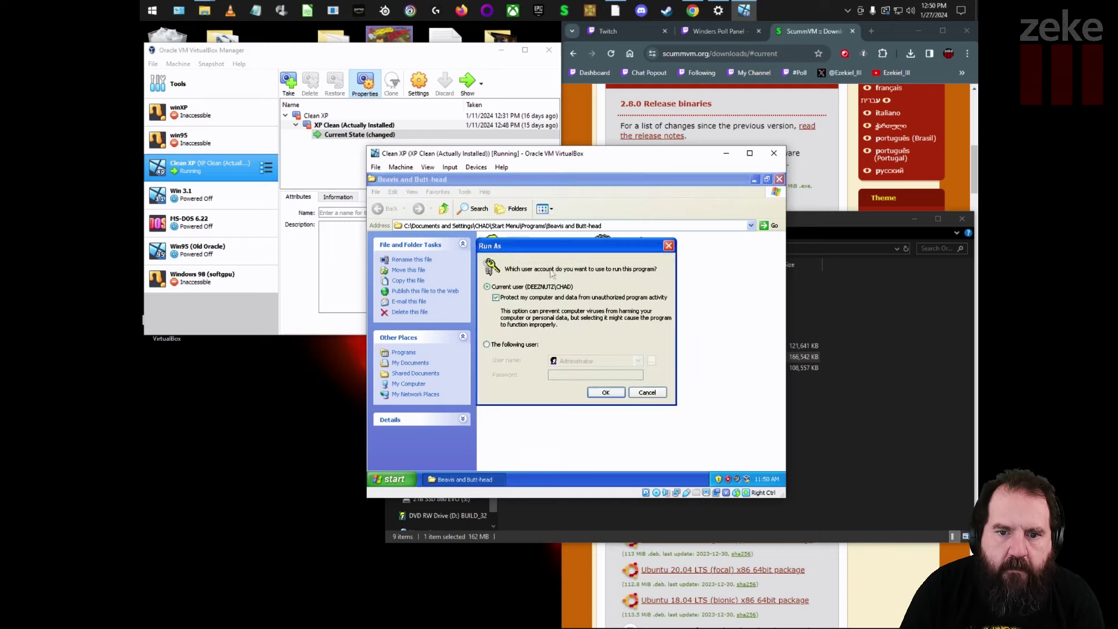
click(487, 345)
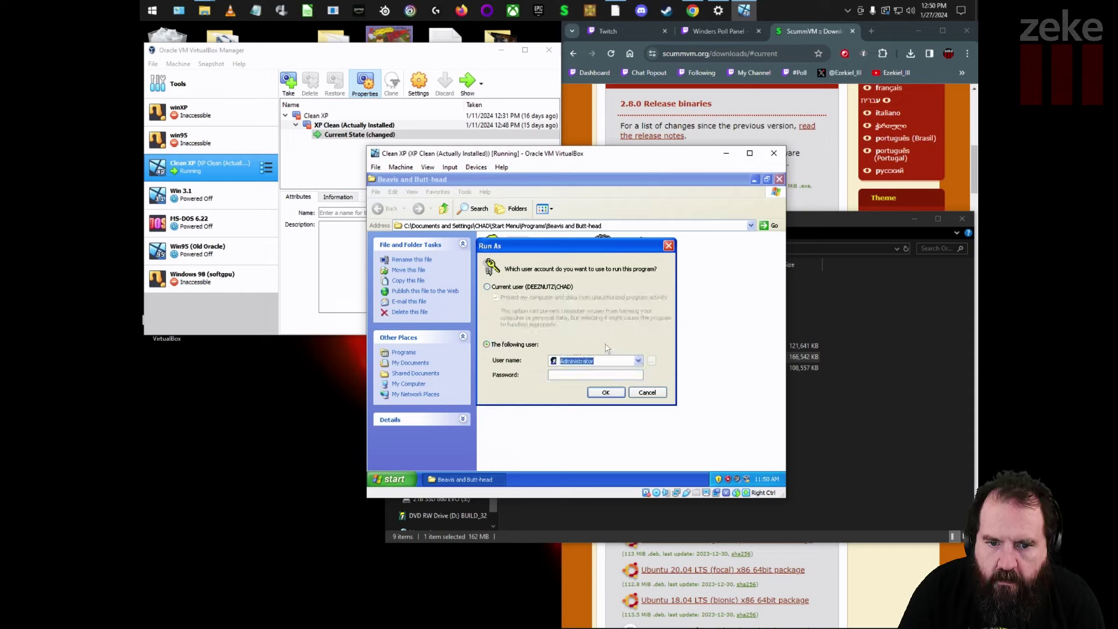
click(614, 396)
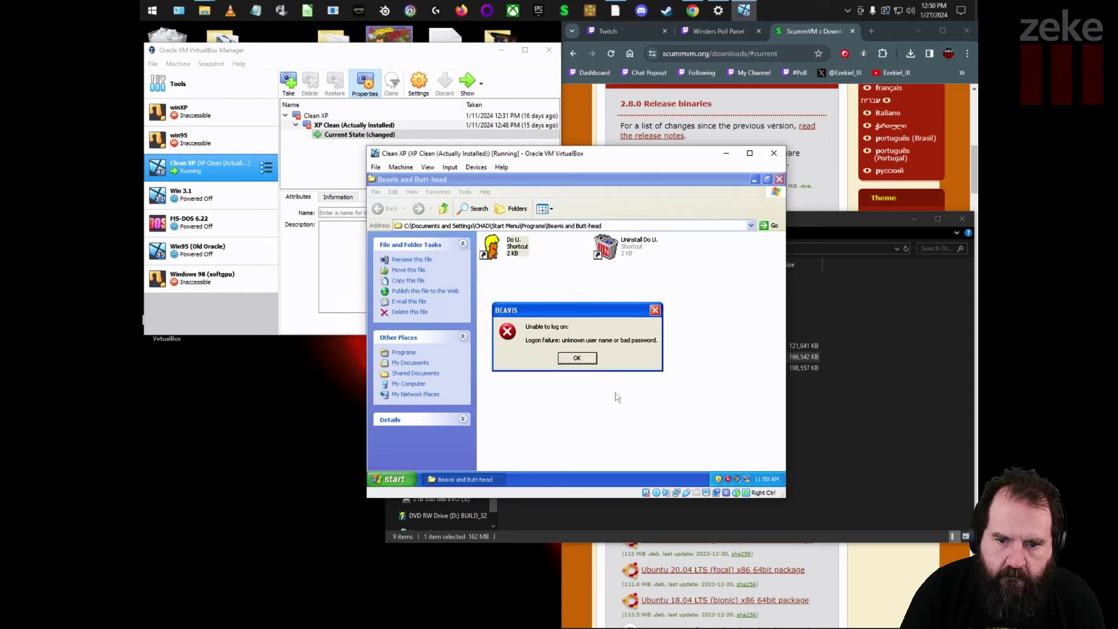
click(576, 359)
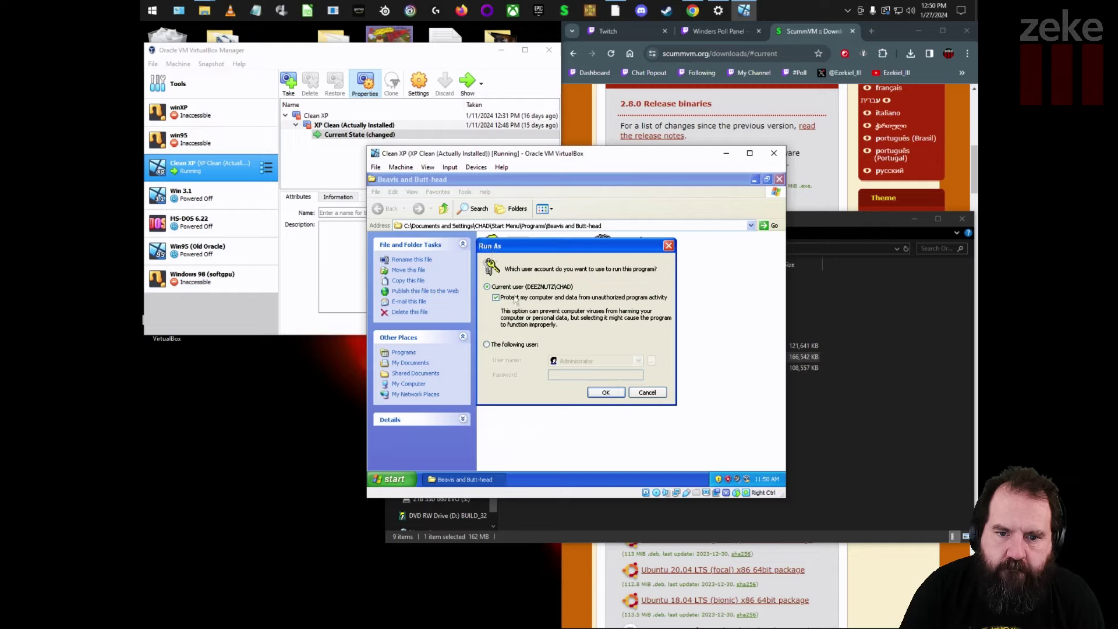
Step: Retry Run As with a different user account from the list; dismiss the second logon failure
click(487, 345)
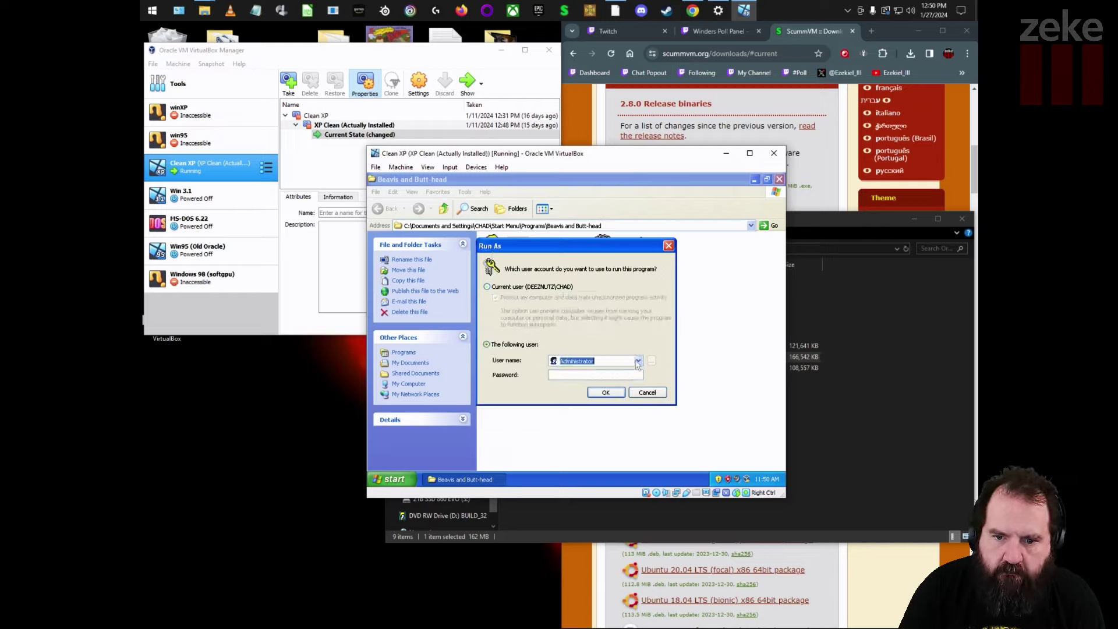
click(638, 361)
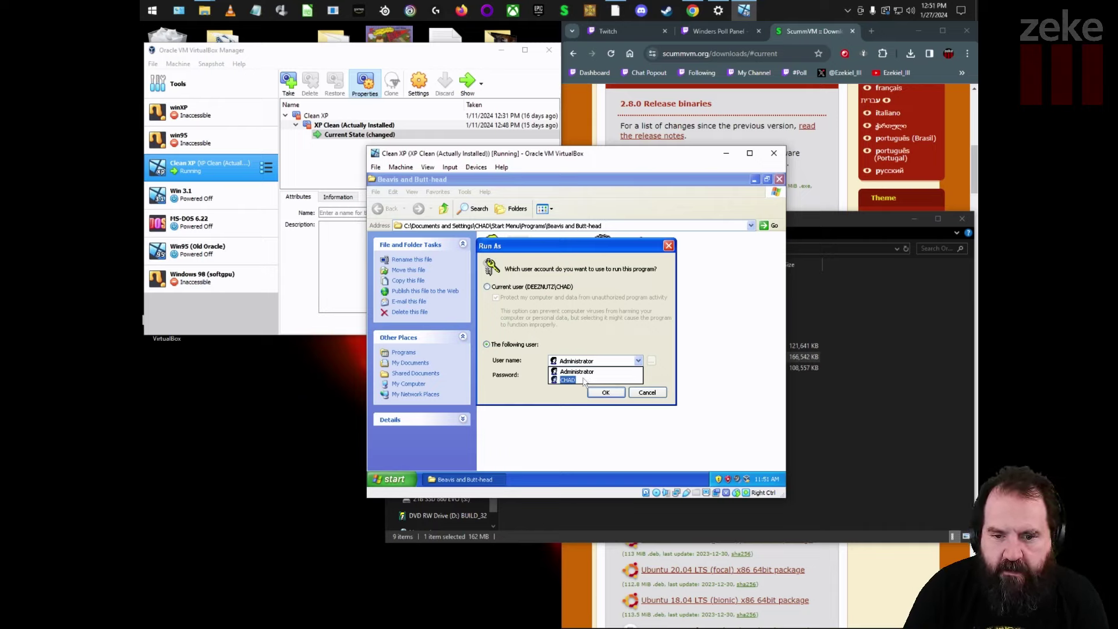
click(582, 380)
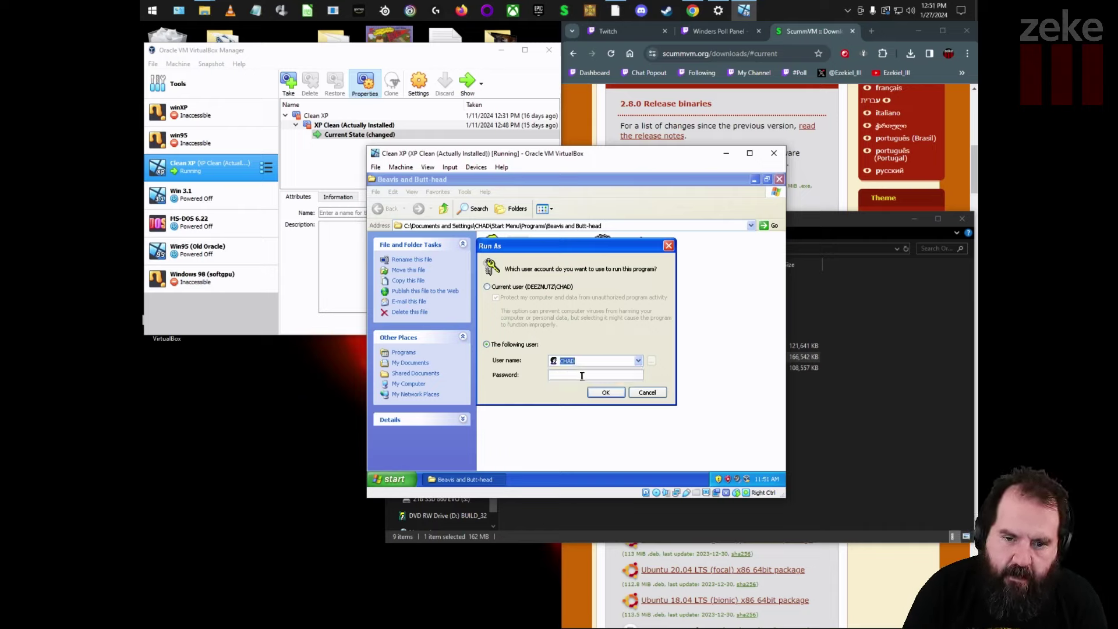
click(582, 376)
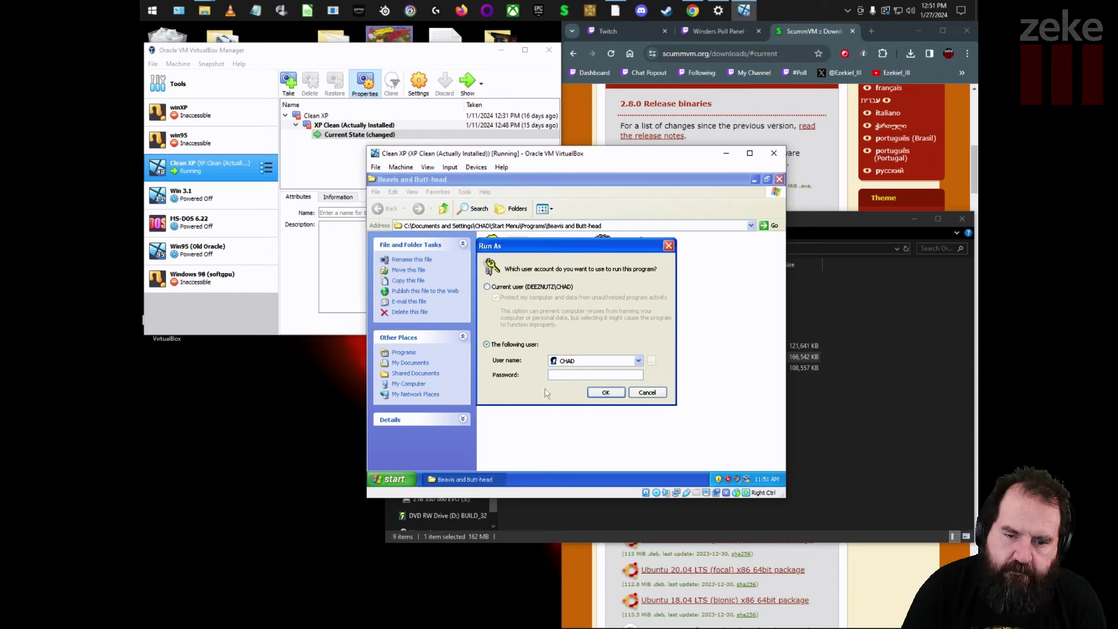
click(602, 392)
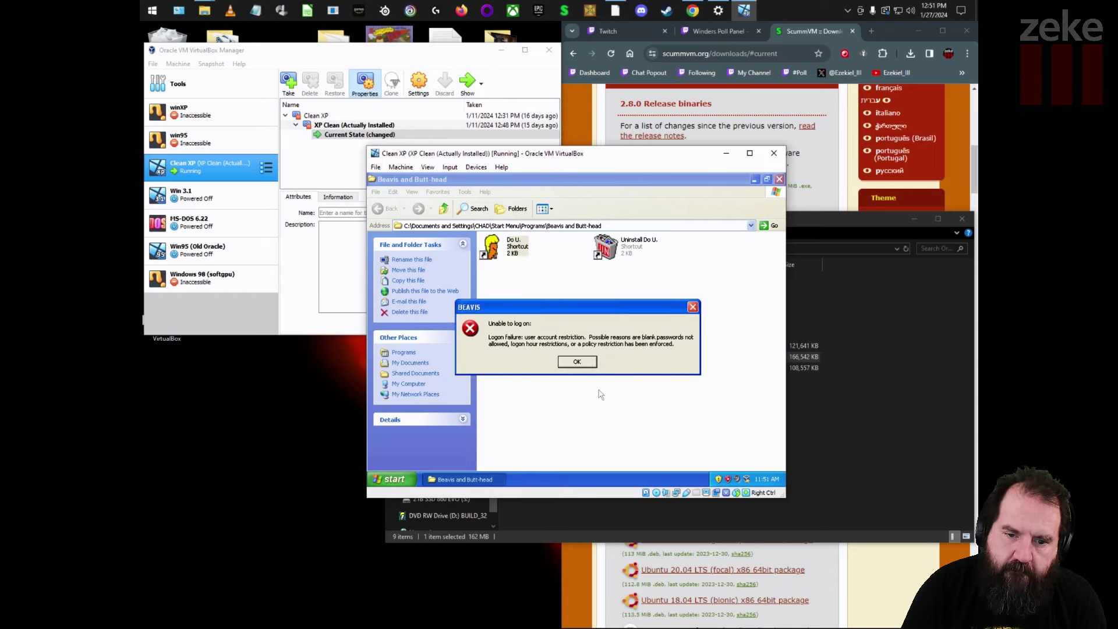
click(578, 364)
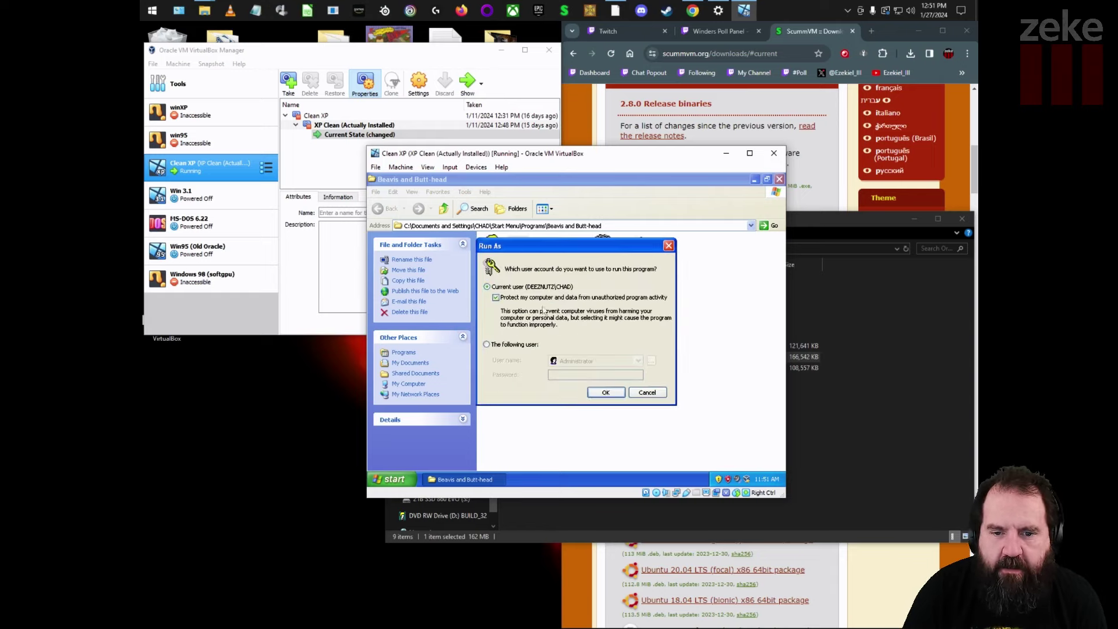
Step: Choose The following user, enter the Administrator password, and launch the game
click(488, 346)
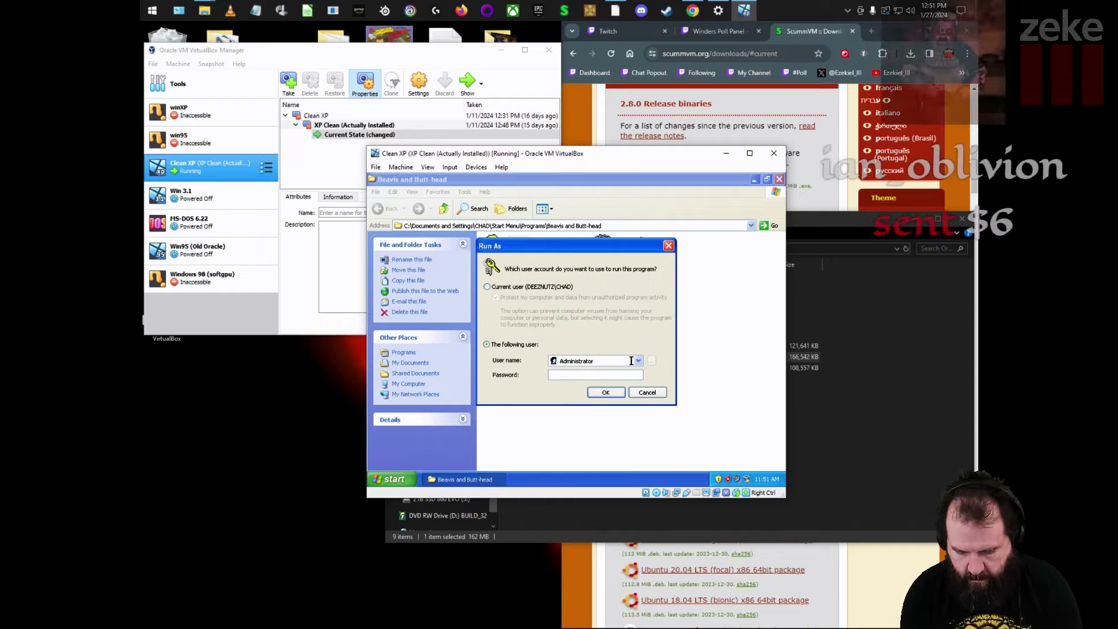
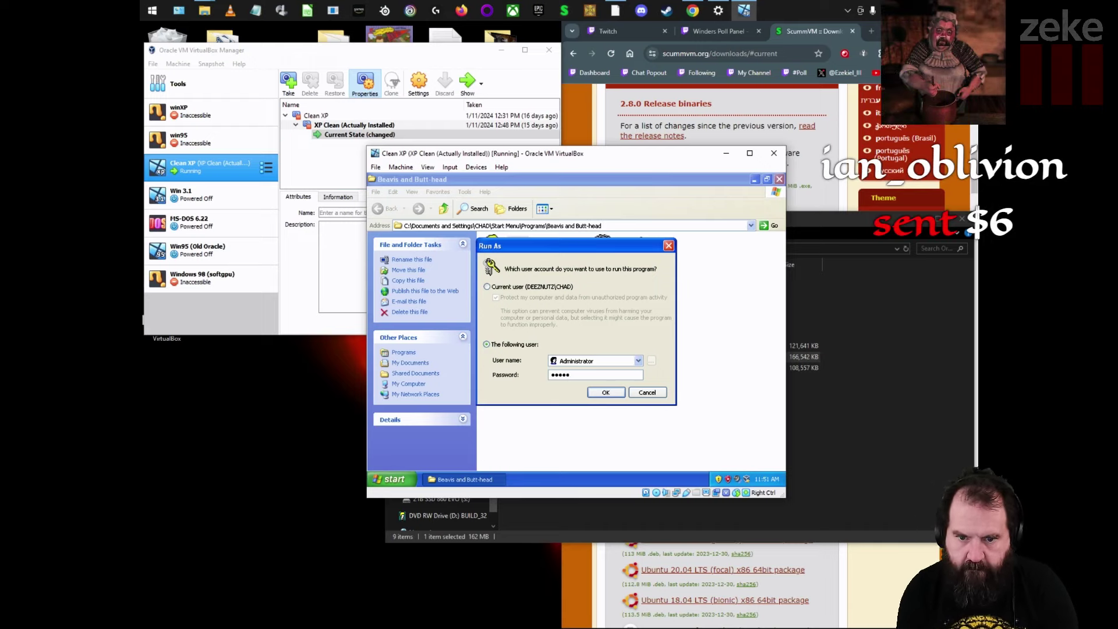
key(Return)
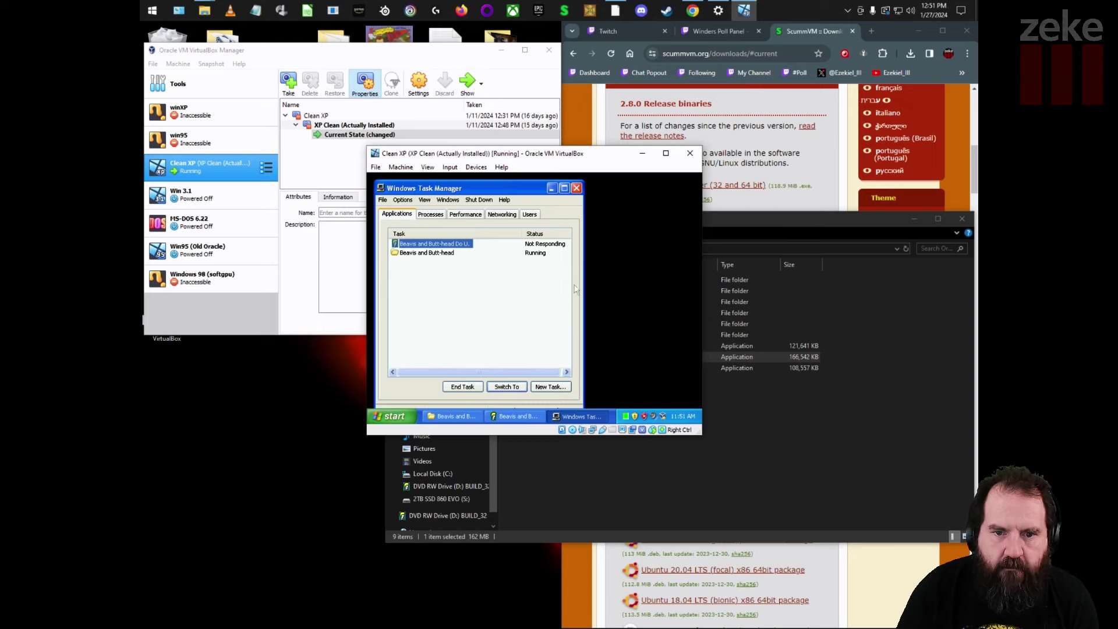
Step: End the hung Do U. task with End Now, close Task Manager, and select the shortcut
click(463, 388)
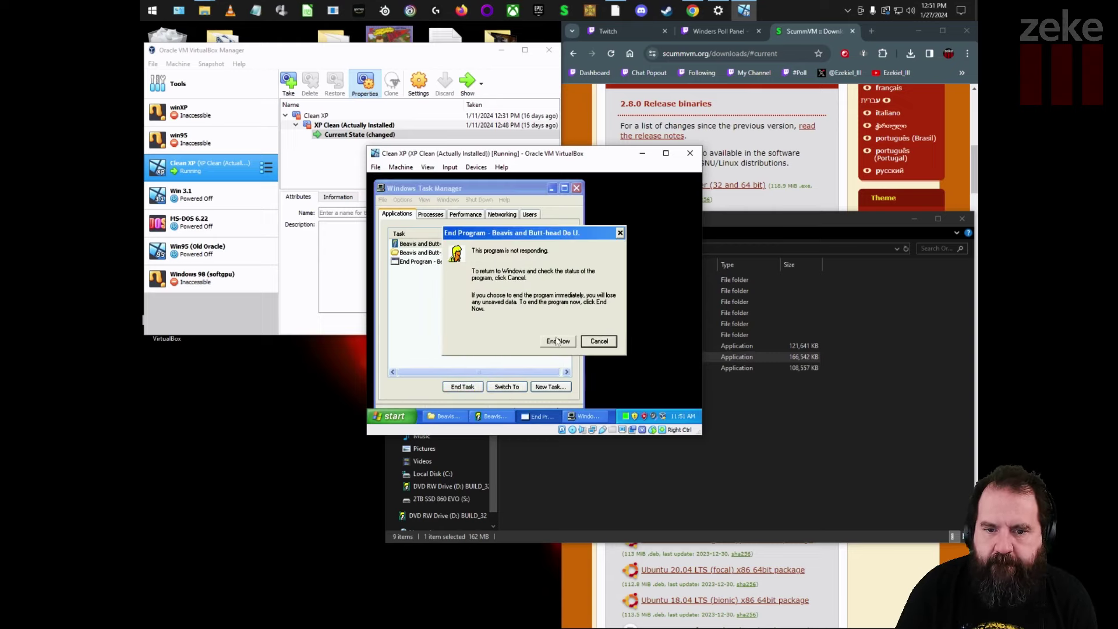
click(558, 342)
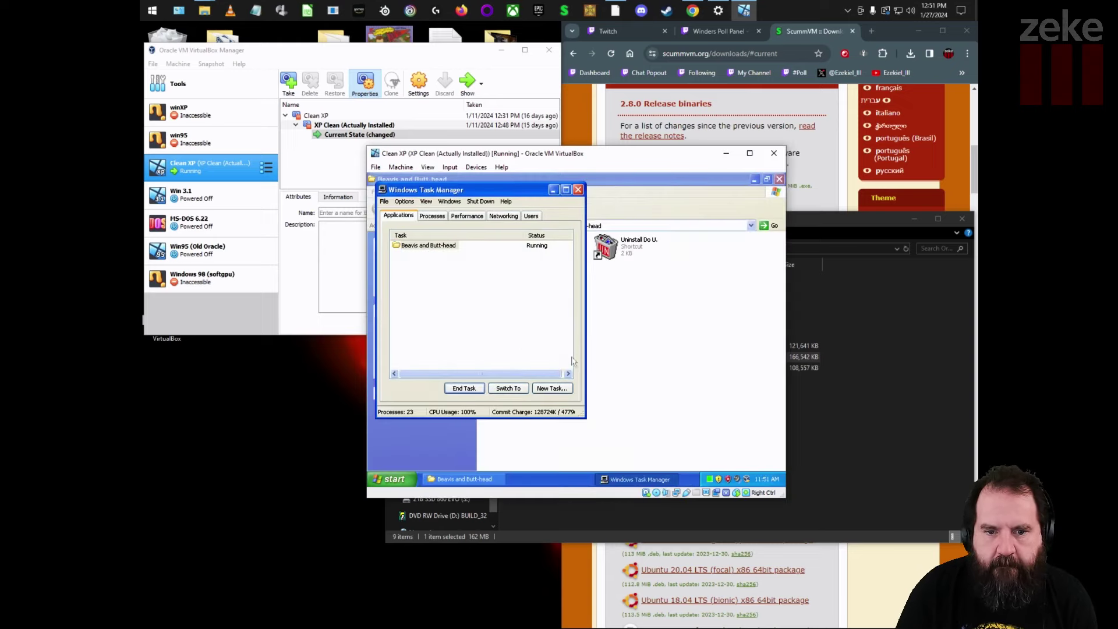
click(579, 190)
click(493, 247)
Step: Set the Do U. shortcut to Windows 95 compatibility mode, 256 colors and 640 x 480
right_click(499, 246)
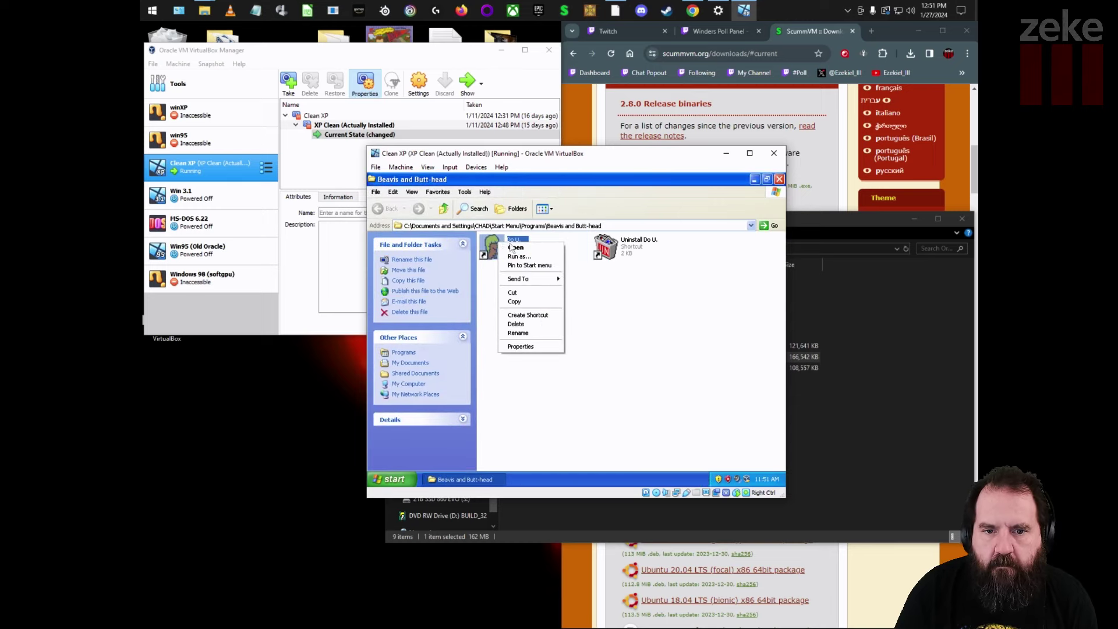
click(520, 346)
click(575, 227)
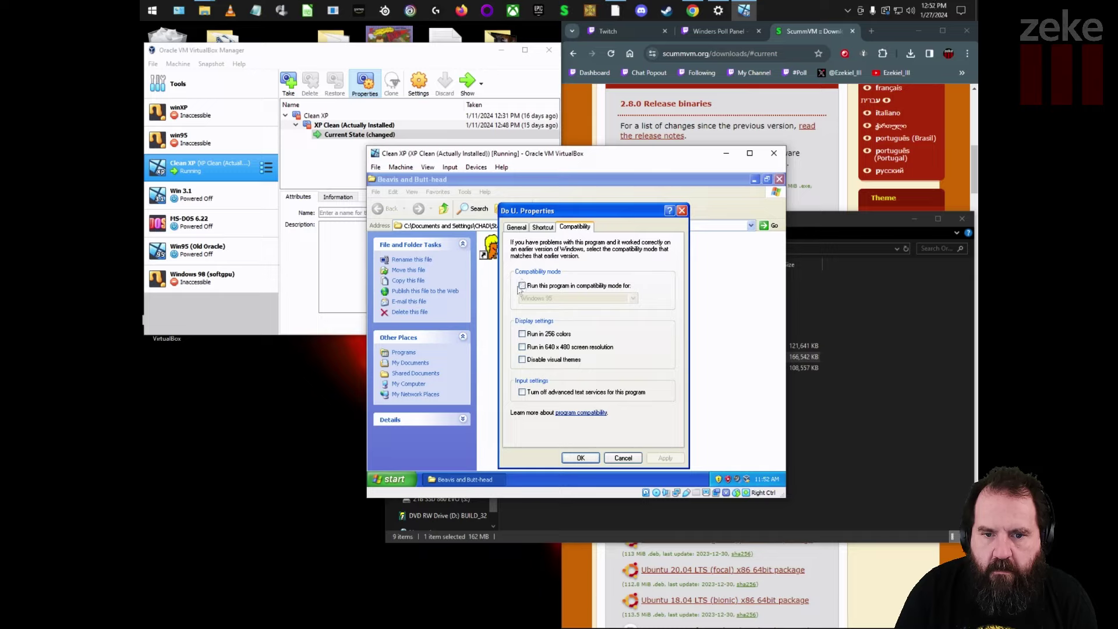
click(522, 285)
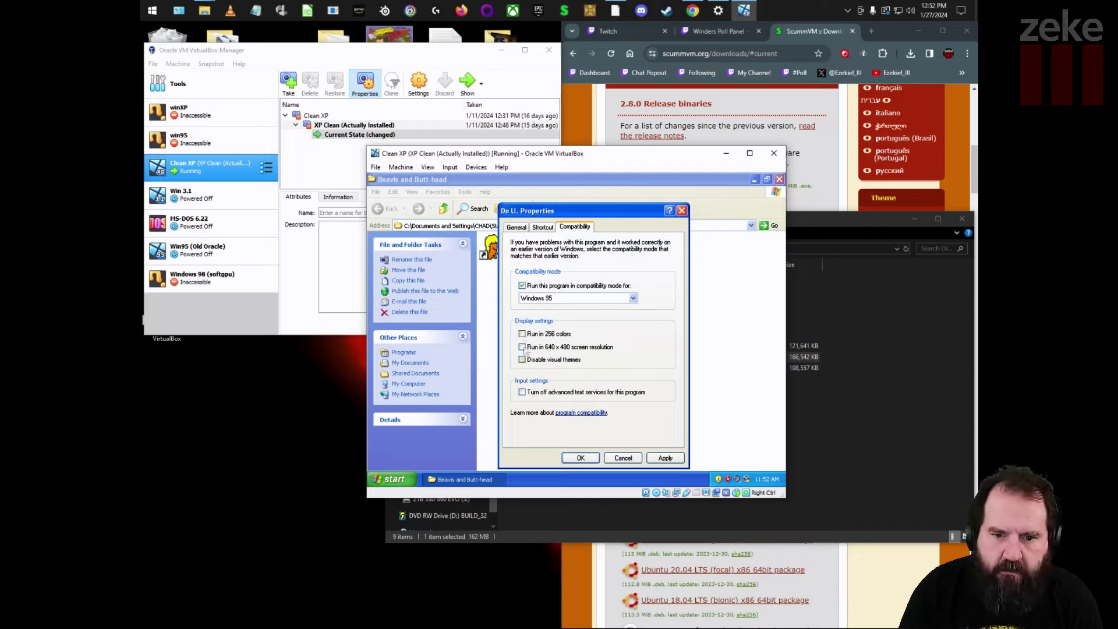
click(523, 334)
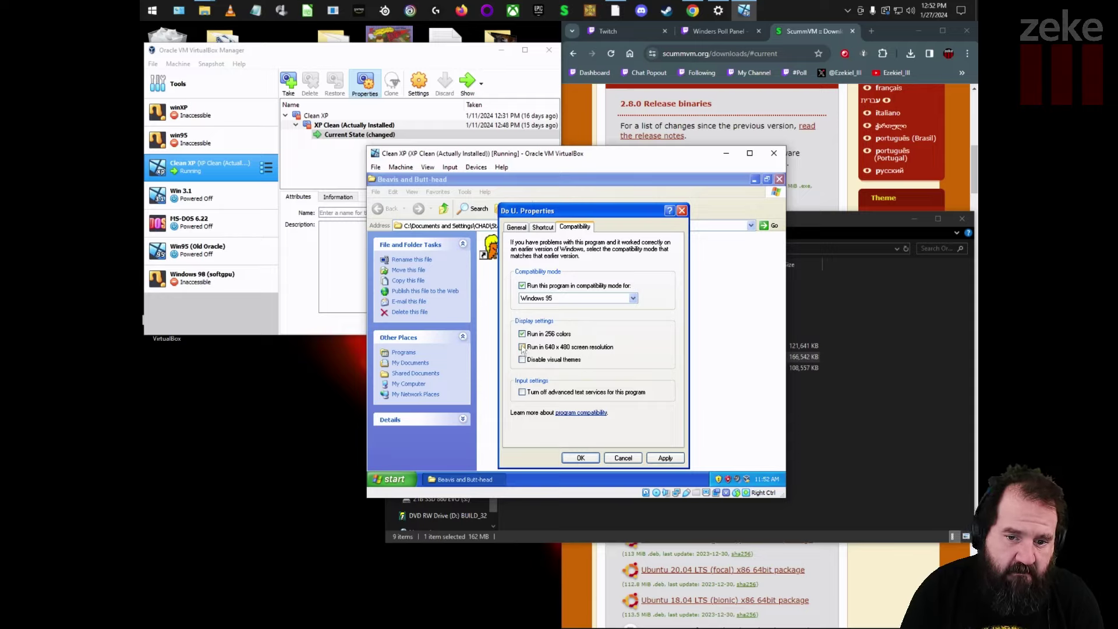
click(523, 347)
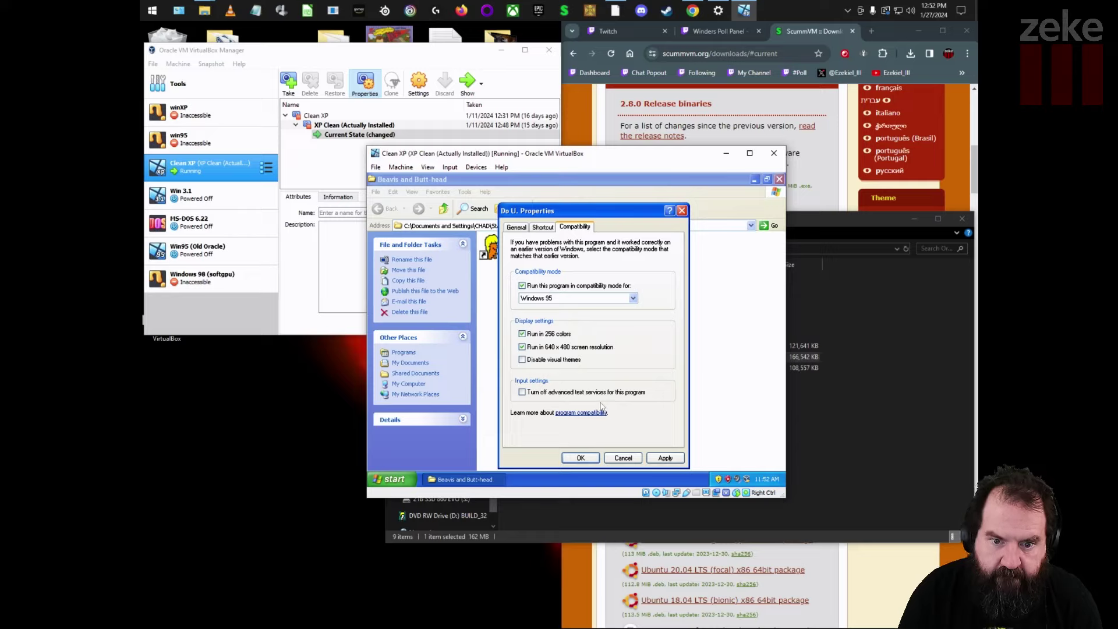
click(673, 458)
click(594, 459)
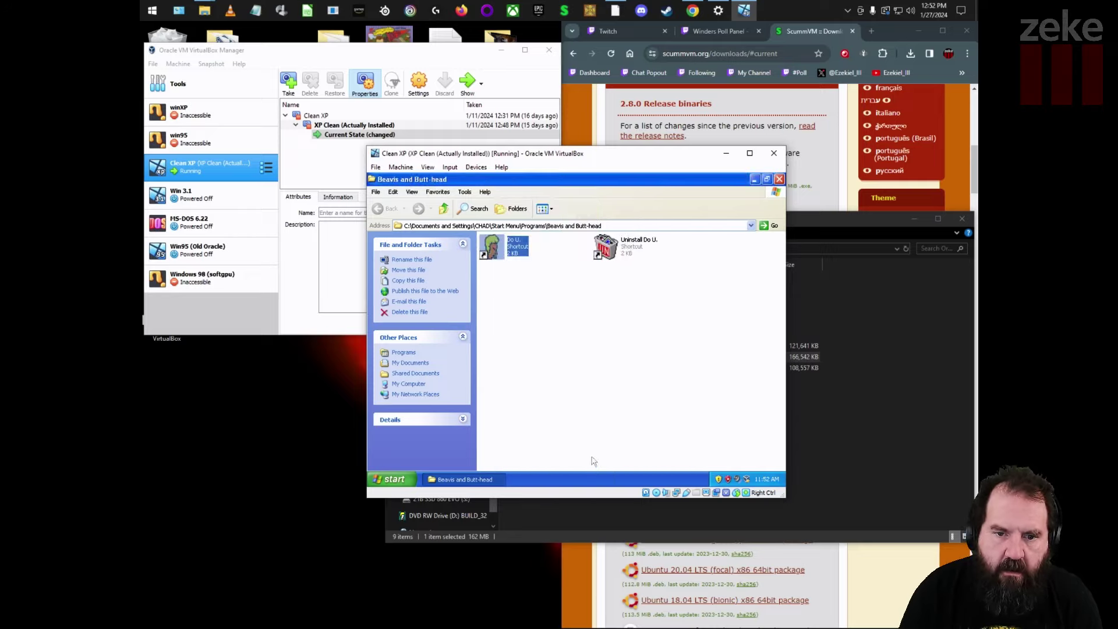
Step: Launch Do U., then force-quit the hung game in Task Manager without sending an error report
double_click(497, 246)
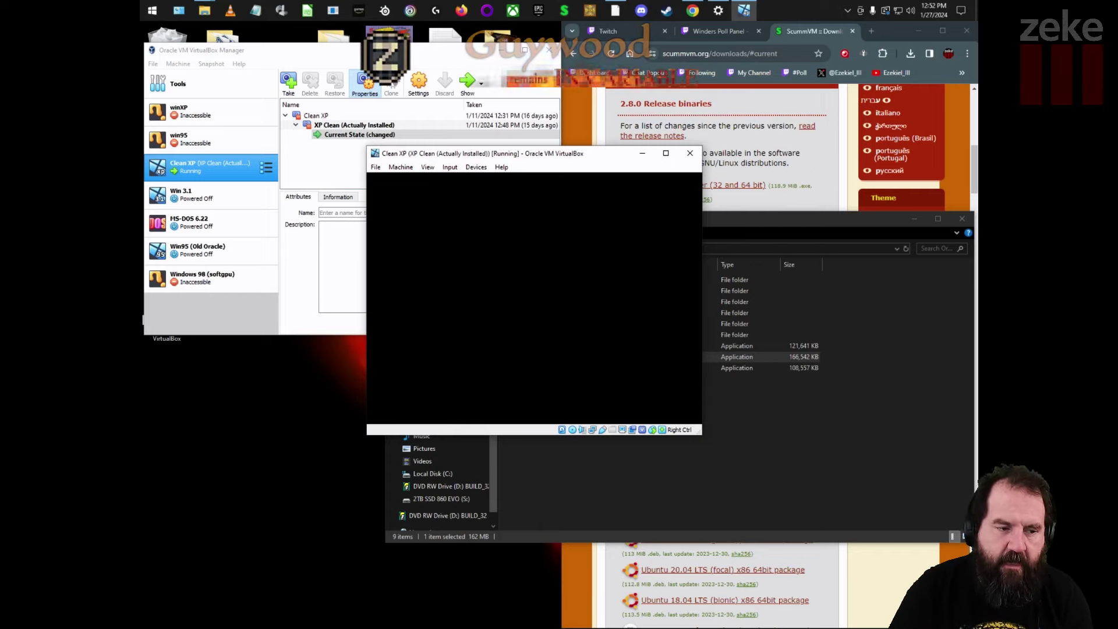
key(ctrl+shift+Escape)
click(464, 388)
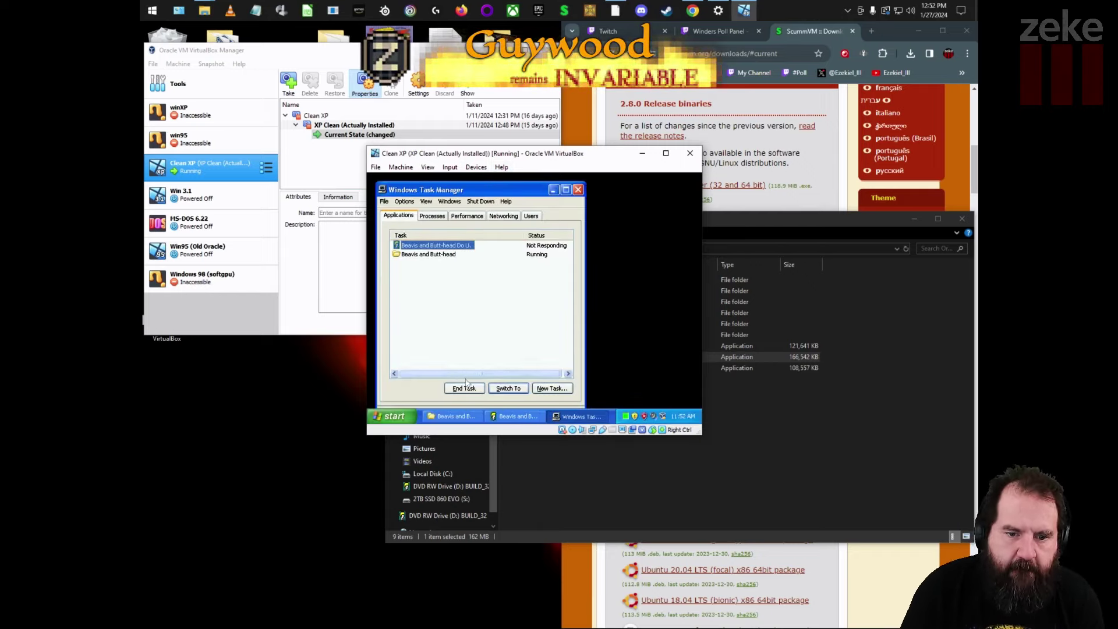
click(432, 378)
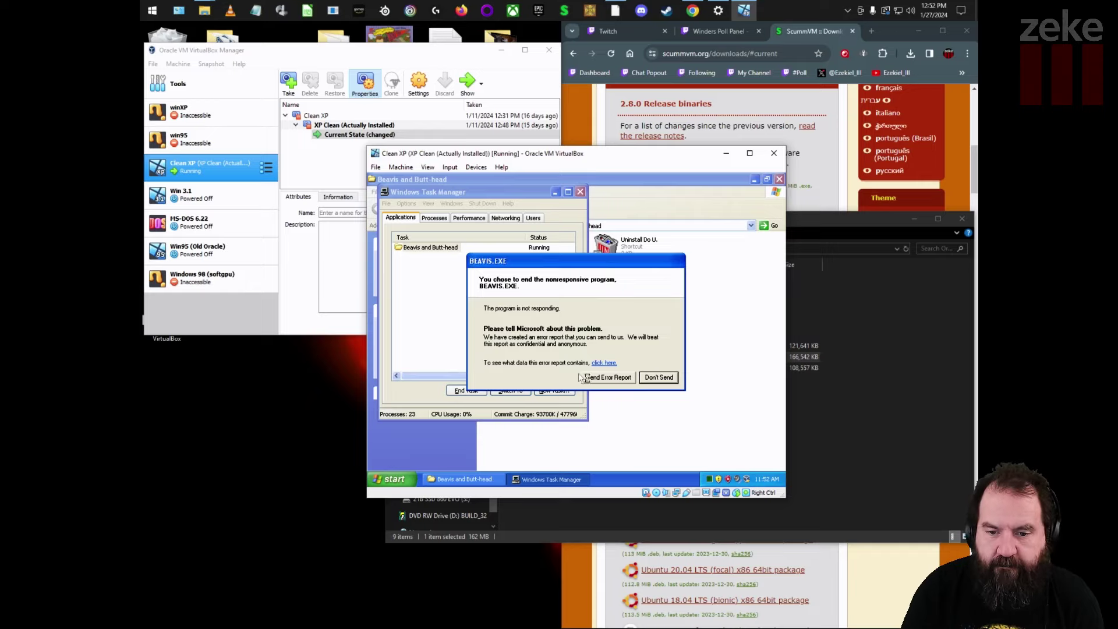
click(660, 379)
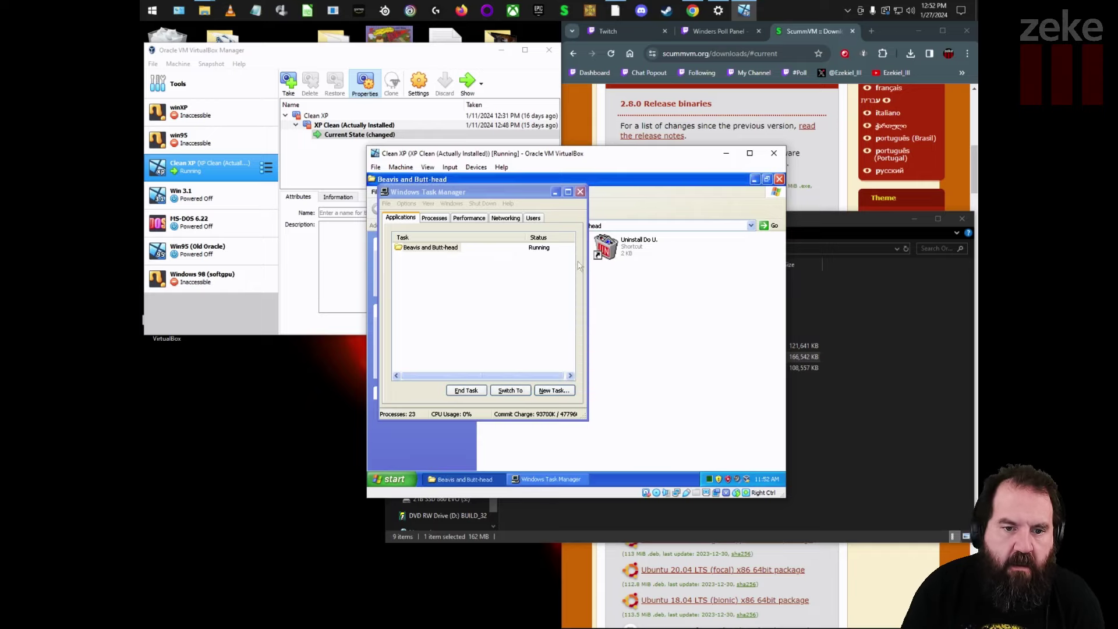
click(580, 192)
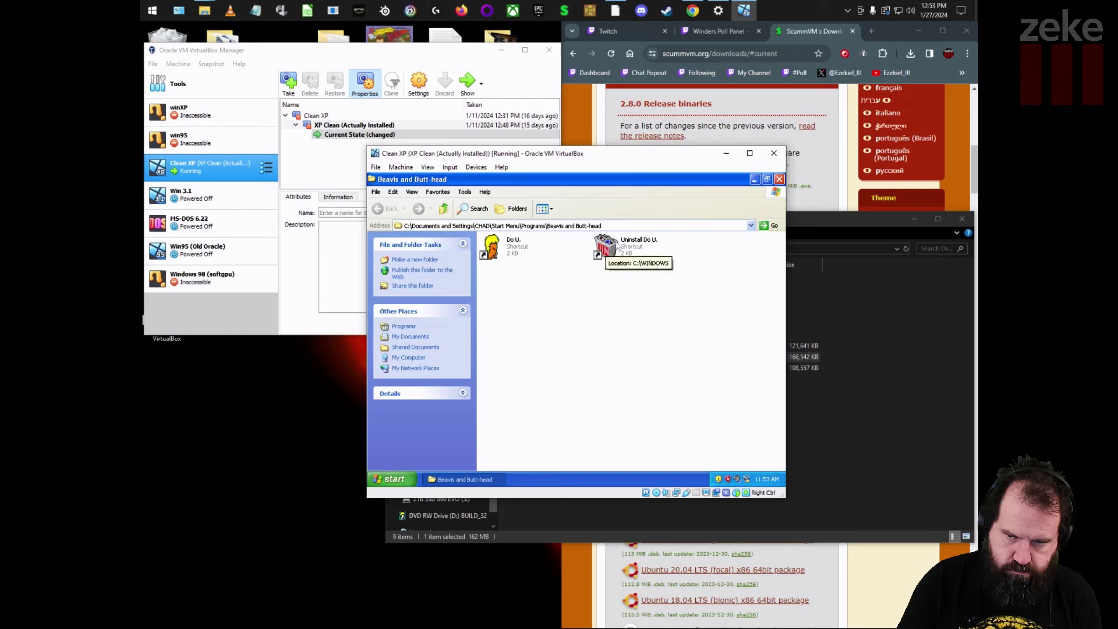
Step: Close the Beavis and Butt-head folder, add My Computer to the XP desktop, and open it
click(780, 179)
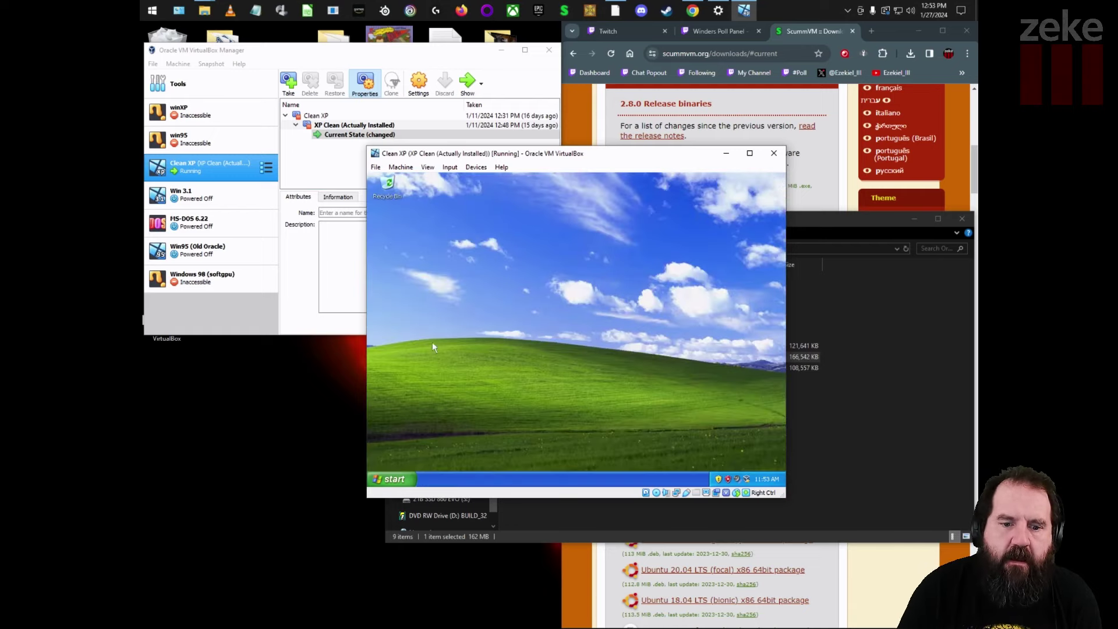
click(394, 479)
click(595, 286)
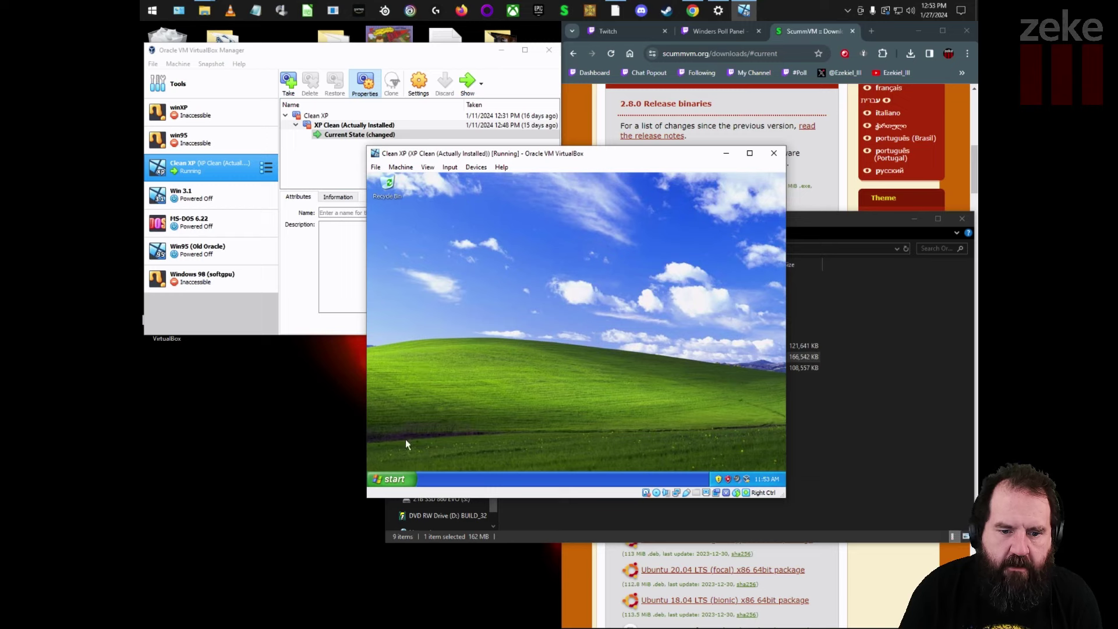
click(394, 479)
drag(504, 329, 593, 313)
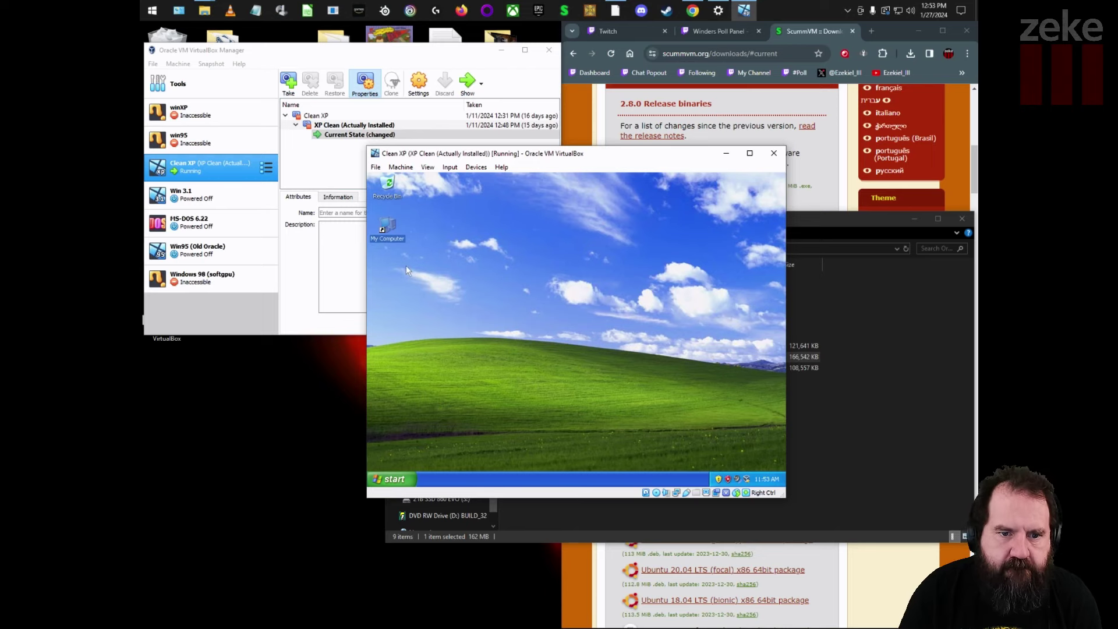
double_click(387, 226)
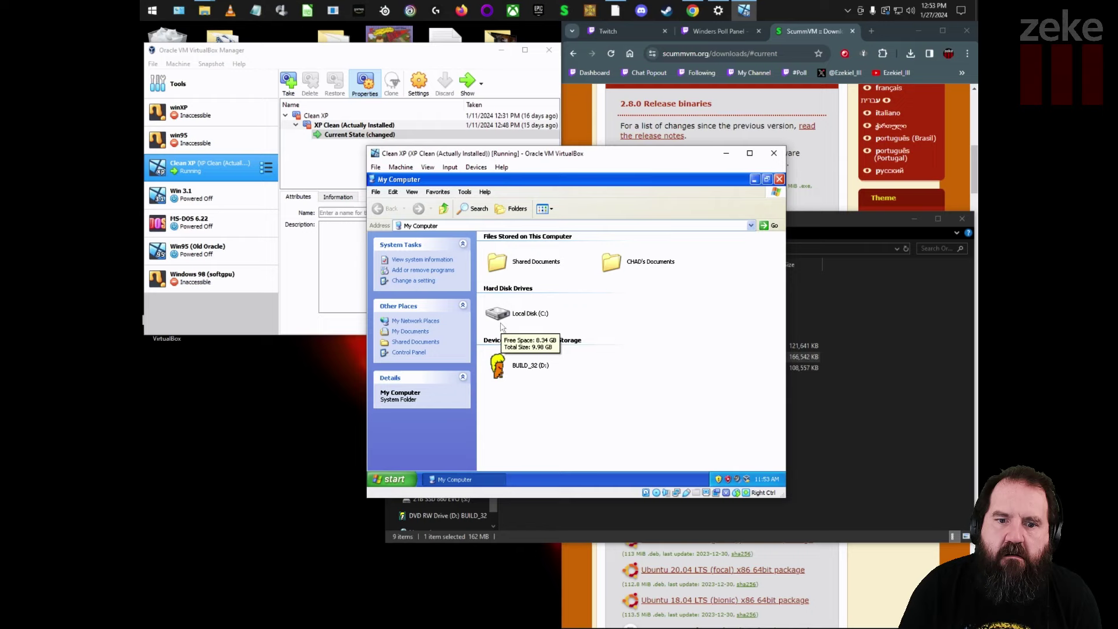
Step: Open the disc's DIRECTX folder in Details view, sorted by the Type column
right_click(500, 366)
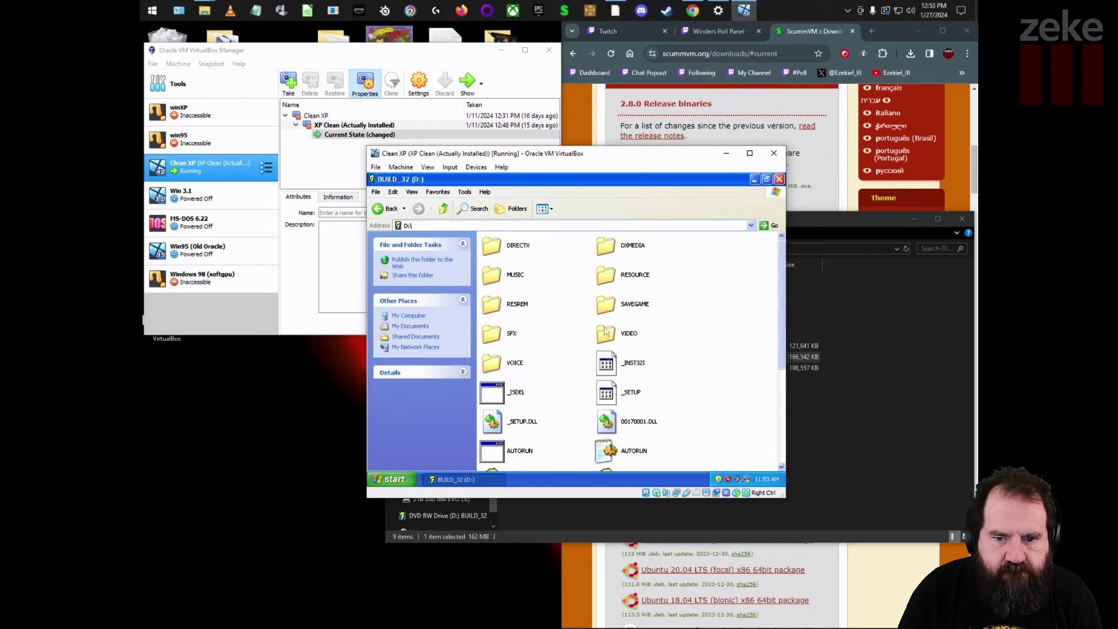
double_click(494, 249)
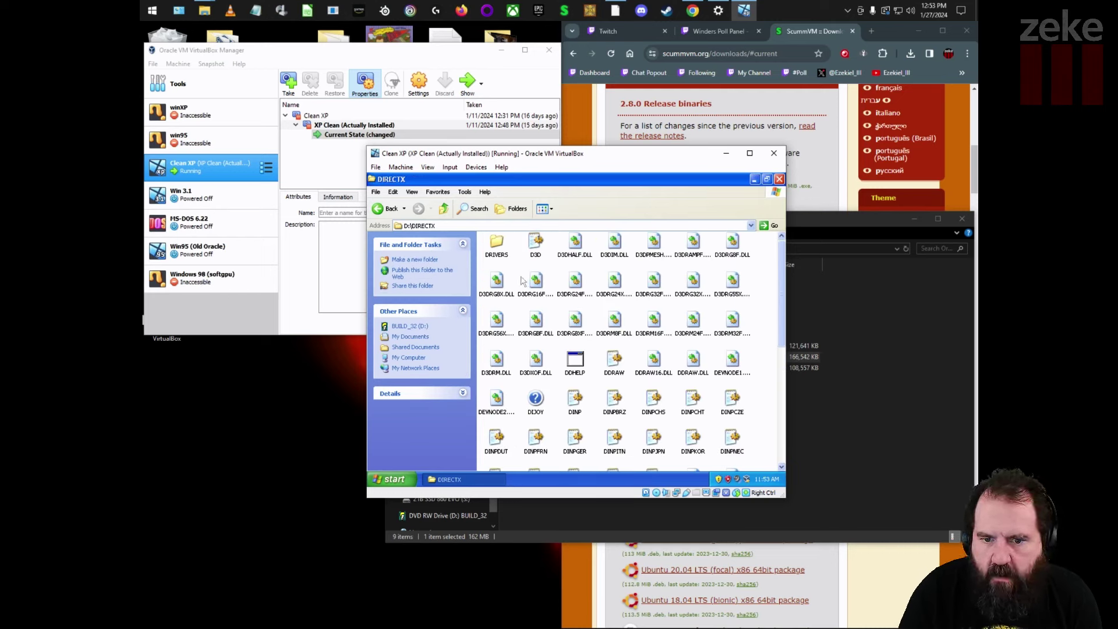
click(438, 191)
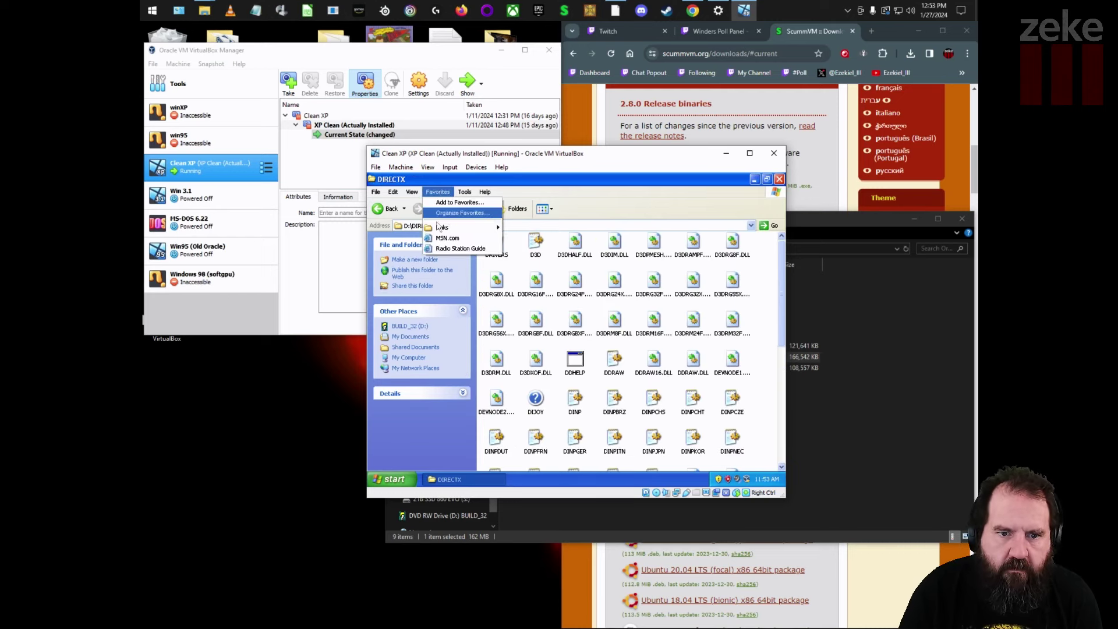
click(442, 277)
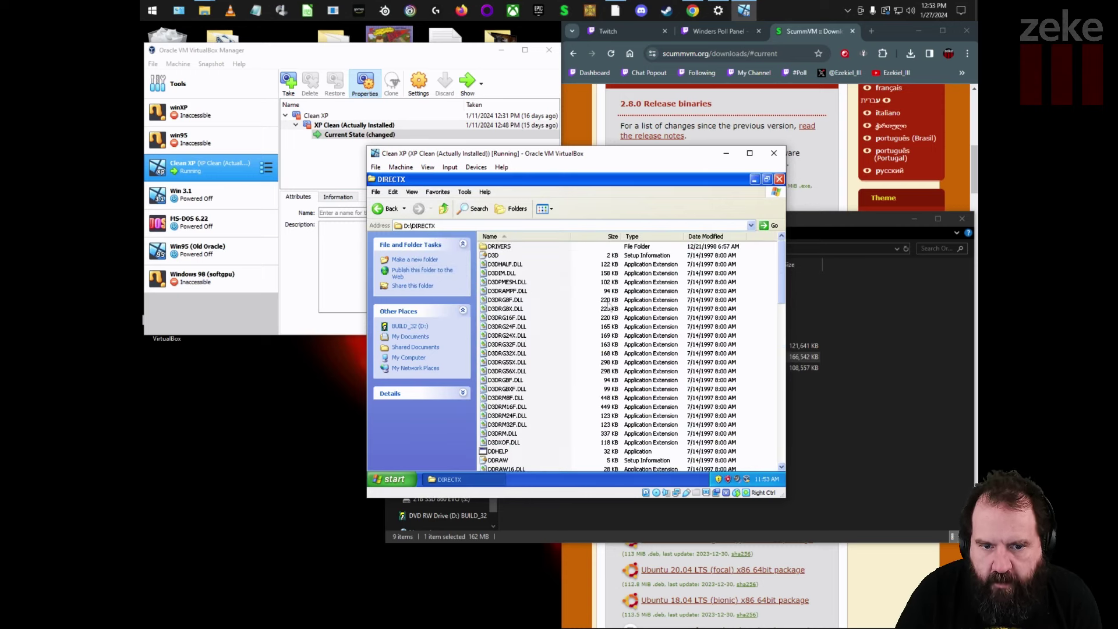
scroll(639, 305, down, 1)
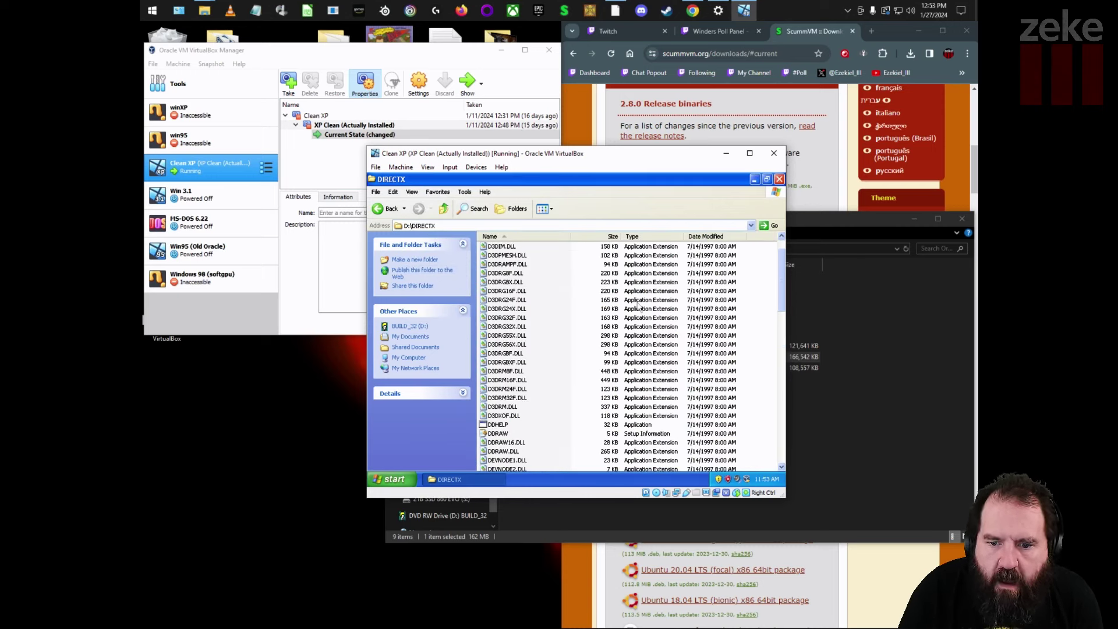
scroll(639, 306, down, 2)
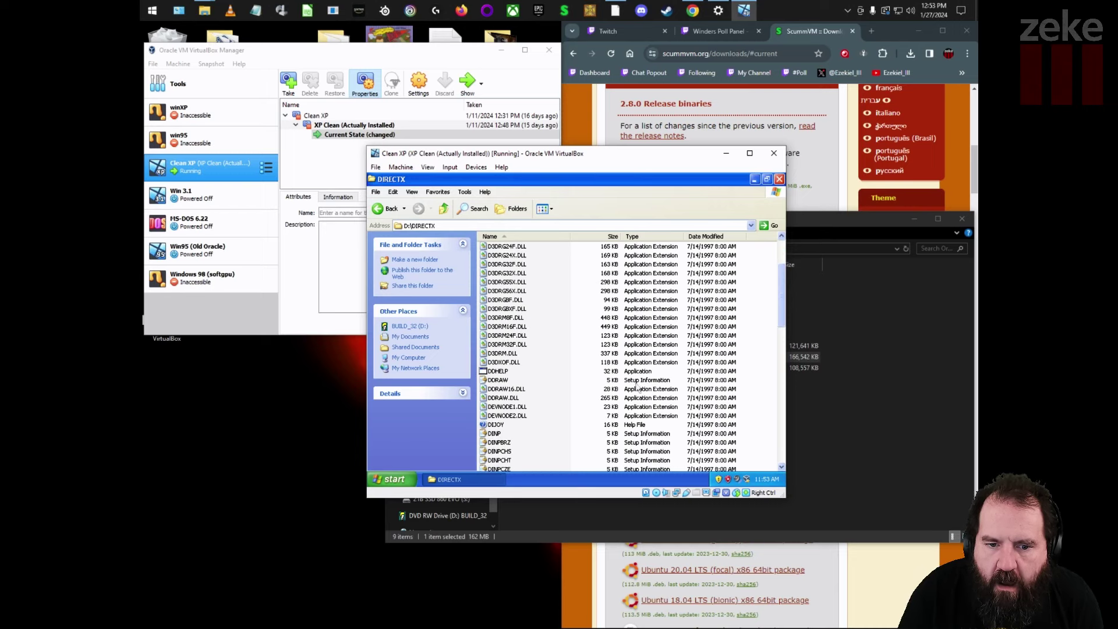
scroll(592, 417, down, 8)
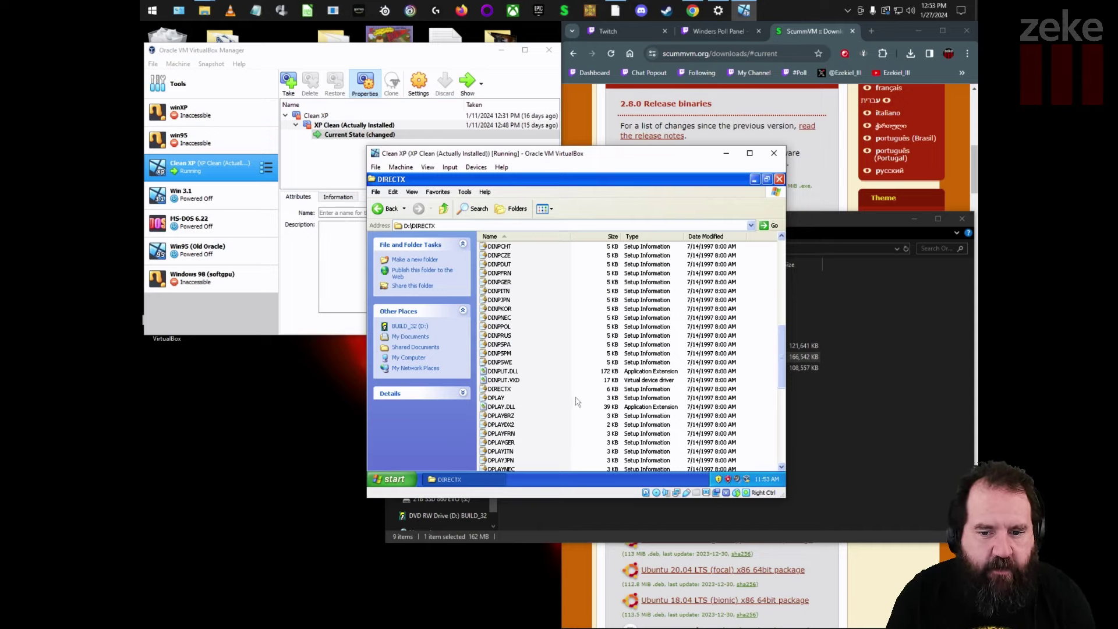
scroll(577, 396, down, 10)
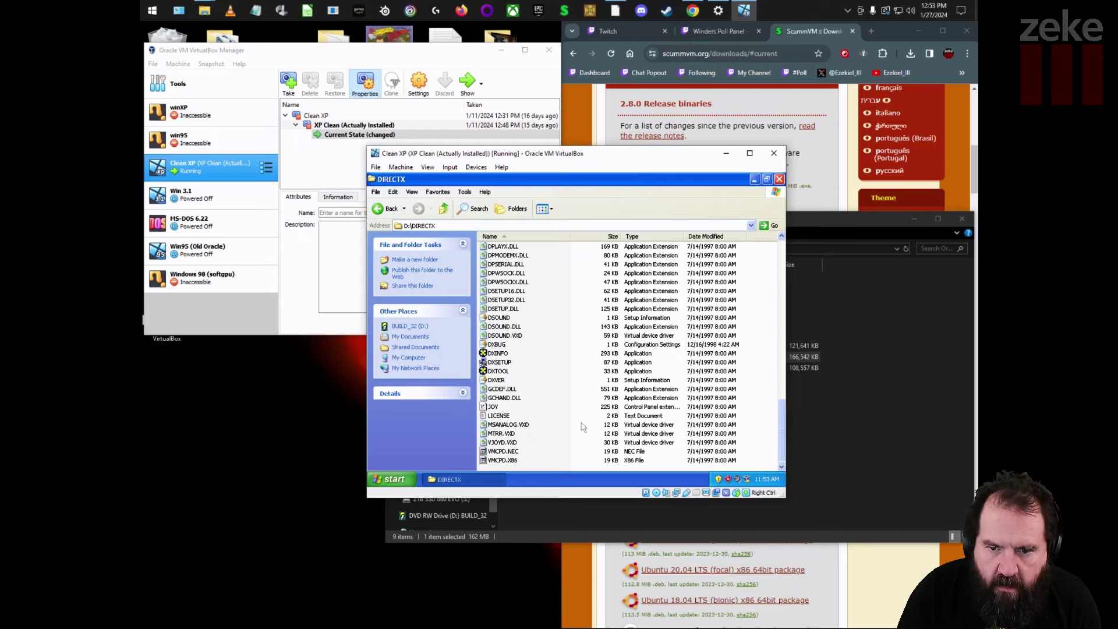
click(634, 236)
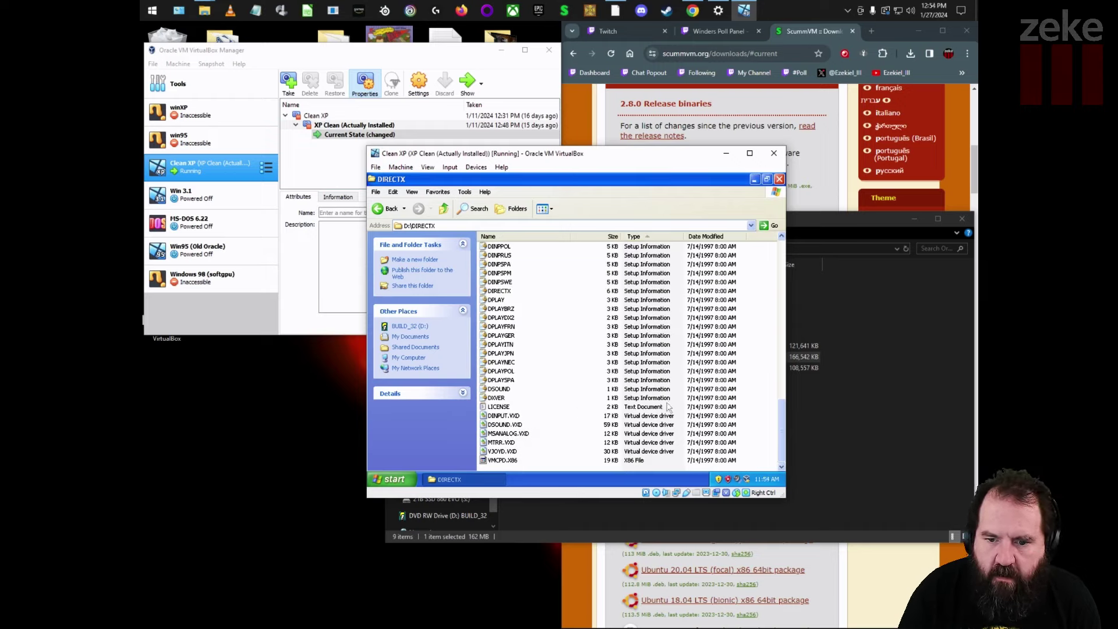
scroll(664, 406, up, 3)
scroll(664, 406, up, 10)
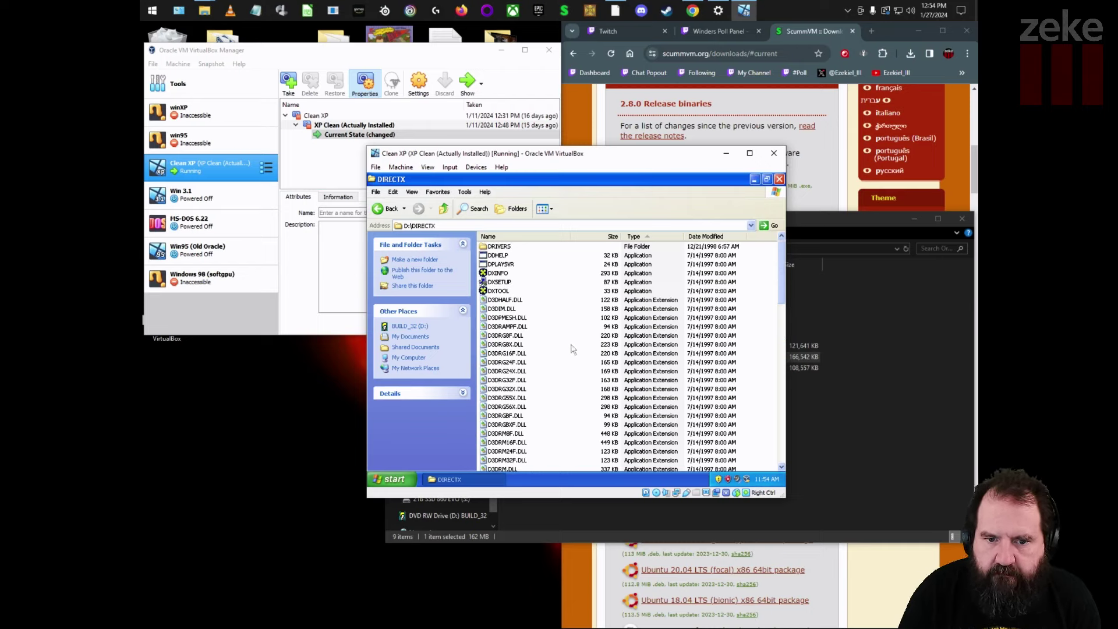
Step: Review DXSETUP's DirectX components, cancel it, close the DIRECTX window, and begin closing the VM
click(505, 282)
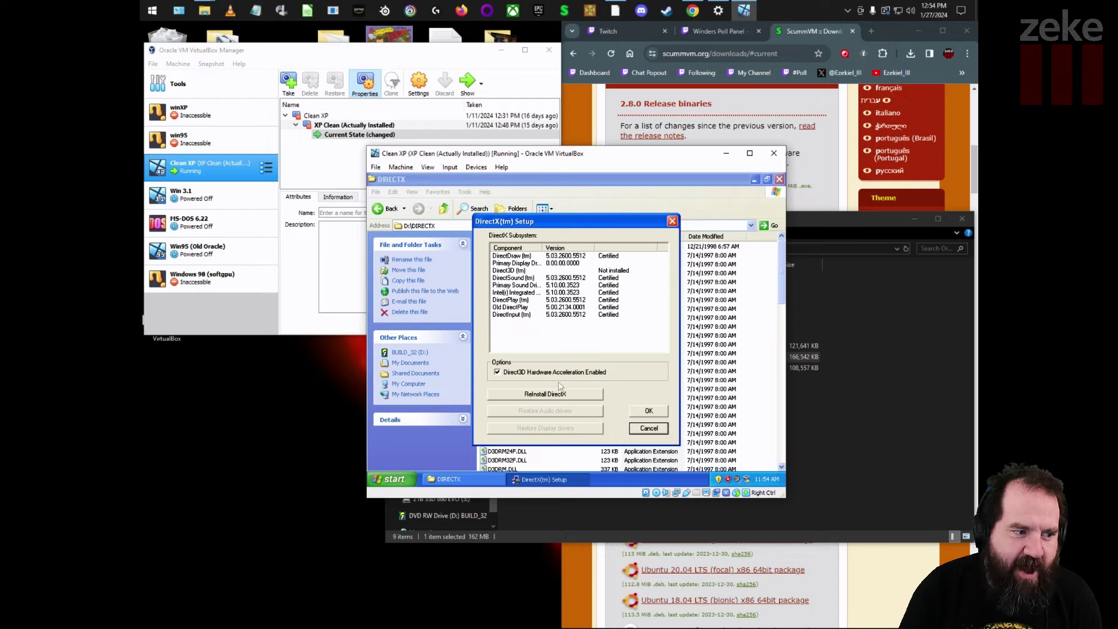
click(650, 428)
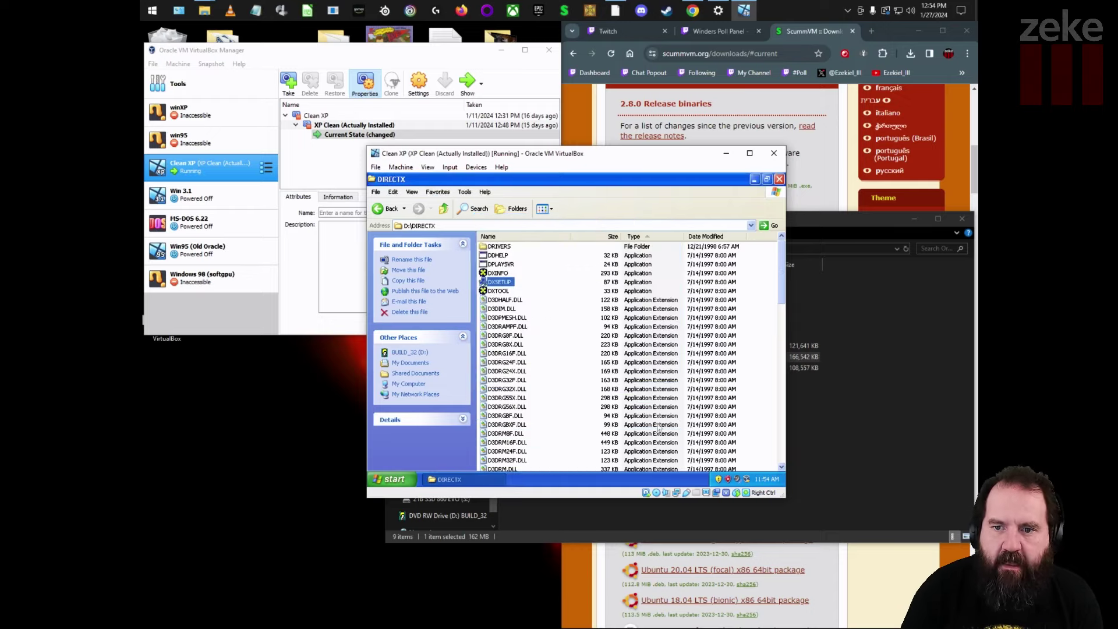
click(780, 179)
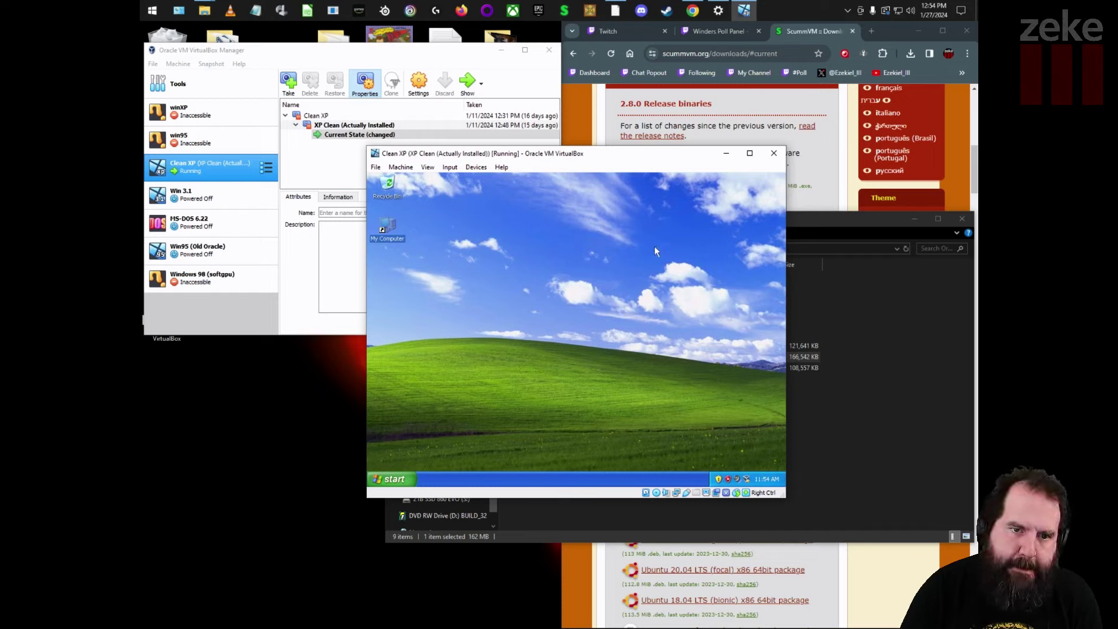
click(774, 154)
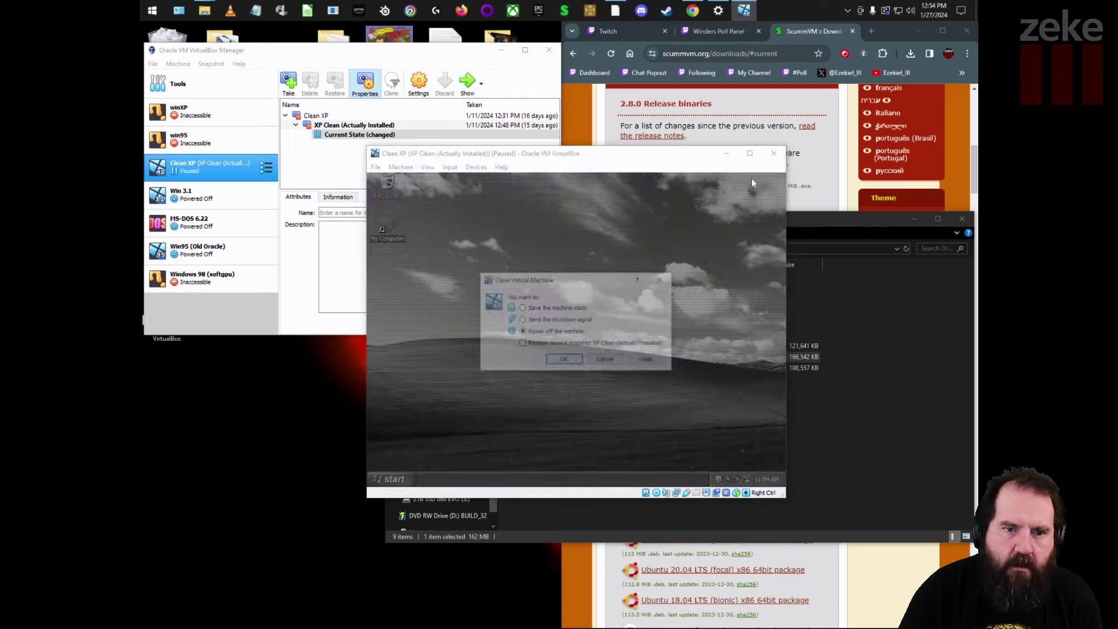
Step: Power off Clean XP, close VirtualBox Manager, and bring the host's This PC window forward
click(568, 362)
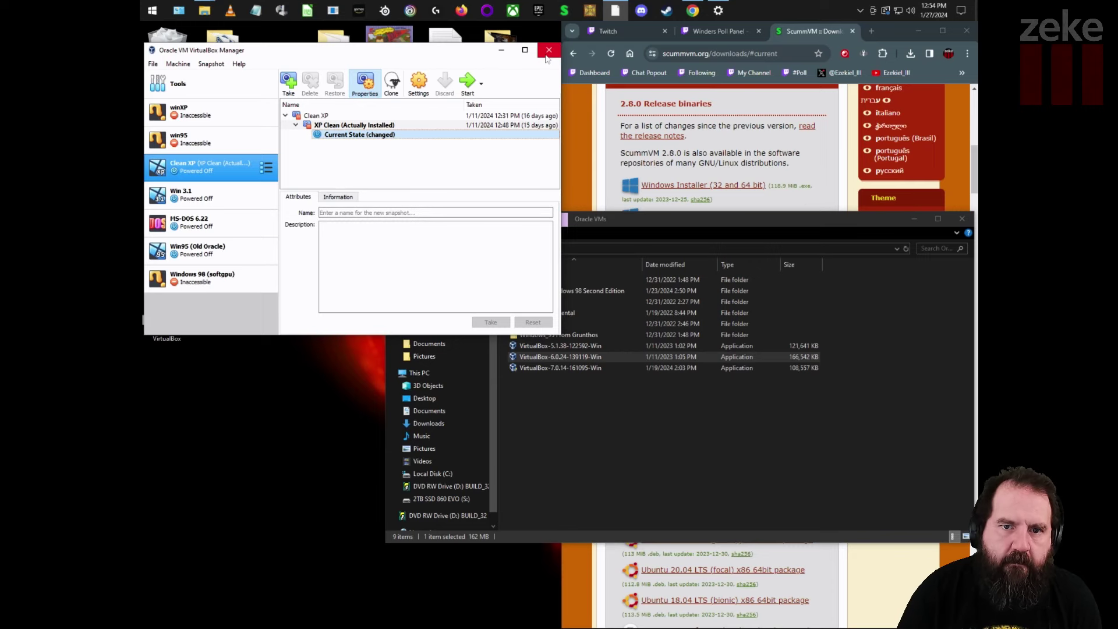
click(550, 51)
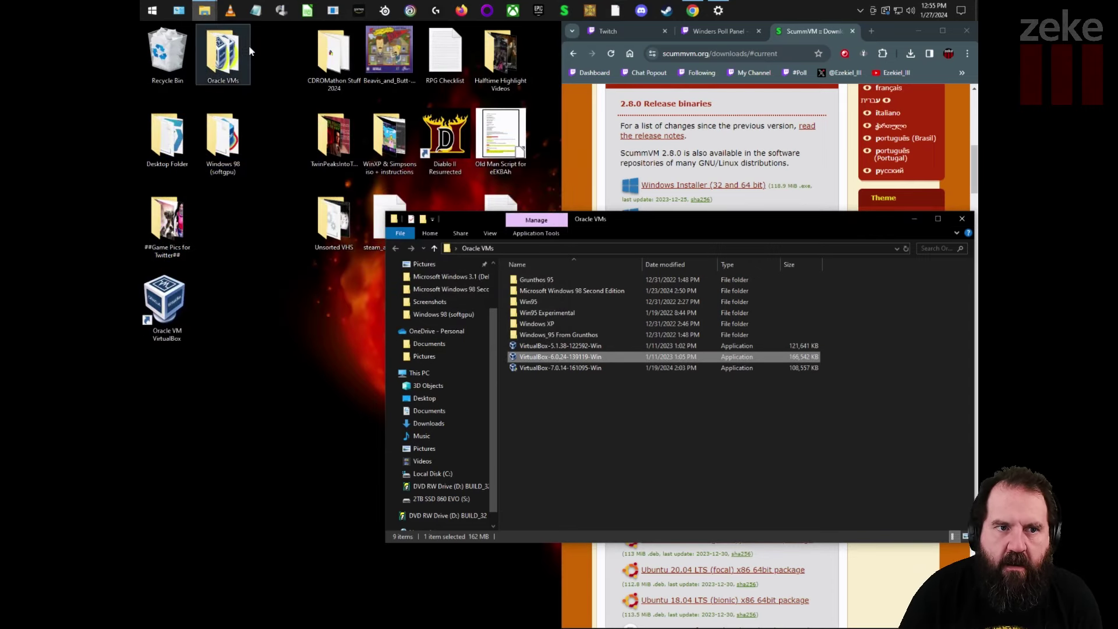
mouse_move(205, 10)
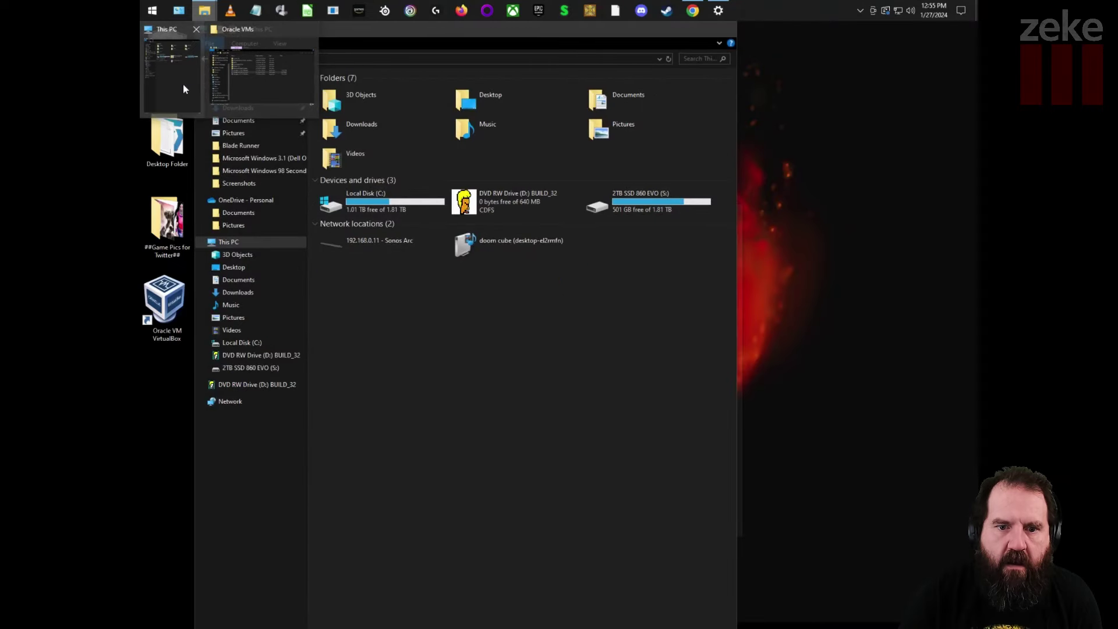
click(183, 83)
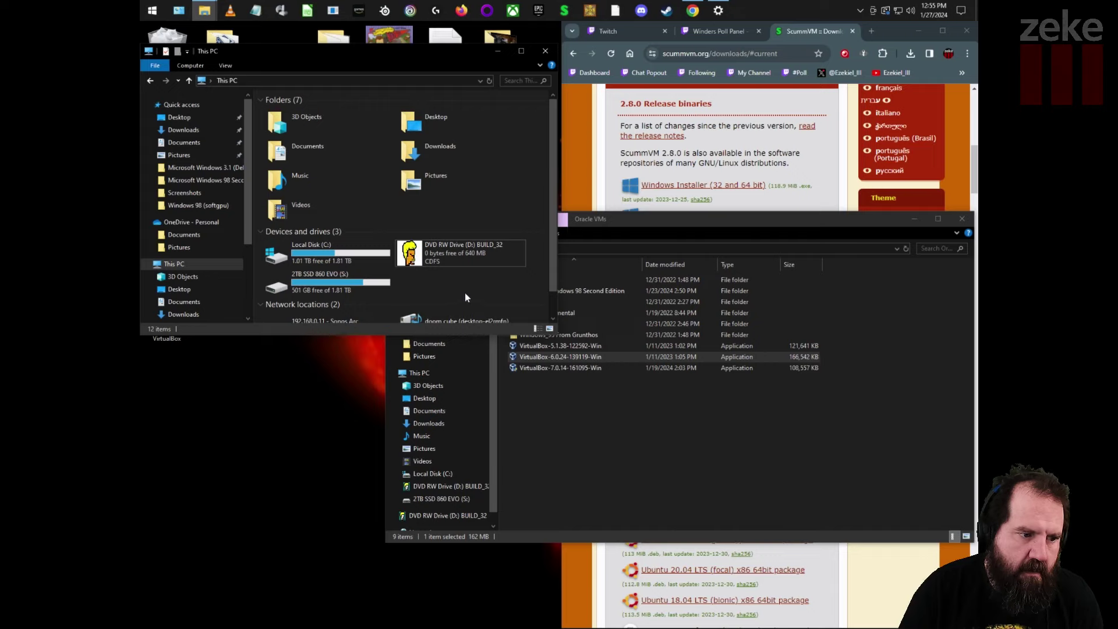
Step: Try Install Game from drive D: on the host, dismiss the 16-bit error, and close This PC
double_click(450, 263)
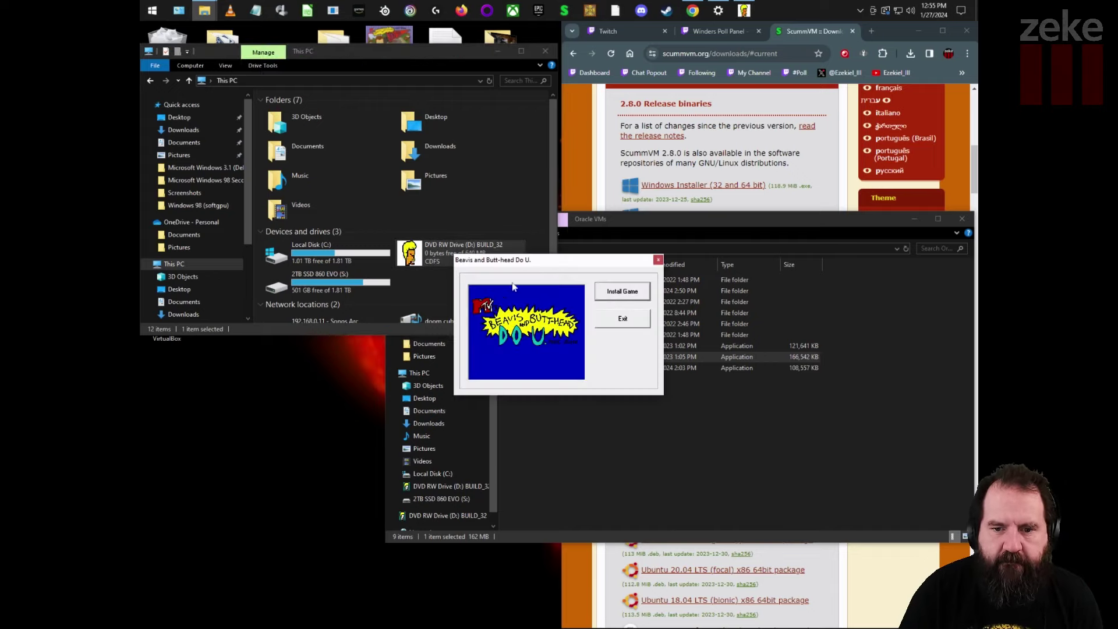
click(623, 318)
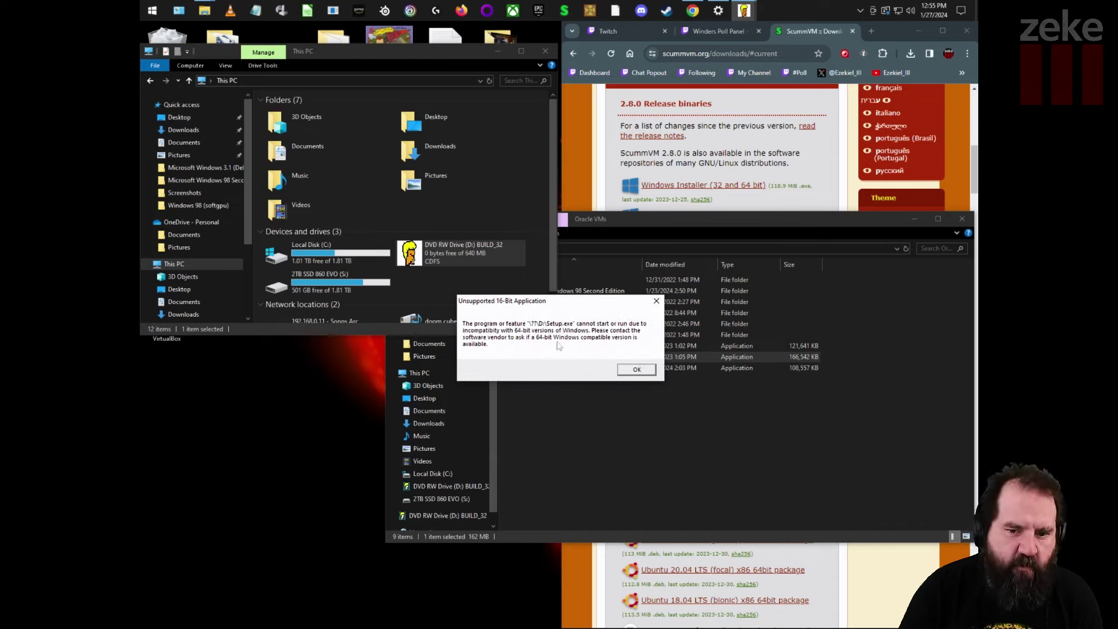
click(638, 372)
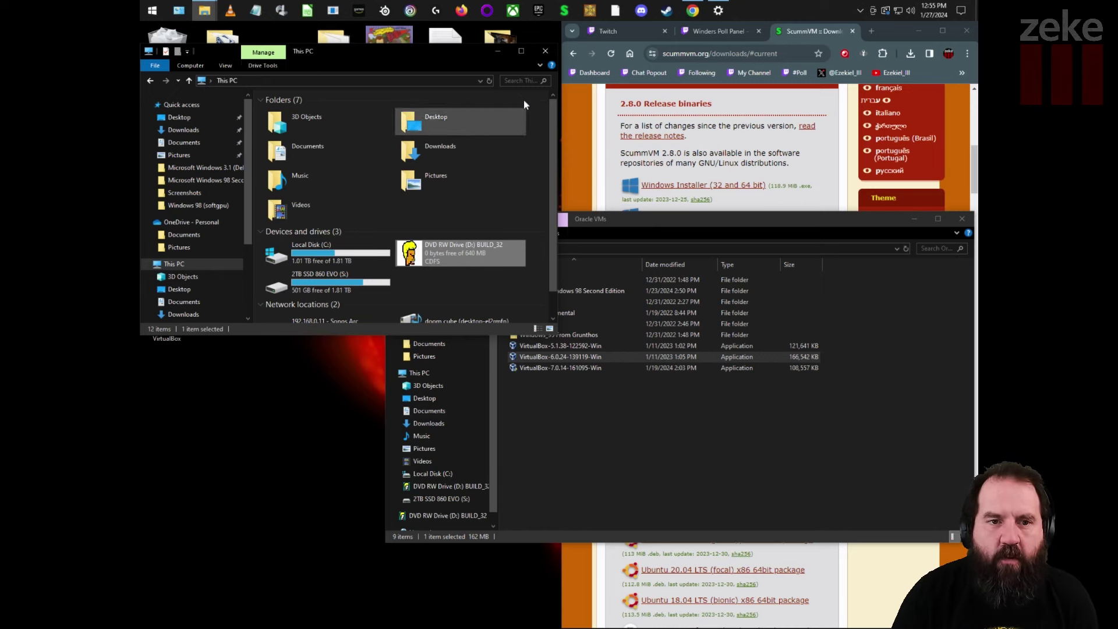
click(547, 51)
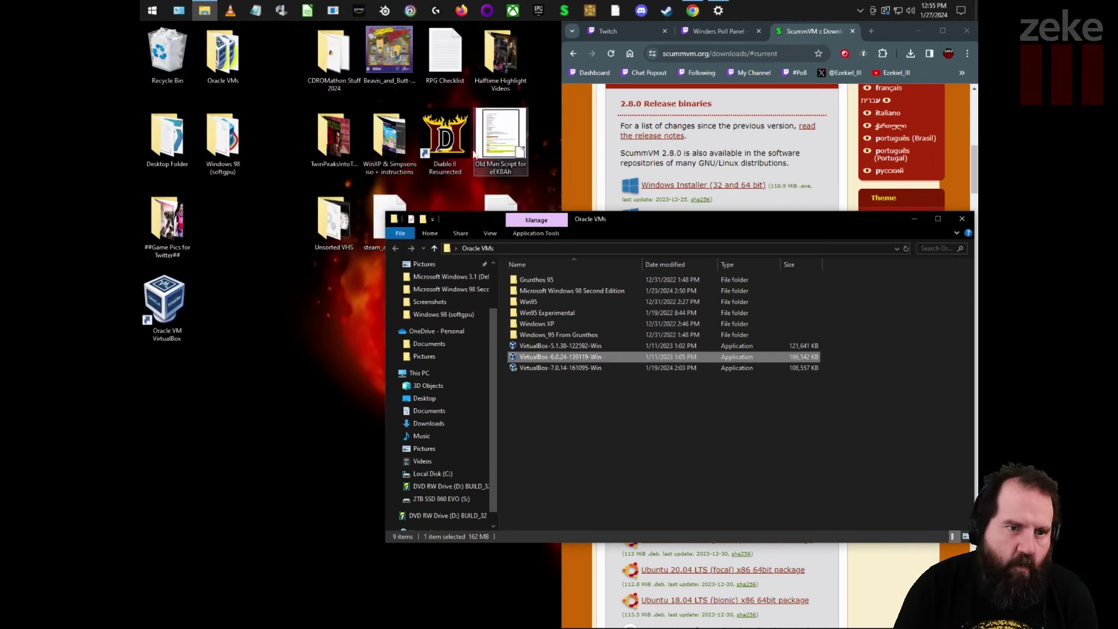
Step: Open the CDROMathon Stuff 2024 folder, then launch the PCem configuration manager and close it
click(330, 63)
double_click(331, 63)
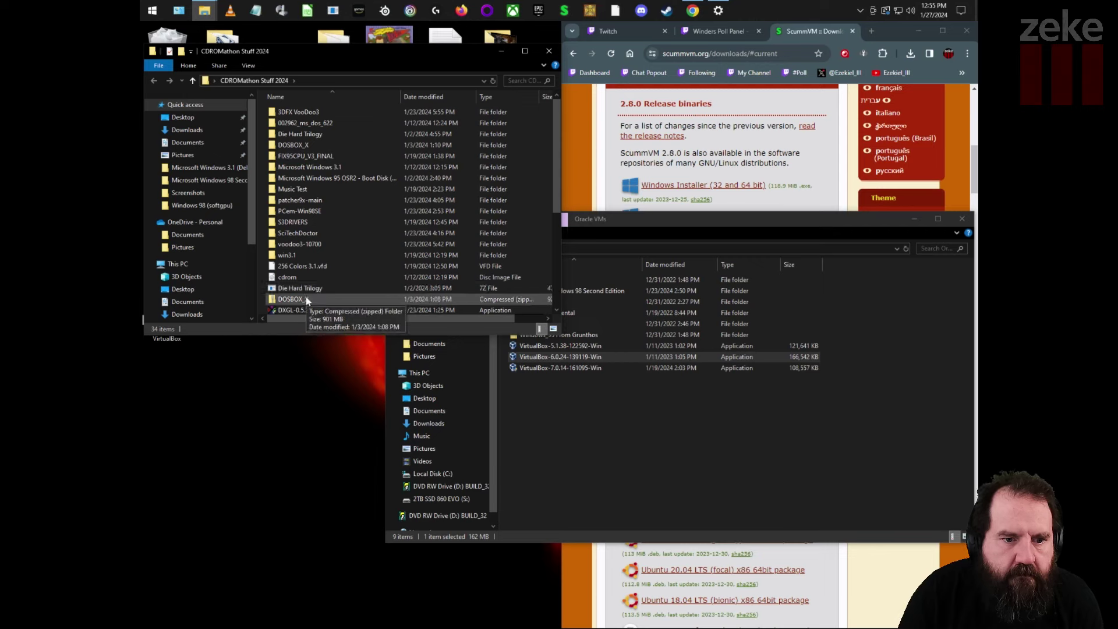
scroll(332, 264, down, 3)
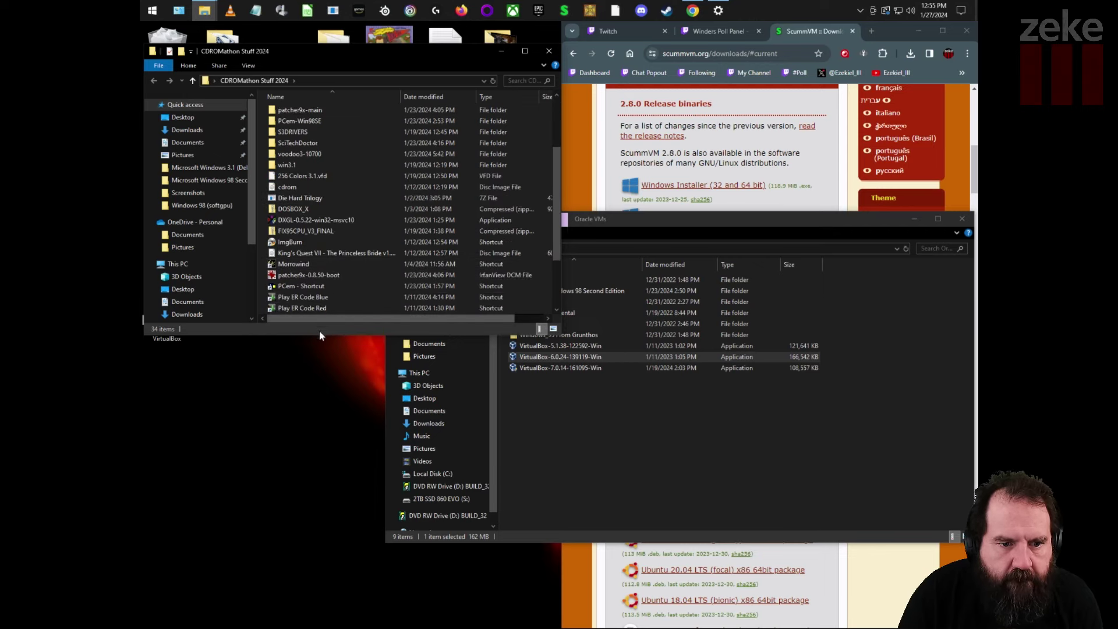
click(308, 287)
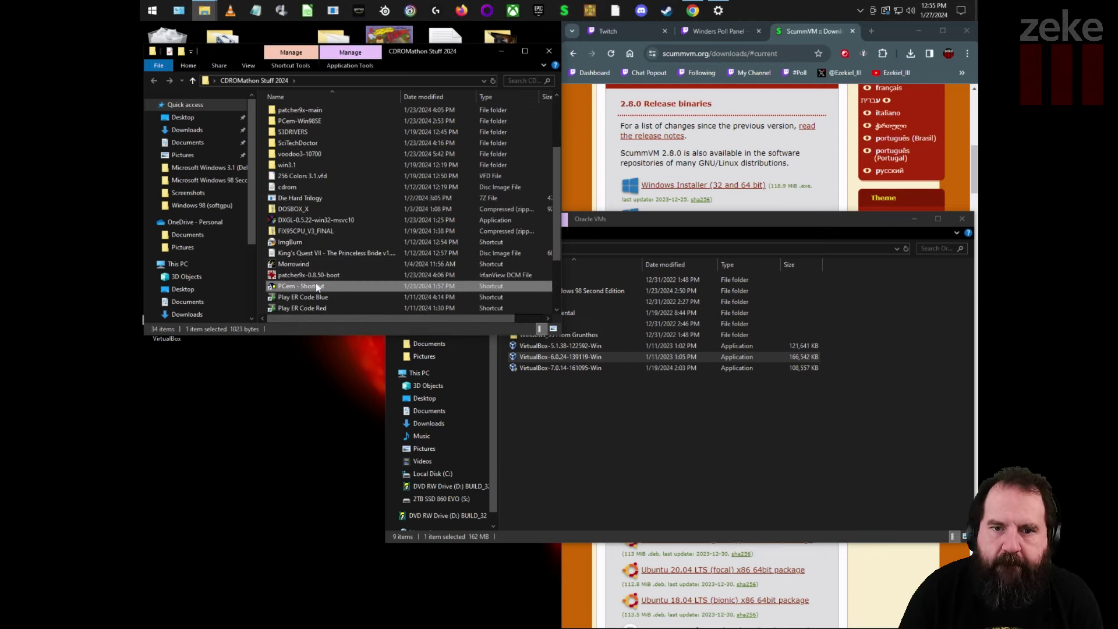
double_click(396, 289)
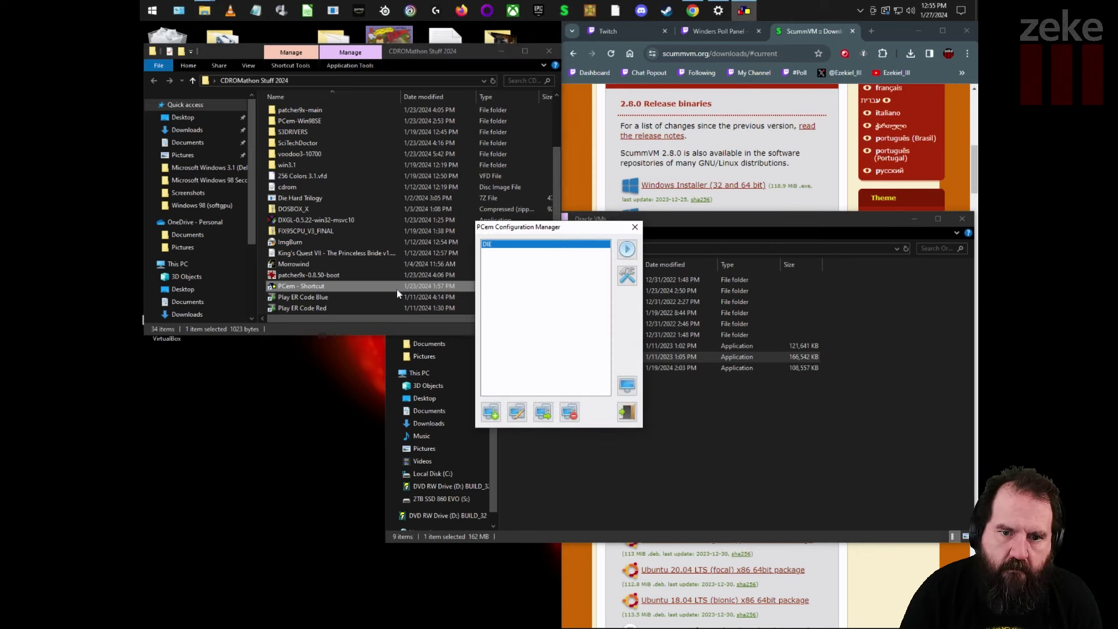
click(633, 228)
scroll(400, 222, down, 3)
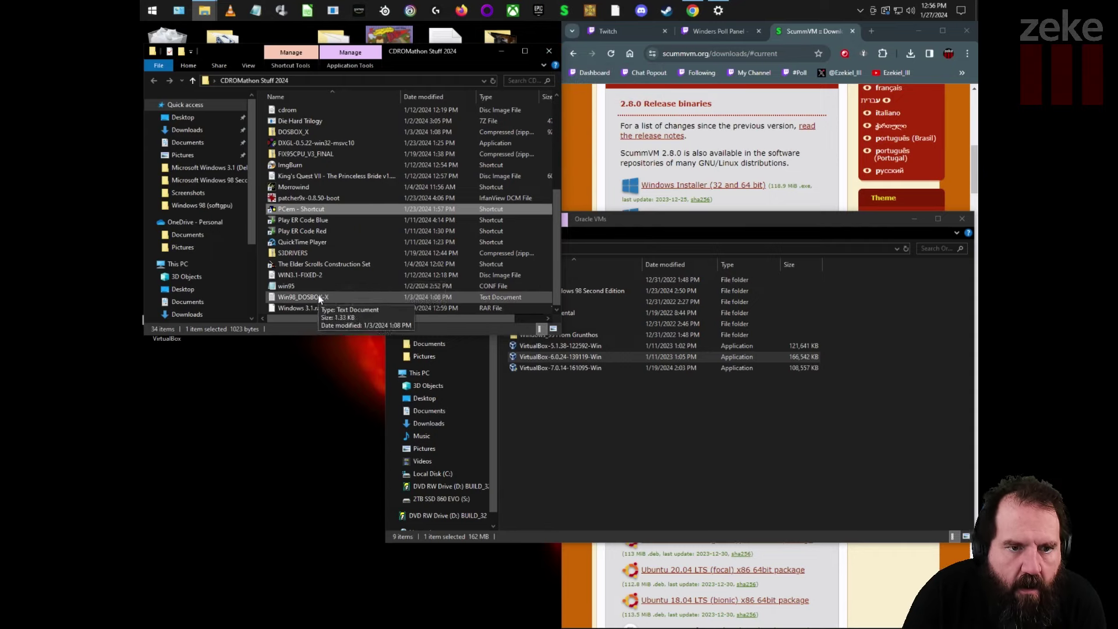
Step: Open the DOSBOX_X folder and launch the dosbox-x emulator
scroll(314, 159, up, 1)
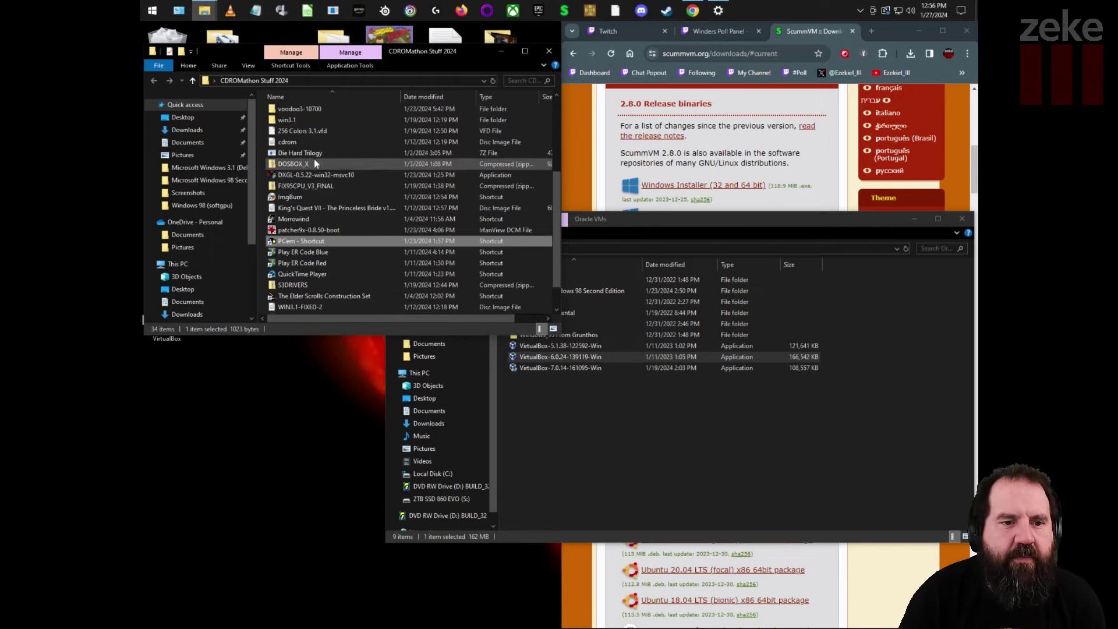
scroll(355, 163, up, 3)
scroll(353, 167, up, 1)
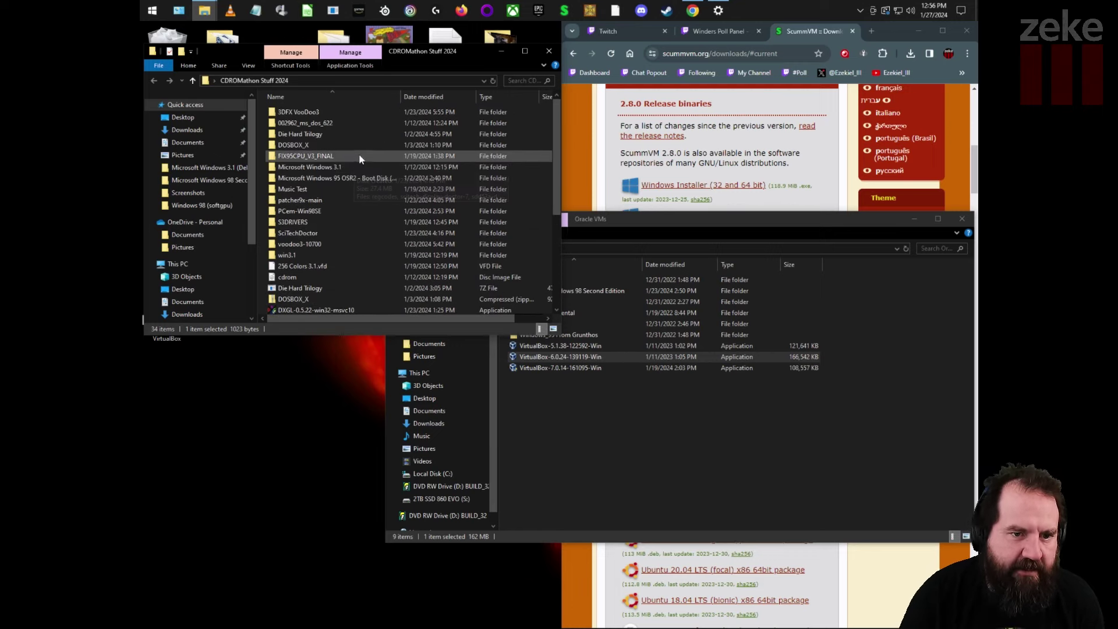
double_click(314, 145)
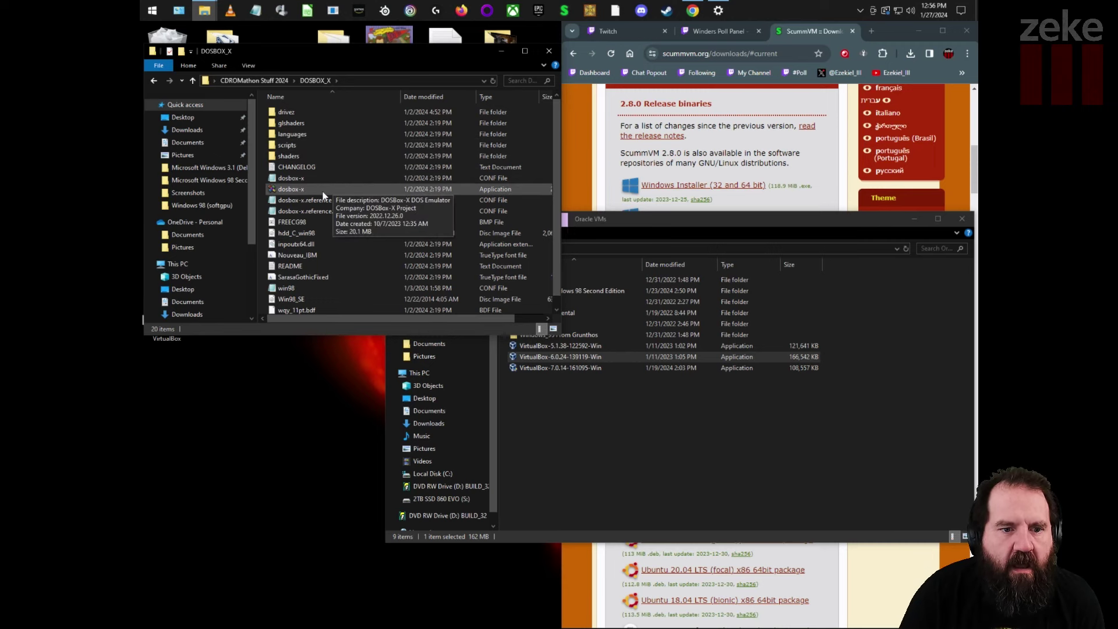
double_click(324, 190)
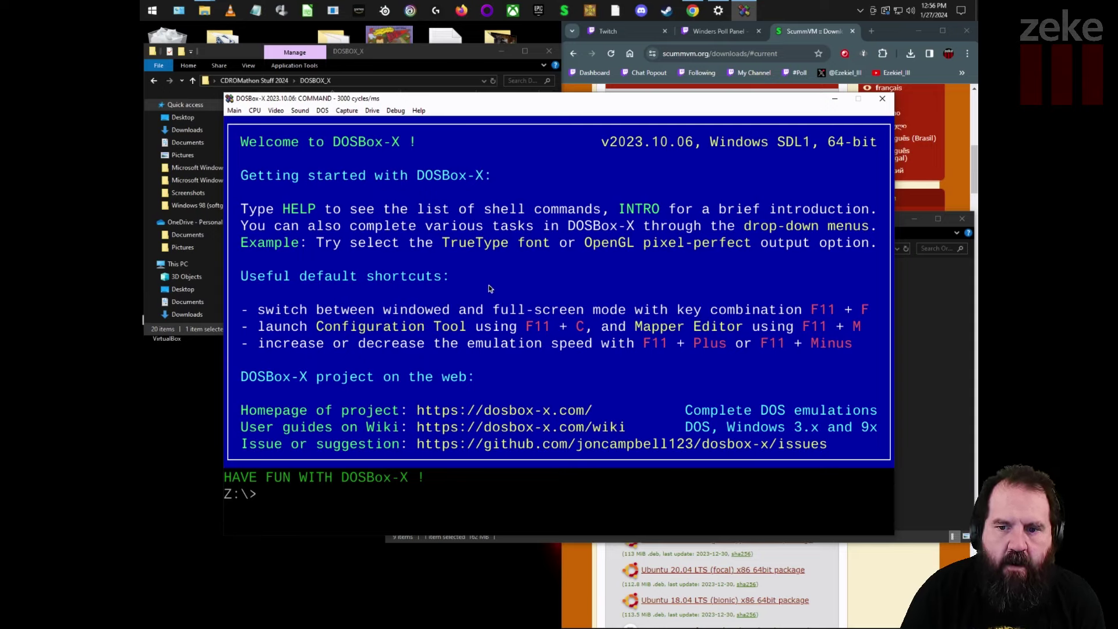
Step: View dosbox-x.reference in Notepad, moving its window left, then close it
click(428, 47)
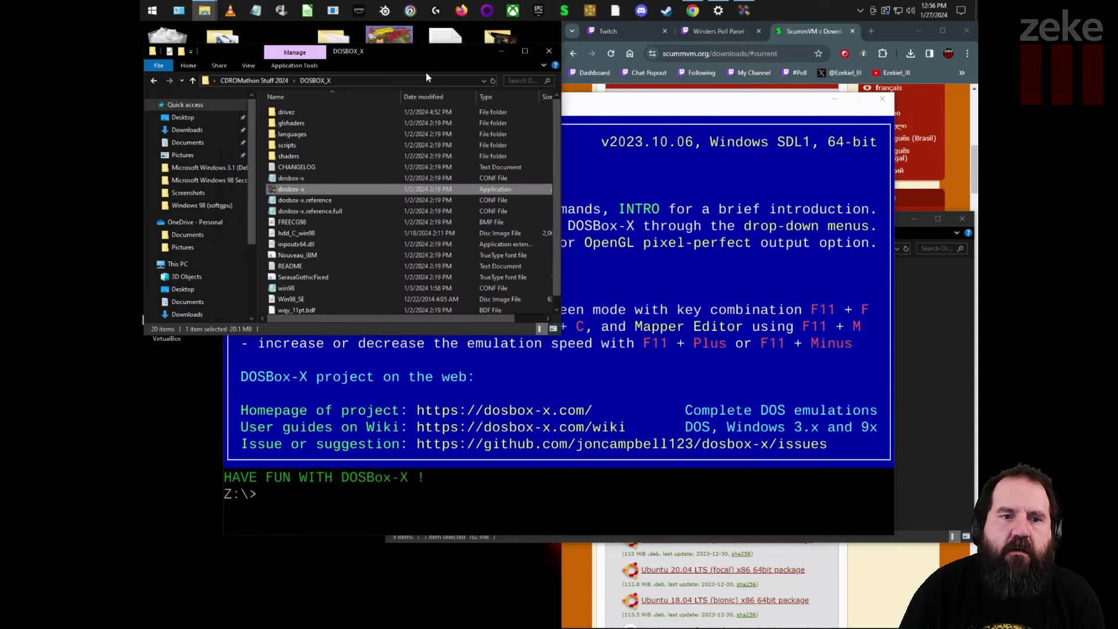
double_click(305, 201)
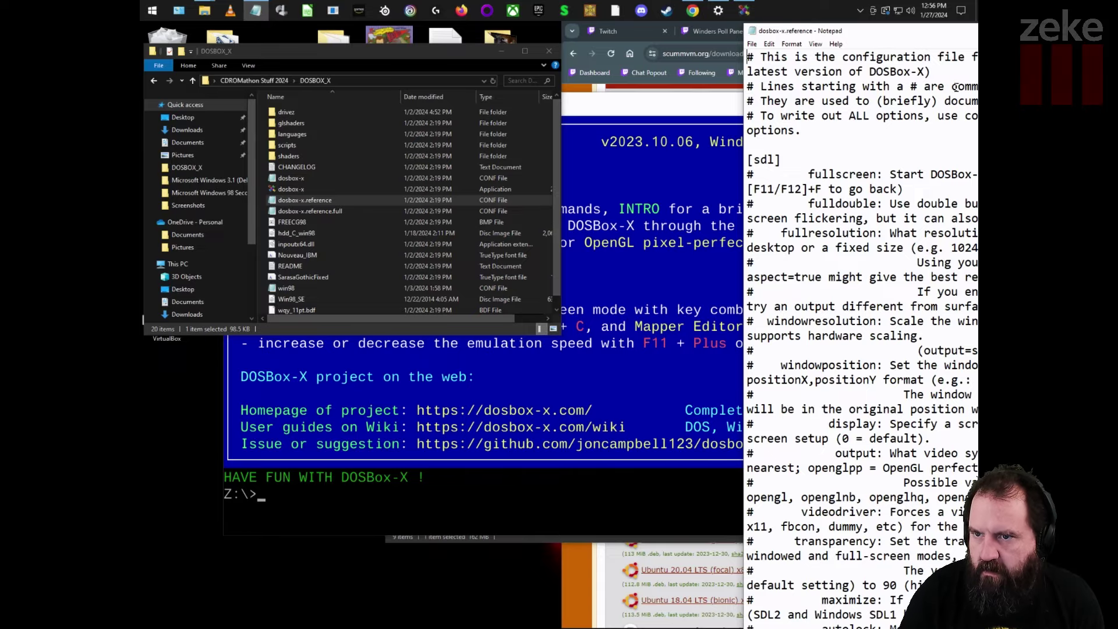
drag(917, 36, 617, 29)
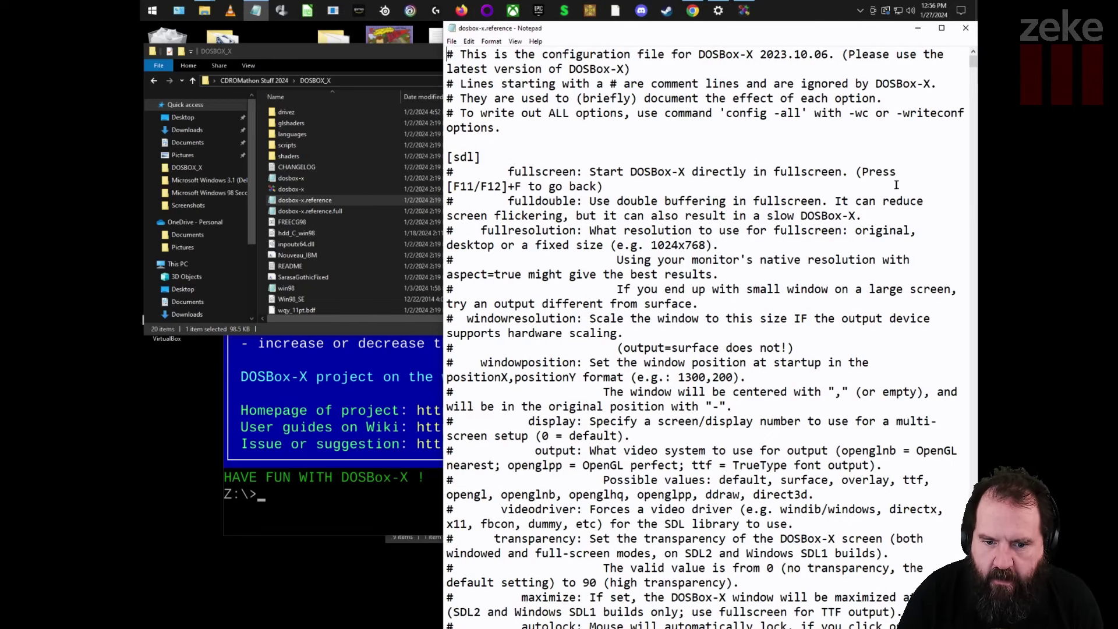
click(966, 28)
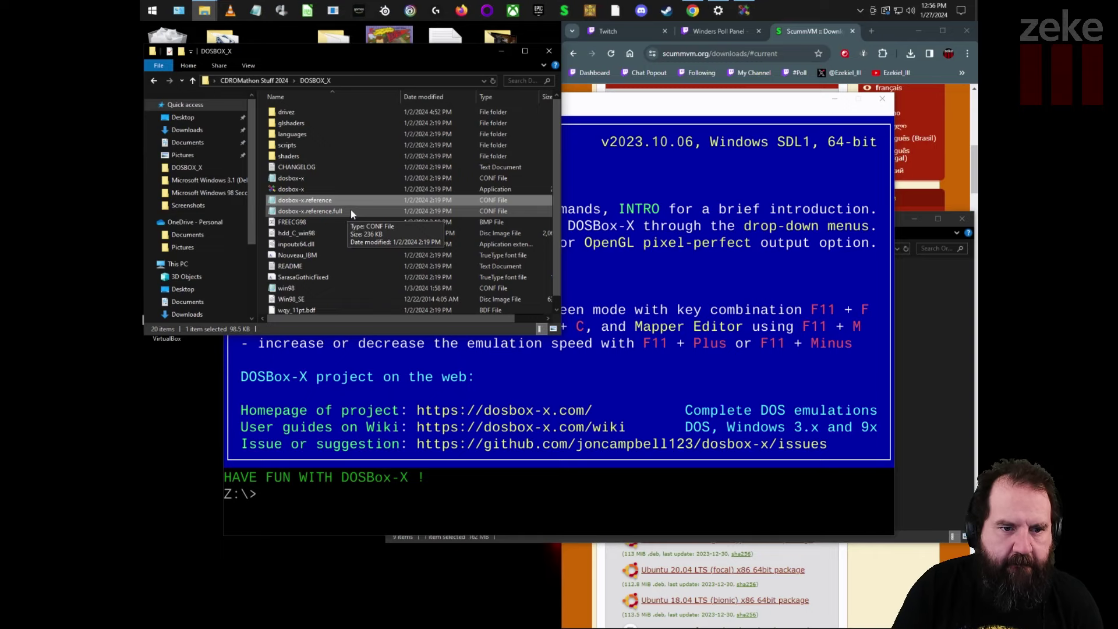
Step: View dosbox-x.conf in Notepad, close it, and switch Chrome to the Twitch stream chat
click(316, 178)
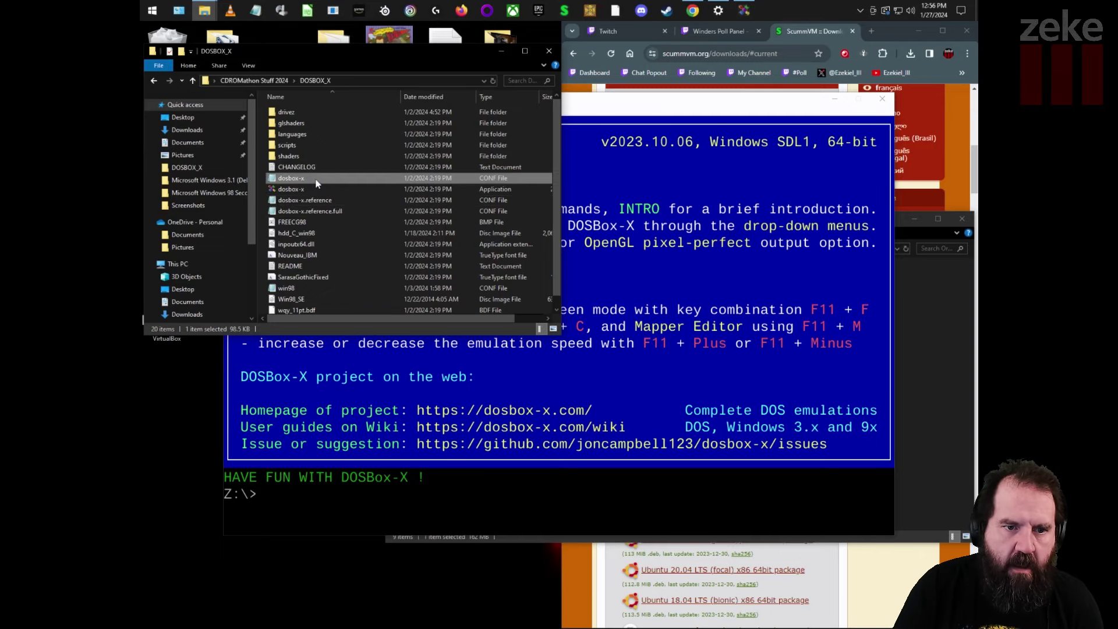
double_click(315, 177)
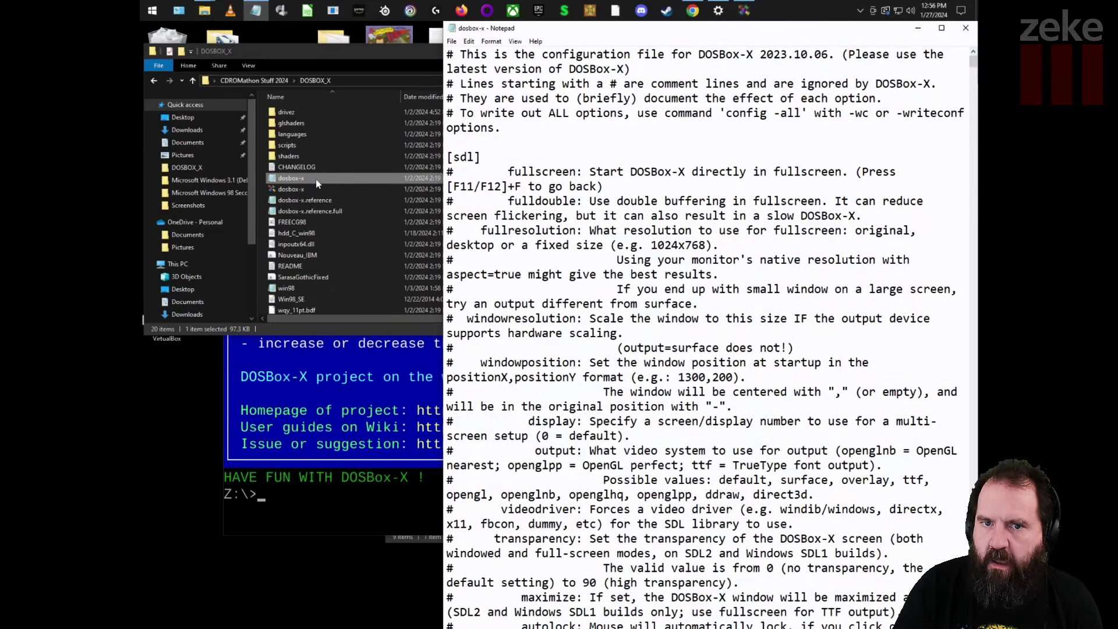
click(967, 29)
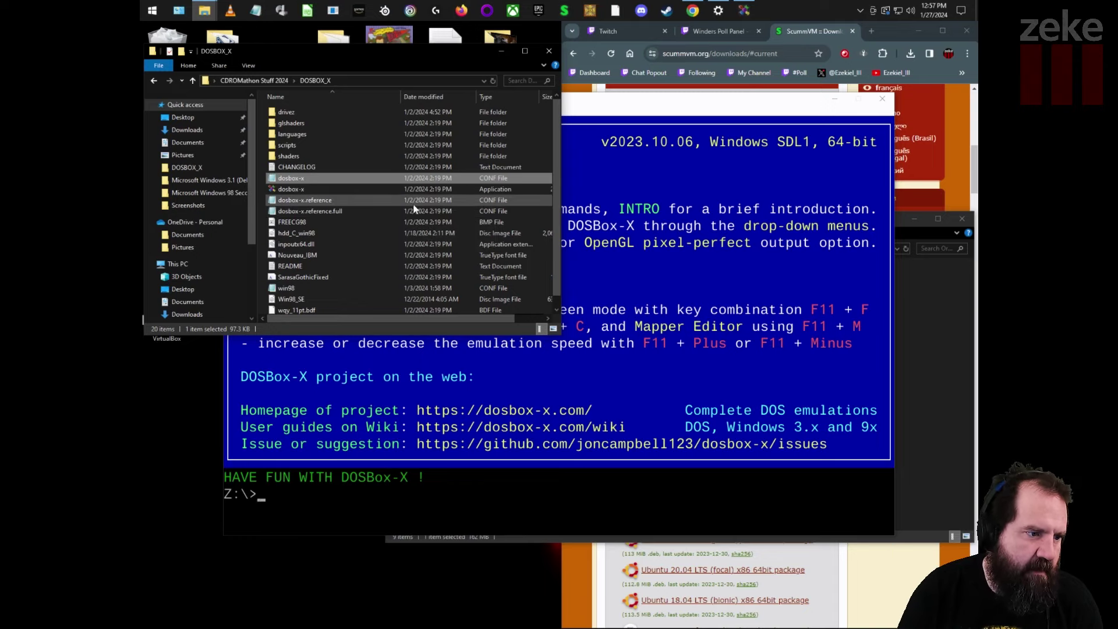
click(613, 32)
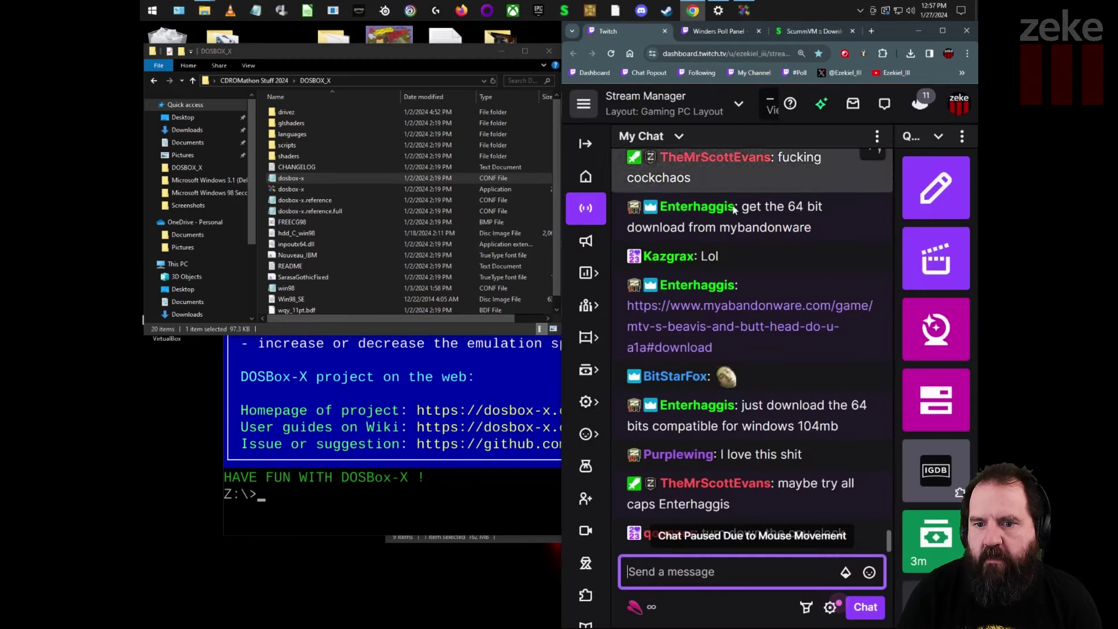
Step: Download the 64 bits Compatible Do U. zip from the chat's myabandonware link to the Desktop
click(719, 313)
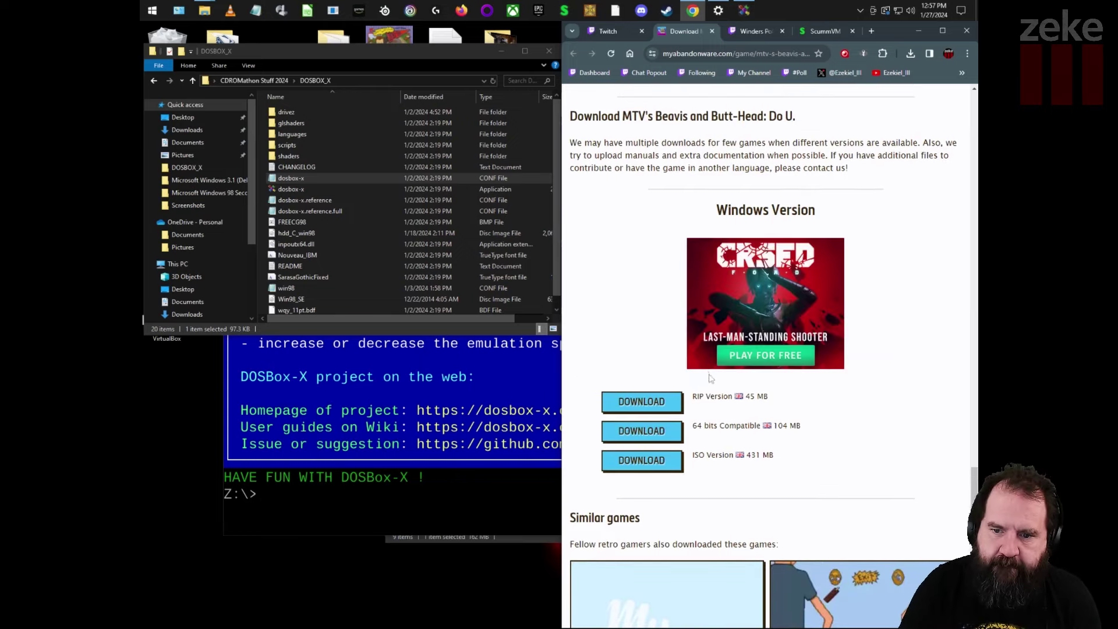
click(641, 431)
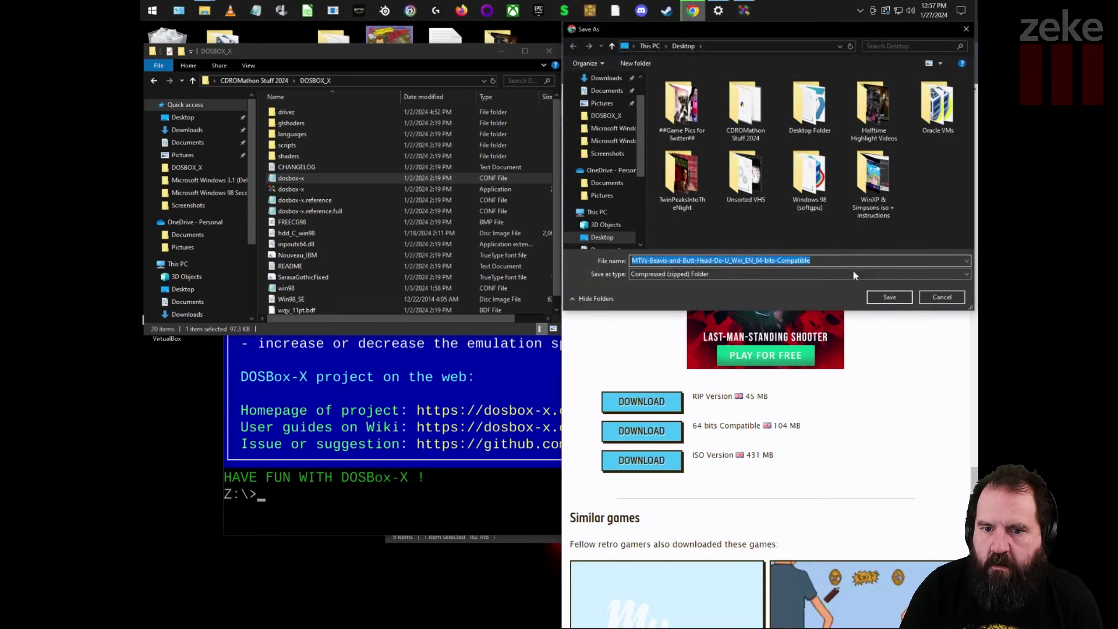
click(890, 298)
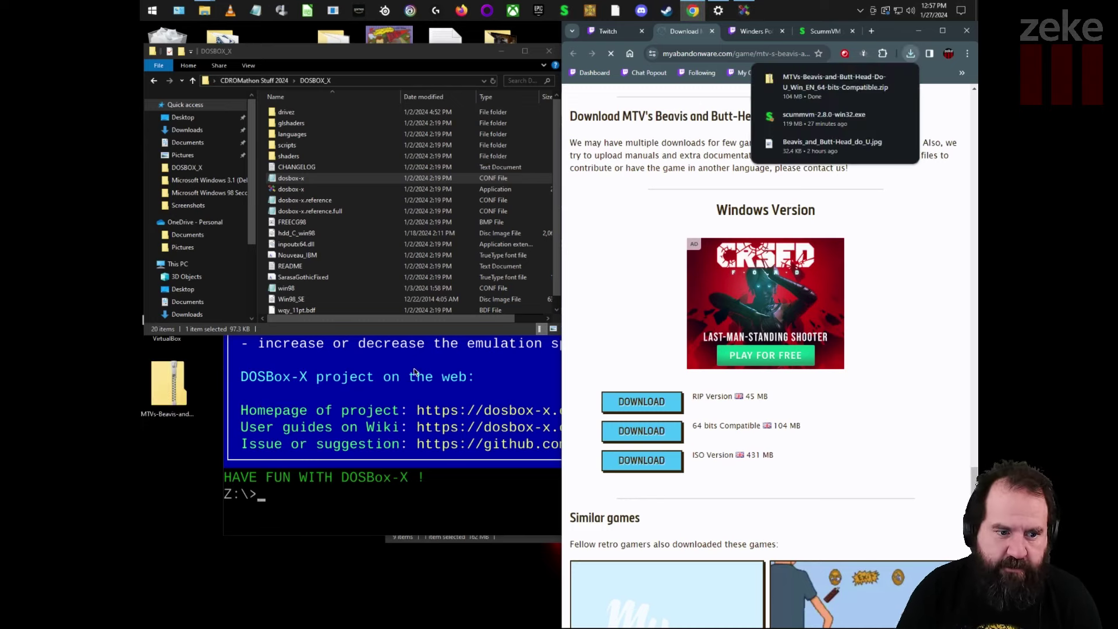
Step: Extract the downloaded zip with 7-Zip into its own desktop folder
right_click(170, 380)
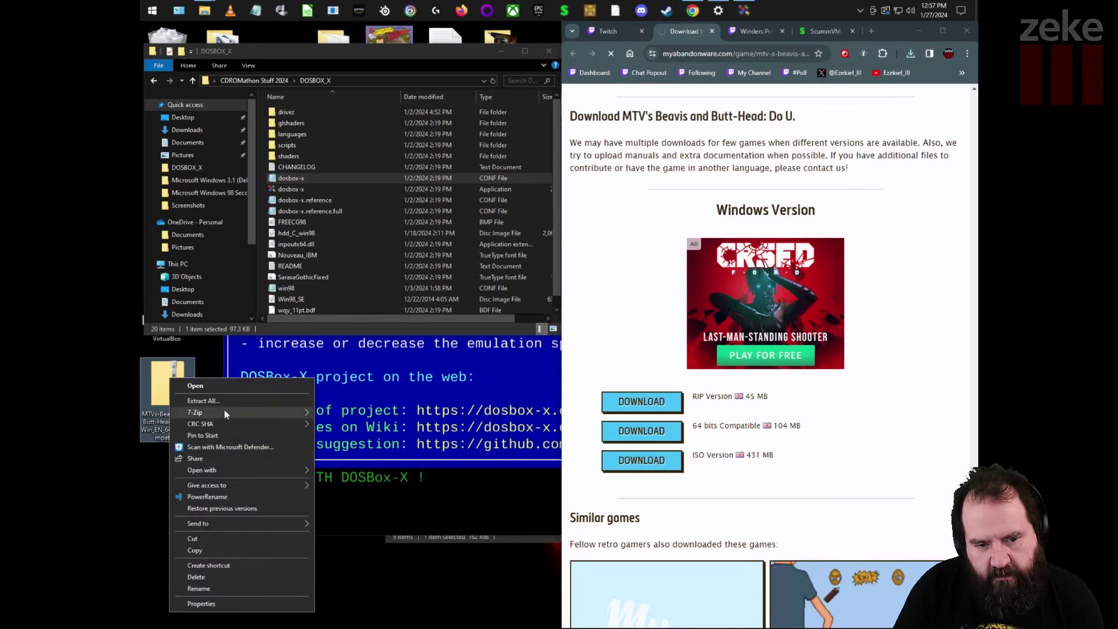
mouse_move(224, 412)
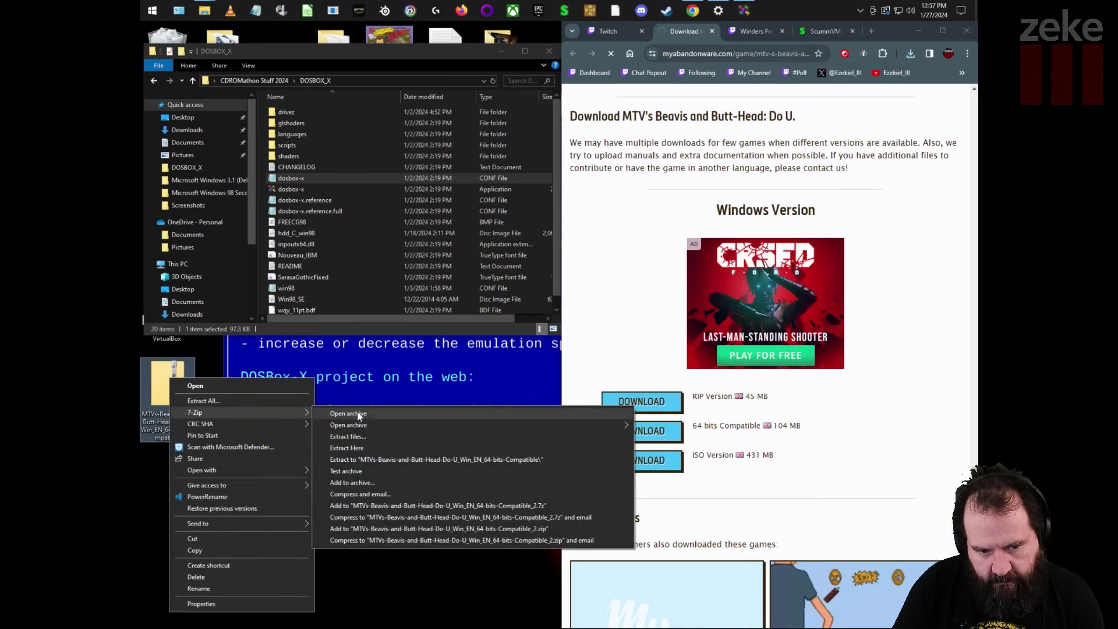
click(379, 460)
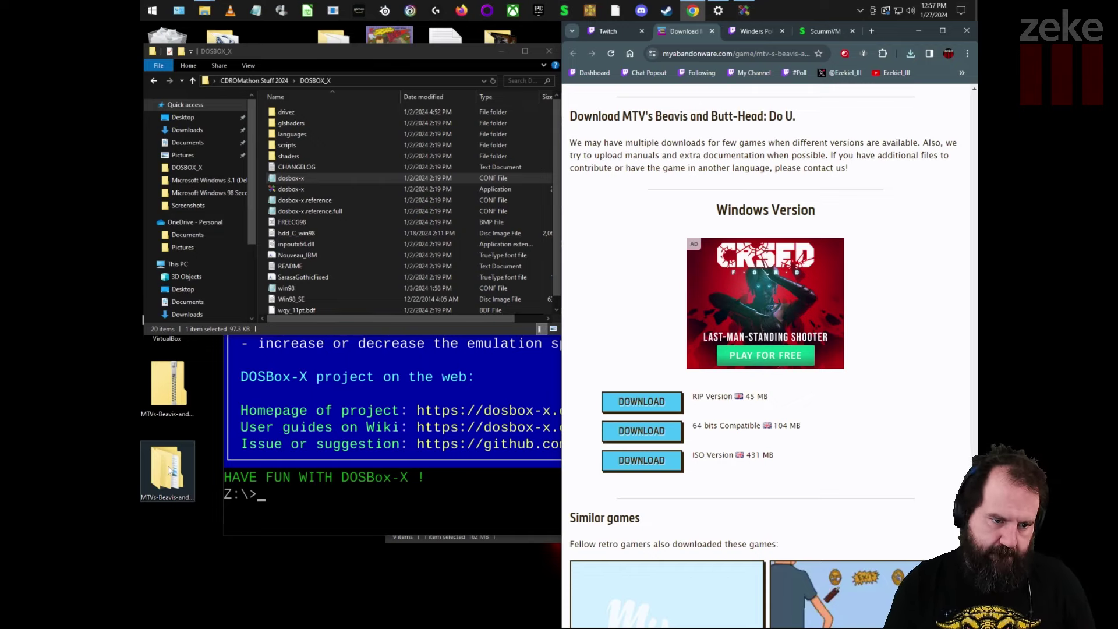
Step: Open the extracted folder, then Beavisx64, and open README! in Notepad
double_click(169, 471)
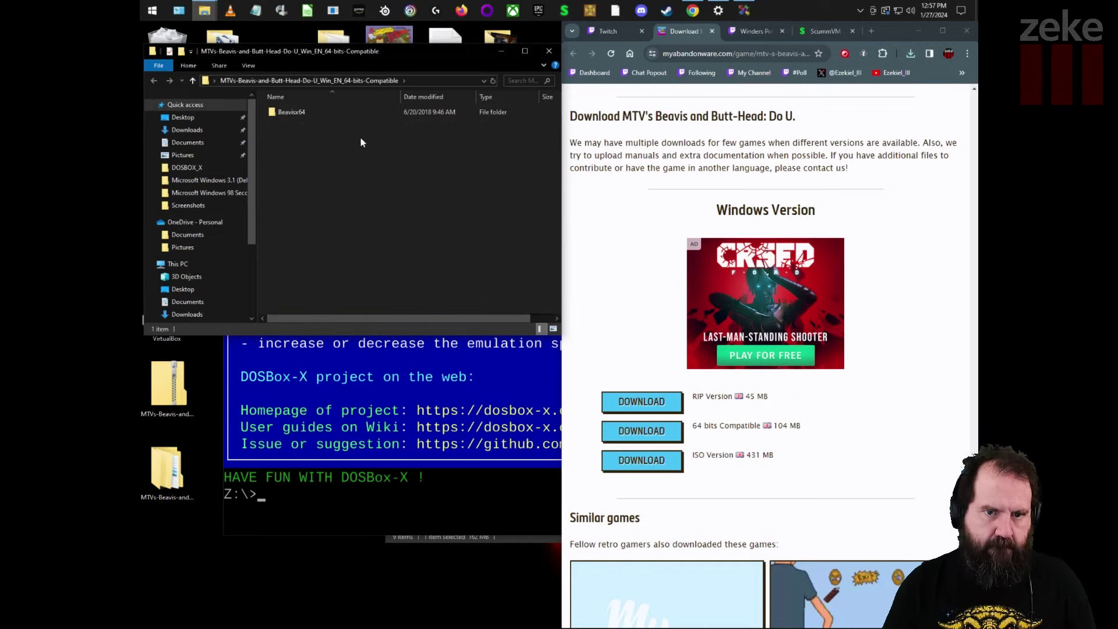
double_click(291, 112)
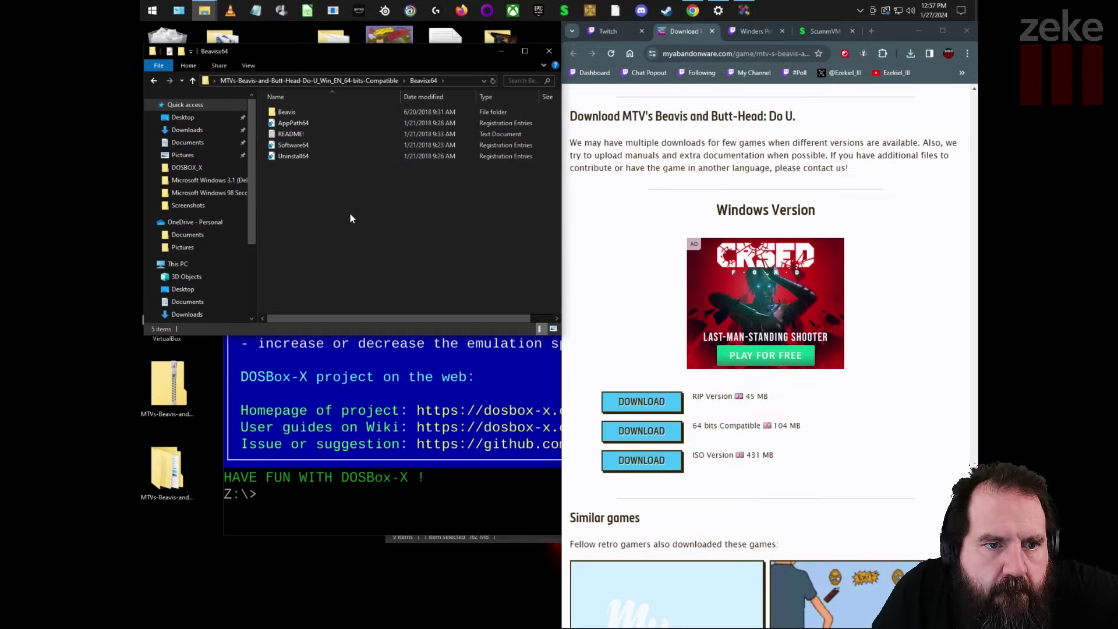
double_click(293, 134)
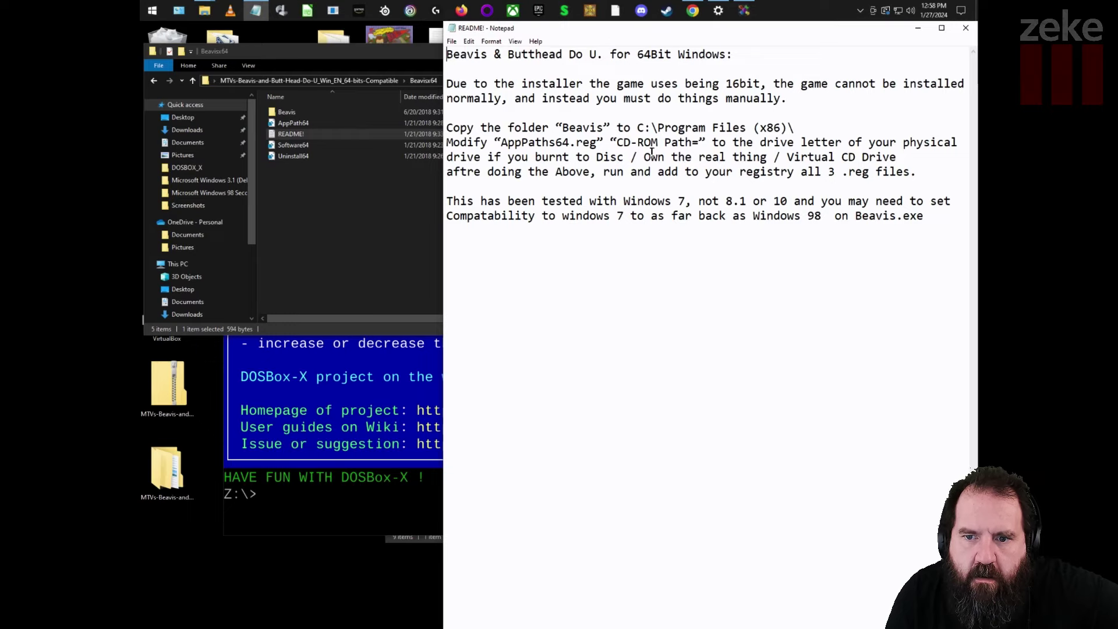
Step: Drag Notepad's left border rightward so README! sits beside the Beavisx64 files
drag(444, 209, 565, 216)
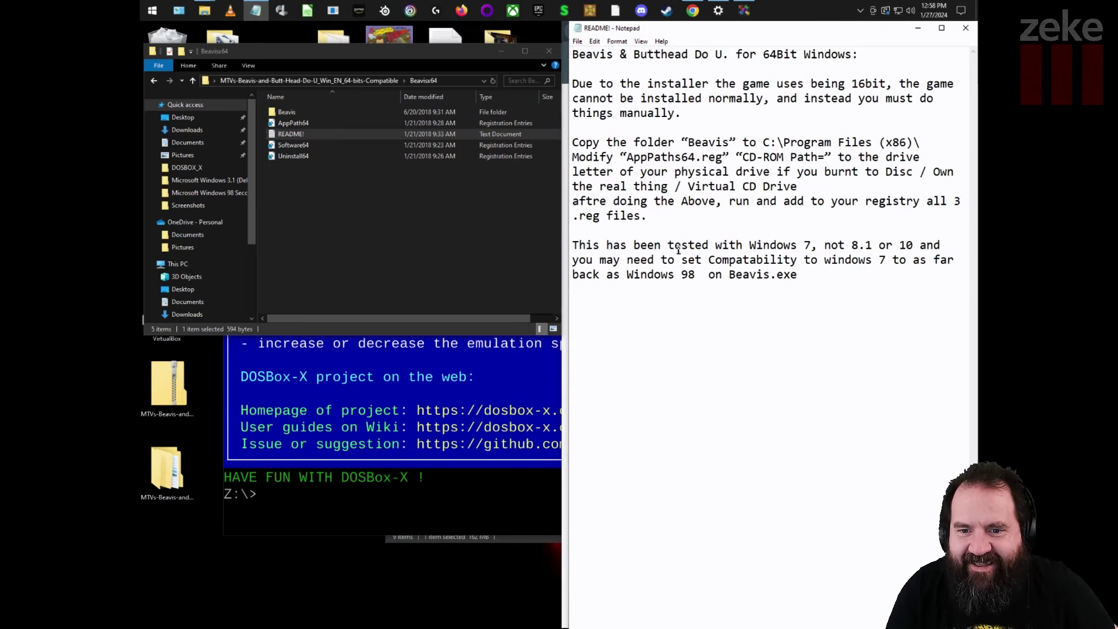